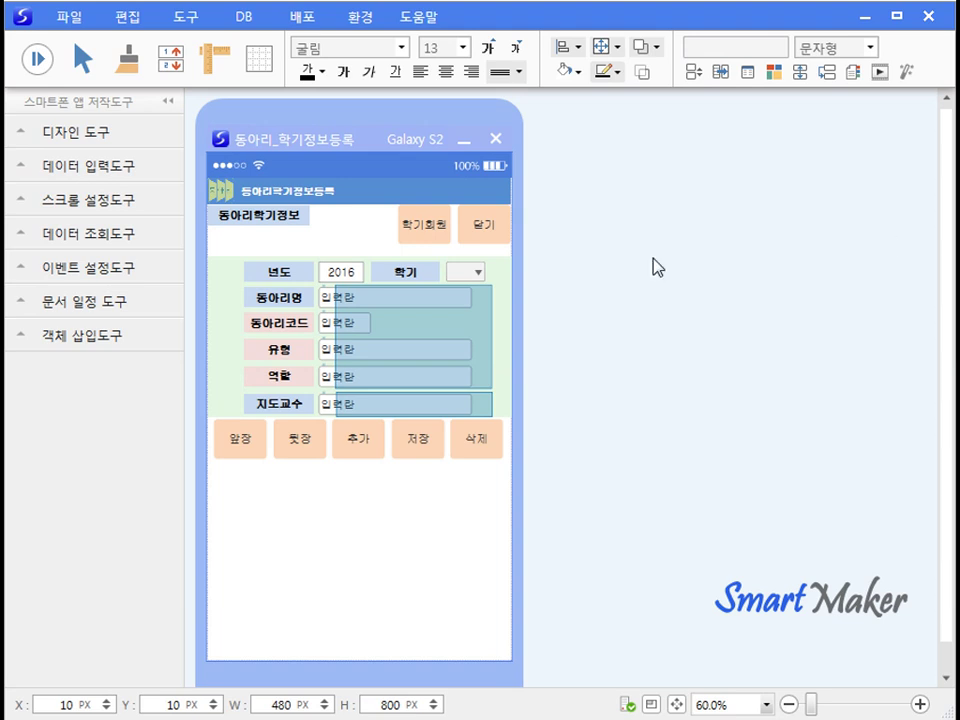
# Step: Move the existing form aside and create a new blank form from the blank template
pyautogui.moveTo(349, 141); pyautogui.dragTo(683, 143)
pyautogui.click(70, 20)
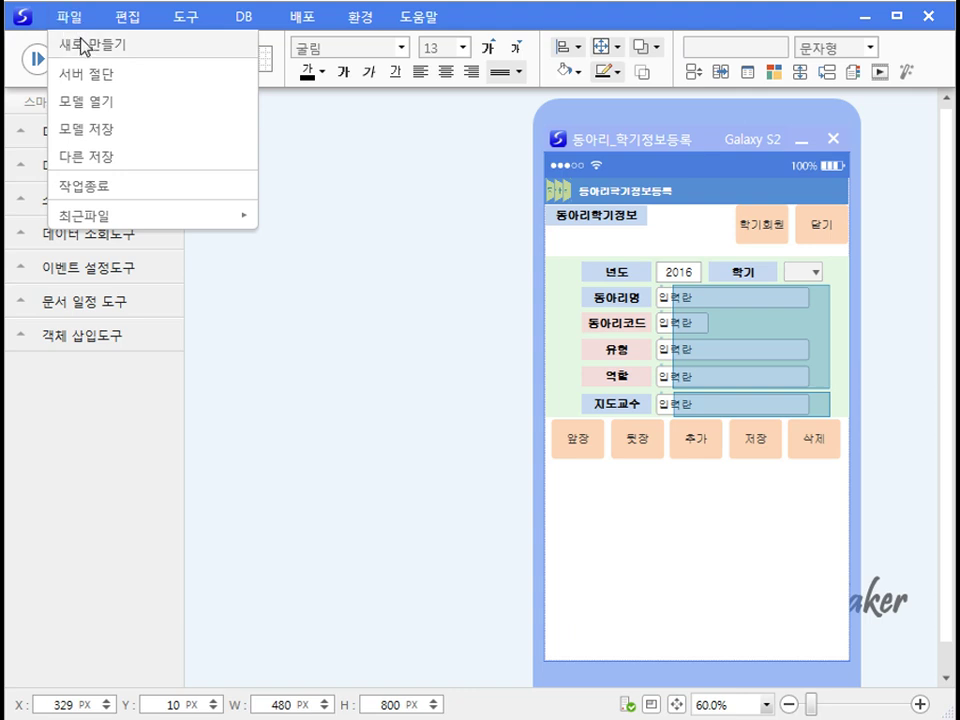
pyautogui.click(84, 44)
pyautogui.doubleClick(296, 266)
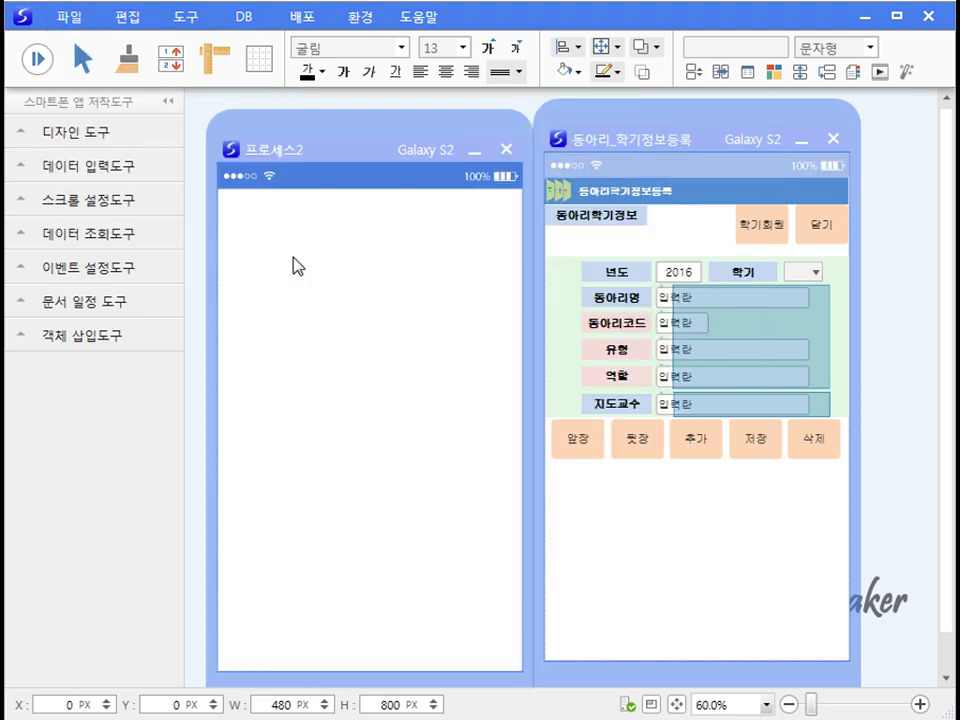
pyautogui.moveTo(315, 150); pyautogui.dragTo(309, 138)
# Step: Save the new blank form as 동아리_학기정보등록
pyautogui.click(70, 19)
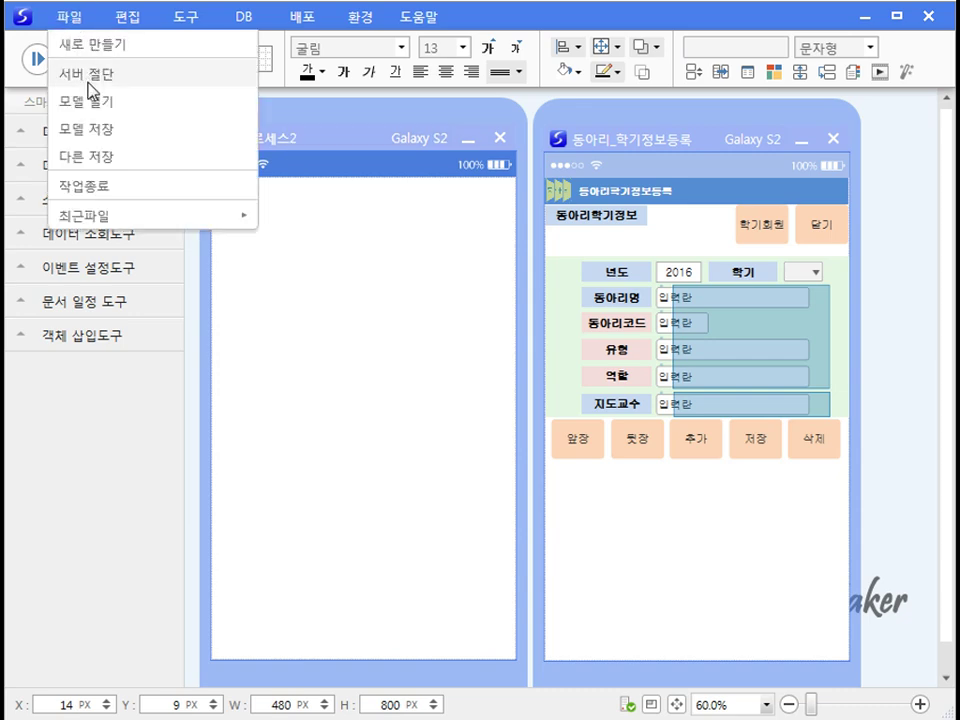
pyautogui.click(95, 131)
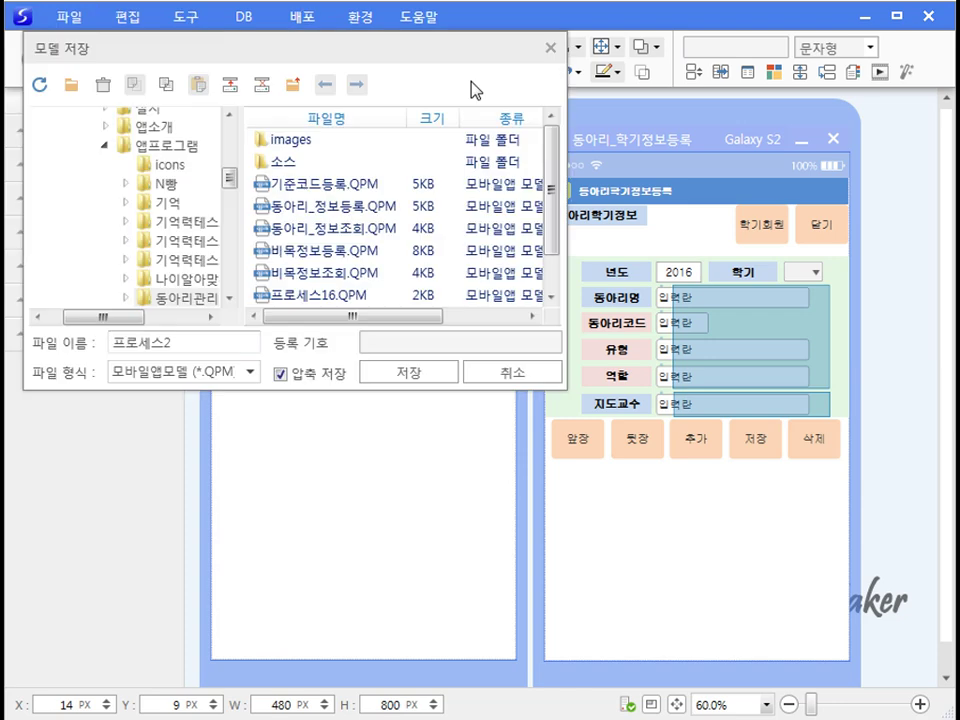
pyautogui.hotkey('ctrl', 'a')
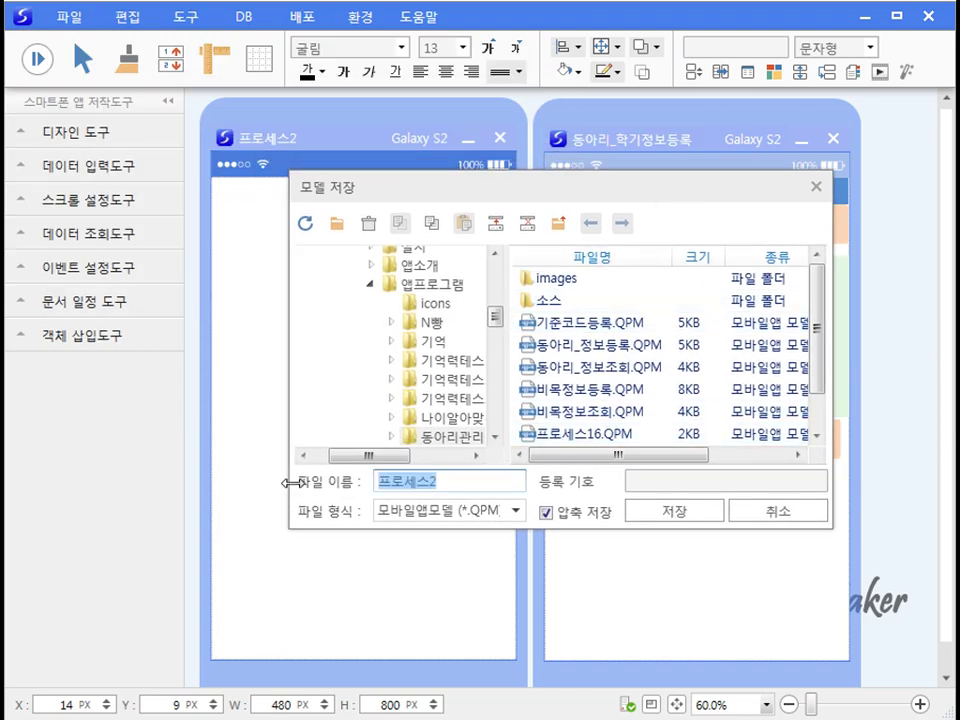
pyautogui.write('동아리_학기정보등록')
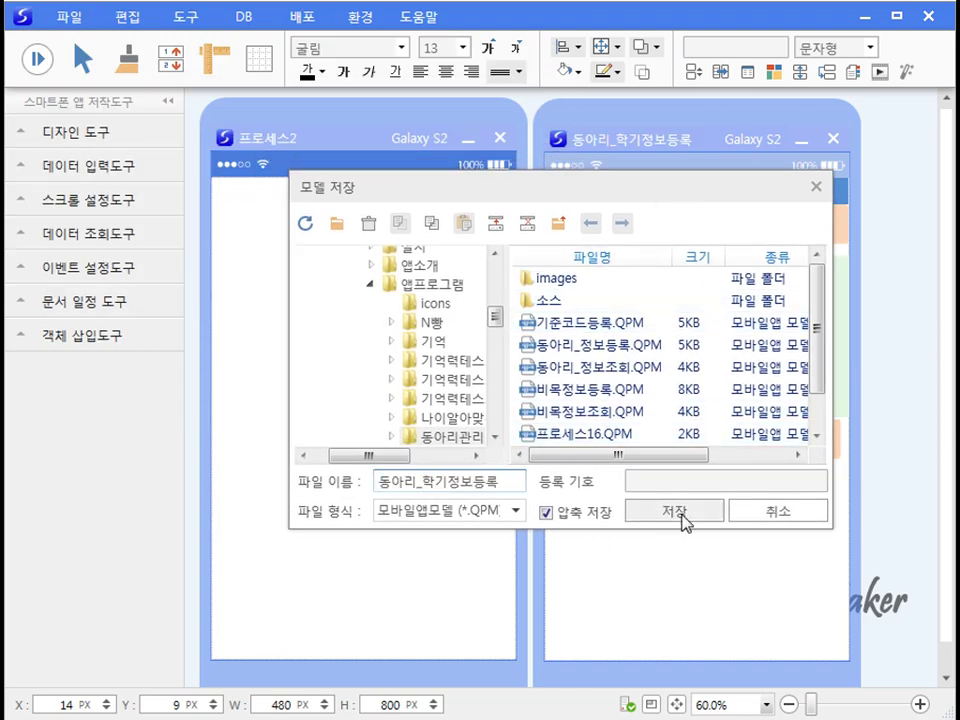
pyautogui.click(681, 519)
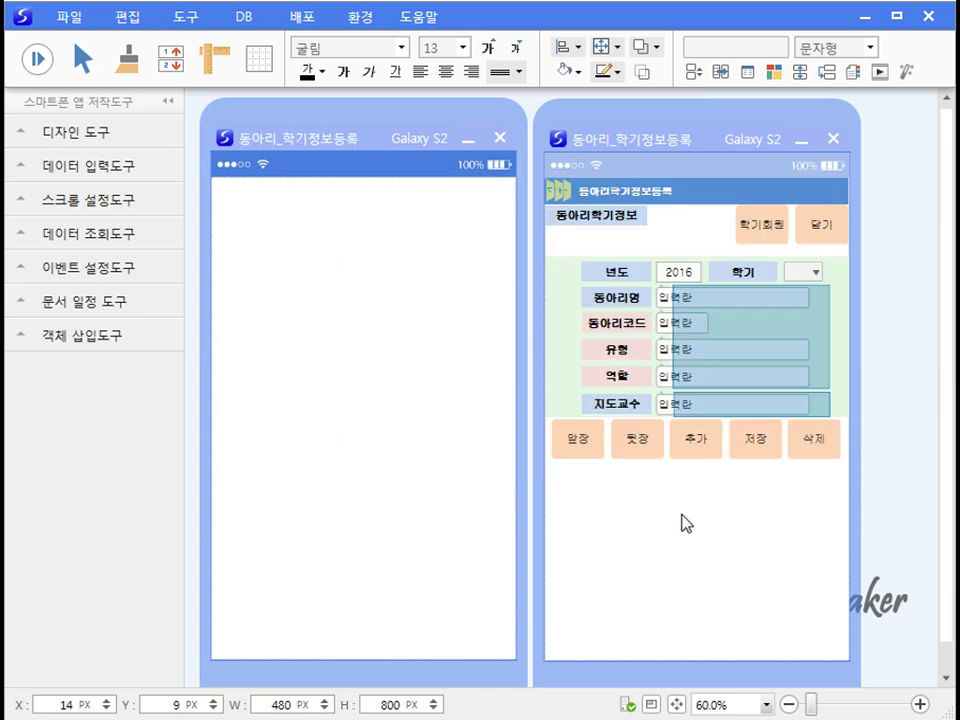
# Step: Paste the 동아리학기정보 title label near the new form's top-left and widen the form rightward
pyautogui.click(614, 226)
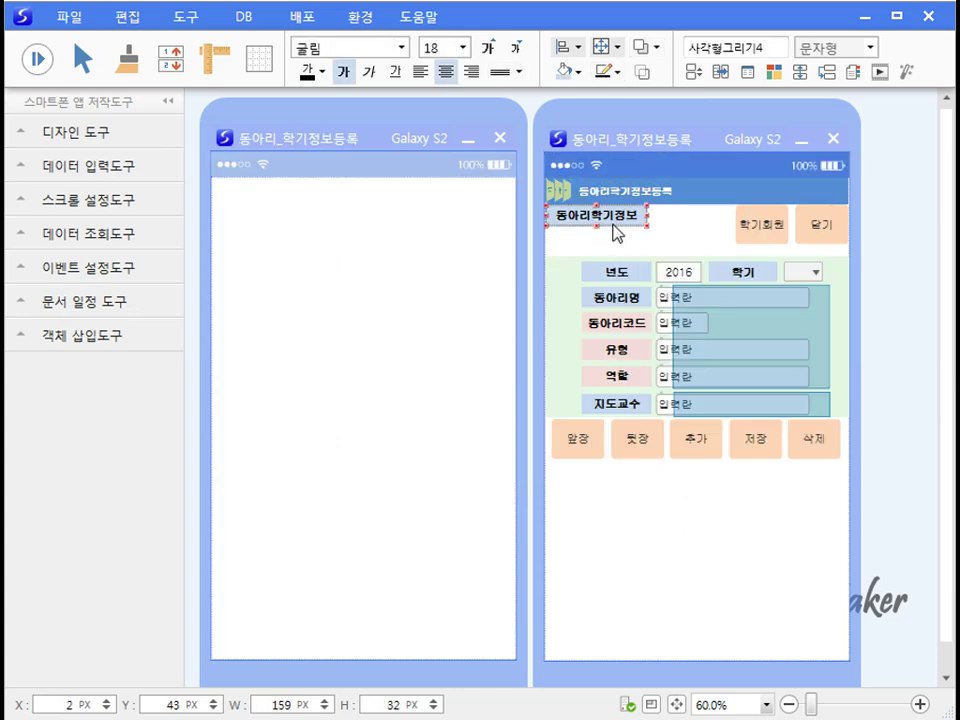
pyautogui.click(363, 326)
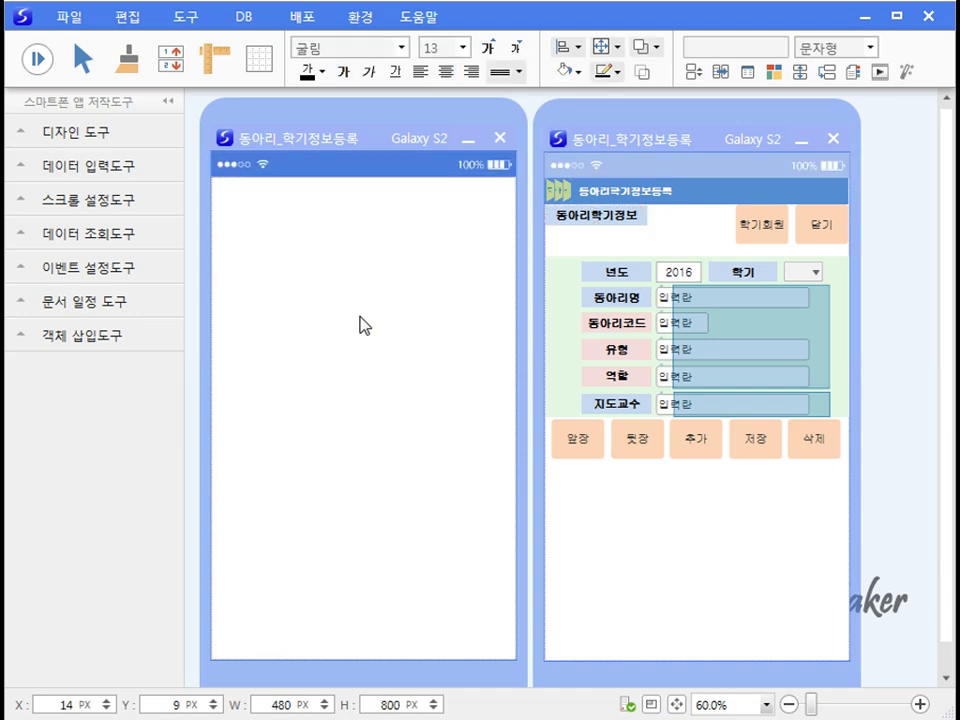
pyautogui.hotkey('ctrl', 'v')
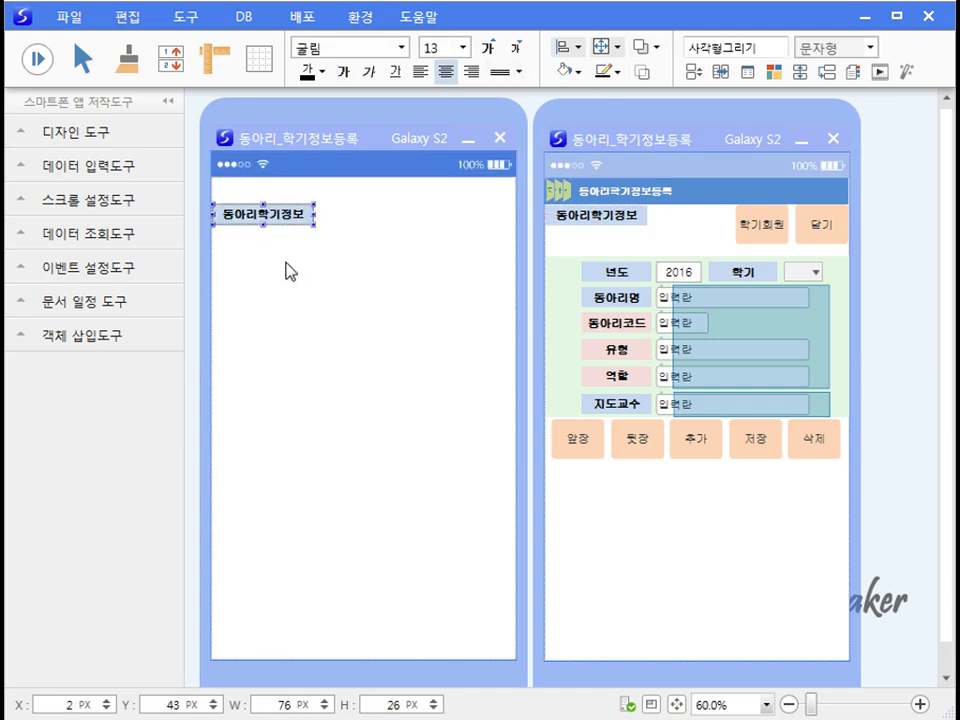
pyautogui.moveTo(282, 222); pyautogui.dragTo(303, 216)
pyautogui.click(330, 303)
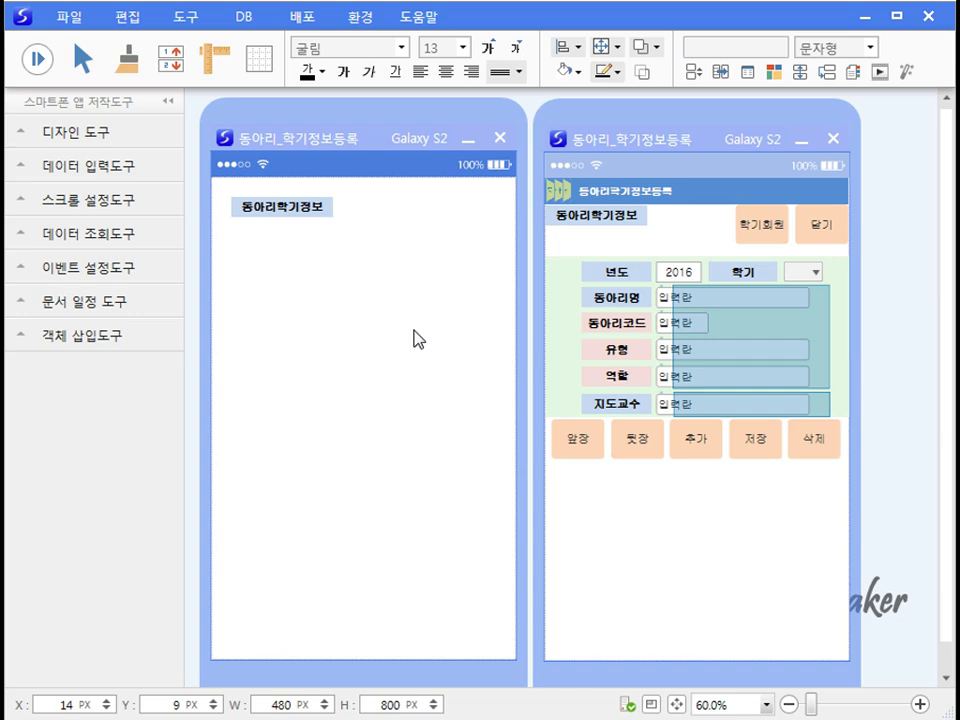
pyautogui.moveTo(520, 352); pyautogui.dragTo(724, 349)
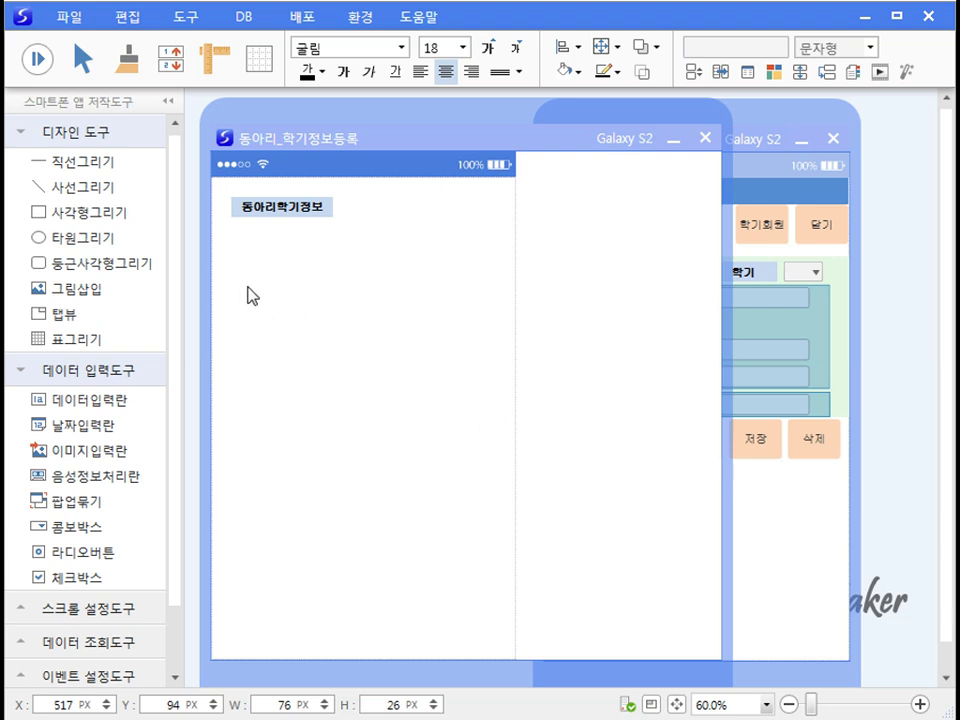
# Step: Draw a rectangle label reading 코드 in the widened area
pyautogui.click(112, 212)
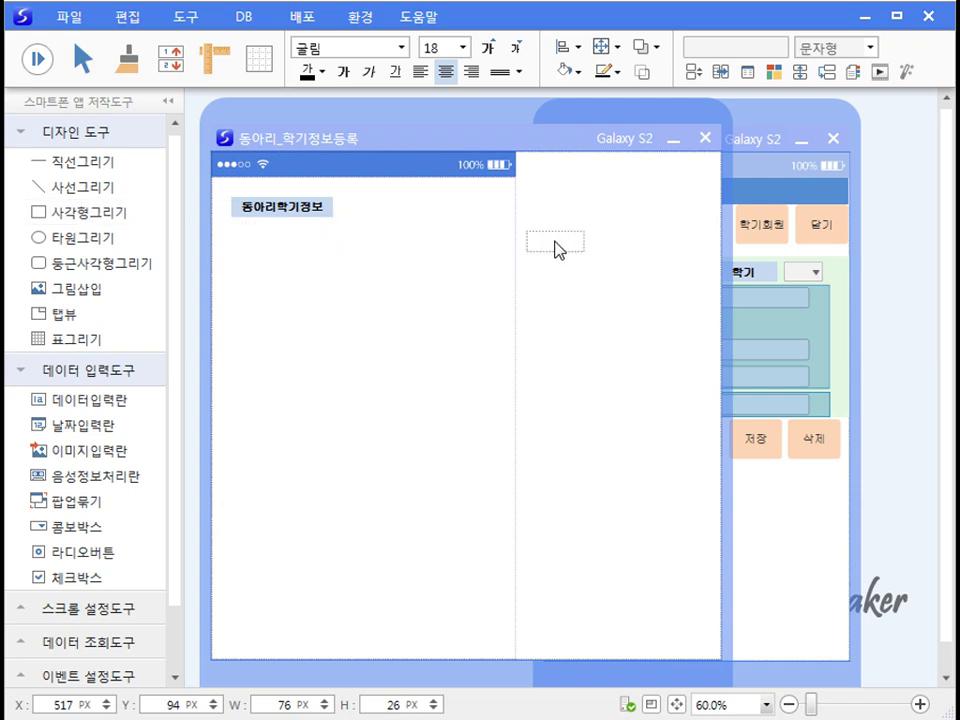
pyautogui.click(555, 242)
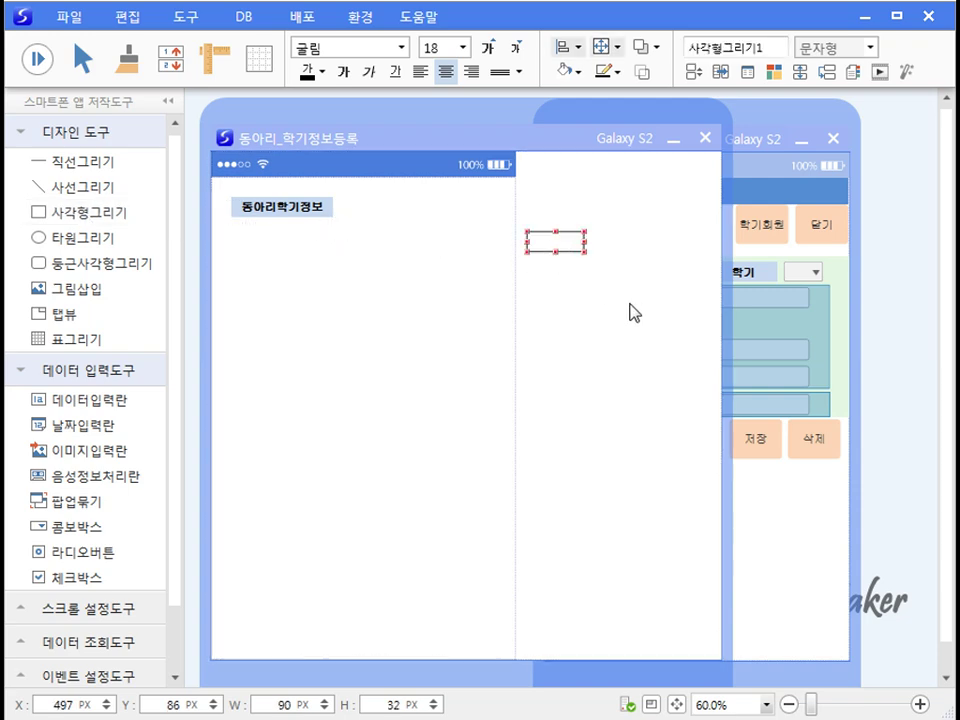
pyautogui.write('코드')
pyautogui.click(596, 439)
# Step: Place a narrowed data input field beside the 코드 label
pyautogui.click(76, 402)
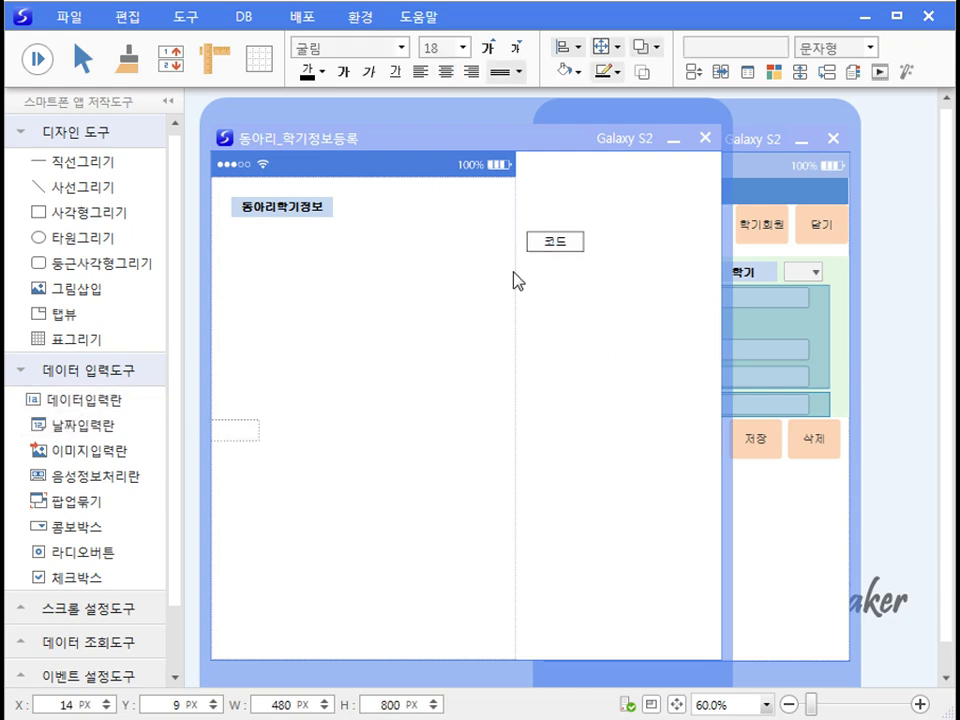
pyautogui.click(636, 250)
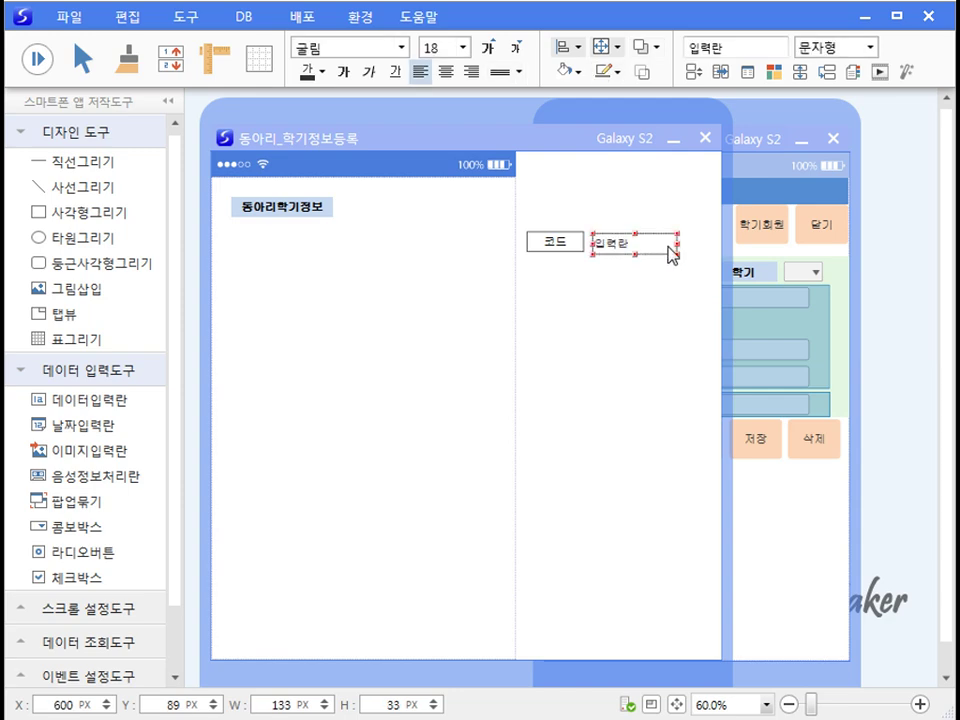
pyautogui.moveTo(677, 242); pyautogui.dragTo(644, 243)
pyautogui.click(624, 323)
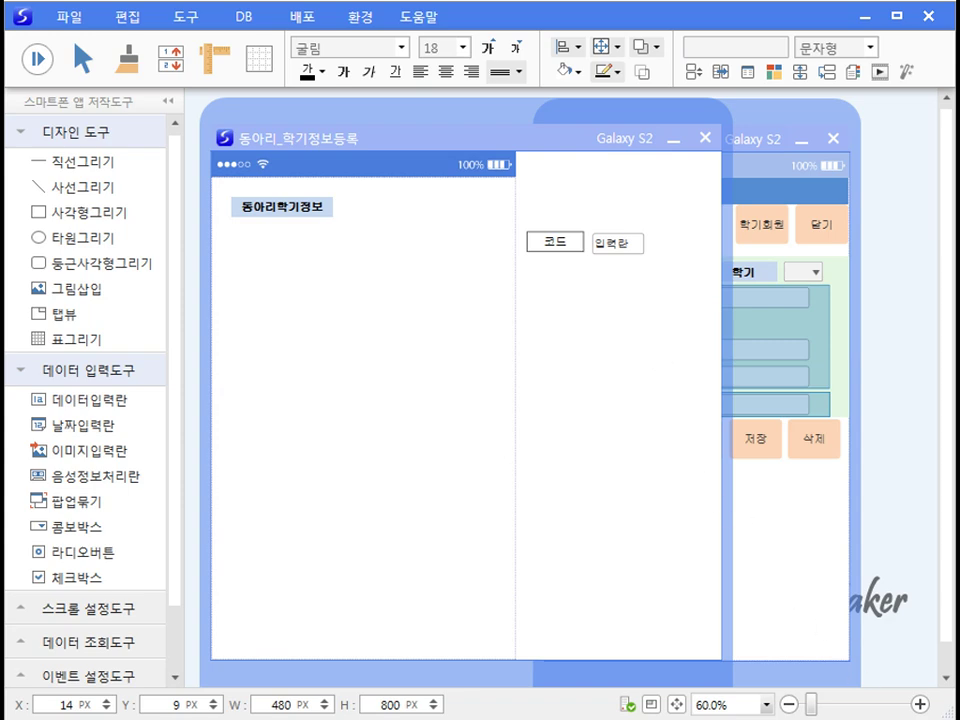
pyautogui.hotkey('ctrl', 'v')
# Step: Copy the 년도, 동아리명, 동아리코드, 유형, 역할, 지도교수 and 학기 labels into the new form
pyautogui.click(806, 519)
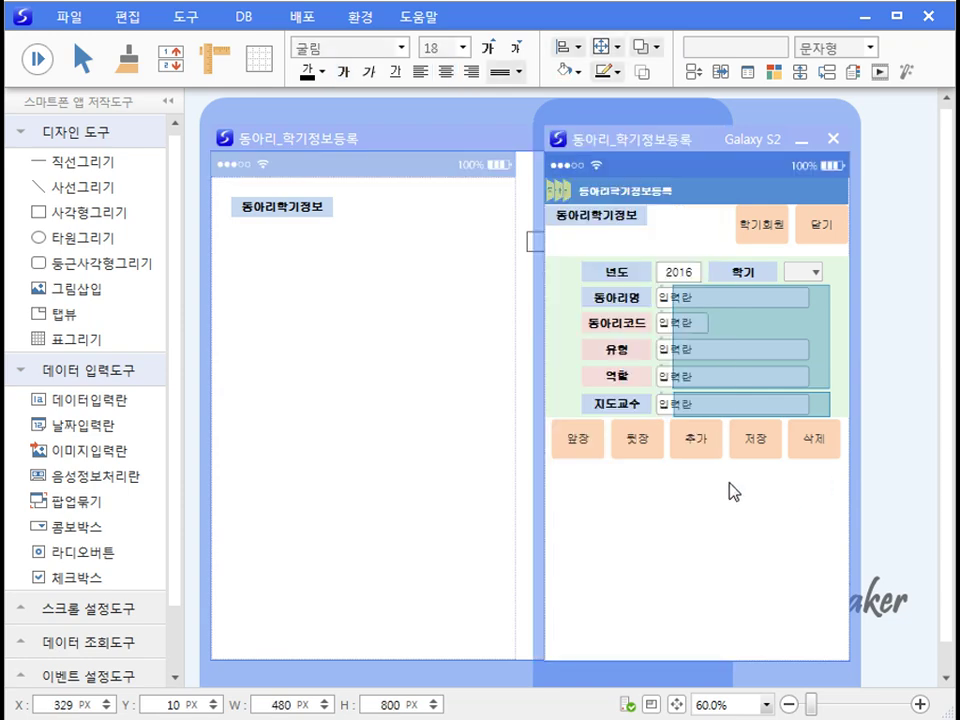
pyautogui.click(622, 272)
pyautogui.keyDown('shift'); pyautogui.click(617, 297); pyautogui.keyUp('shift')
pyautogui.keyDown('shift'); pyautogui.click(617, 323); pyautogui.keyUp('shift')
pyautogui.keyDown('shift'); pyautogui.click(618, 350); pyautogui.keyUp('shift')
pyautogui.keyDown('shift'); pyautogui.click(618, 377); pyautogui.keyUp('shift')
pyautogui.keyDown('shift'); pyautogui.click(617, 404); pyautogui.keyUp('shift')
pyautogui.keyDown('shift'); pyautogui.click(745, 276); pyautogui.keyUp('shift')
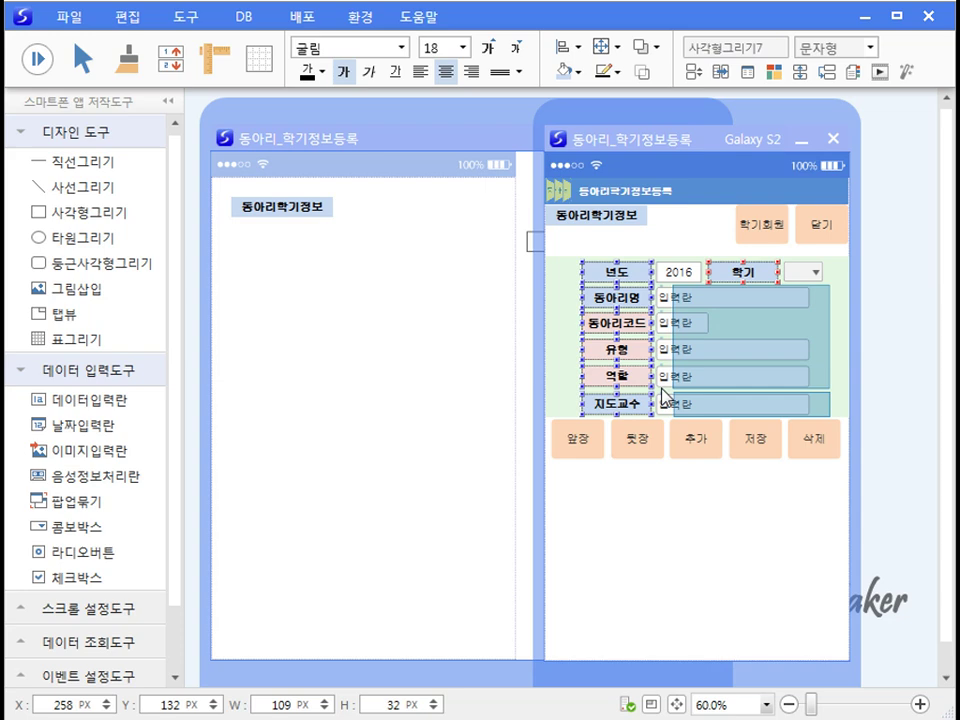
pyautogui.hotkey('ctrl', 'c')
pyautogui.click(332, 376)
pyautogui.hotkey('ctrl', 'v')
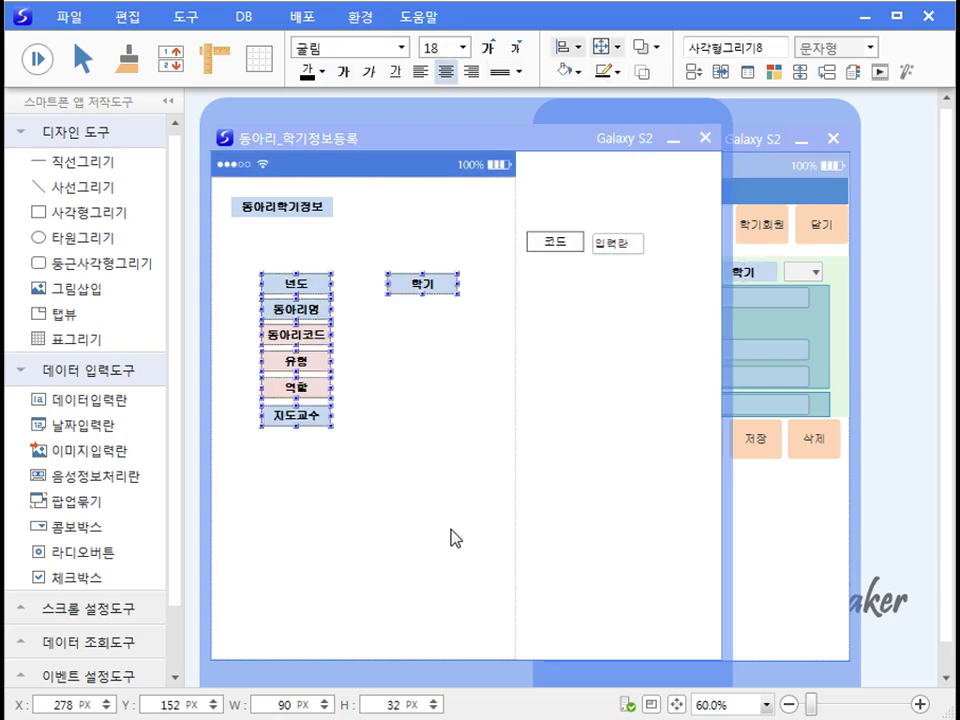
pyautogui.click(452, 538)
# Step: Draw a date field beside 년도 showing only the year (yyyy), narrowed to fit 2016
pyautogui.click(40, 425)
pyautogui.moveTo(320, 275); pyautogui.dragTo(390, 290)
pyautogui.rightClick(369, 289)
pyautogui.click(415, 305)
pyautogui.click(600, 432)
pyautogui.click(583, 578)
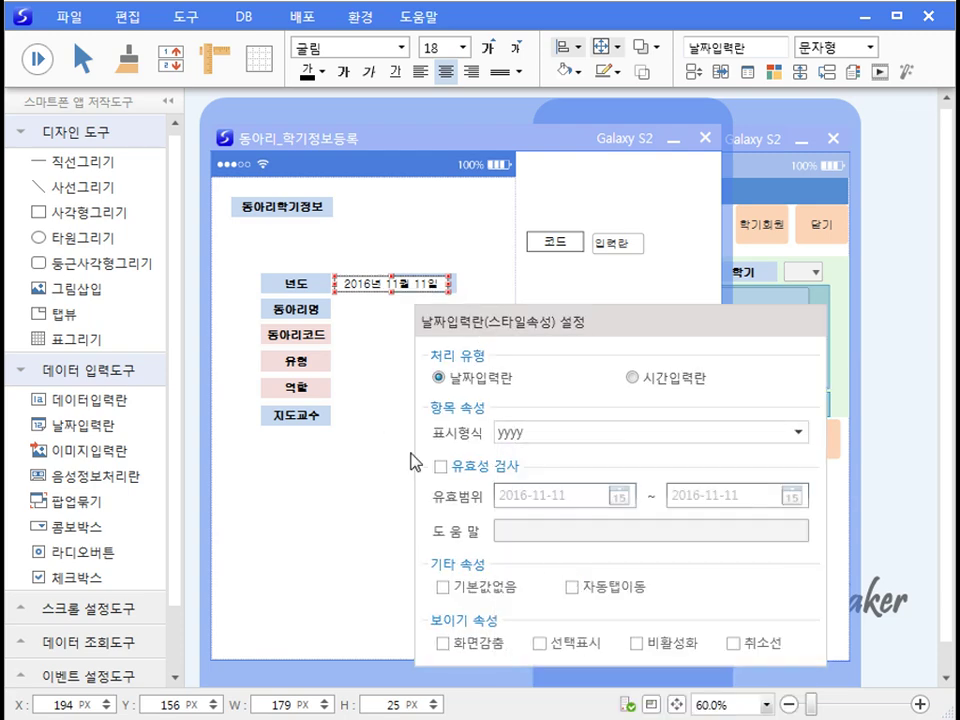
pyautogui.click(403, 327)
pyautogui.click(445, 285)
pyautogui.moveTo(447, 290); pyautogui.dragTo(379, 288)
# Step: Limit the year field's maximum digits to 4
pyautogui.rightClick(367, 289)
pyautogui.click(420, 330)
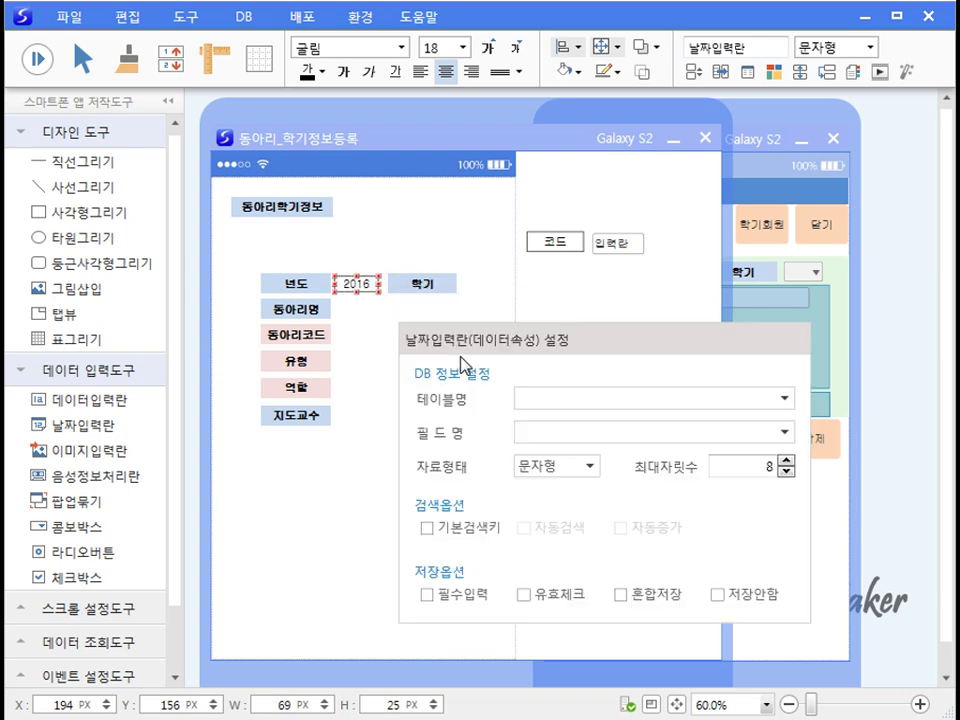
pyautogui.moveTo(712, 466); pyautogui.dragTo(833, 467)
pyautogui.write('4')
pyautogui.click(371, 517)
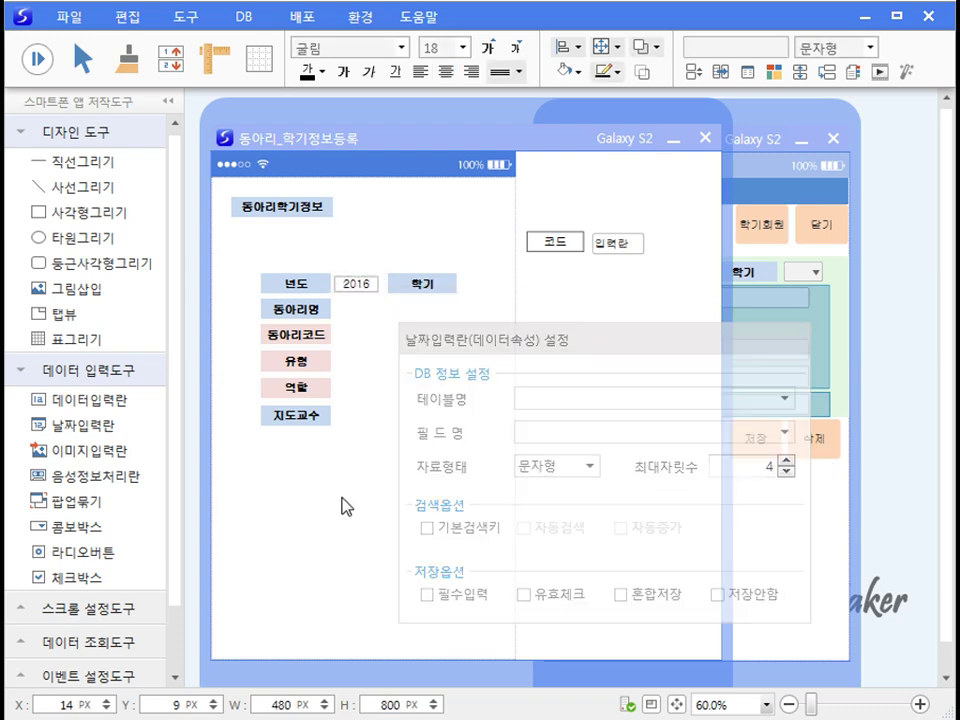
pyautogui.click(80, 527)
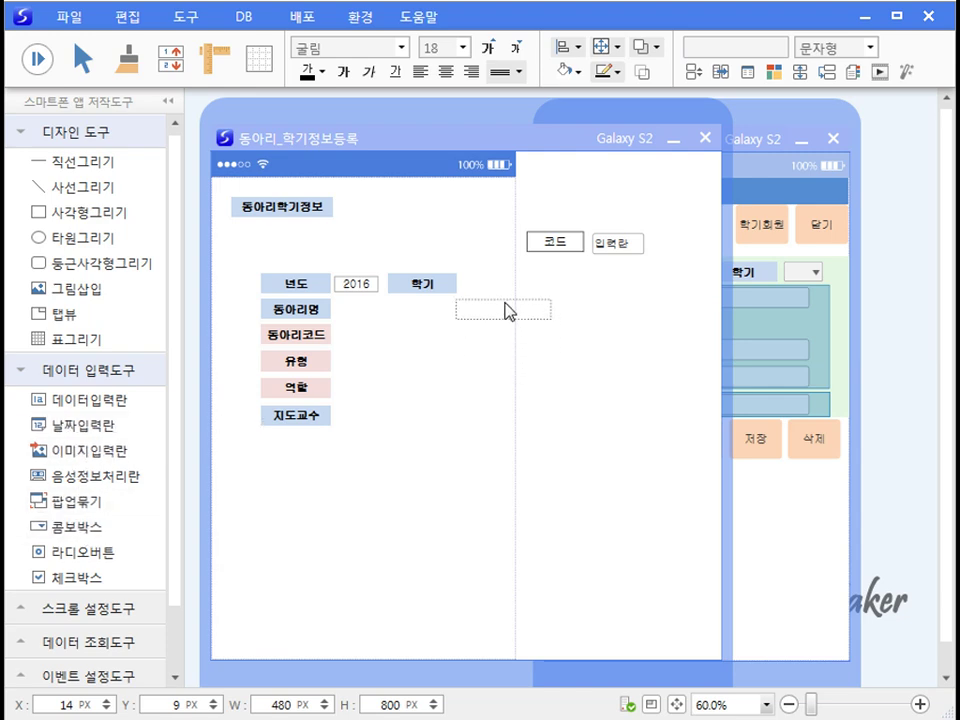
# Step: Place a narrow dropdown beside 학기 with self-defined items 1 and 2
pyautogui.click(512, 288)
pyautogui.moveTo(559, 283); pyautogui.dragTo(490, 282)
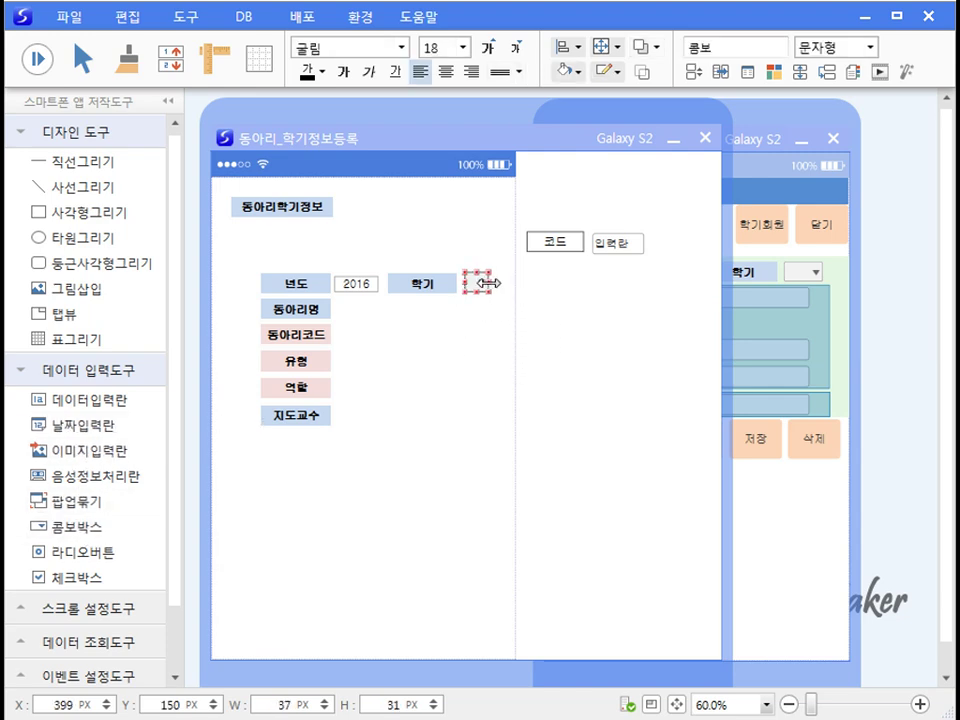
pyautogui.rightClick(480, 292)
pyautogui.click(513, 305)
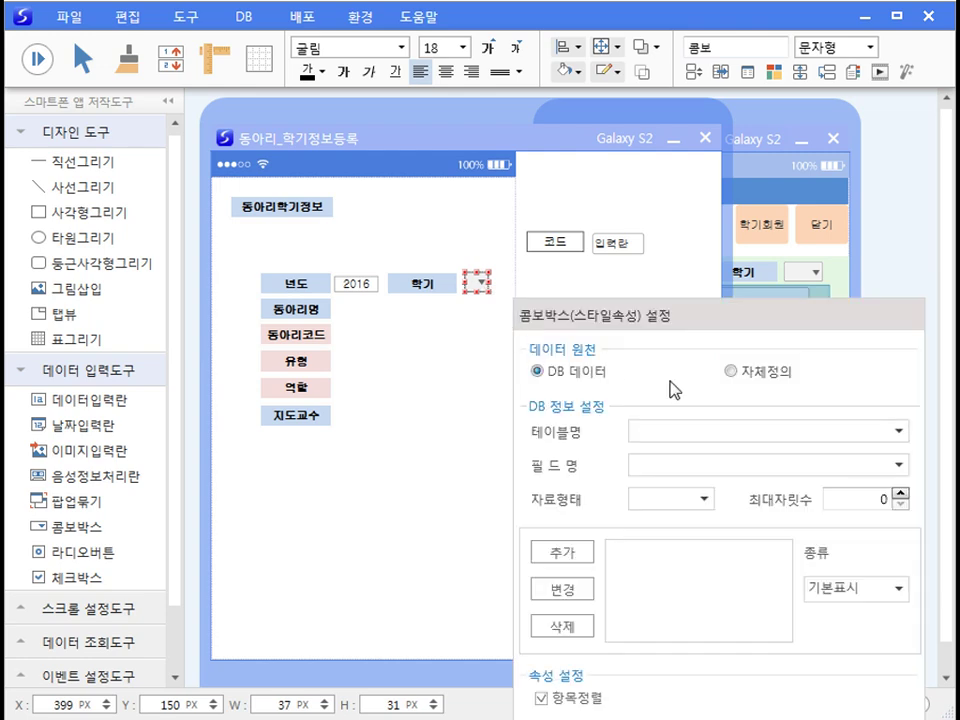
pyautogui.click(731, 371)
pyautogui.click(632, 420)
pyautogui.write('1')
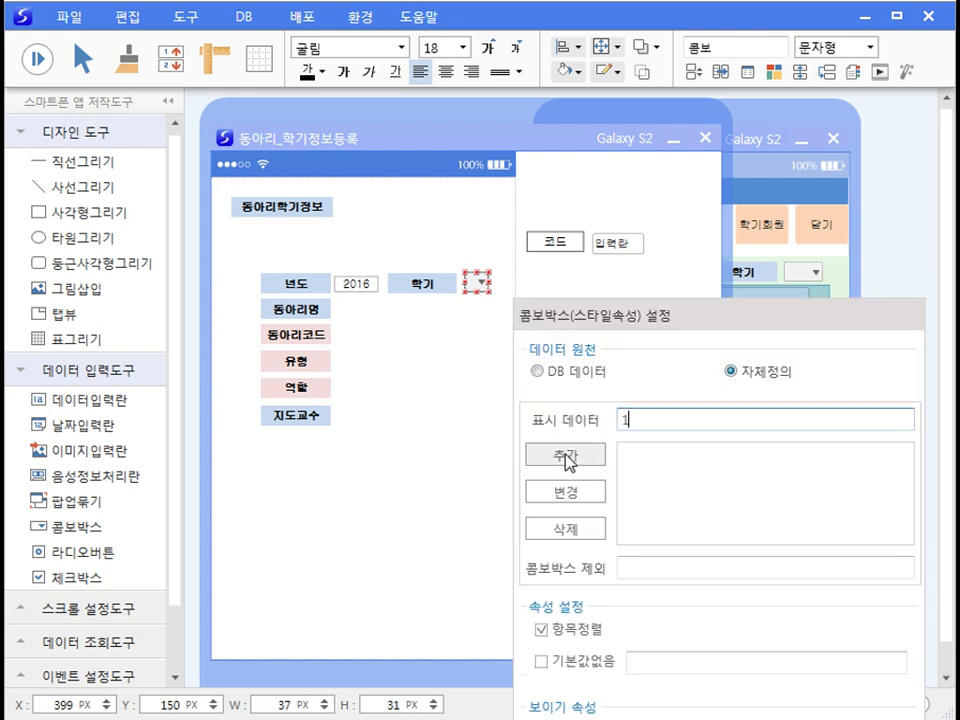
pyautogui.click(567, 456)
pyautogui.doubleClick(620, 421)
pyautogui.write('2')
pyautogui.click(580, 462)
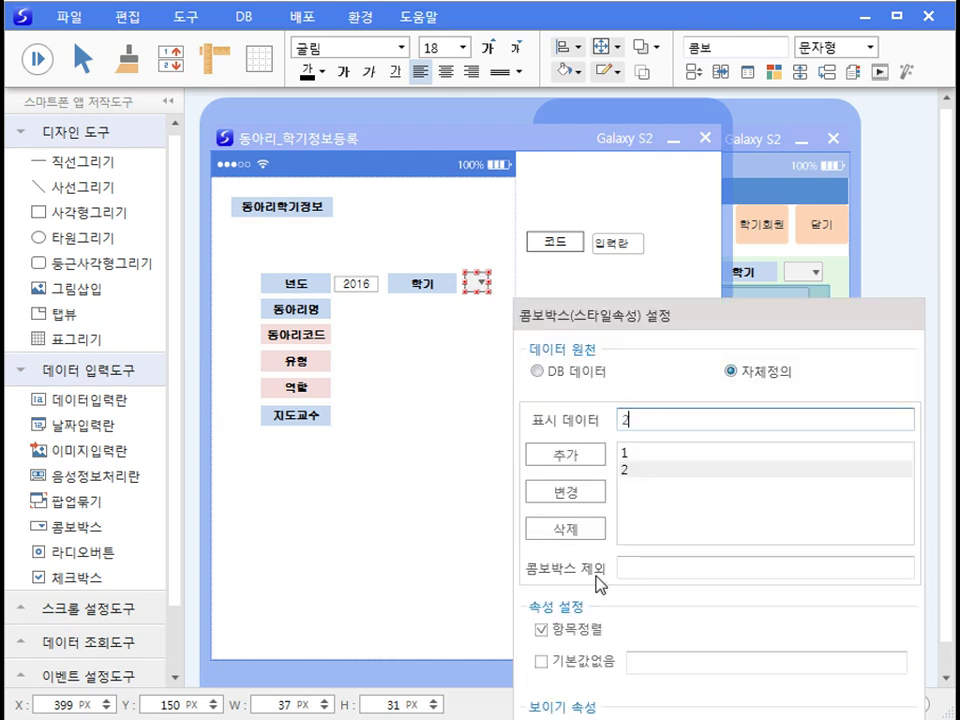
# Step: Set the semester dropdown's default value to 1
pyautogui.moveTo(690, 326); pyautogui.dragTo(514, 242)
pyautogui.click(542, 574)
pyautogui.write('1')
pyautogui.click(778, 561)
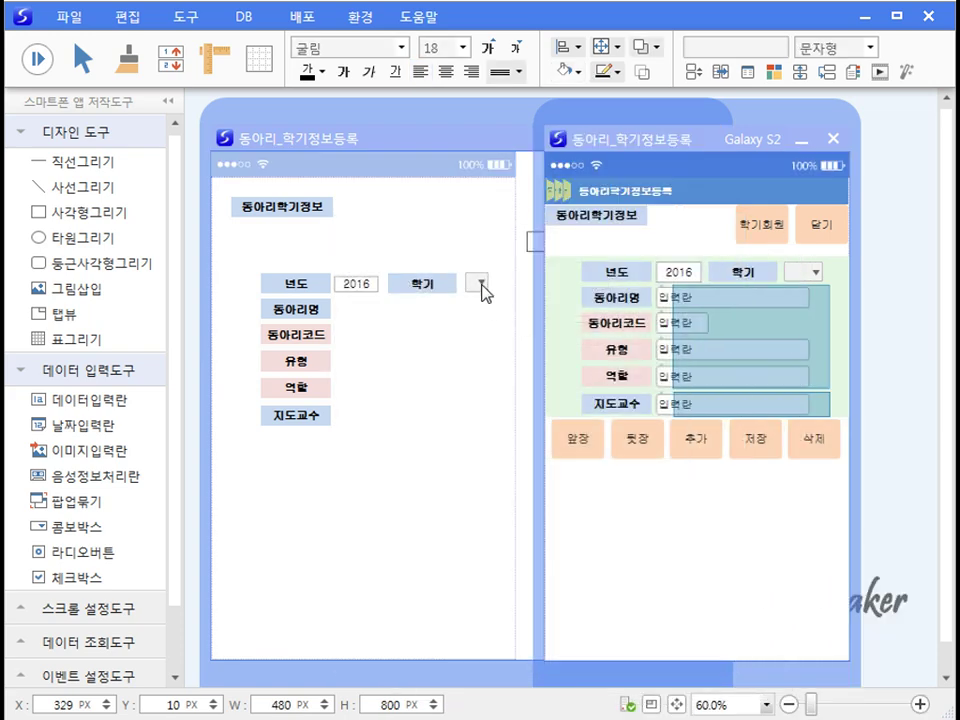
# Step: Set the semester dropdown's maximum digits to 1
pyautogui.rightClick(482, 284)
pyautogui.click(531, 333)
pyautogui.moveTo(769, 345); pyautogui.dragTo(614, 320)
pyautogui.doubleClick(745, 444)
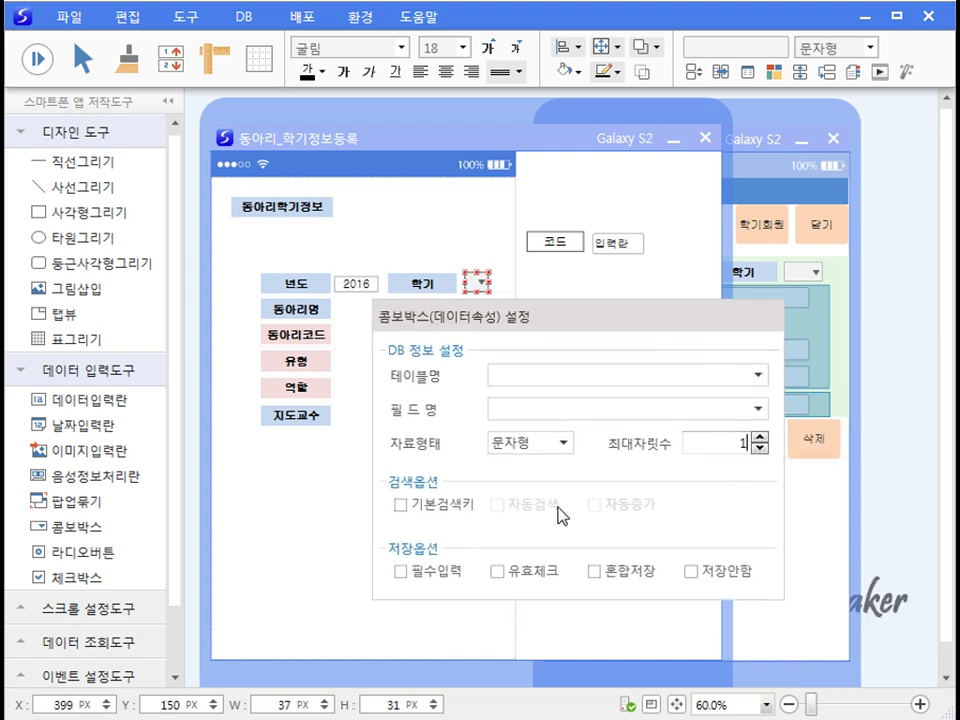
pyautogui.click(315, 521)
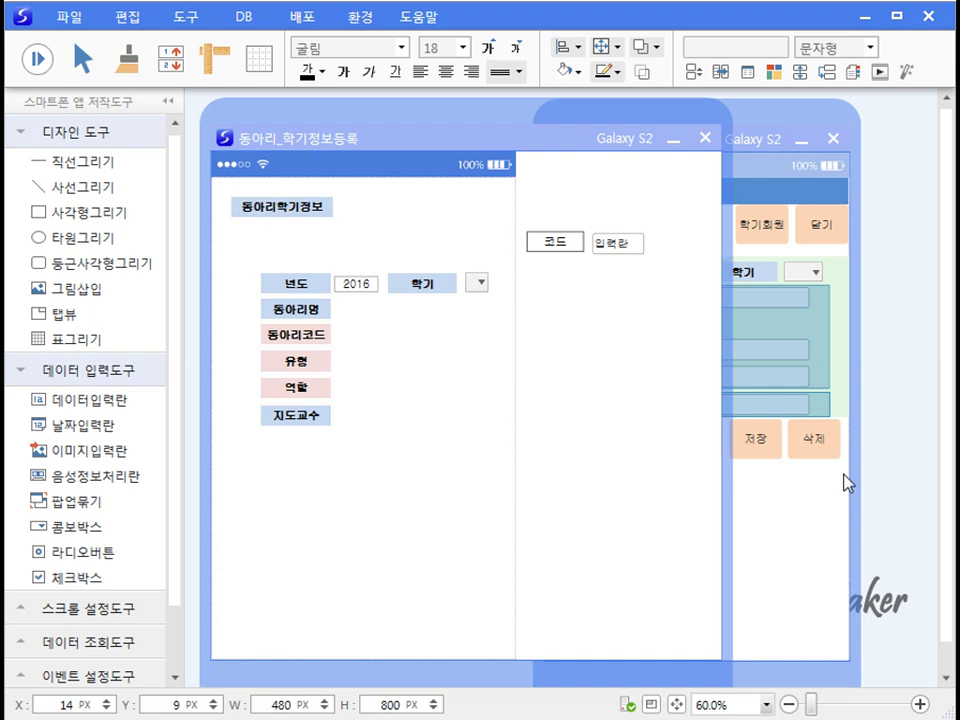
pyautogui.click(793, 519)
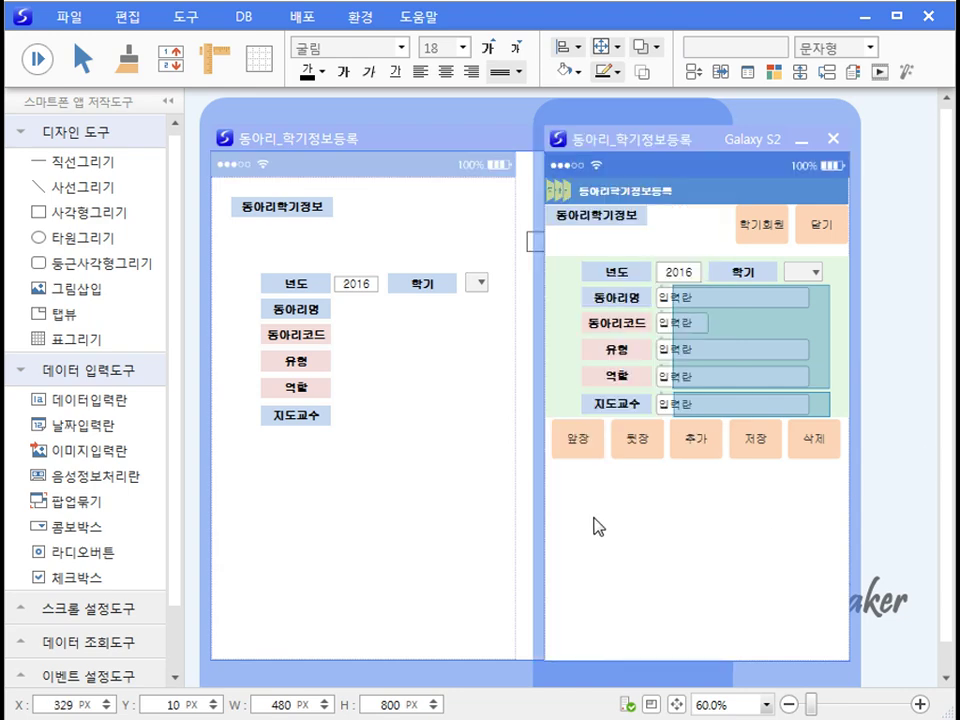
# Step: Add input fields beside 동아리명 through 지도교수, with a shorter one for 동아리코드
pyautogui.click(489, 545)
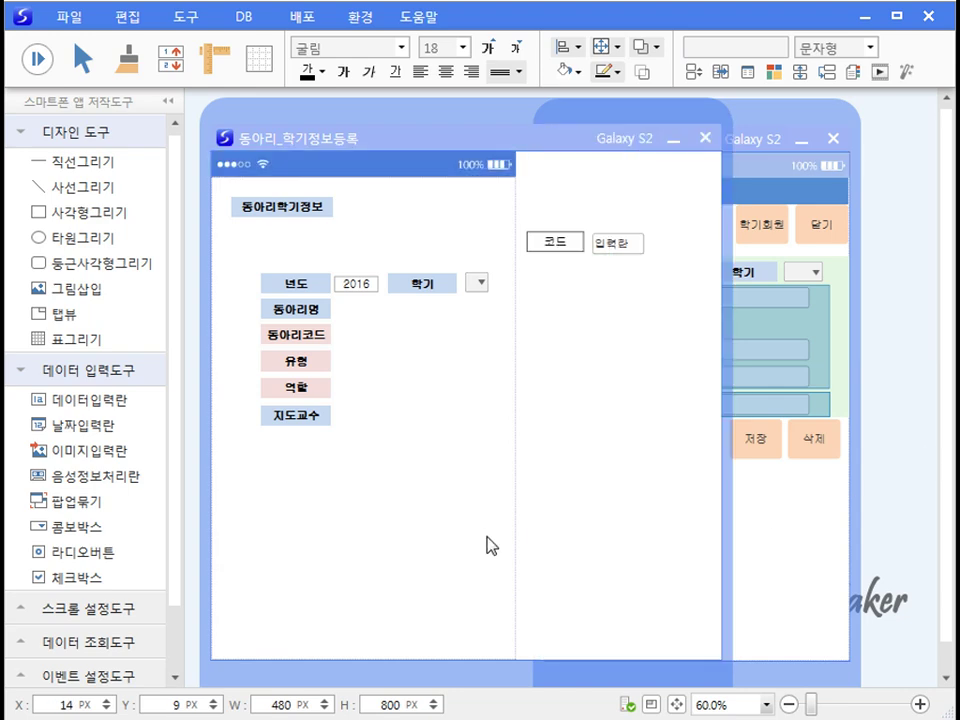
pyautogui.click(379, 314)
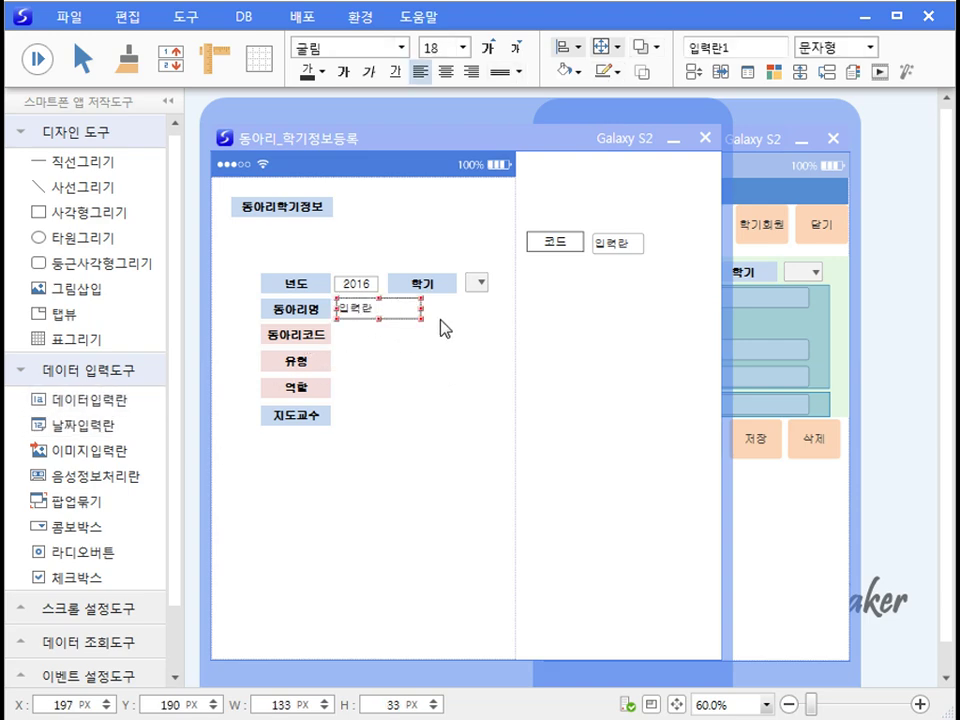
pyautogui.moveTo(421, 308); pyautogui.dragTo(503, 309)
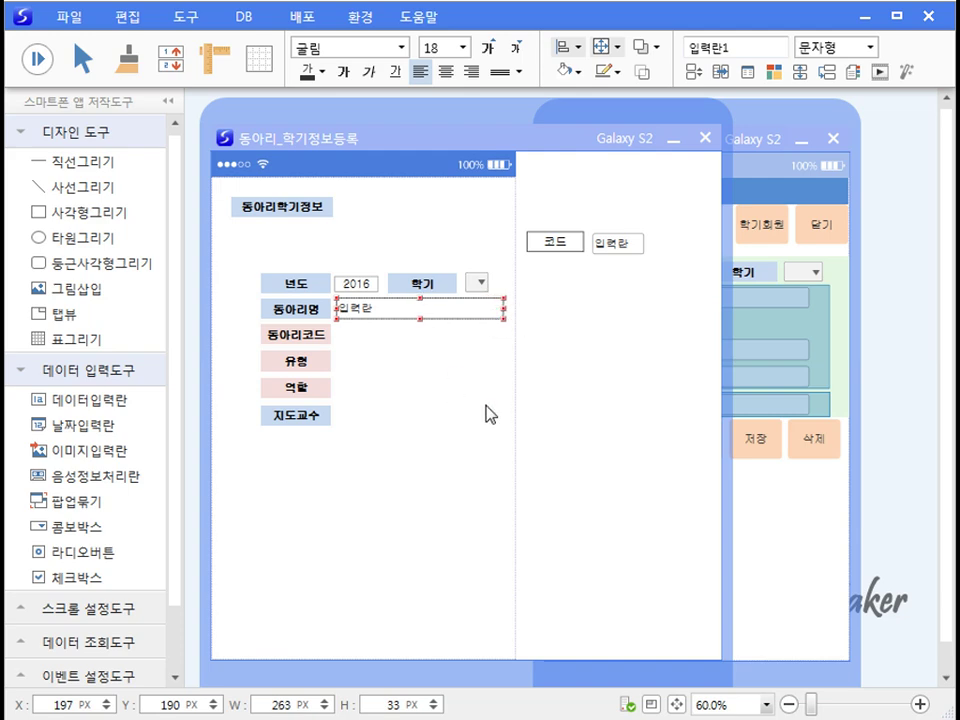
pyautogui.hotkey('ctrl', 'c')
pyautogui.hotkey('ctrl', 'v')
pyautogui.hotkey('ctrl', 'v')
pyautogui.hotkey('ctrl', 'v')
pyautogui.hotkey('ctrl', 'v')
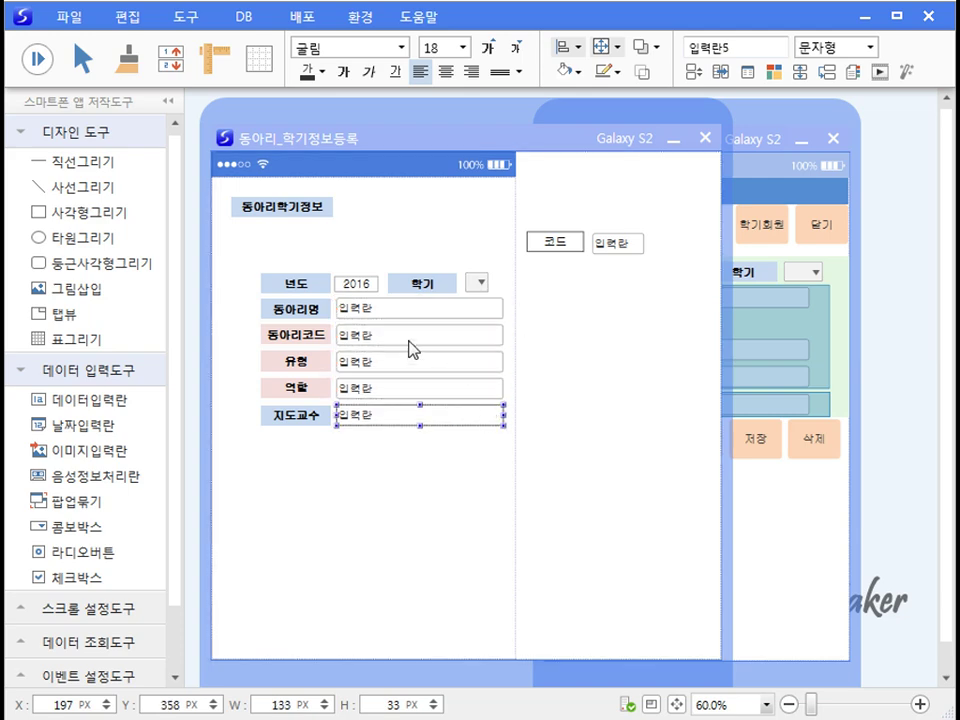
pyautogui.click(409, 342)
pyautogui.moveTo(501, 335); pyautogui.dragTo(394, 369)
pyautogui.click(403, 480)
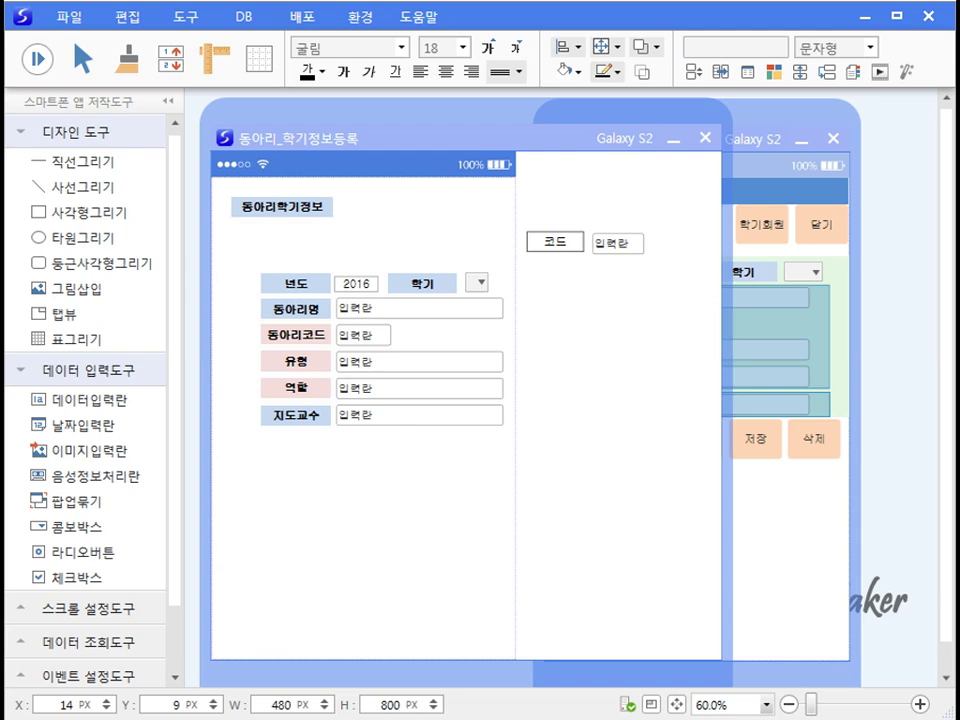
# Step: Copy the six action buttons, including 닫기, from the reference form and nudge them left
pyautogui.click(814, 550)
pyautogui.moveTo(551, 476); pyautogui.dragTo(852, 372)
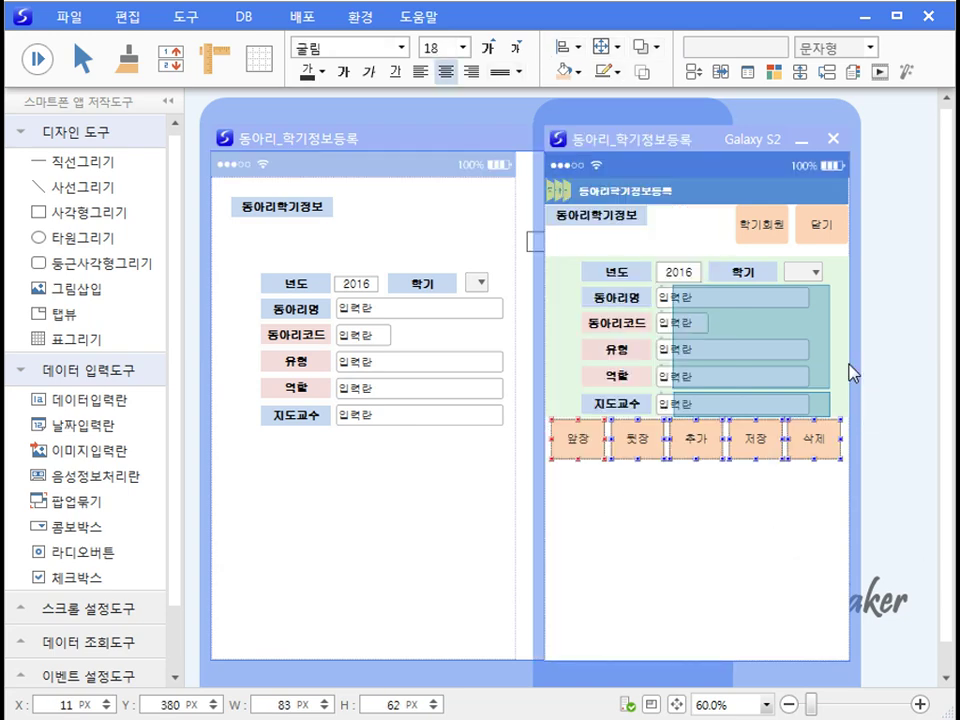
pyautogui.click(838, 238)
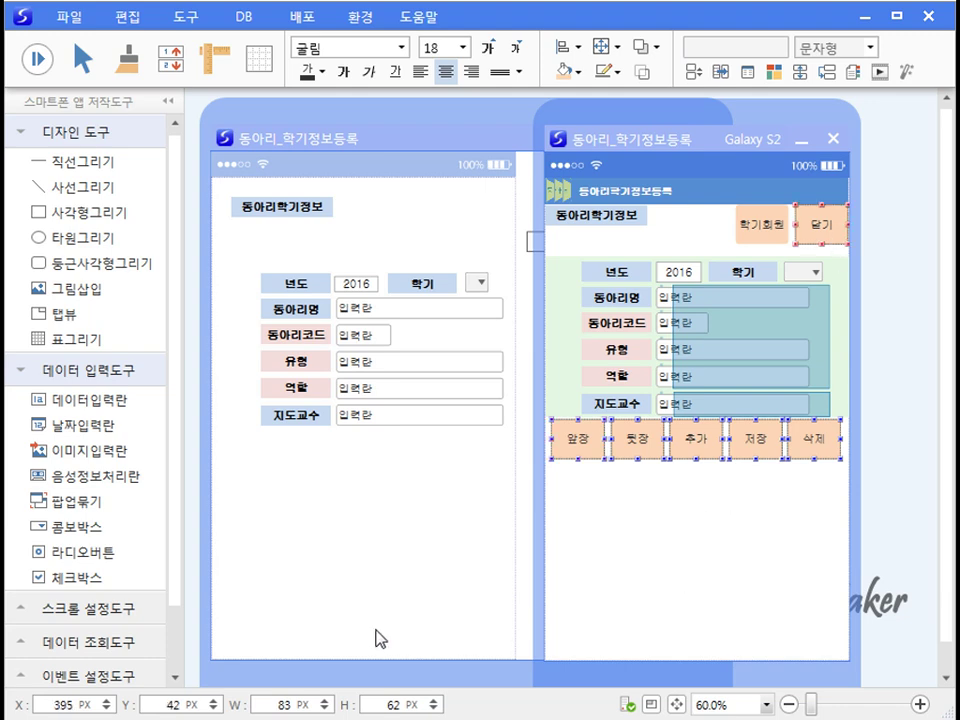
pyautogui.click(319, 525)
pyautogui.hotkey('ctrl', 'v')
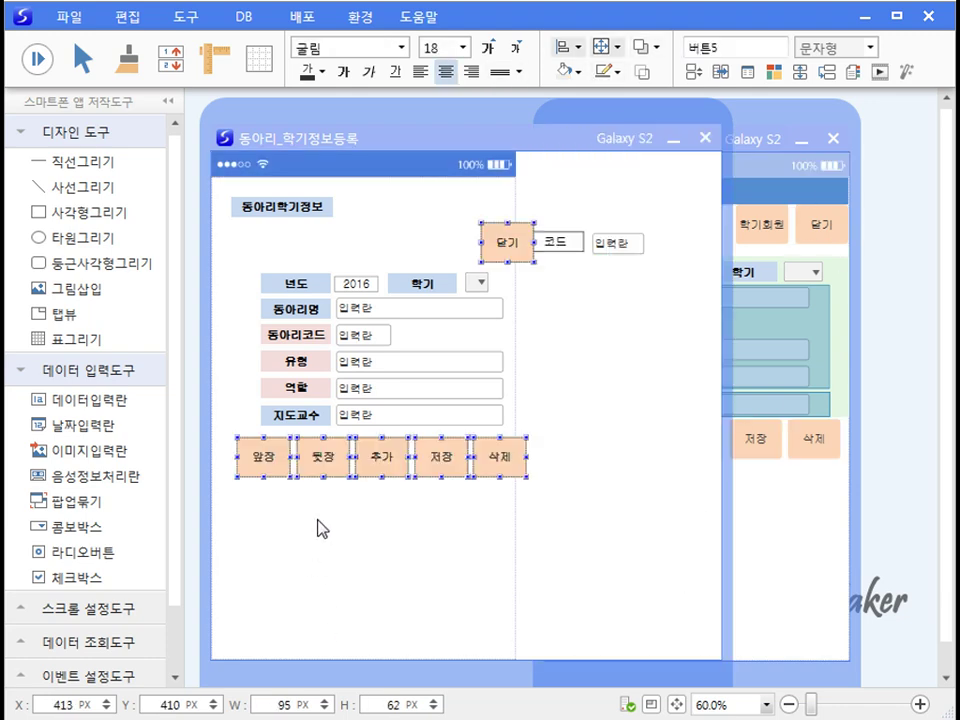
pyautogui.hotkey('shift', 'Left')
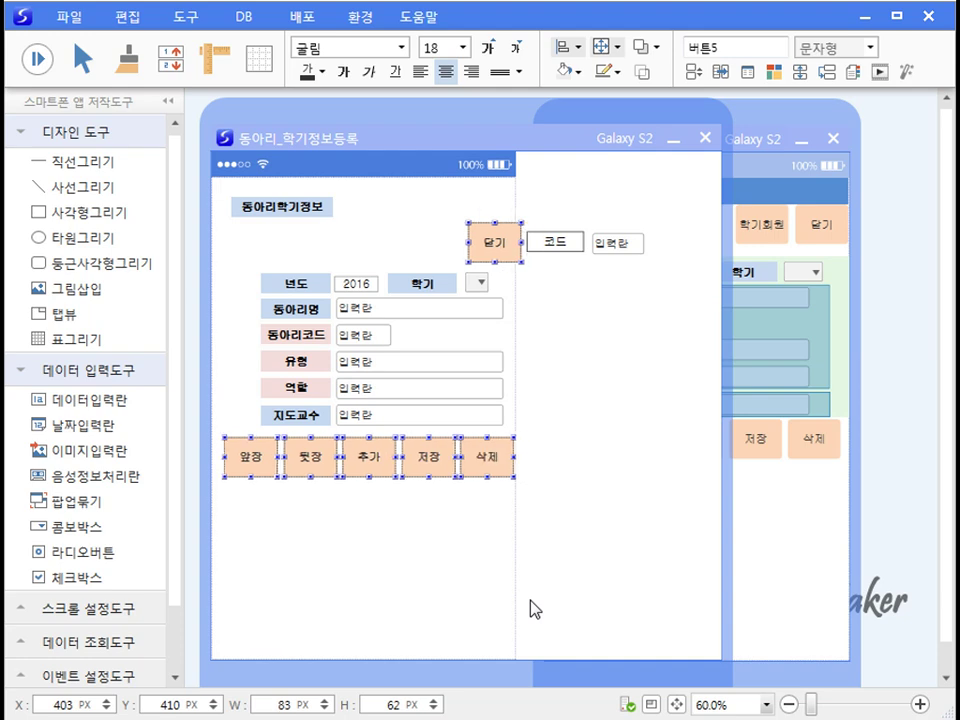
pyautogui.hotkey('shift', 'Left')
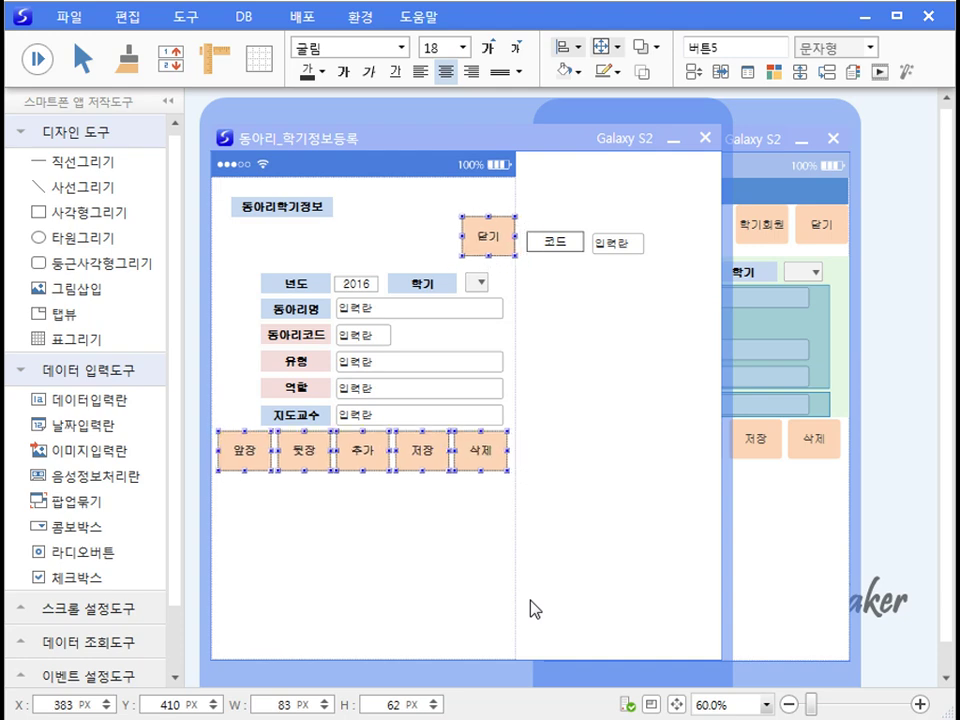
pyautogui.click(456, 528)
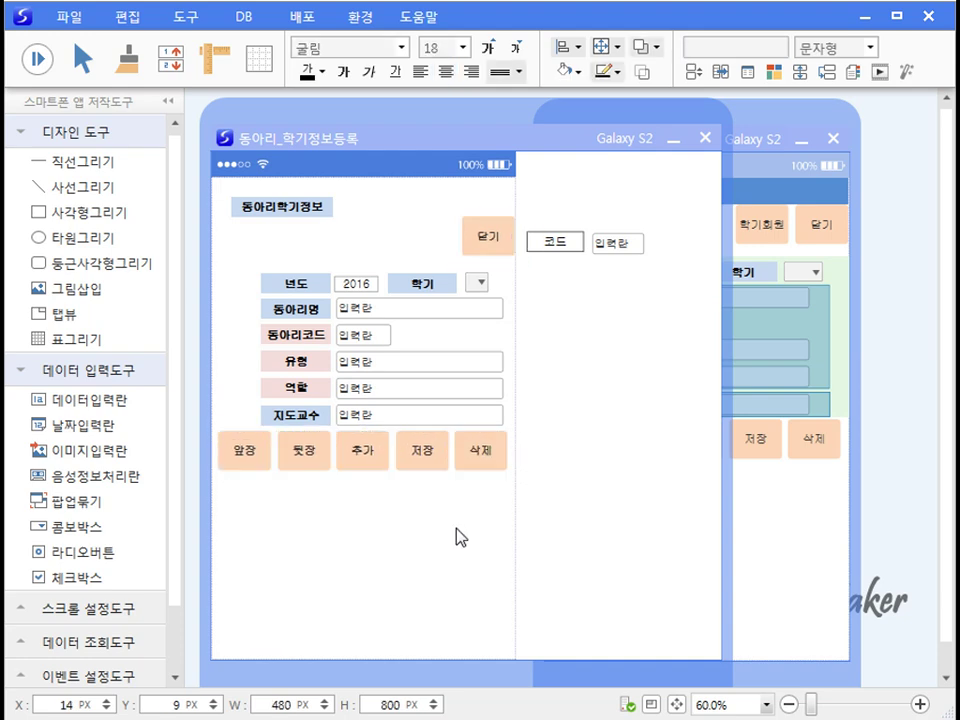
# Step: Rename the three new buttons to 추가, 저장 and 삭제
pyautogui.click(340, 458)
pyautogui.moveTo(726, 43); pyautogui.dragTo(607, 69)
pyautogui.press('BackSpace')
pyautogui.write('ㅊㅜ가')
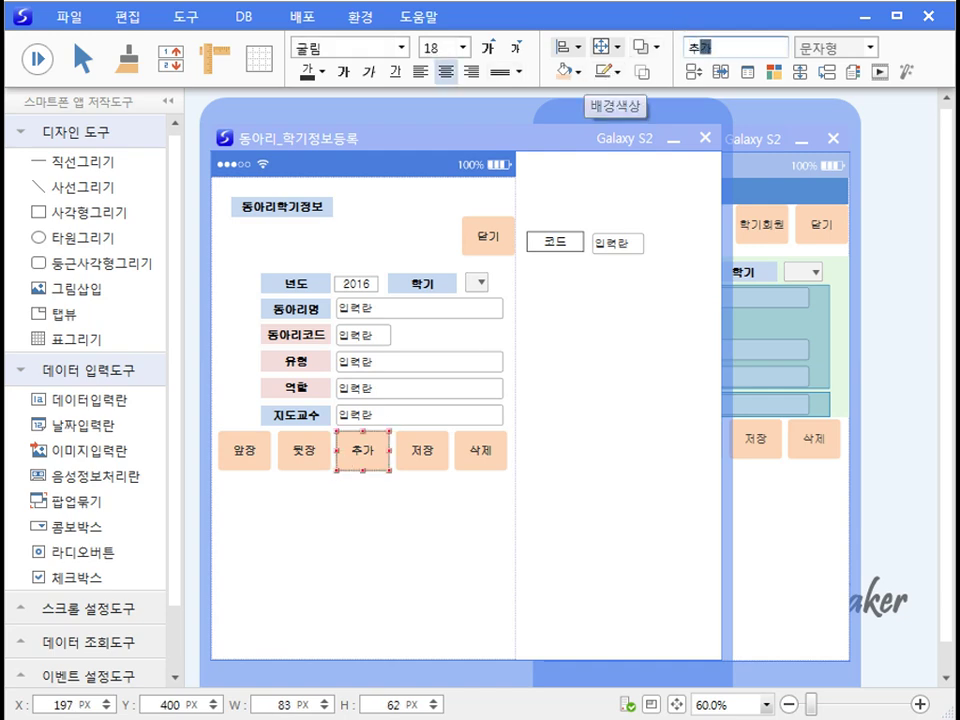
pyautogui.click(425, 450)
pyautogui.moveTo(737, 44); pyautogui.dragTo(625, 60)
pyautogui.write('저장')
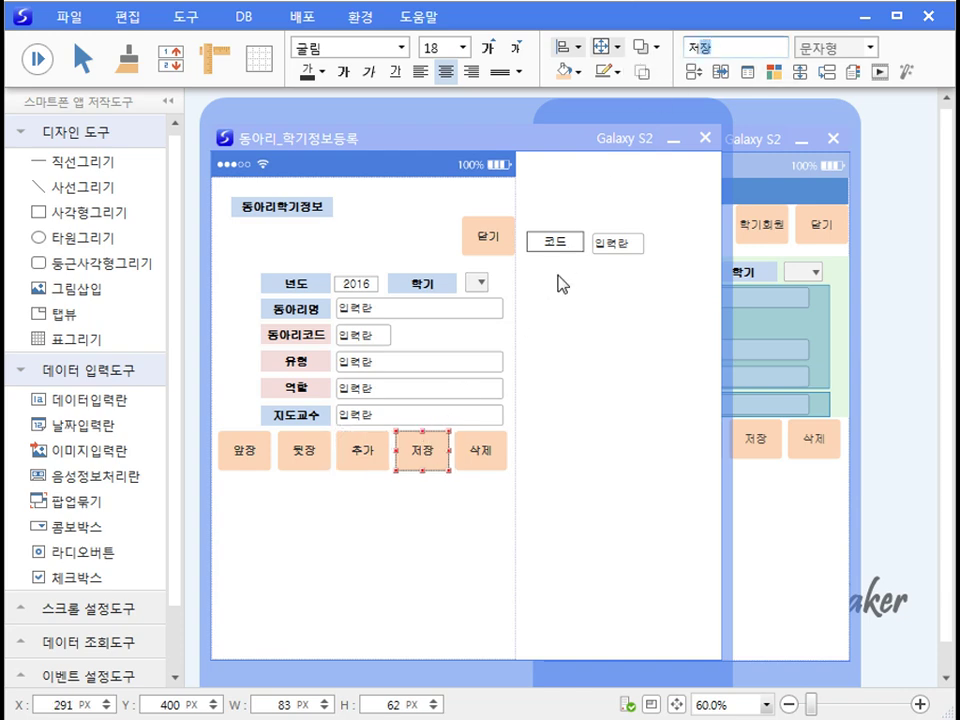
pyautogui.click(482, 458)
pyautogui.moveTo(738, 48); pyautogui.dragTo(645, 54)
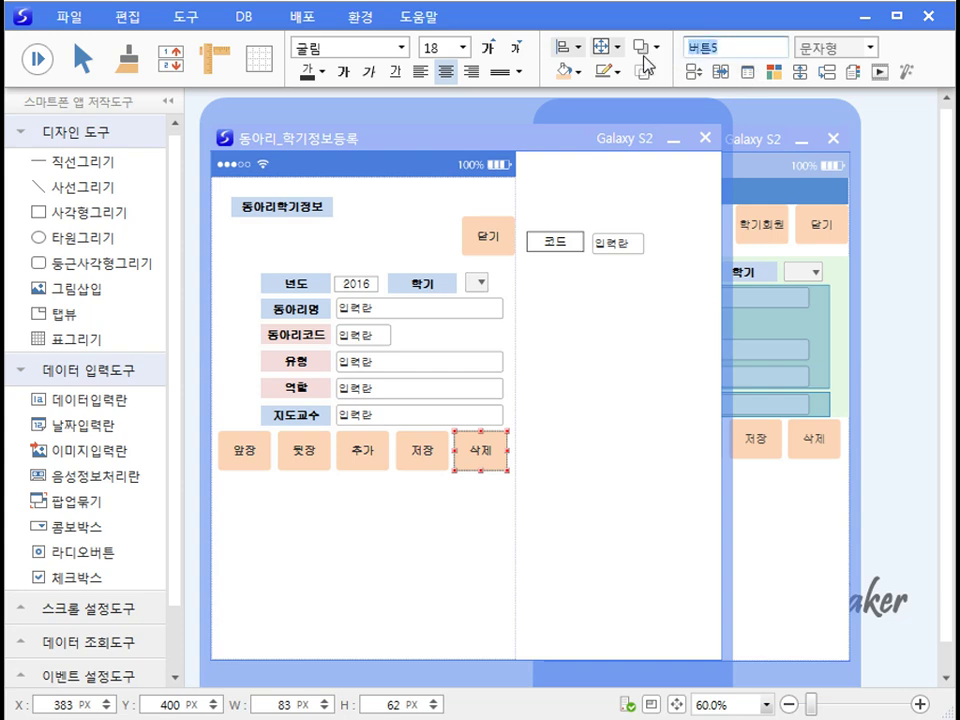
pyautogui.write('삭제')
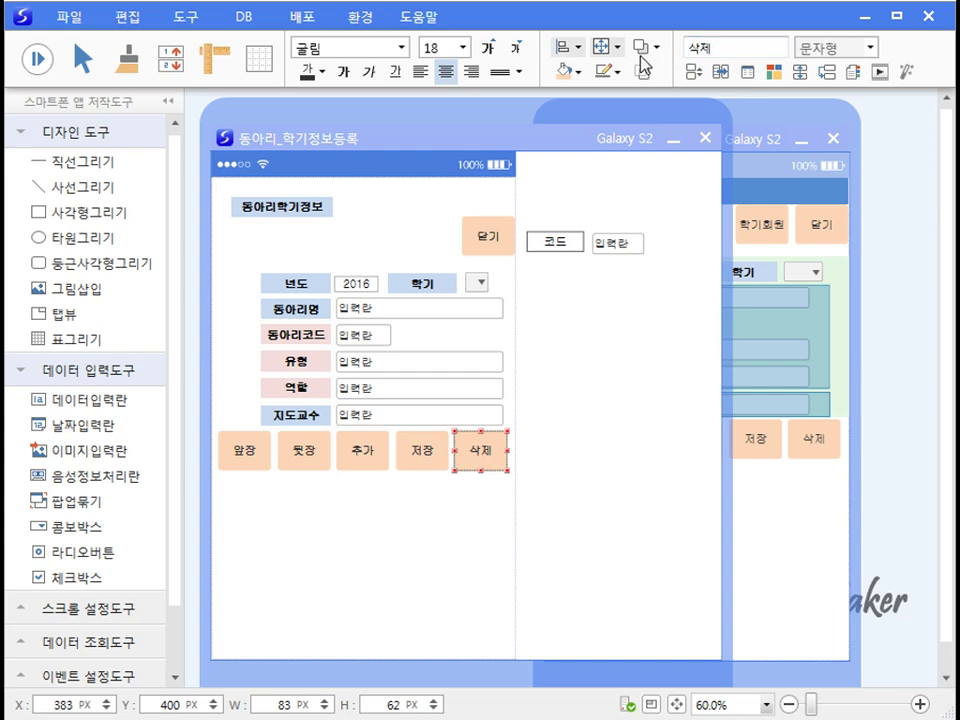
pyautogui.click(528, 550)
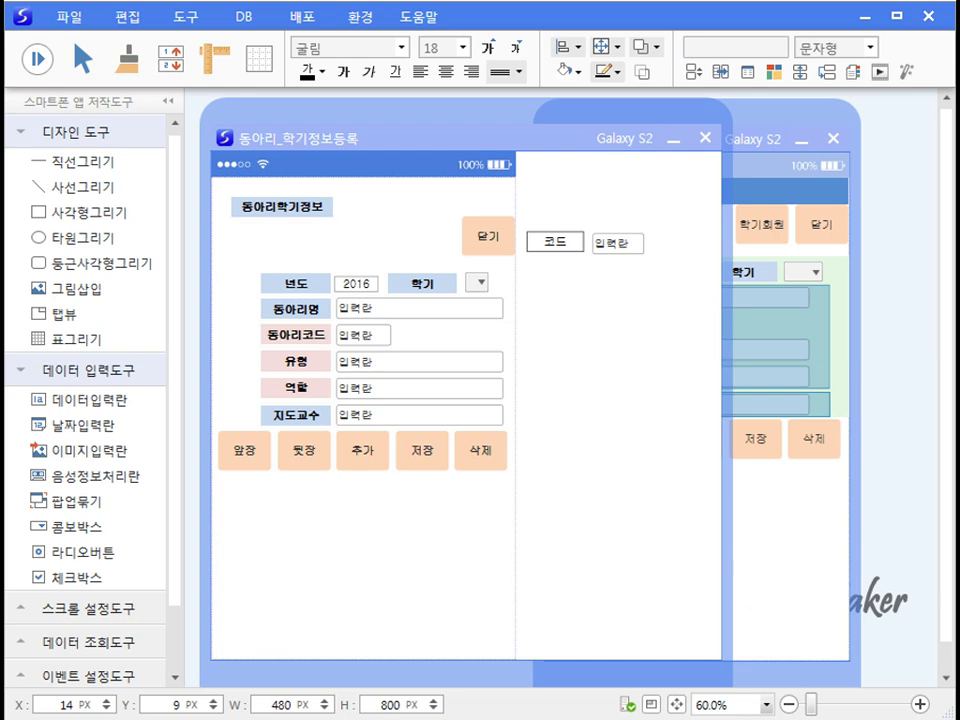
# Step: Set the 유형 and 역할 fields to 저장안함 so they are excluded from the table
pyautogui.hotkey('ctrl', 's')
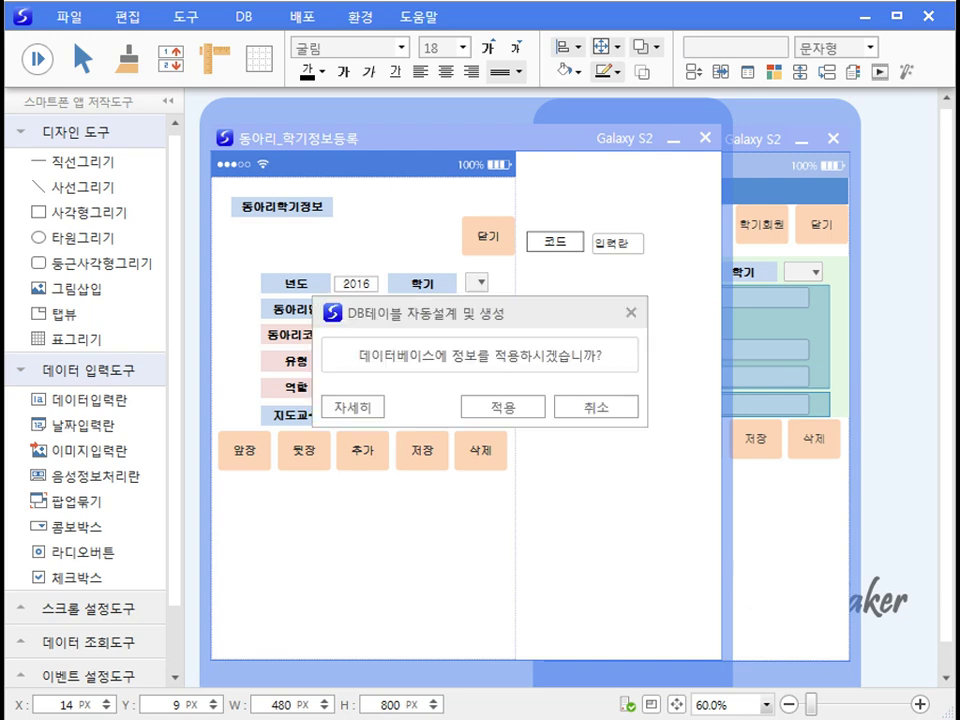
pyautogui.click(332, 407)
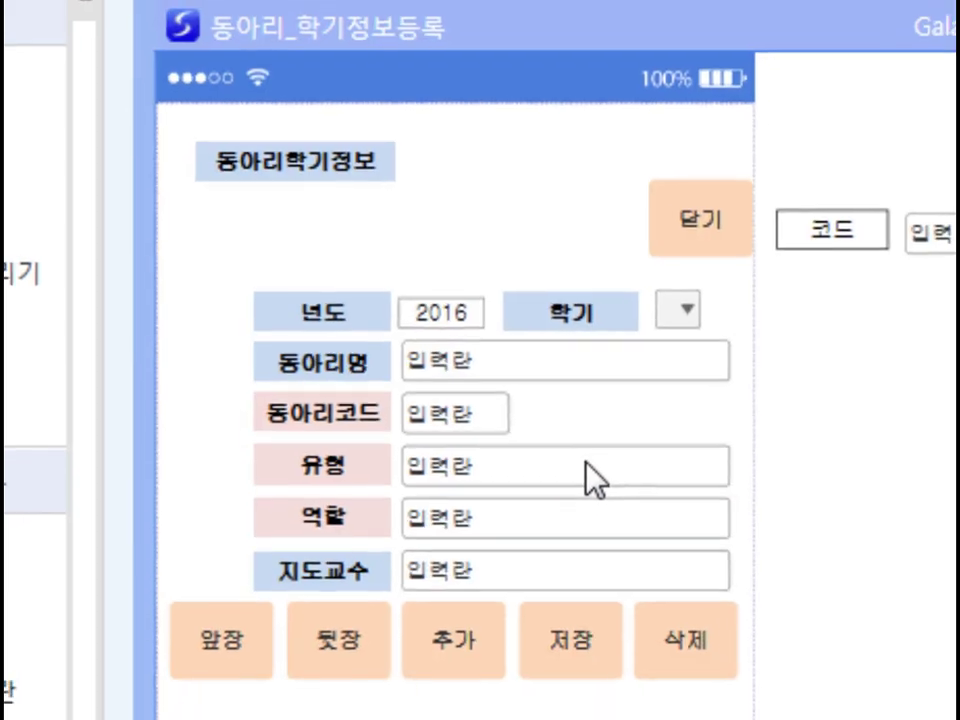
pyautogui.rightClick(612, 482)
pyautogui.click(645, 592)
pyautogui.click(806, 689)
pyautogui.click(405, 498)
pyautogui.rightClick(378, 394)
pyautogui.click(455, 436)
pyautogui.moveTo(708, 452); pyautogui.dragTo(528, 270)
pyautogui.click(590, 526)
pyautogui.click(739, 553)
# Step: Apply the automatic table design to create the 동아리학기정보 database table and confirm
pyautogui.click(340, 583)
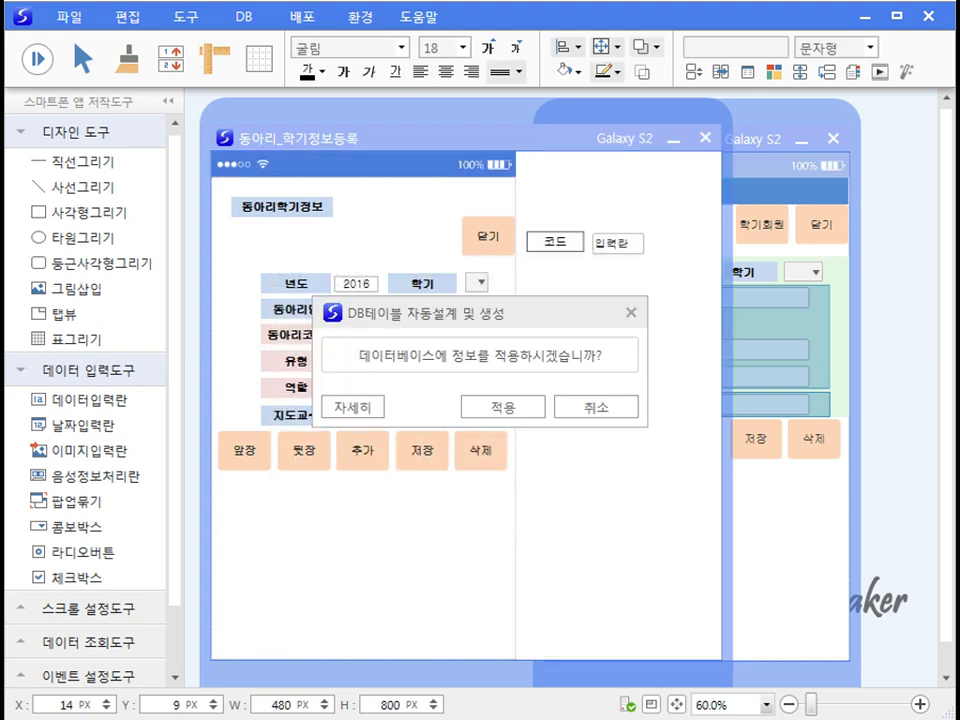
pyautogui.click(372, 413)
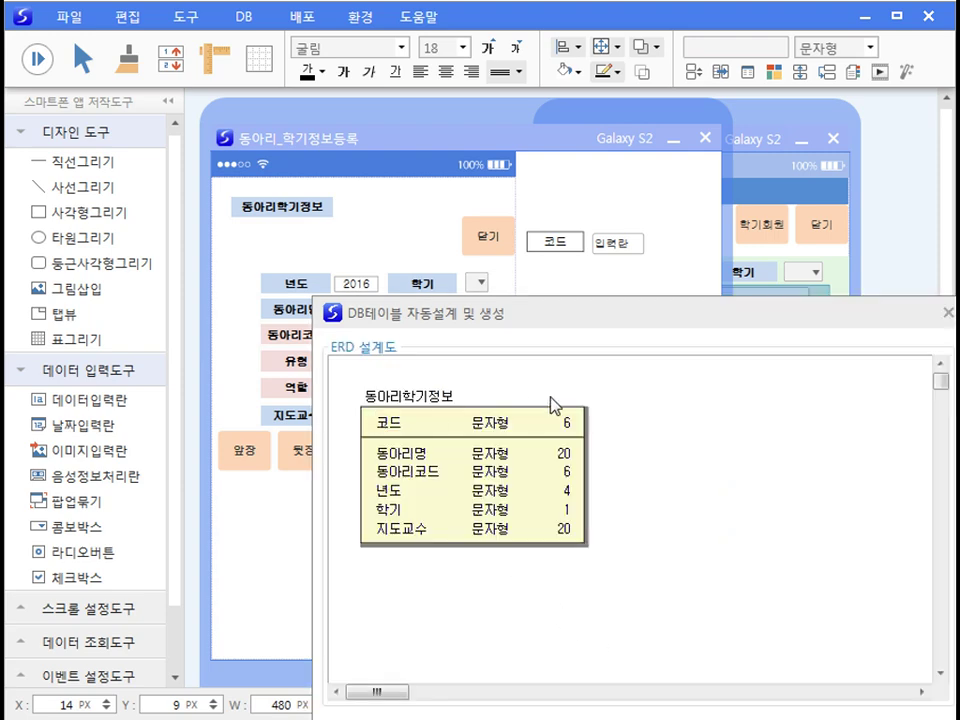
pyautogui.moveTo(643, 315); pyautogui.dragTo(508, 137)
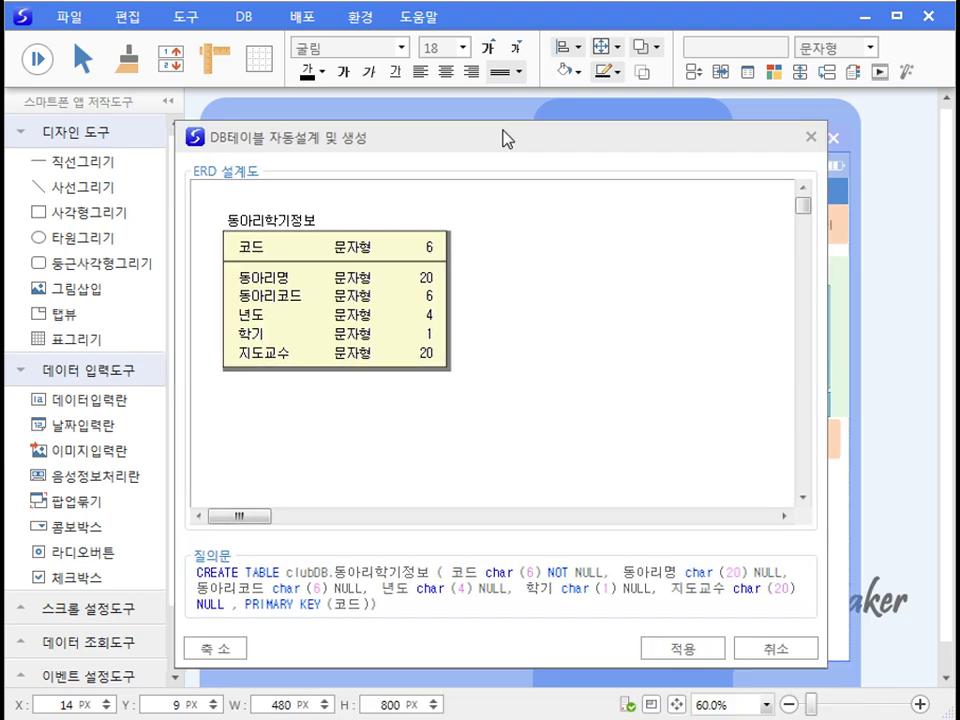
pyautogui.click(702, 650)
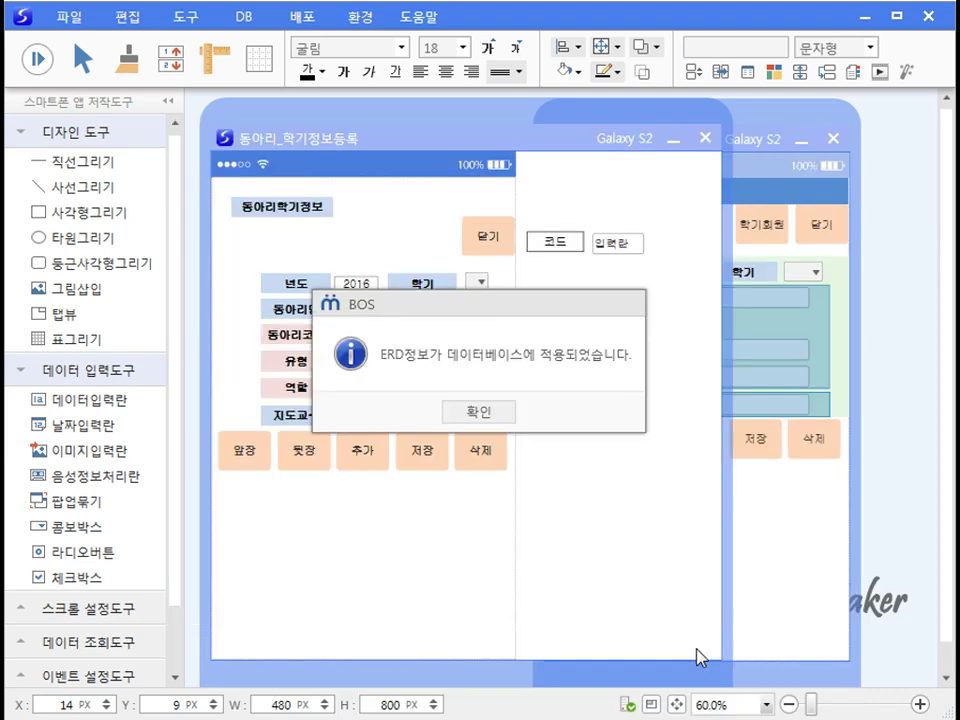
pyautogui.click(490, 415)
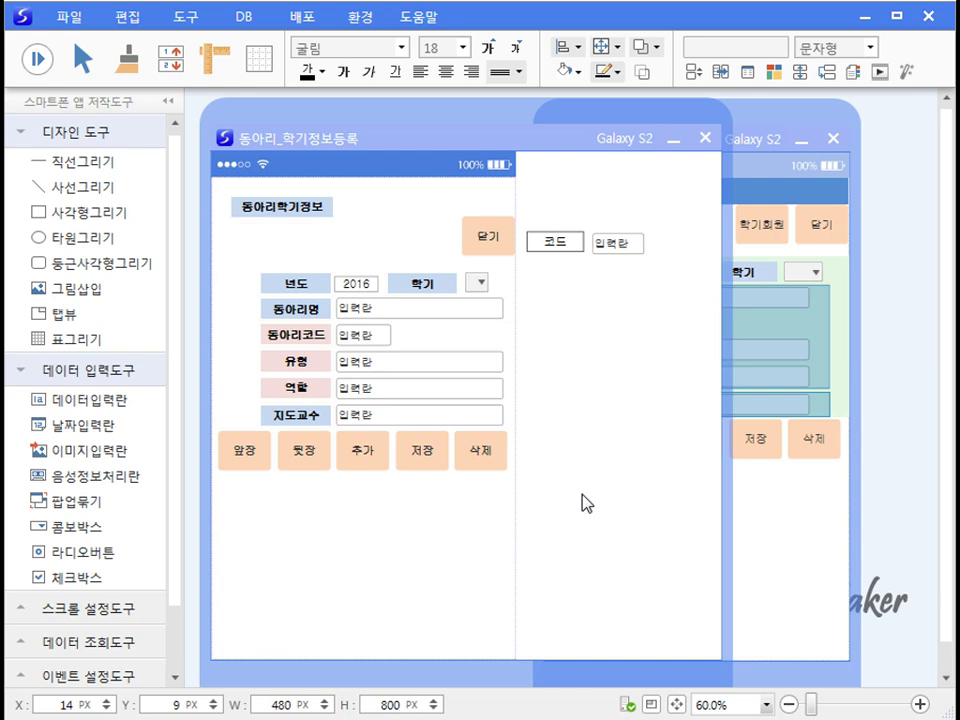
# Step: Make the 동아리코드, 유형 and 역할 fields read-only in their style settings
pyautogui.rightClick(350, 339)
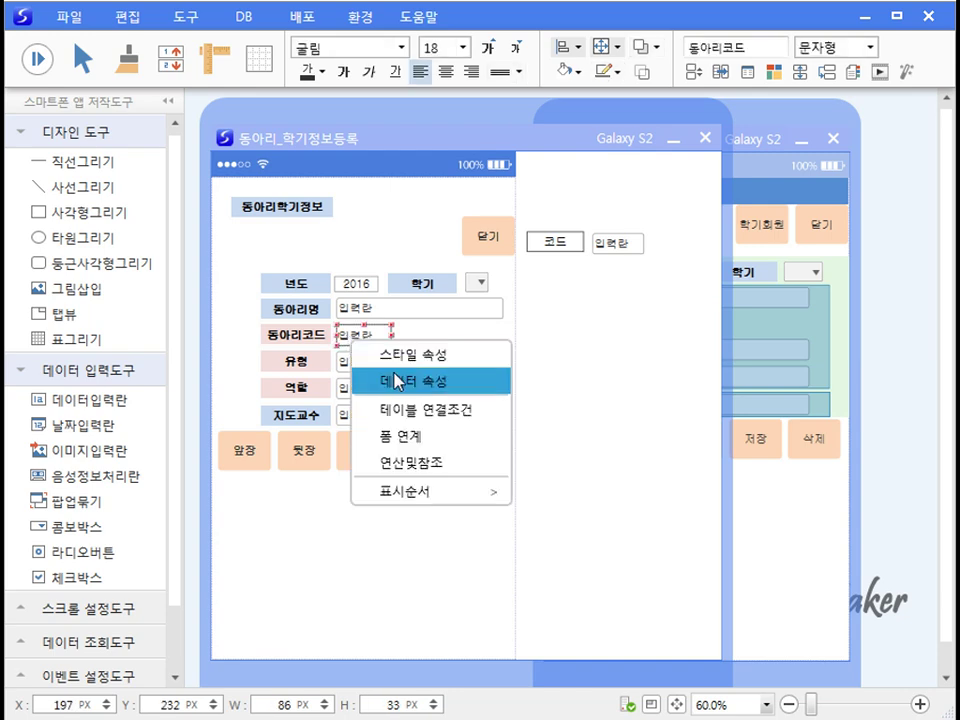
pyautogui.click(398, 356)
pyautogui.click(585, 514)
pyautogui.click(289, 514)
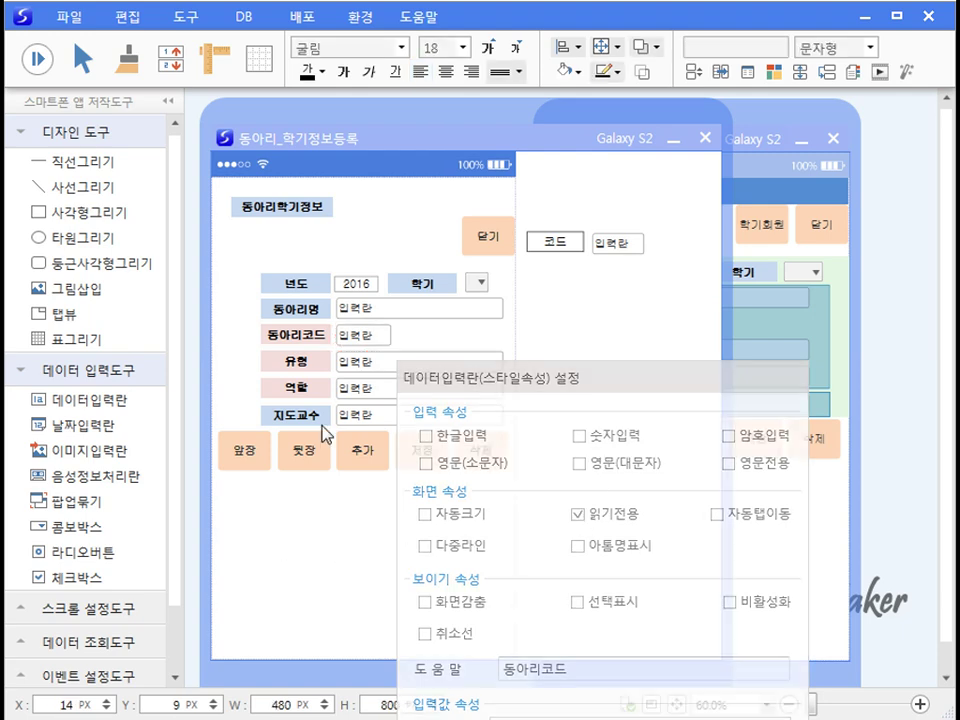
pyautogui.rightClick(357, 372)
pyautogui.click(400, 379)
pyautogui.click(567, 543)
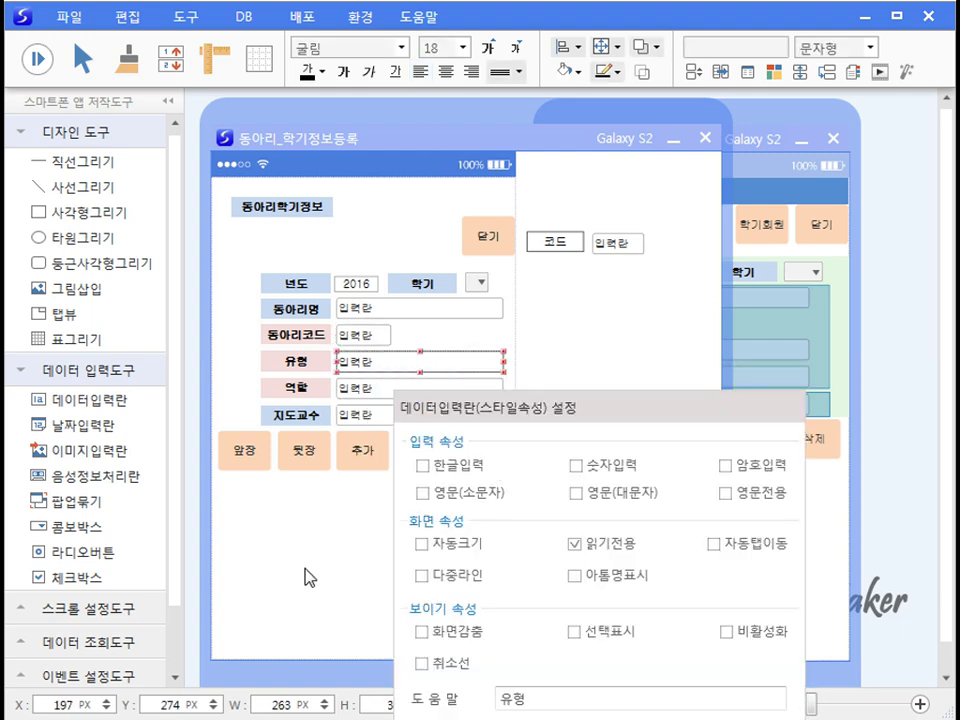
pyautogui.click(306, 574)
pyautogui.rightClick(356, 398)
pyautogui.click(402, 413)
pyautogui.click(598, 572)
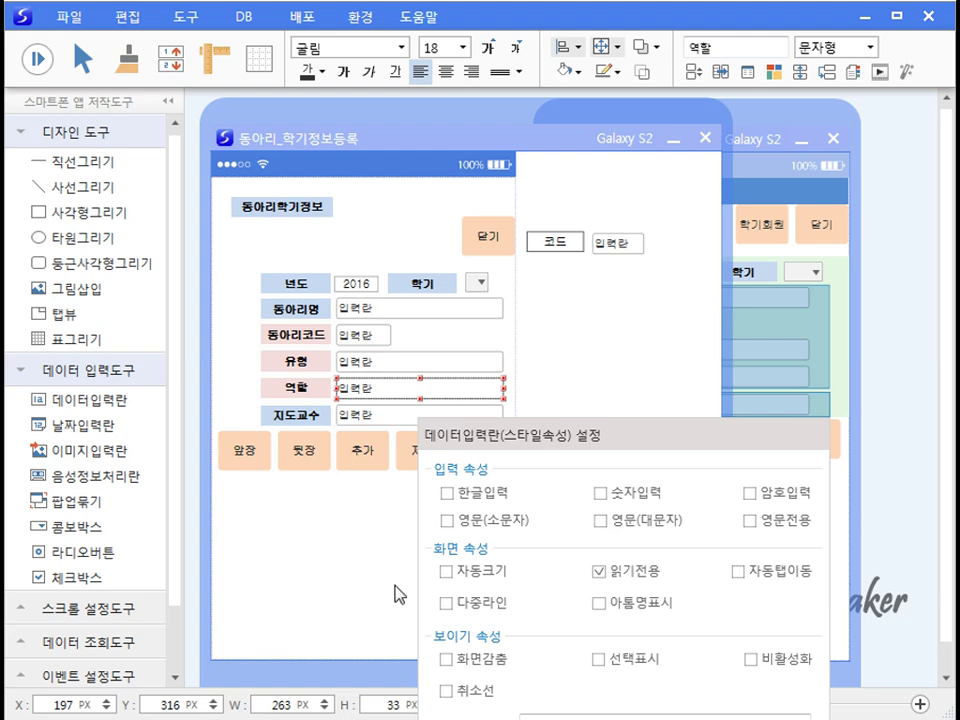
pyautogui.click(357, 583)
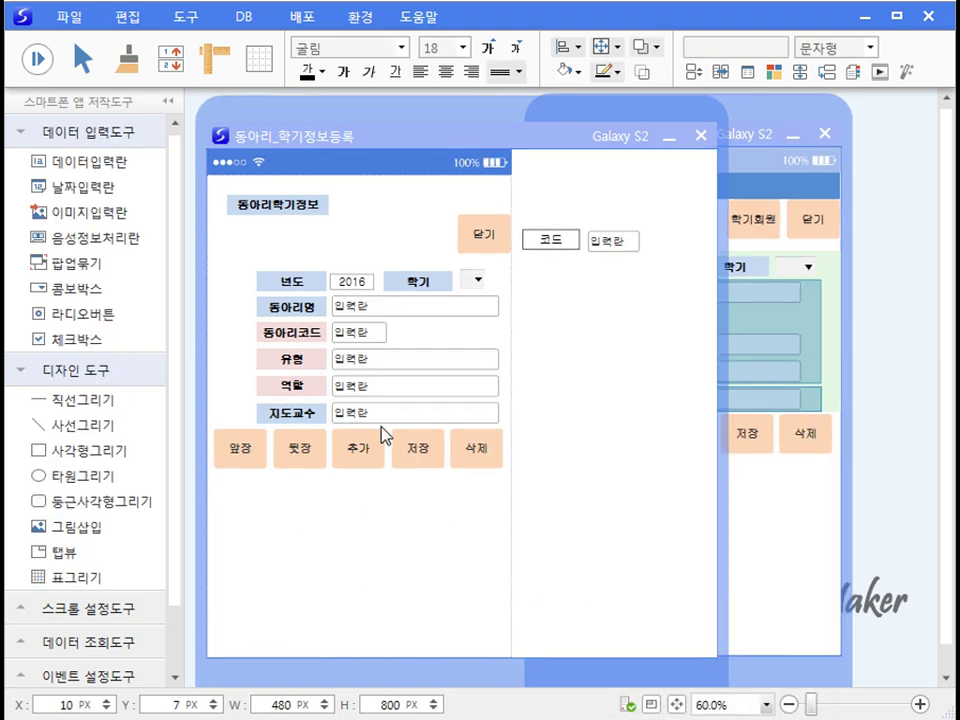
# Step: Bind the 유형 field to the 유형 column of the 동아리정보 table
pyautogui.rightClick(358, 364)
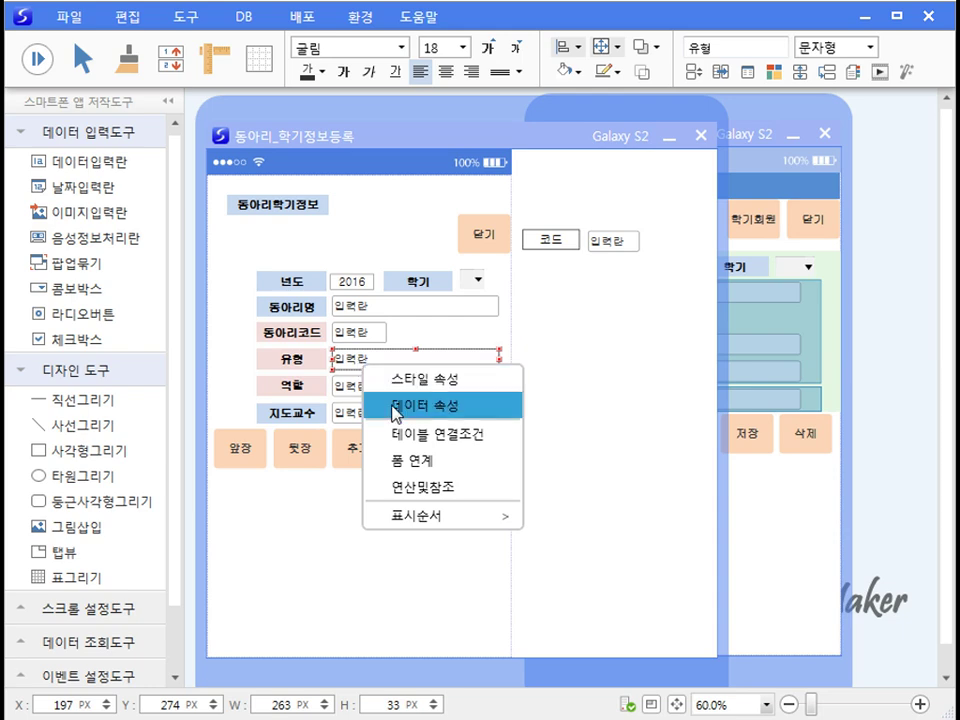
pyautogui.click(395, 404)
pyautogui.click(773, 481)
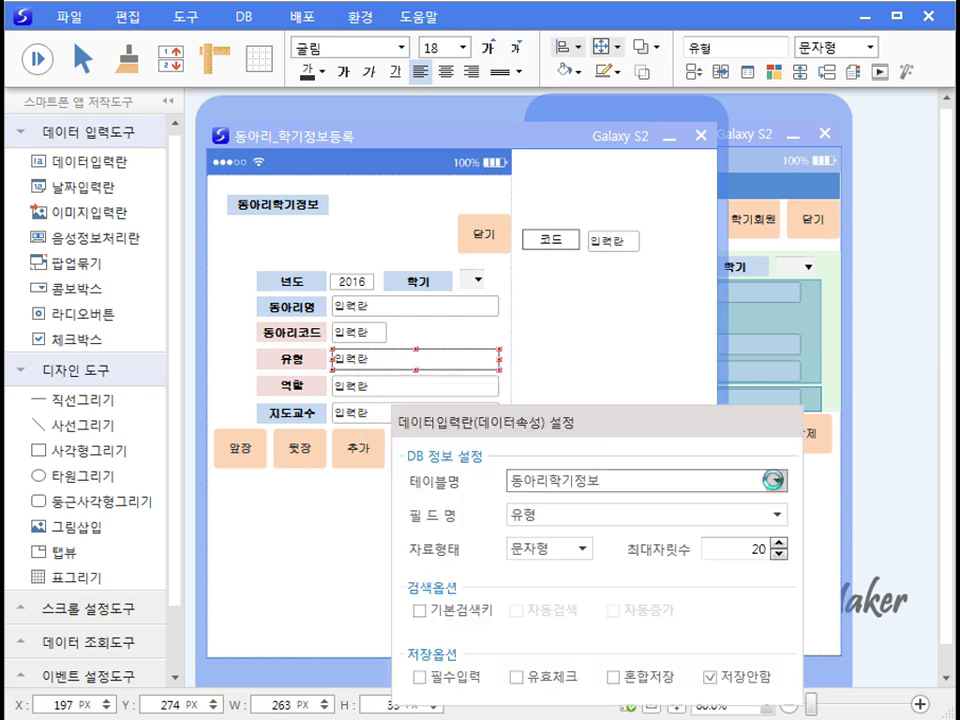
pyautogui.click(553, 542)
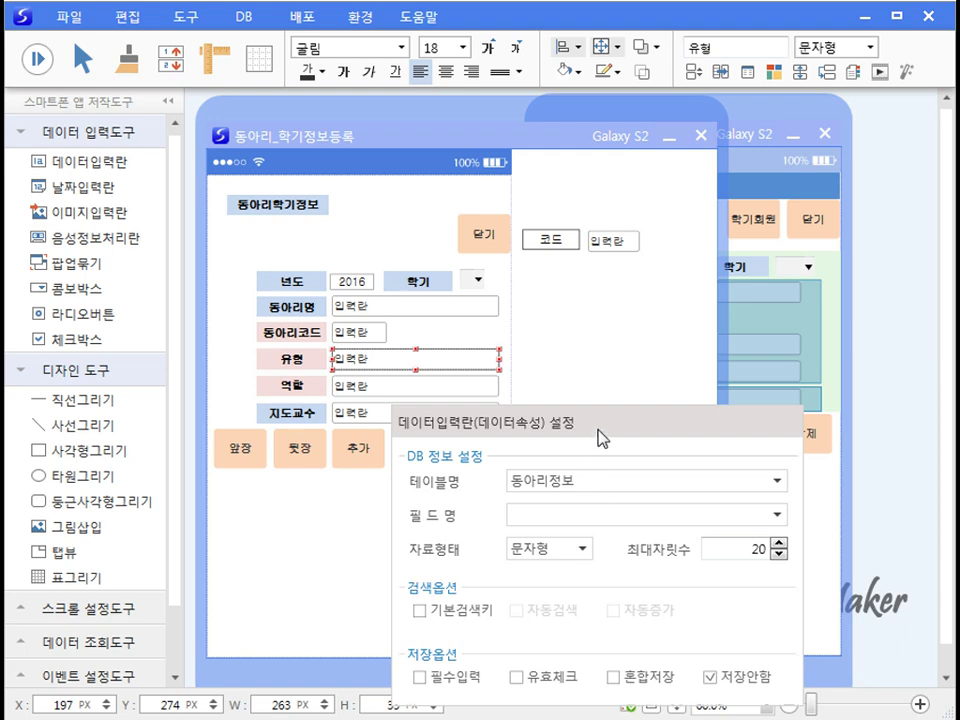
pyautogui.click(778, 515)
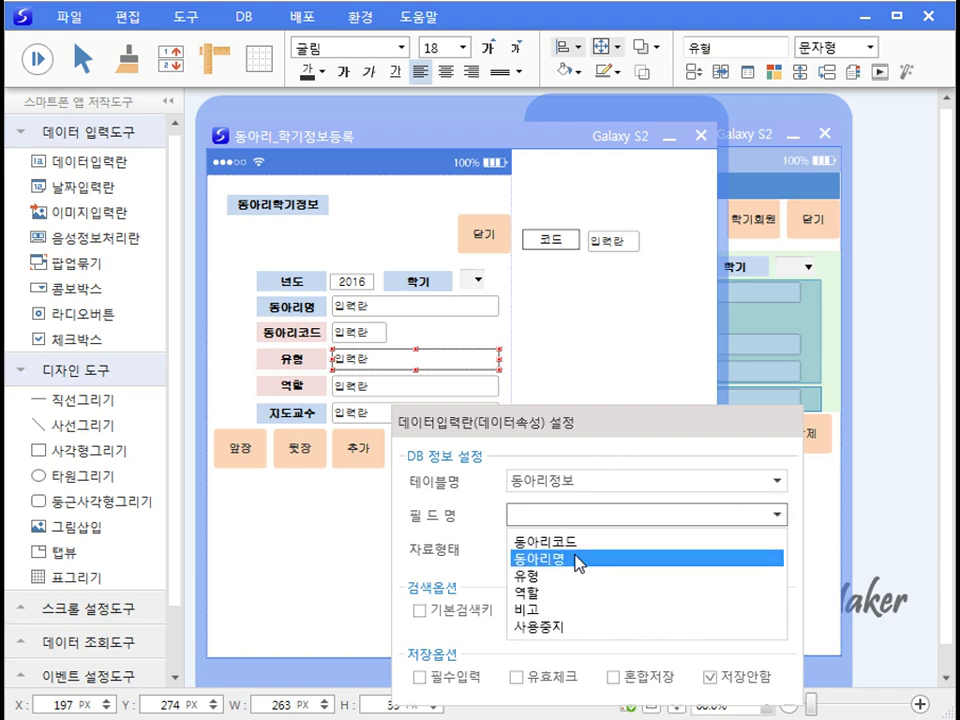
pyautogui.click(568, 577)
pyautogui.click(316, 521)
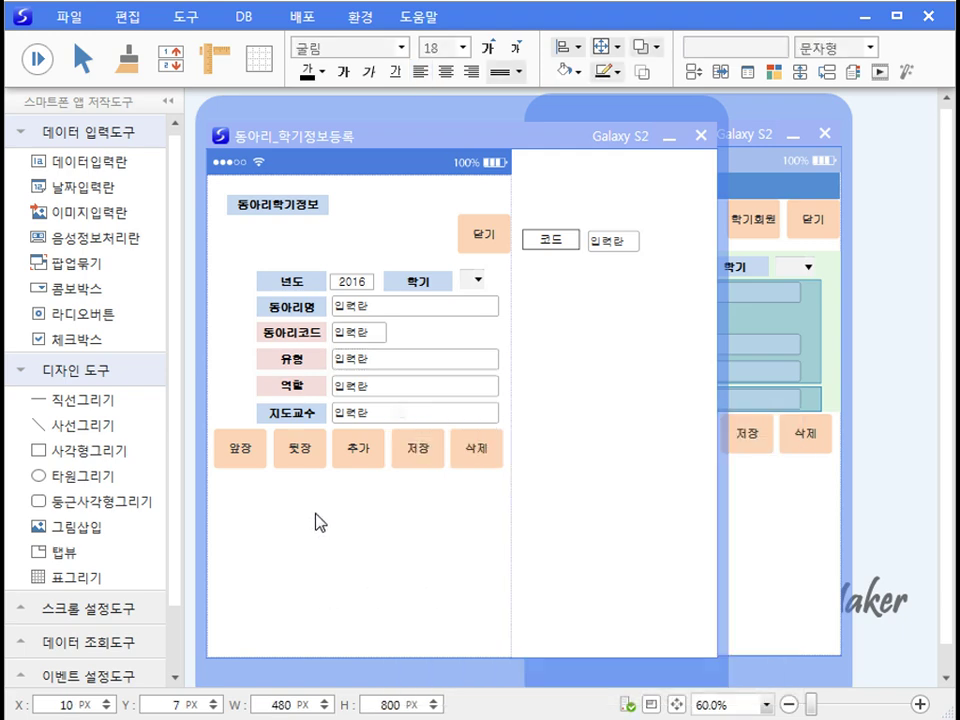
# Step: Bind the 역할 input field to the 역할 column of the 동아리정보 table
pyautogui.rightClick(380, 393)
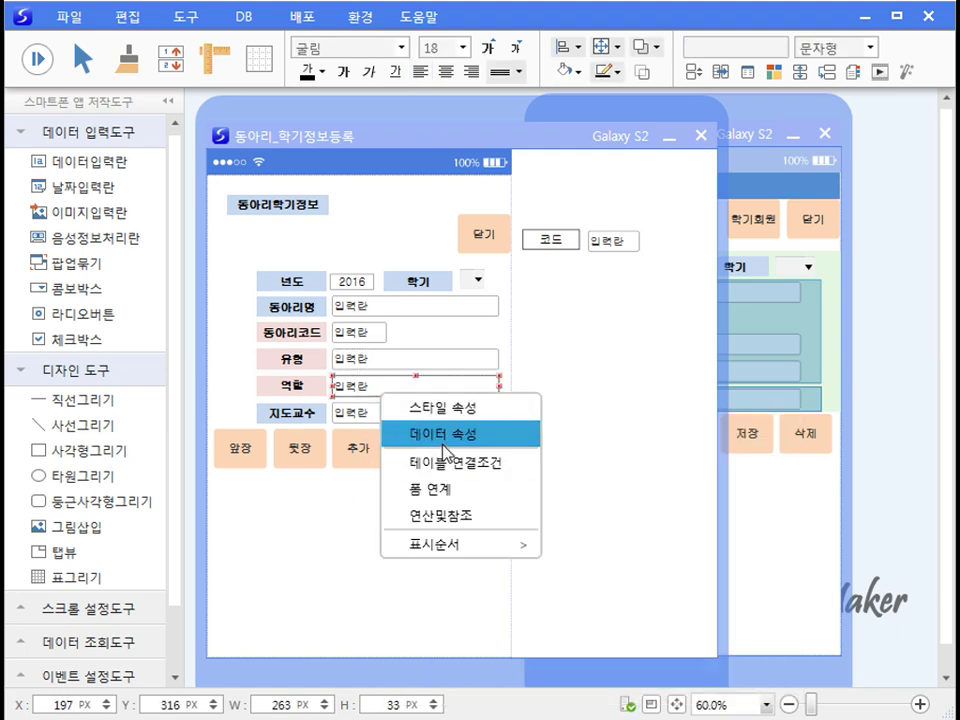
pyautogui.click(443, 434)
pyautogui.click(827, 524)
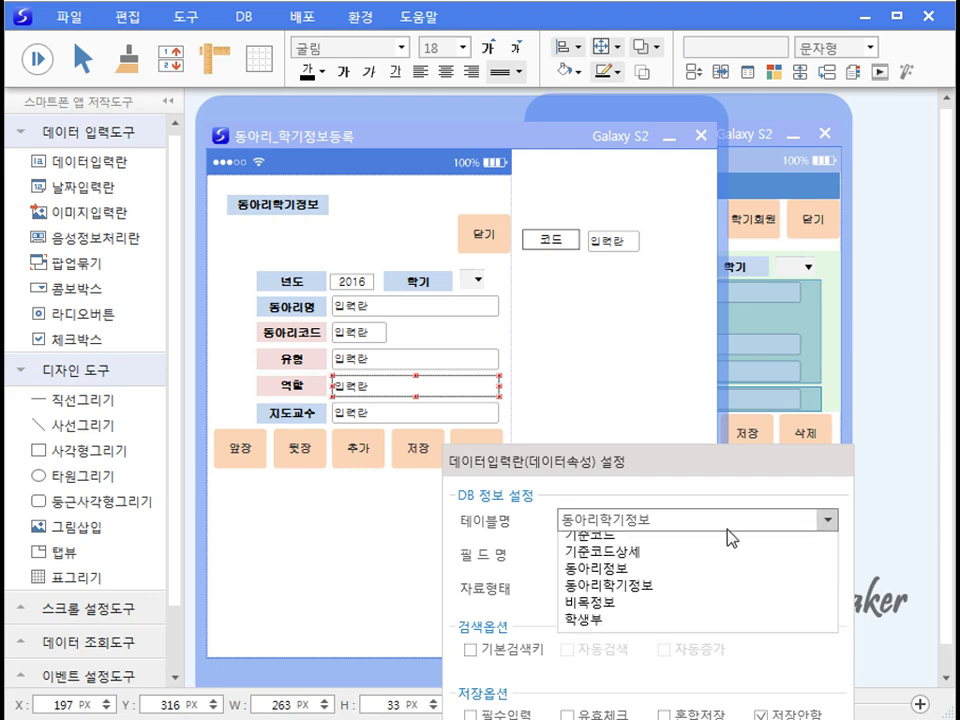
pyautogui.click(615, 568)
pyautogui.click(827, 556)
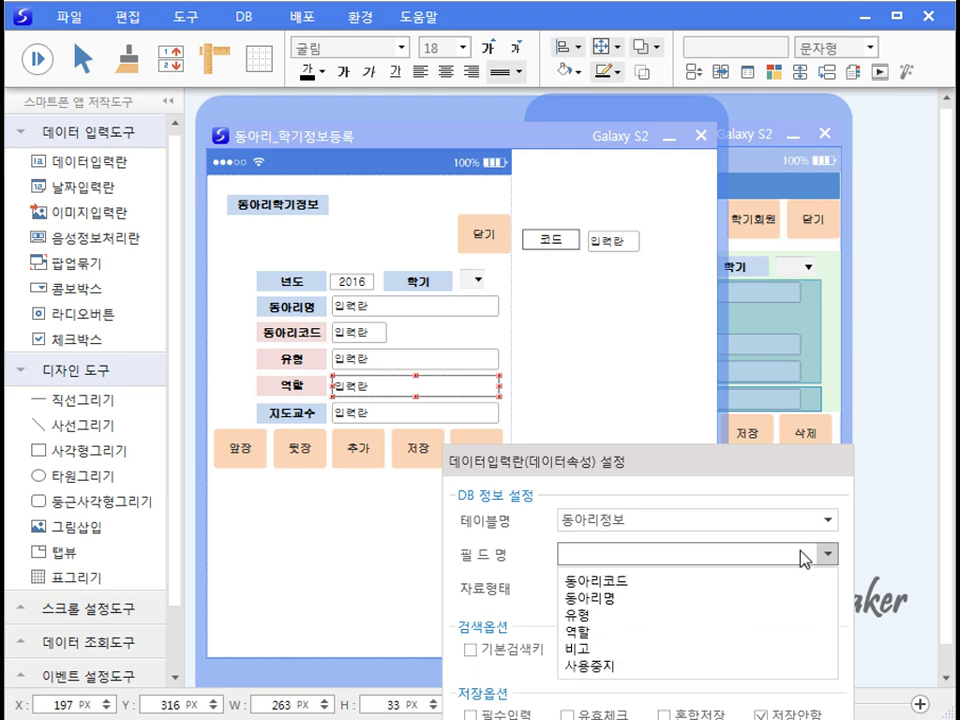
pyautogui.click(606, 632)
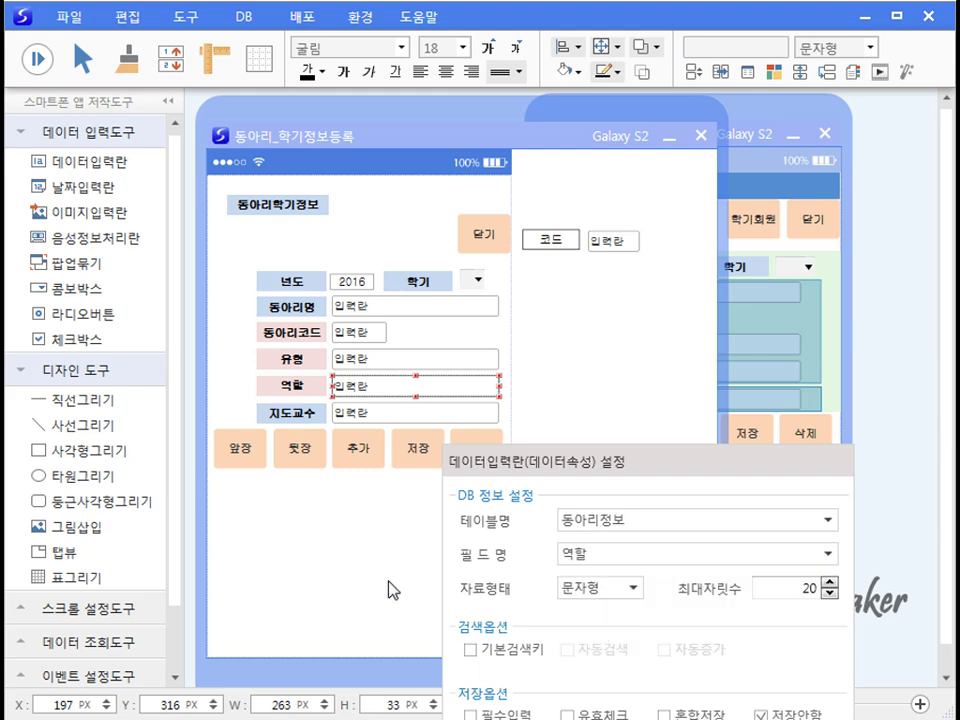
pyautogui.click(389, 590)
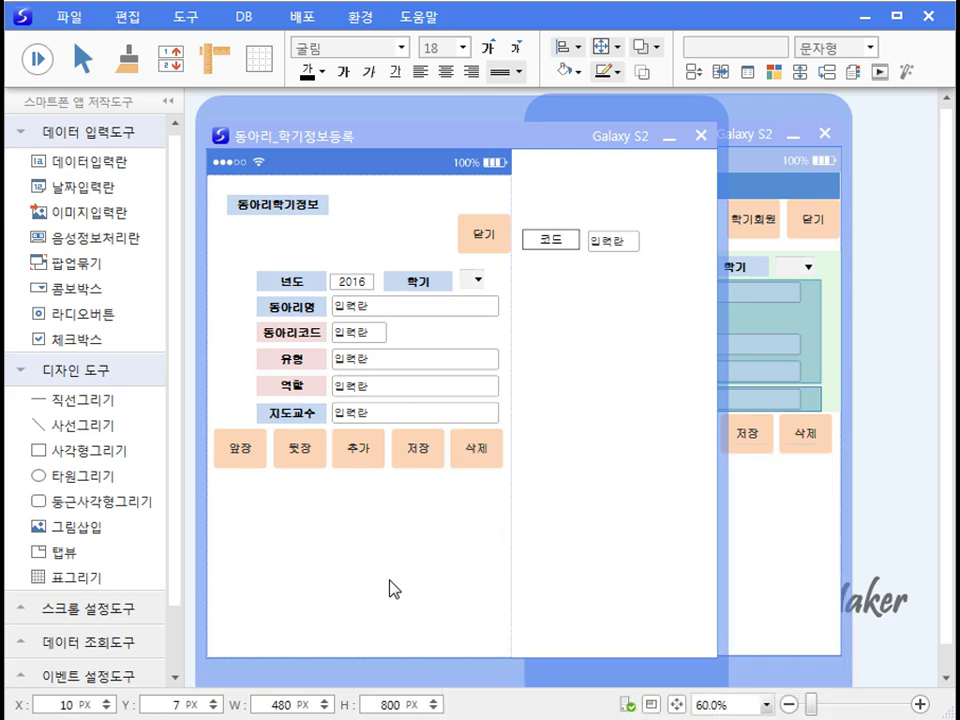
# Step: Group the 동아리명 through 역할 input fields into a popup and shift it slightly right
pyautogui.moveTo(523, 405); pyautogui.dragTo(310, 297)
pyautogui.rightClick(362, 305)
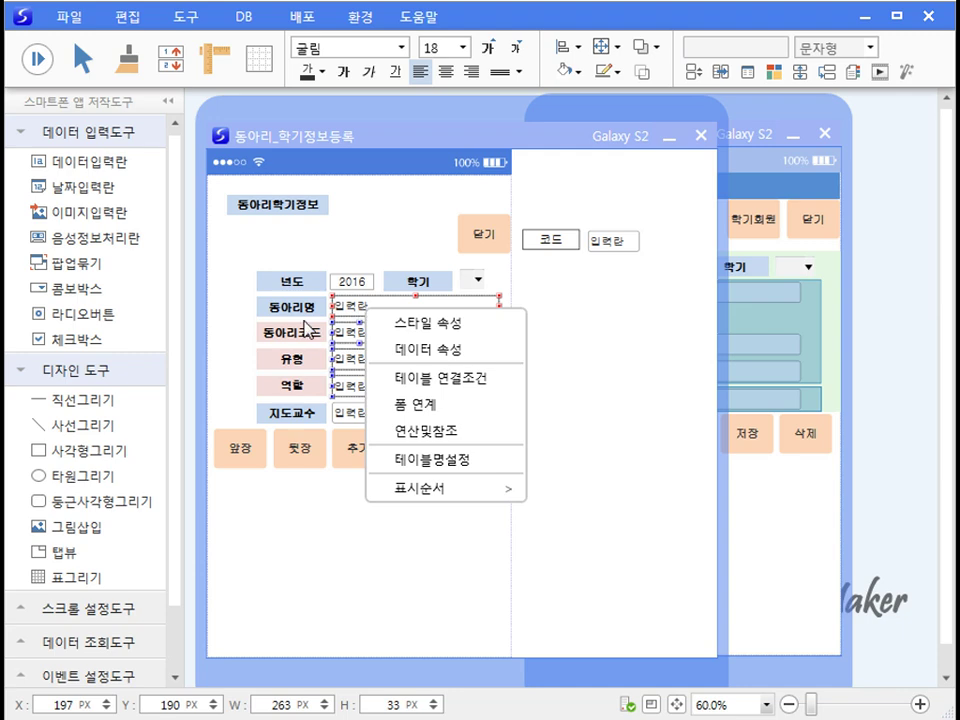
pyautogui.click(67, 265)
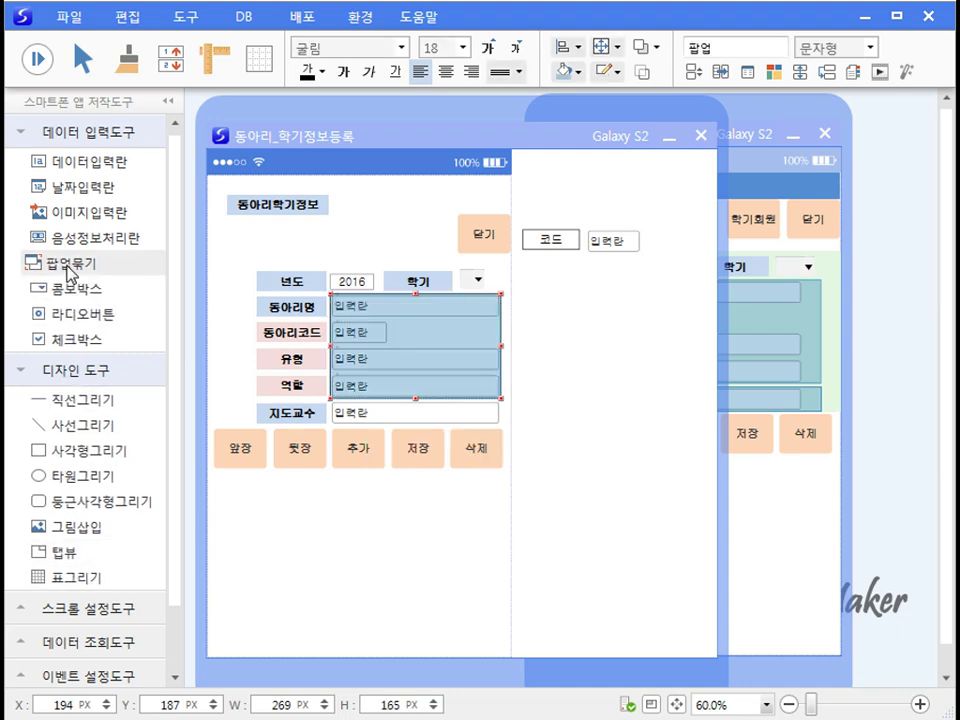
pyautogui.moveTo(490, 345); pyautogui.dragTo(514, 344)
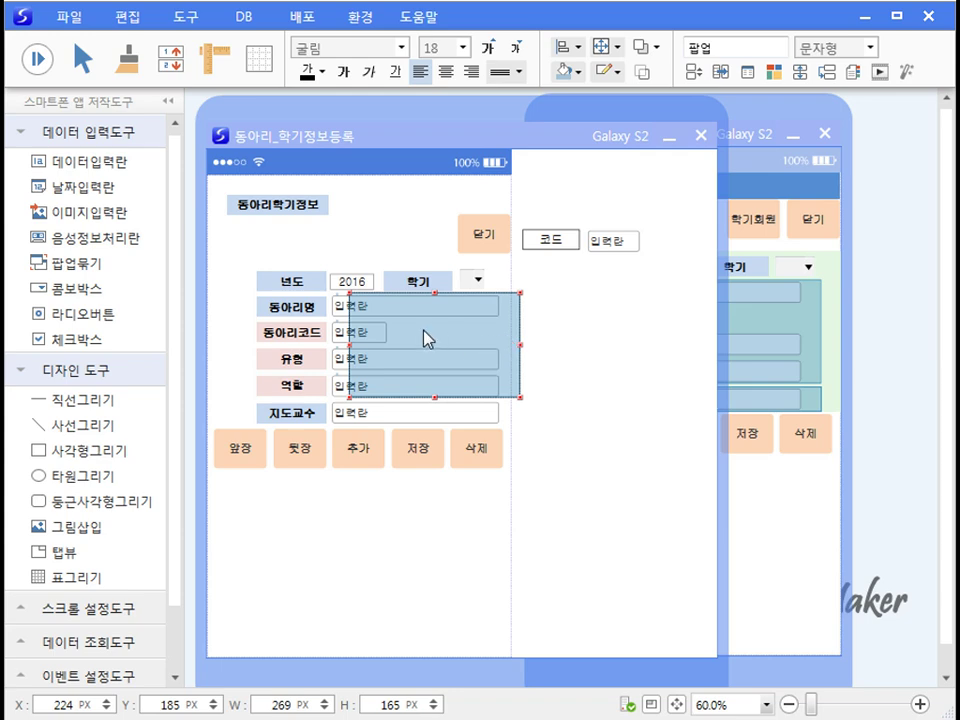
# Step: Set the popup group's data source table to 동아리정보
pyautogui.rightClick(427, 337)
pyautogui.click(469, 351)
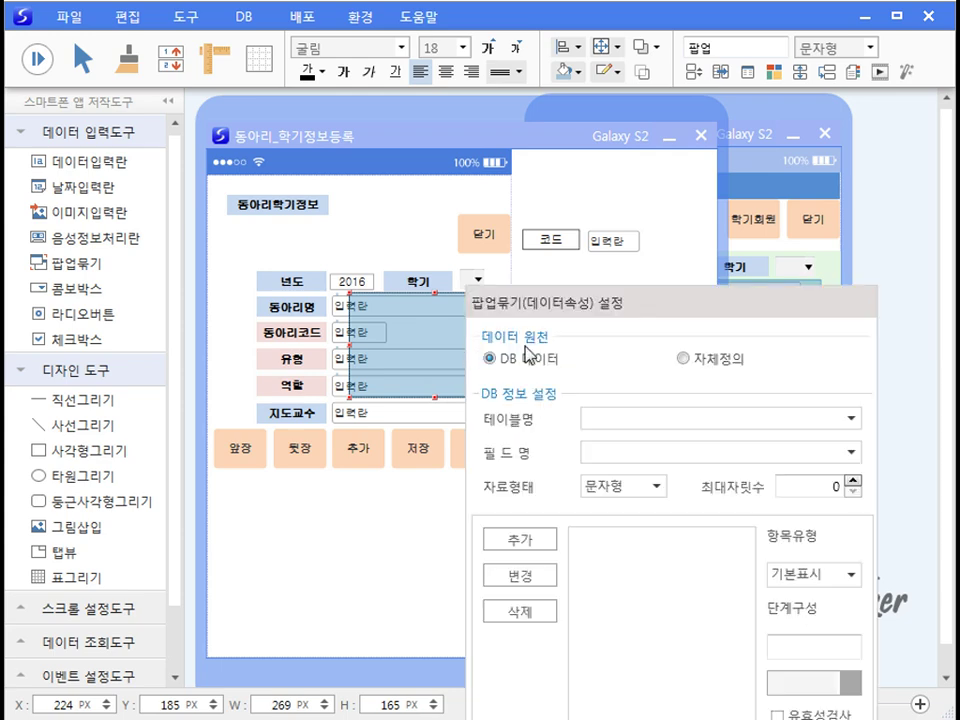
pyautogui.click(851, 420)
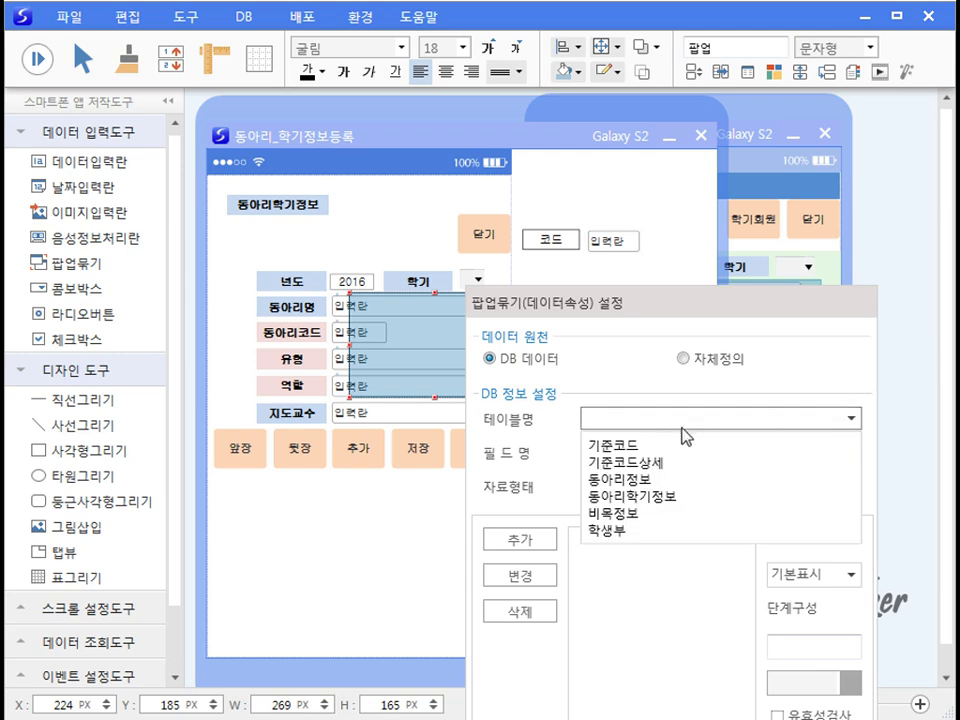
pyautogui.click(640, 480)
# Step: Add the 동아리명, 동아리코드, 유형 and 역할 columns to the popup's column list
pyautogui.click(853, 454)
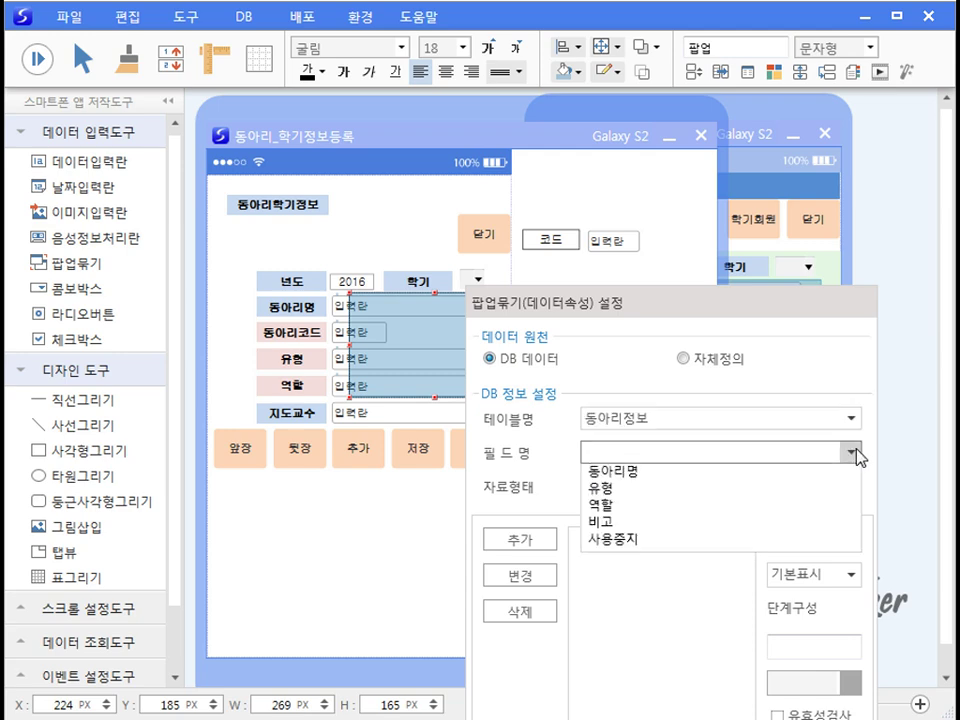
pyautogui.click(642, 497)
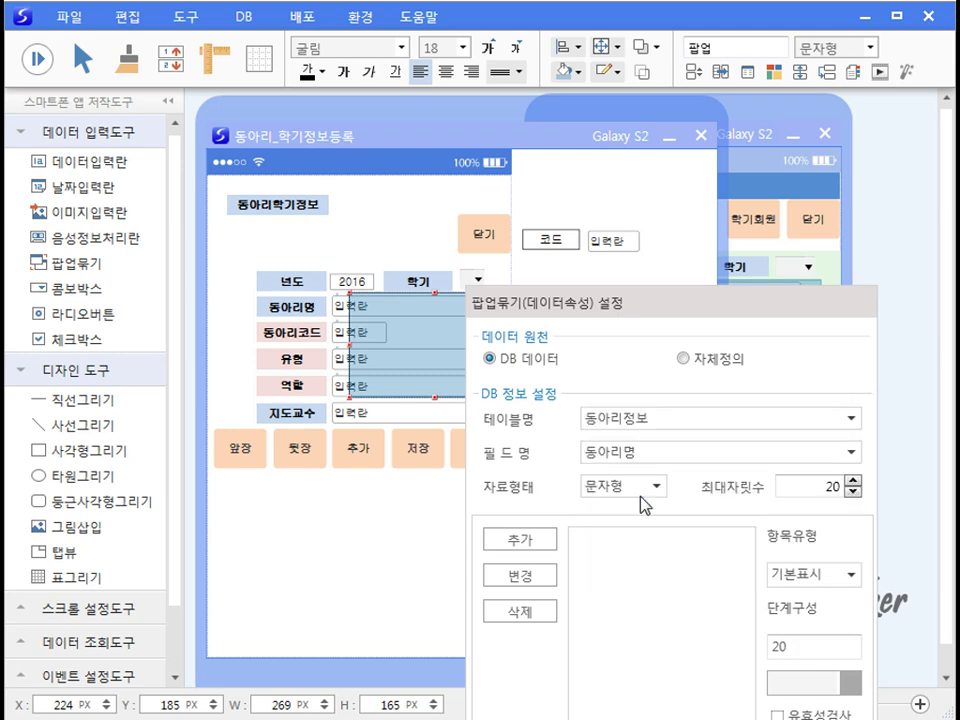
pyautogui.click(542, 541)
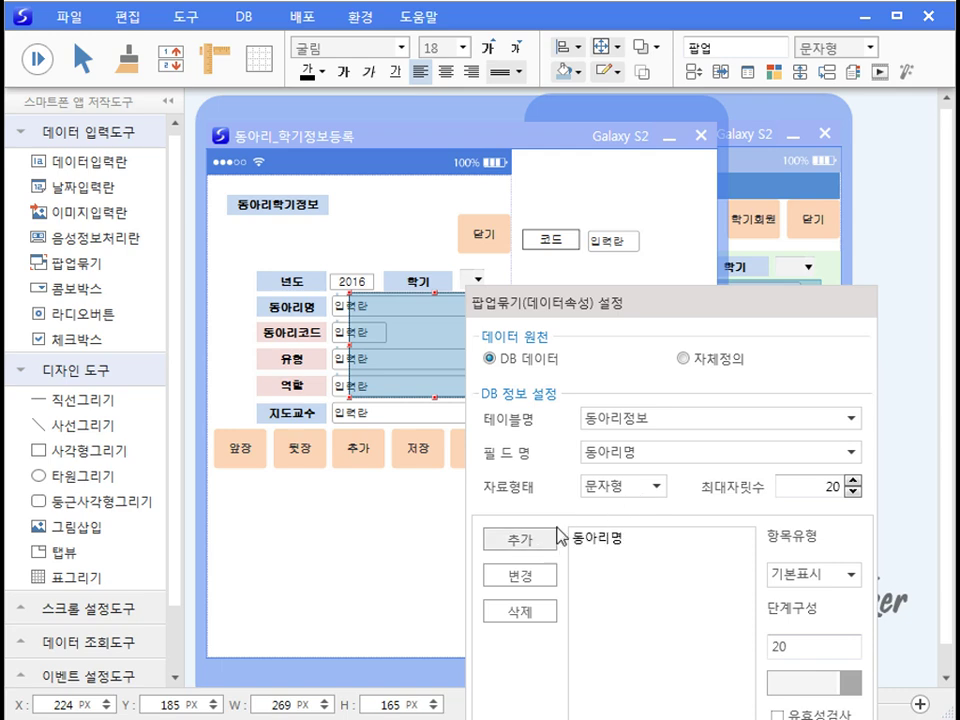
pyautogui.click(850, 452)
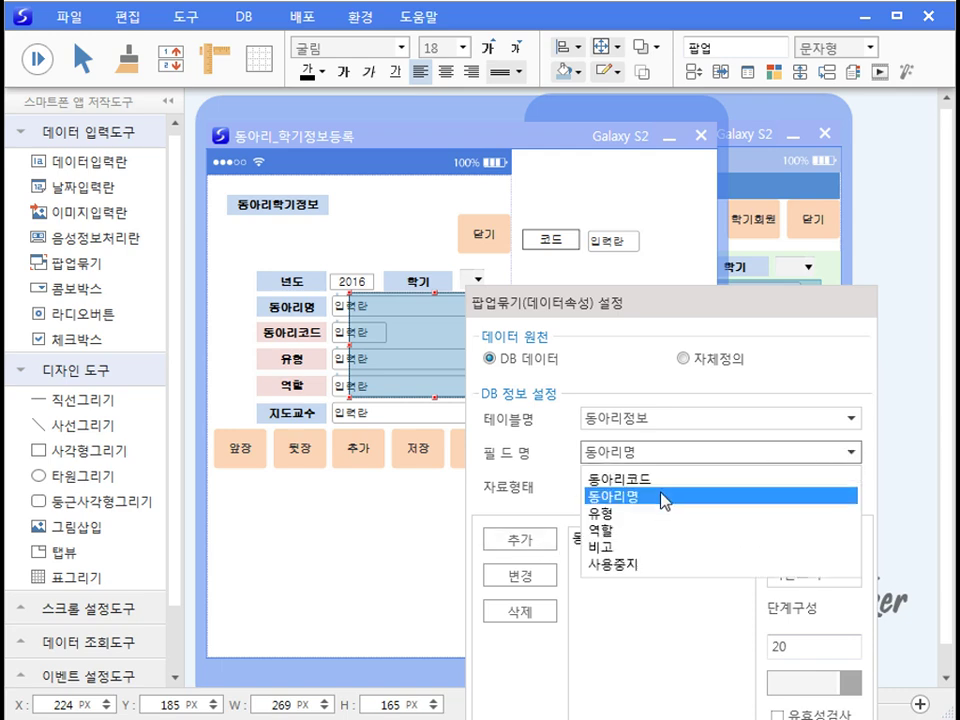
pyautogui.click(660, 481)
pyautogui.click(534, 540)
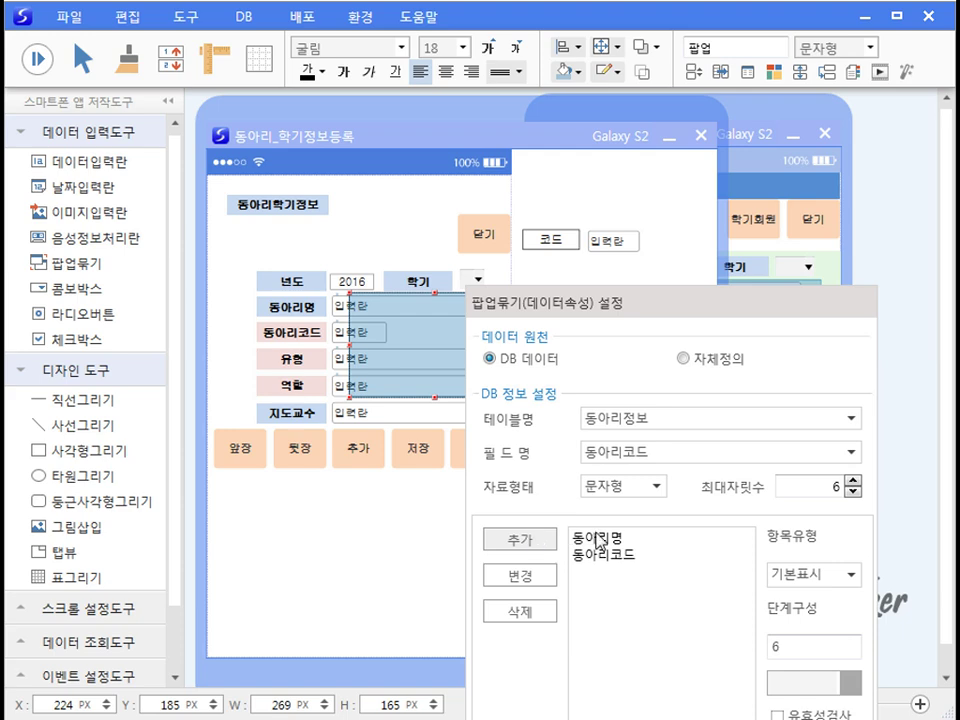
pyautogui.click(850, 452)
pyautogui.click(606, 512)
pyautogui.click(538, 543)
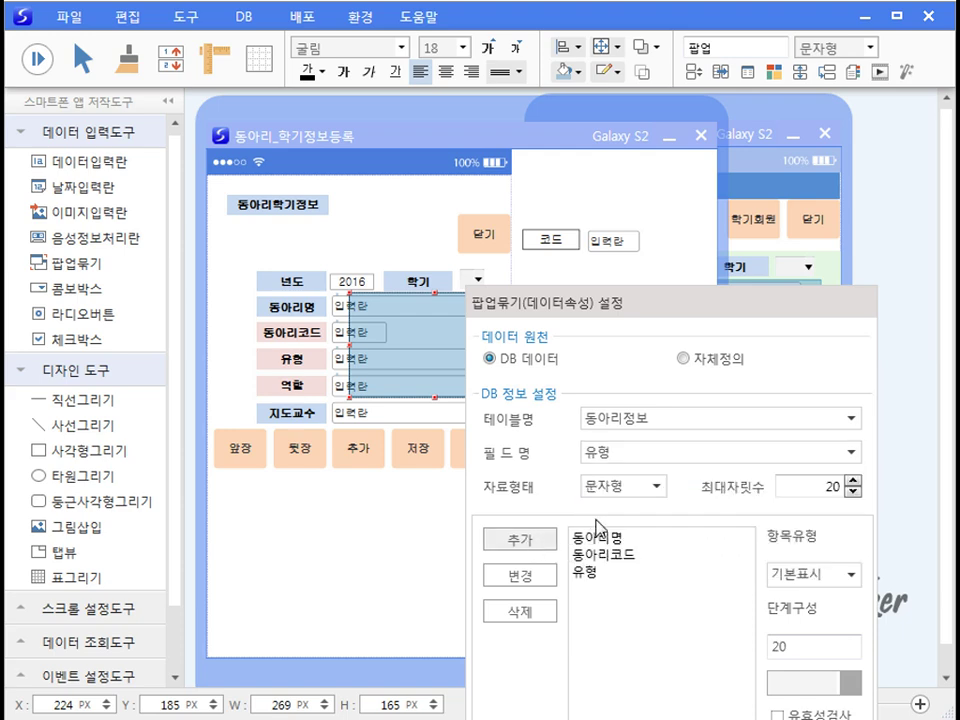
pyautogui.click(850, 452)
pyautogui.click(606, 527)
pyautogui.click(548, 546)
# Step: Enable validation on the 동아리명 entry and turn on 전체재검색 for the popup
pyautogui.moveTo(668, 315); pyautogui.dragTo(548, 147)
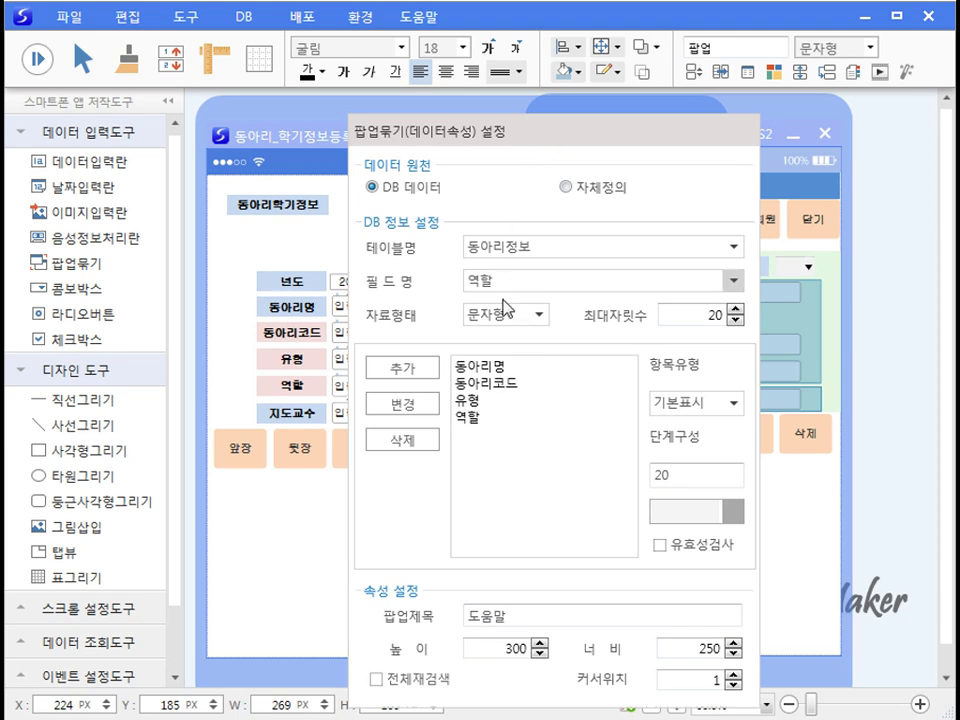
pyautogui.click(495, 368)
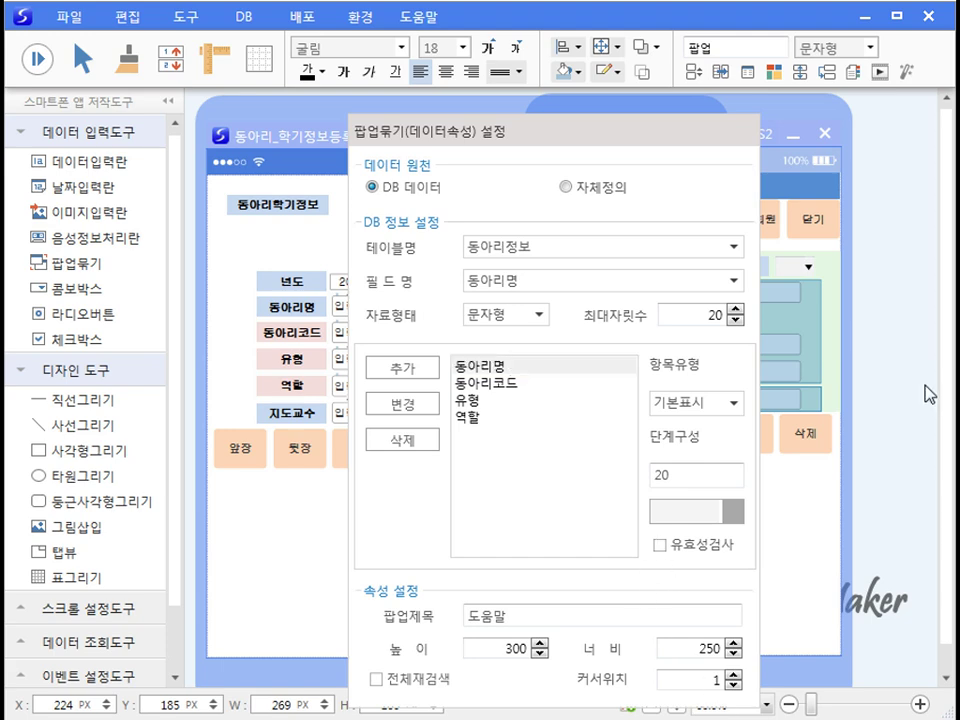
pyautogui.click(491, 368)
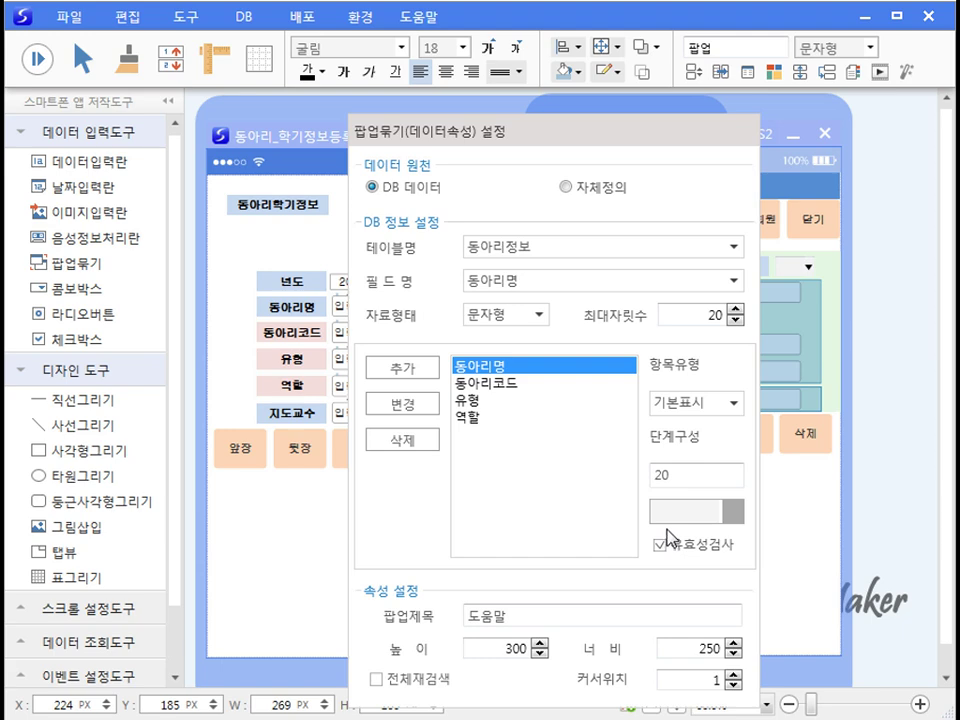
pyautogui.click(405, 403)
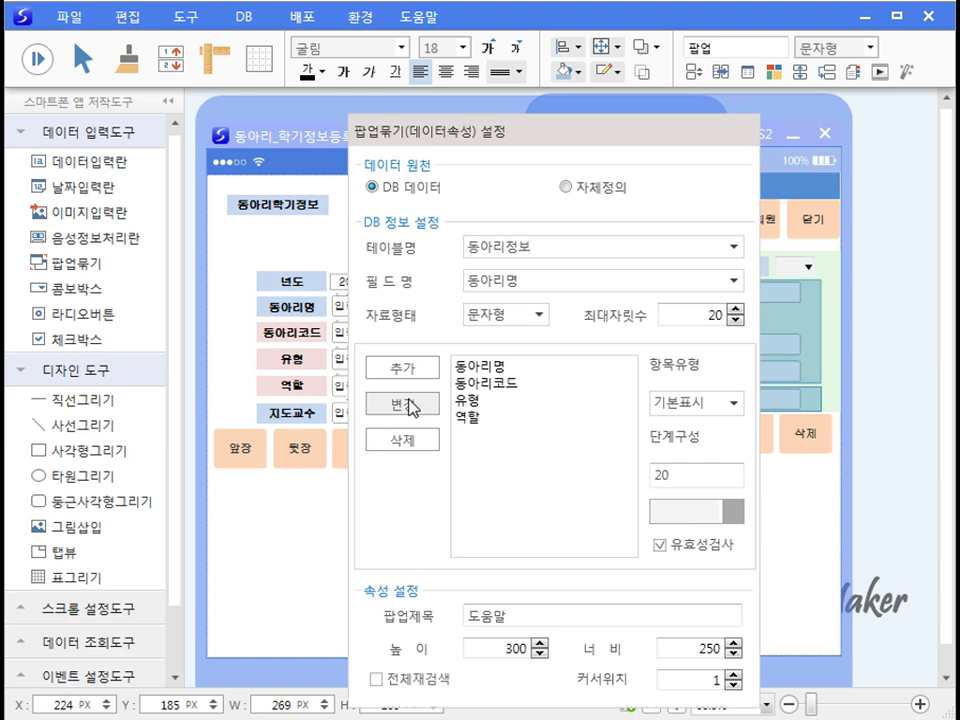
pyautogui.click(376, 678)
# Step: Run the form, pick MBA 도전하기 from the club lookup, save, and return to record 000001
pyautogui.press('Return')
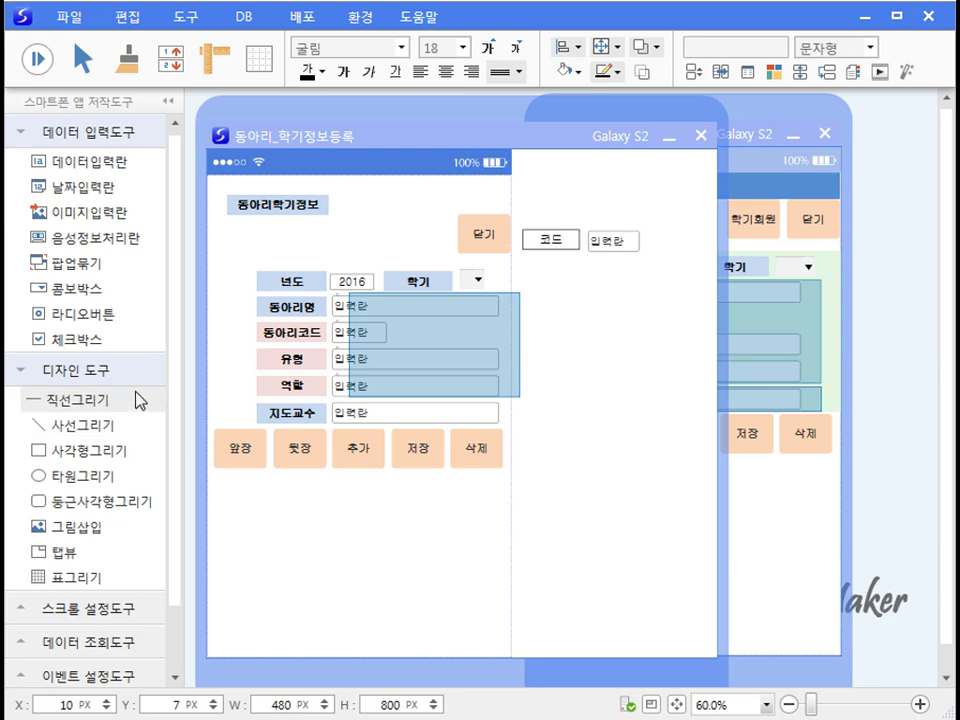
pyautogui.click(37, 58)
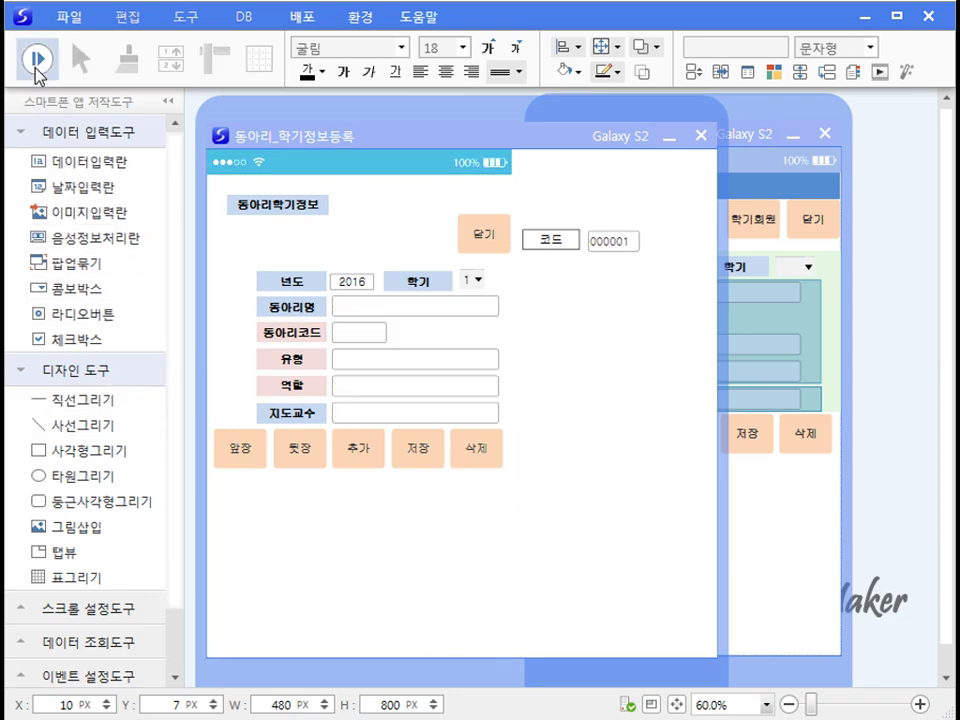
pyautogui.click(350, 315)
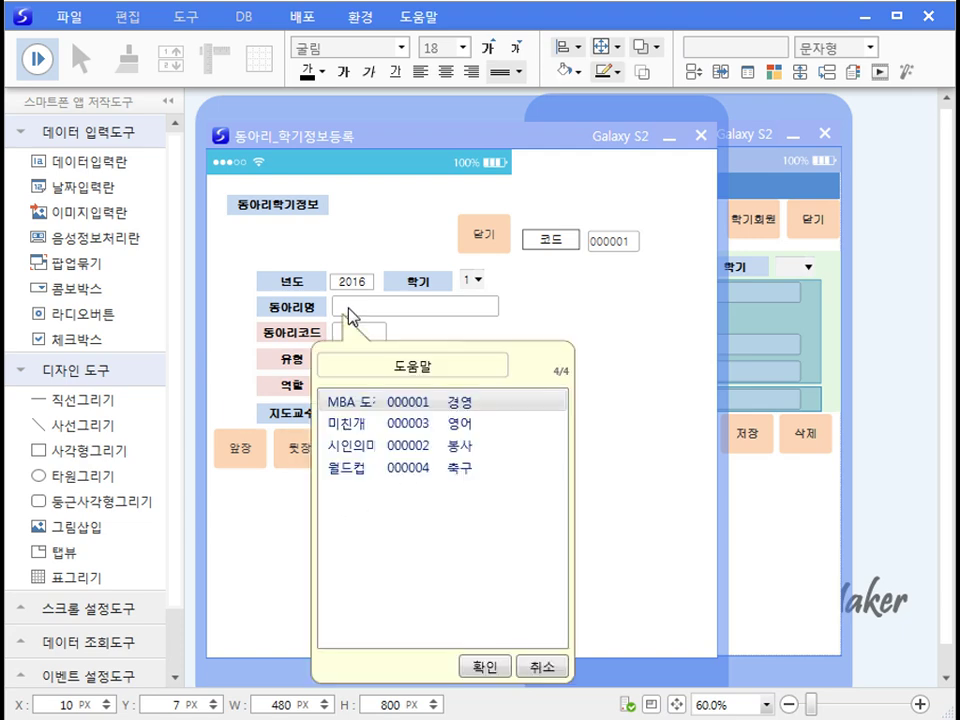
pyautogui.doubleClick(368, 404)
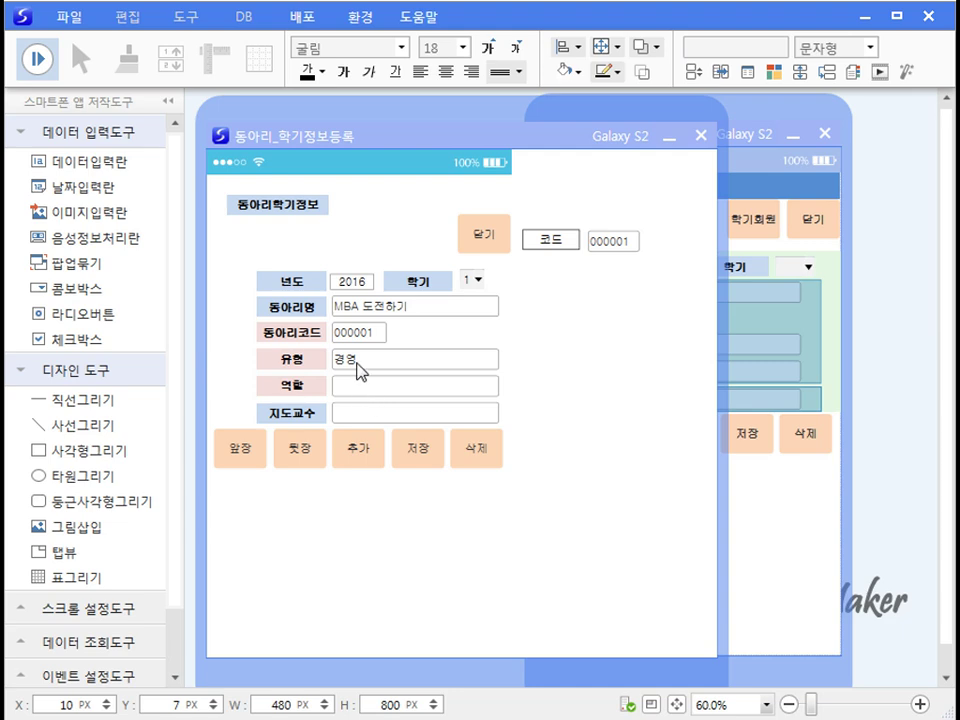
pyautogui.click(422, 452)
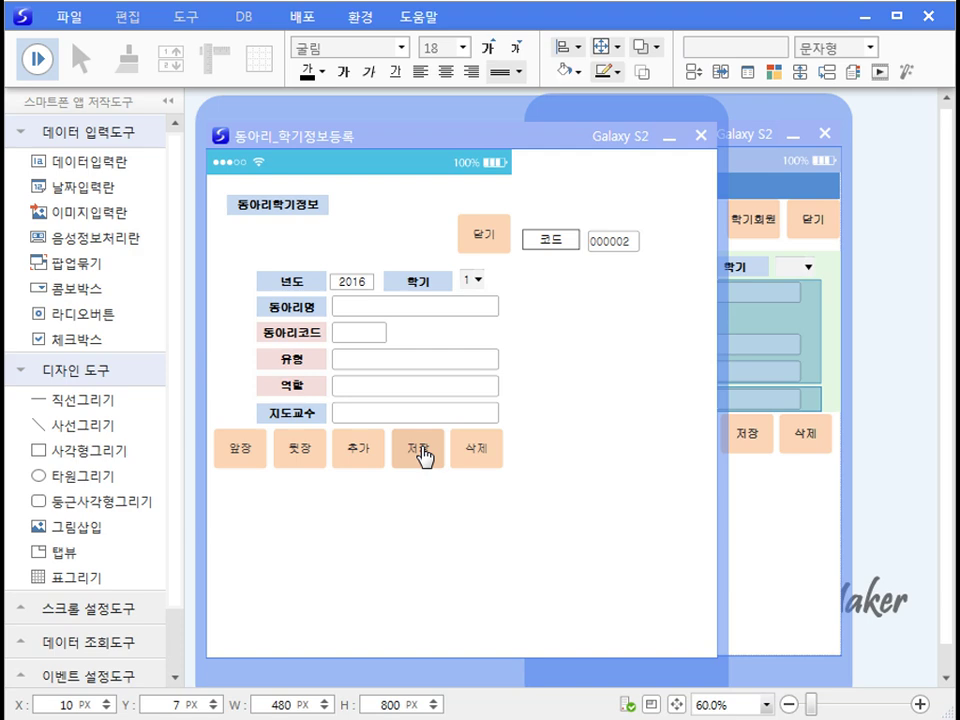
pyautogui.click(236, 450)
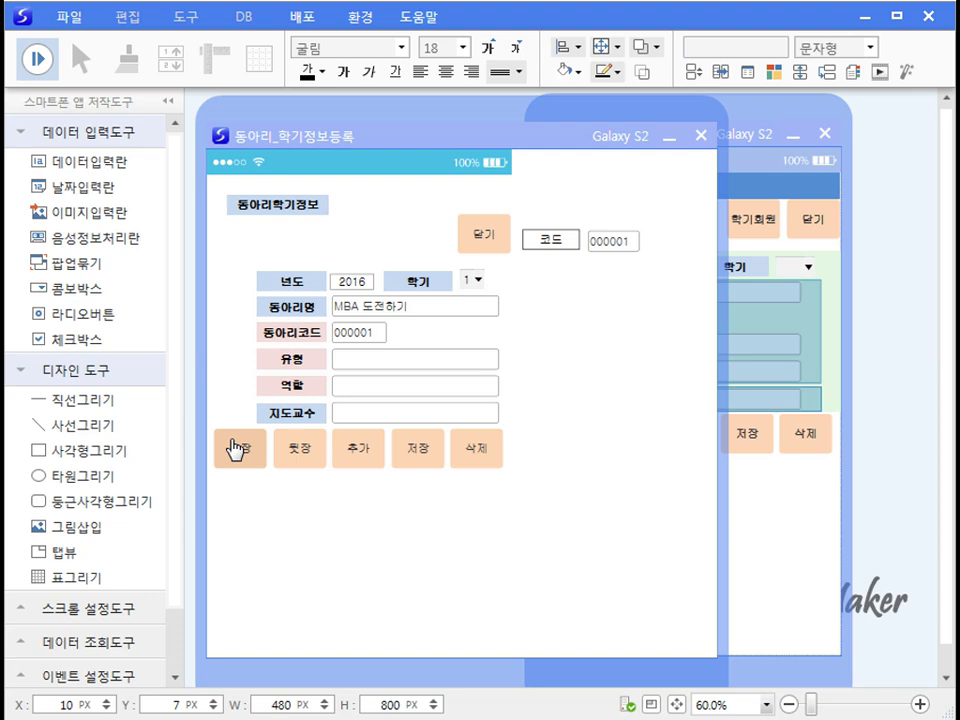
# Step: Back in design mode, add 동아리정보 / 동아리명 as a linked condition on the 동아리명 input
pyautogui.click(42, 57)
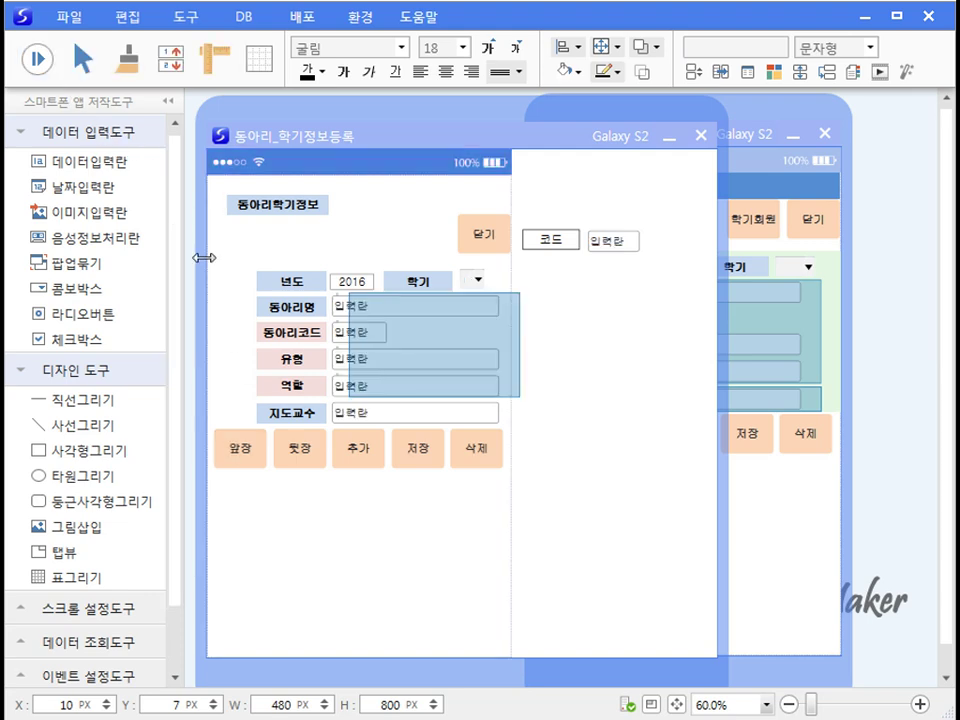
pyautogui.rightClick(342, 312)
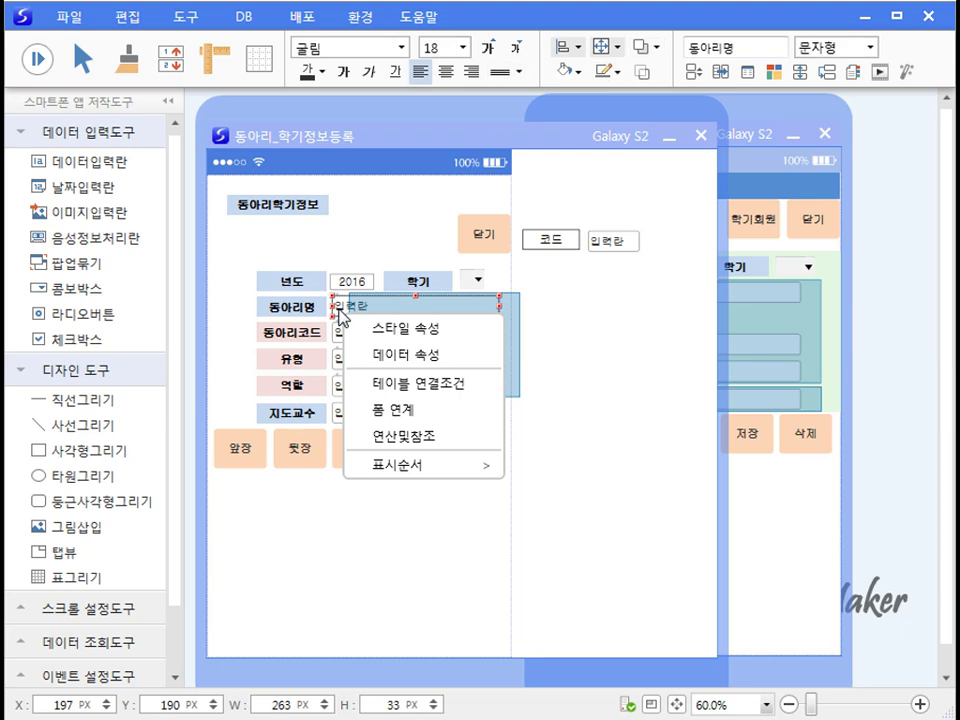
pyautogui.click(386, 382)
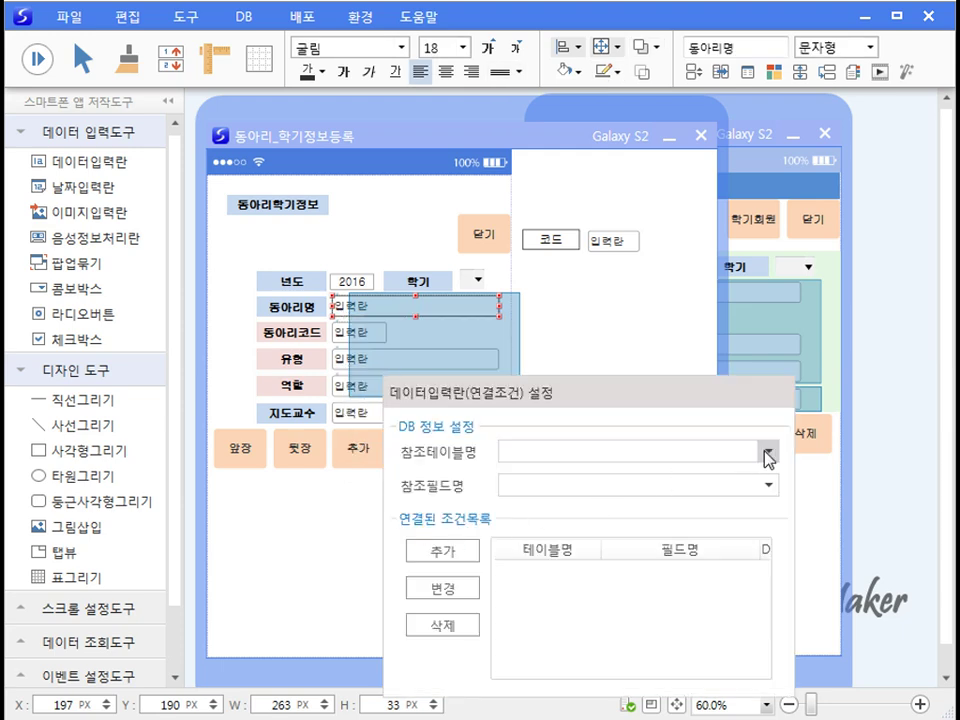
pyautogui.click(767, 453)
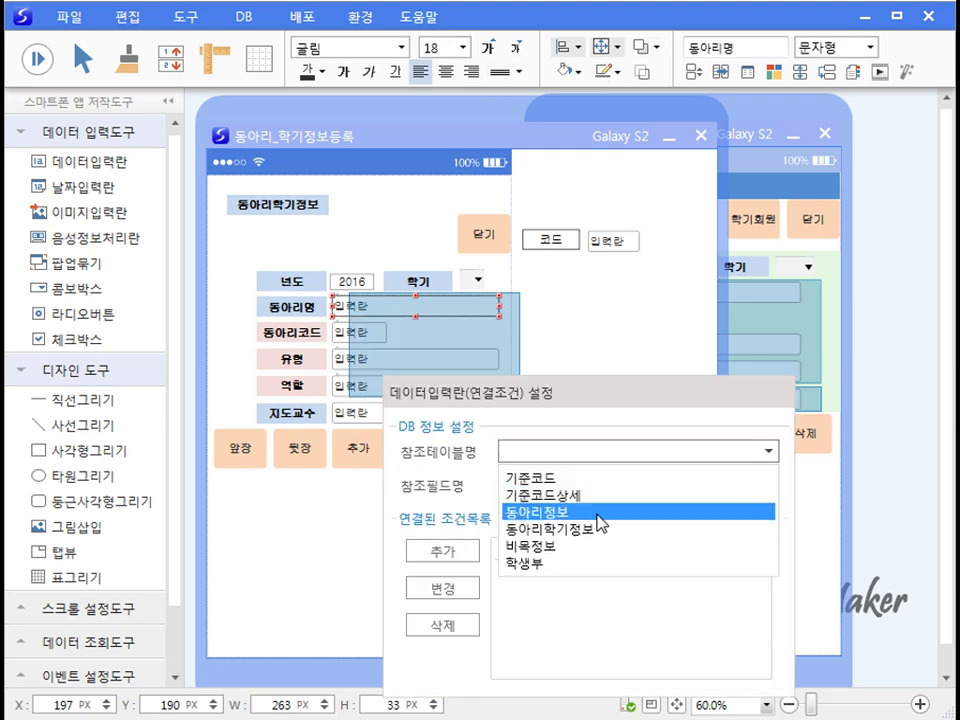
pyautogui.click(598, 512)
pyautogui.click(769, 485)
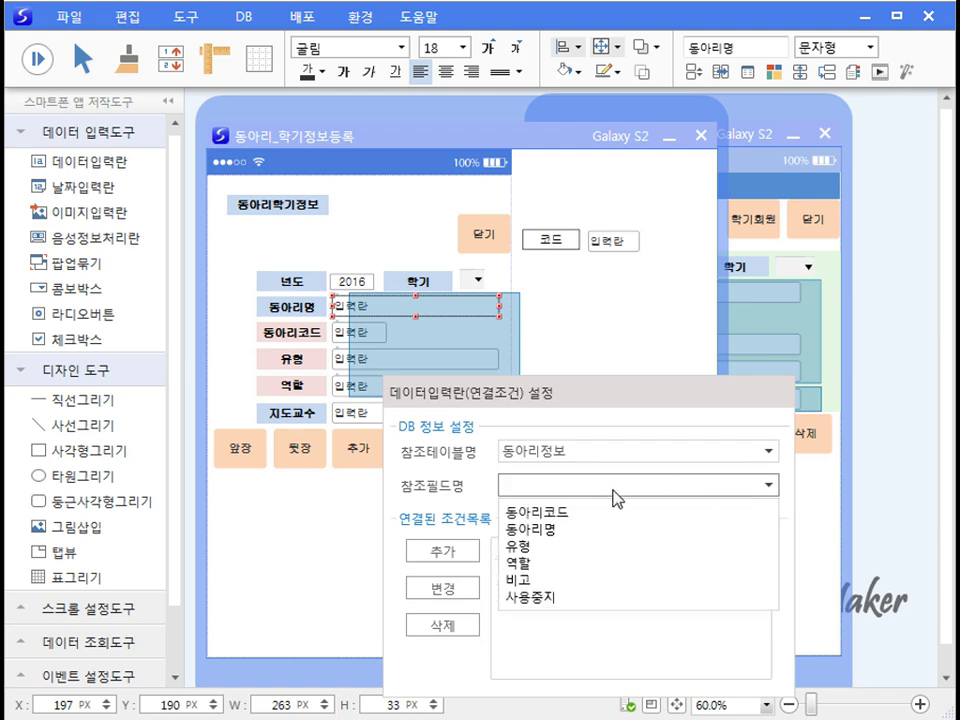
pyautogui.click(576, 530)
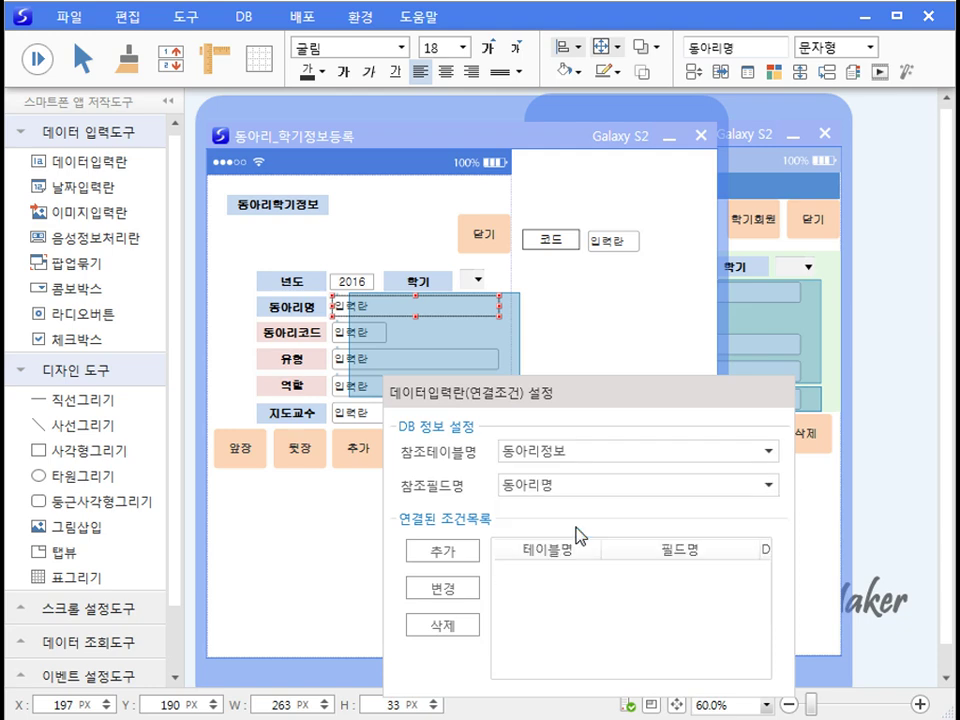
pyautogui.click(437, 565)
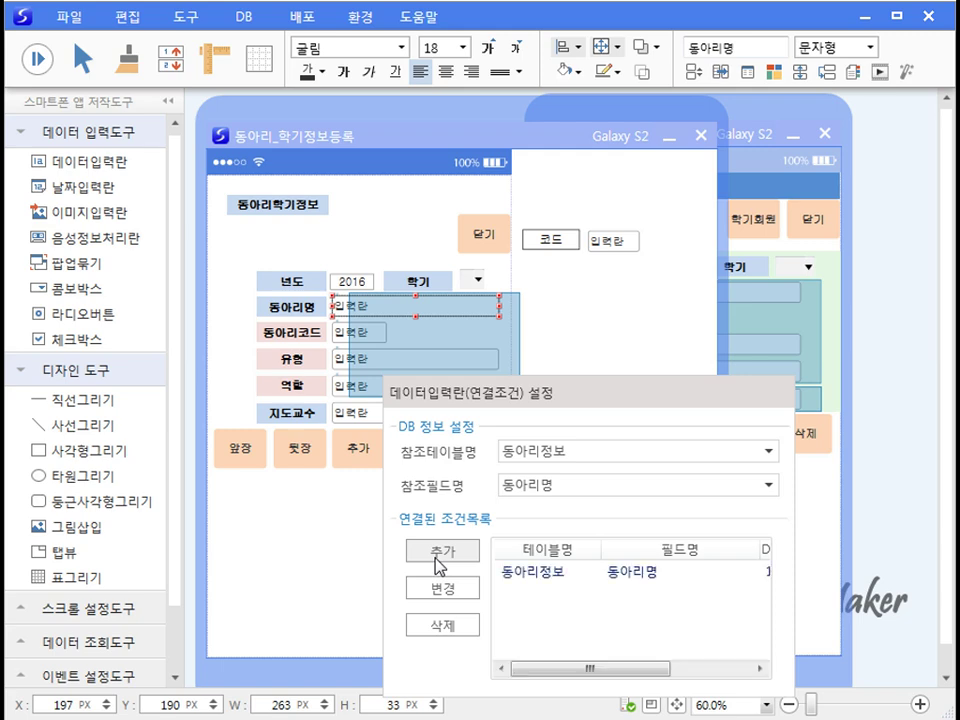
pyautogui.click(309, 581)
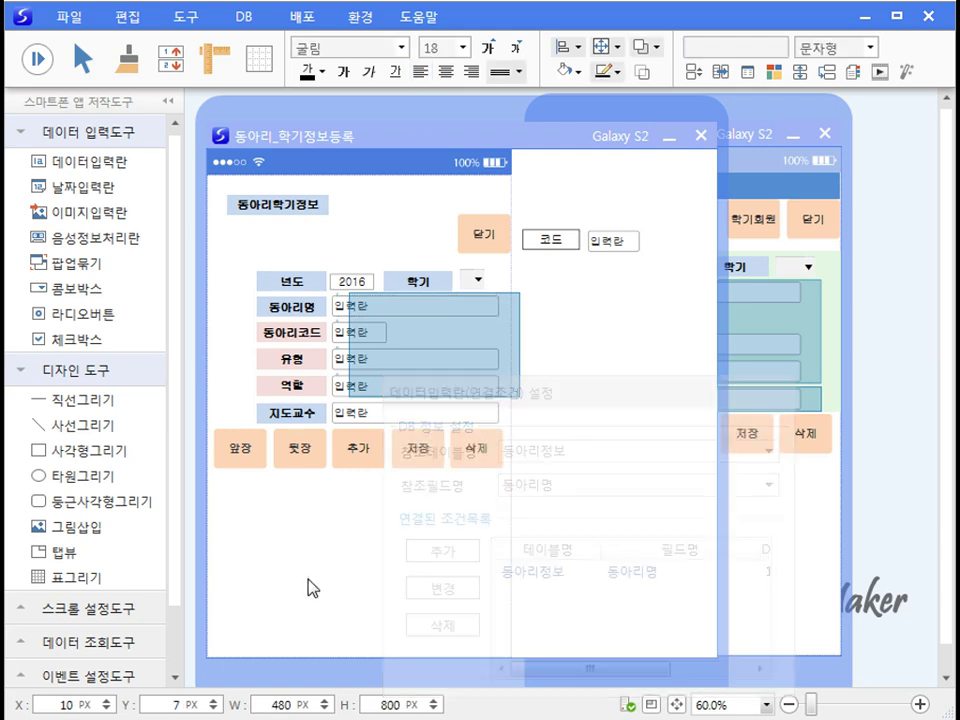
pyautogui.click(38, 60)
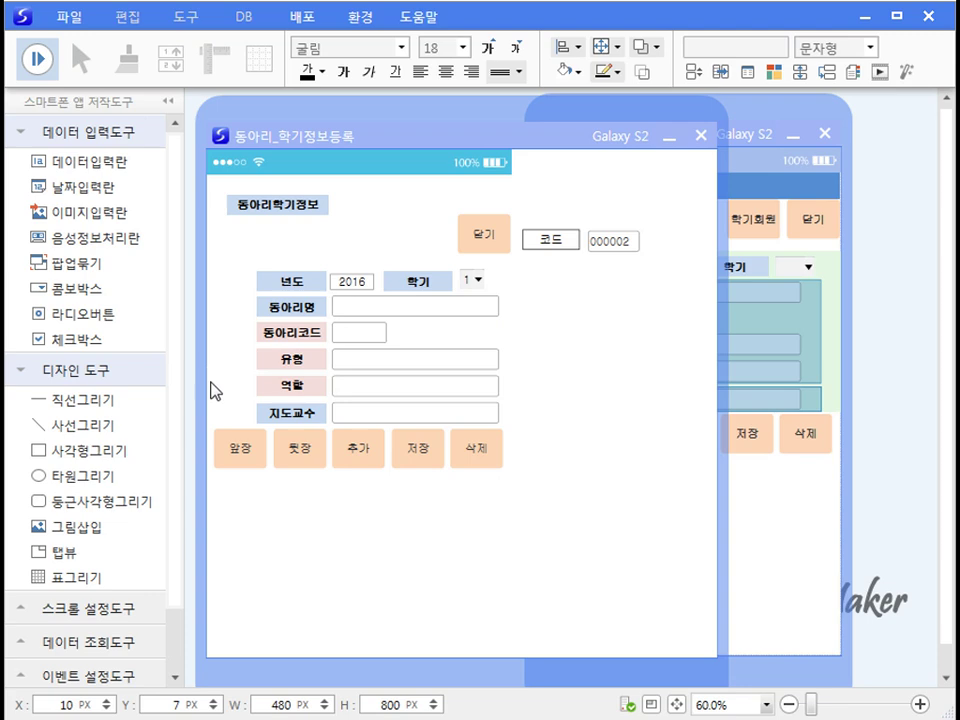
pyautogui.click(240, 450)
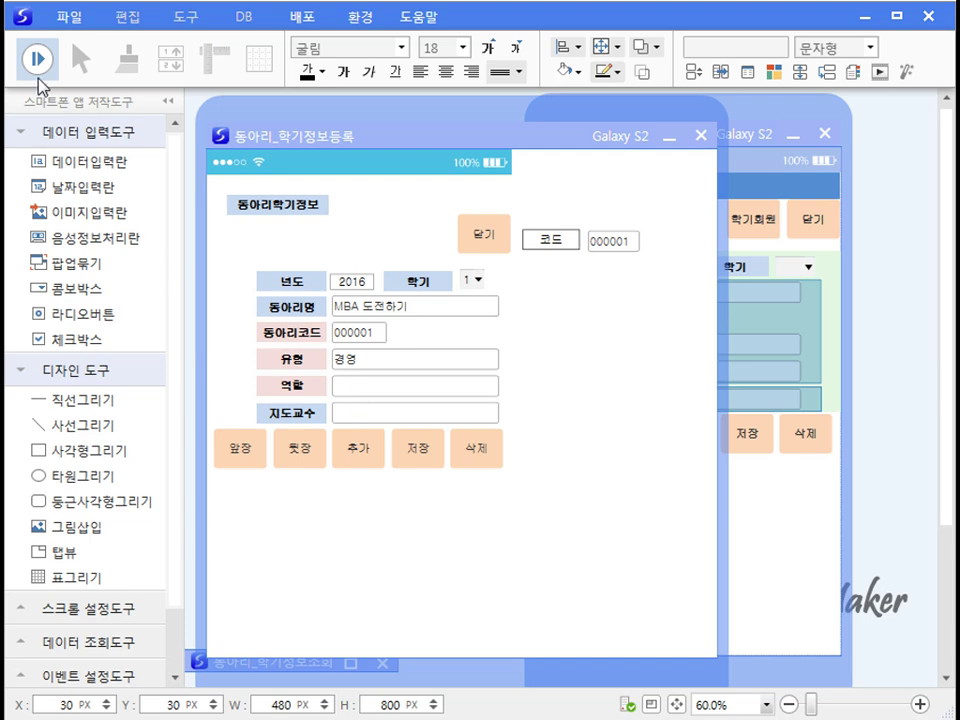
pyautogui.click(38, 60)
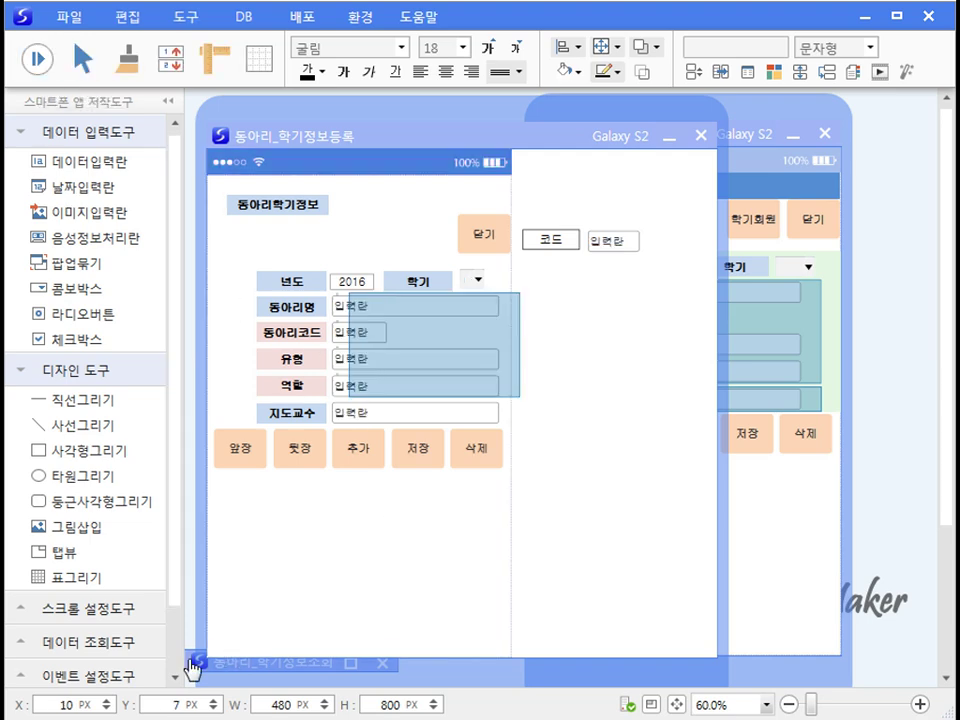
pyautogui.click(333, 665)
pyautogui.click(350, 666)
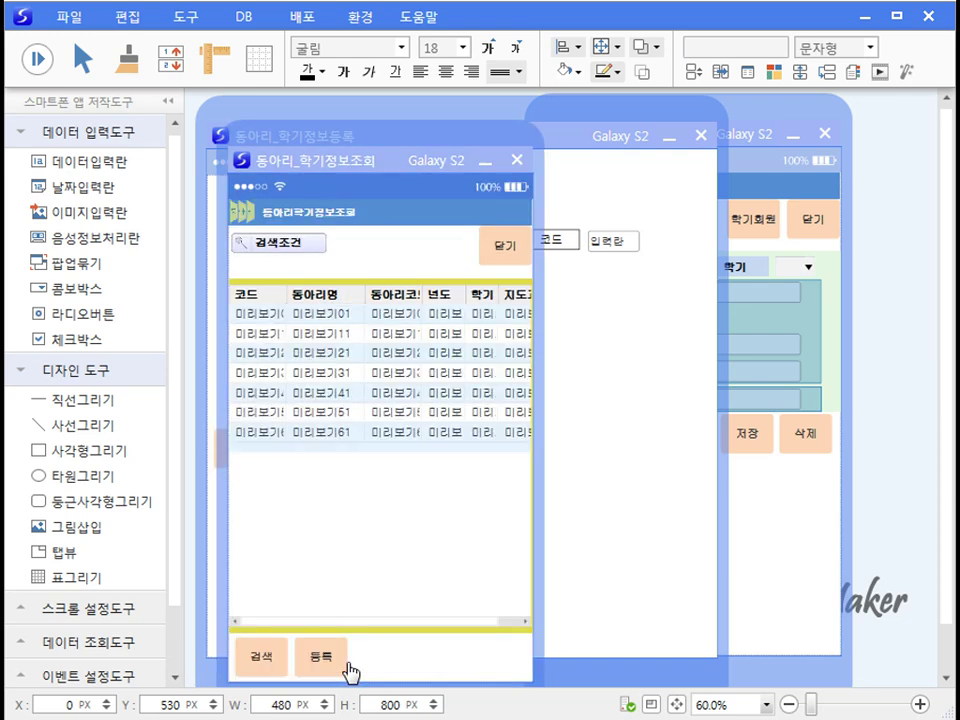
pyautogui.click(332, 542)
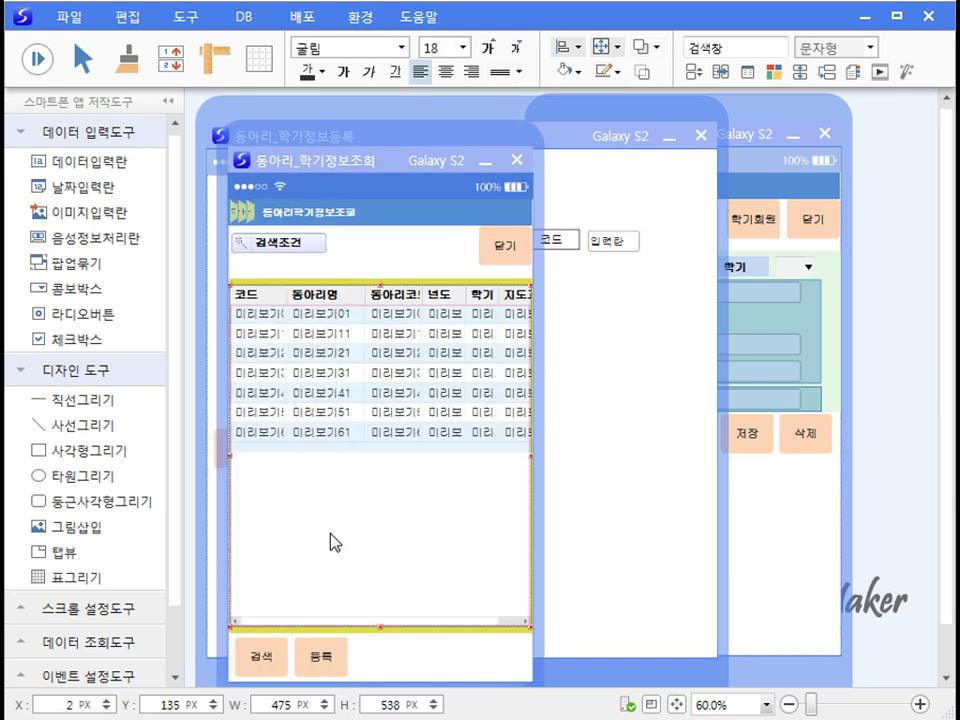
pyautogui.click(36, 60)
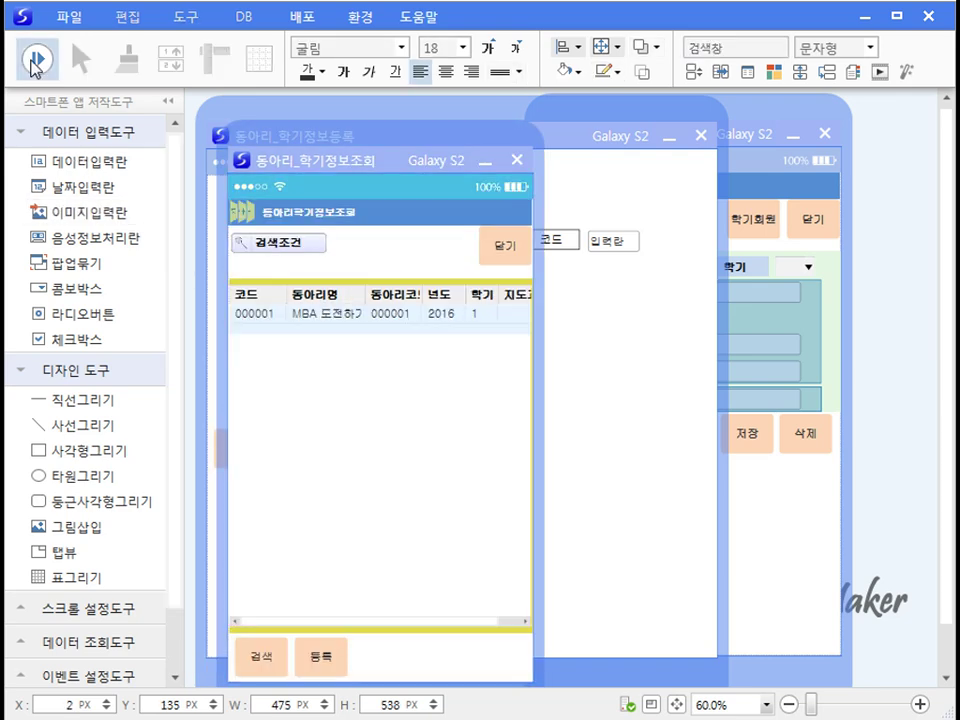
pyautogui.click(489, 163)
pyautogui.click(408, 523)
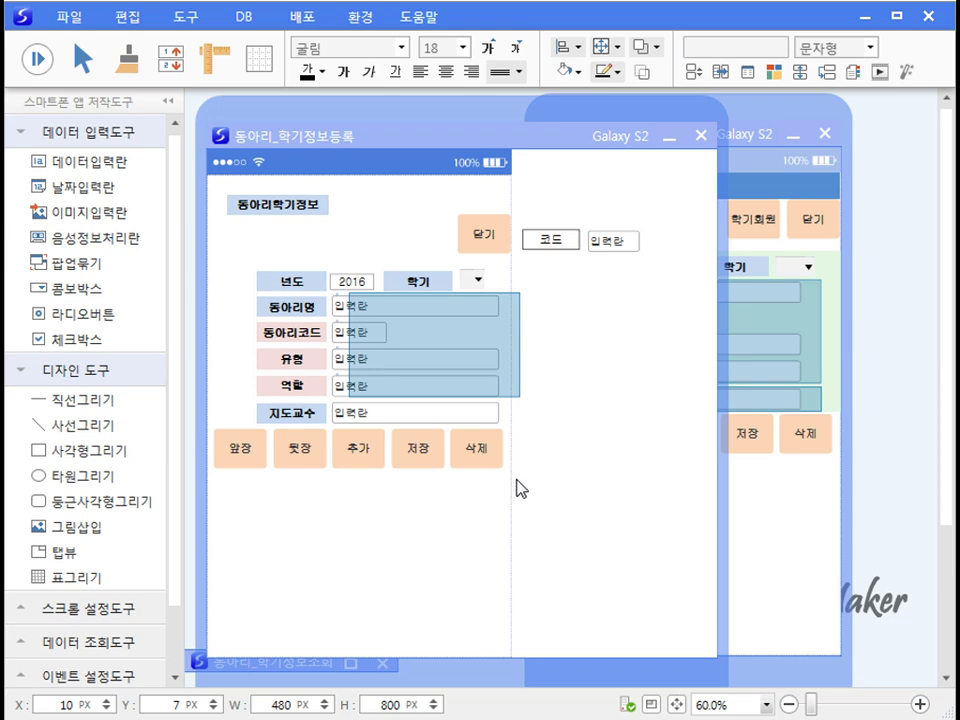
# Step: Add a new function button beside 닫기 captioned 학기회원
pyautogui.click(485, 236)
pyautogui.hotkey('alt', 'Left')
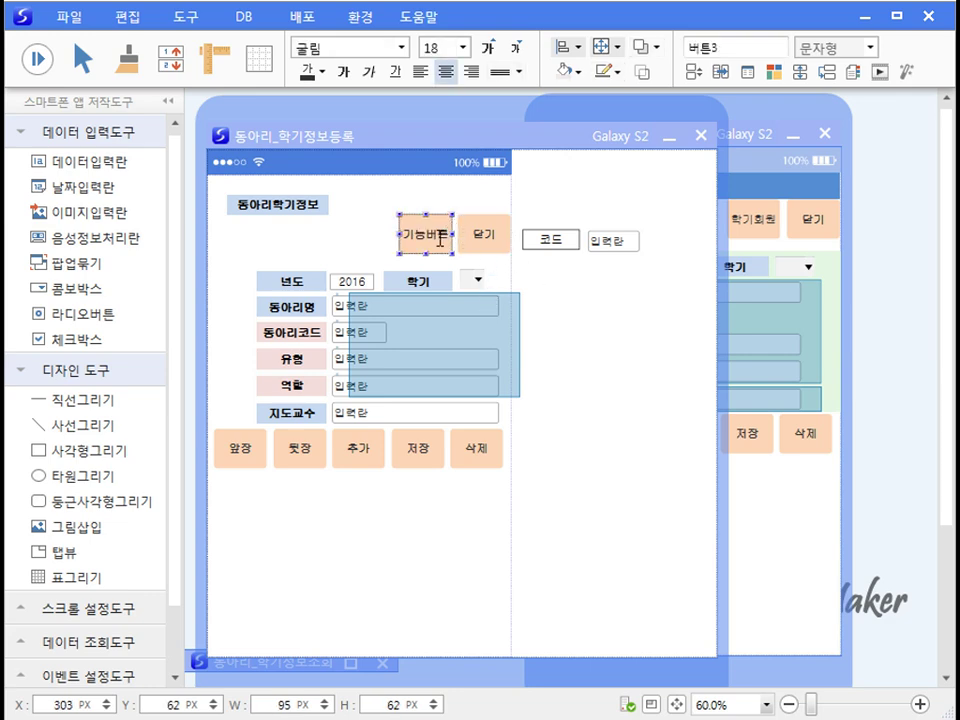
pyautogui.click(434, 239)
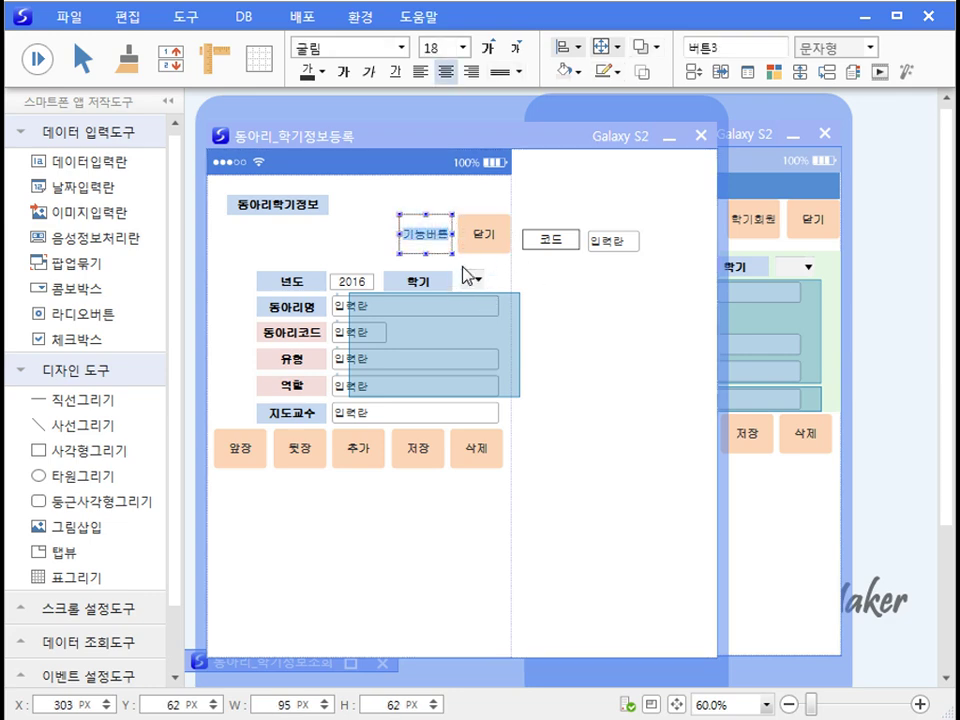
pyautogui.write('학기회원')
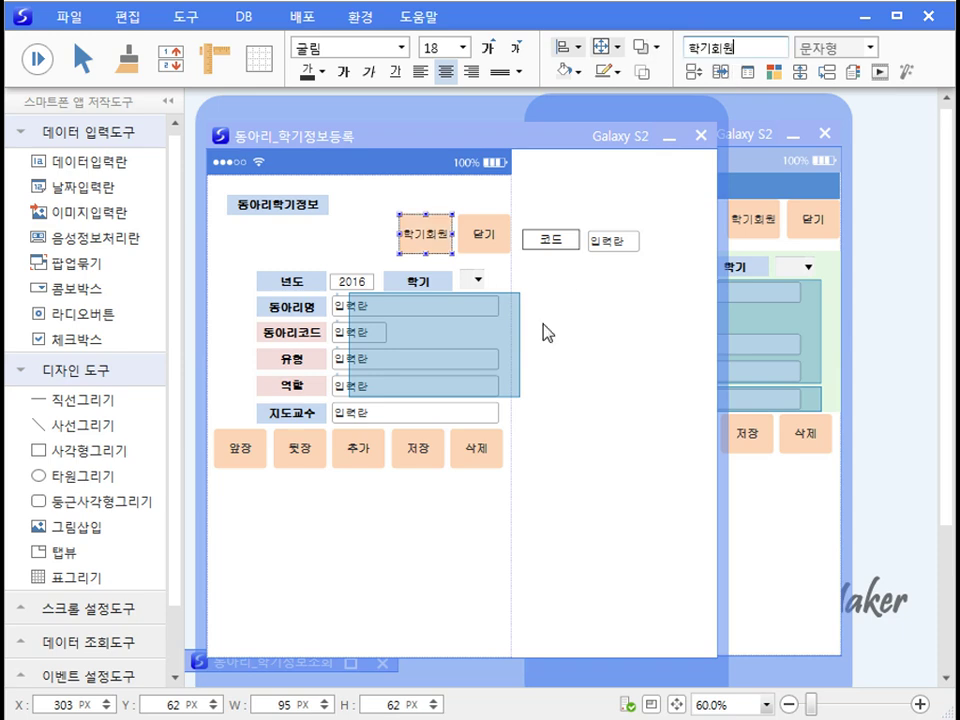
pyautogui.click(486, 504)
# Step: Set the 학기회원 button's function to 상세폼보기
pyautogui.rightClick(430, 243)
pyautogui.click(489, 253)
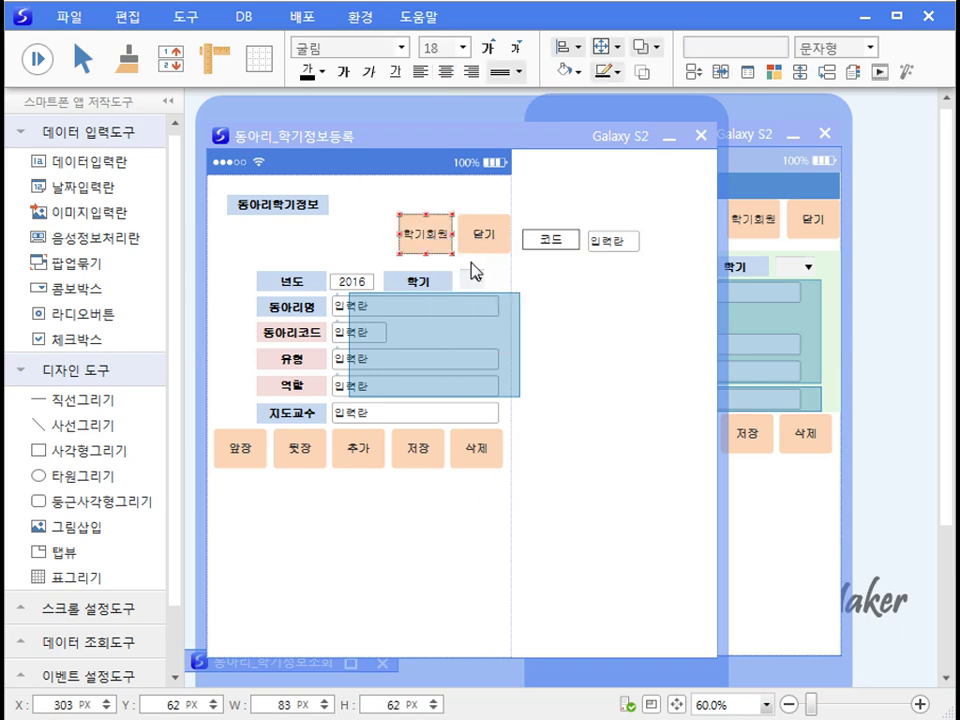
pyautogui.click(833, 335)
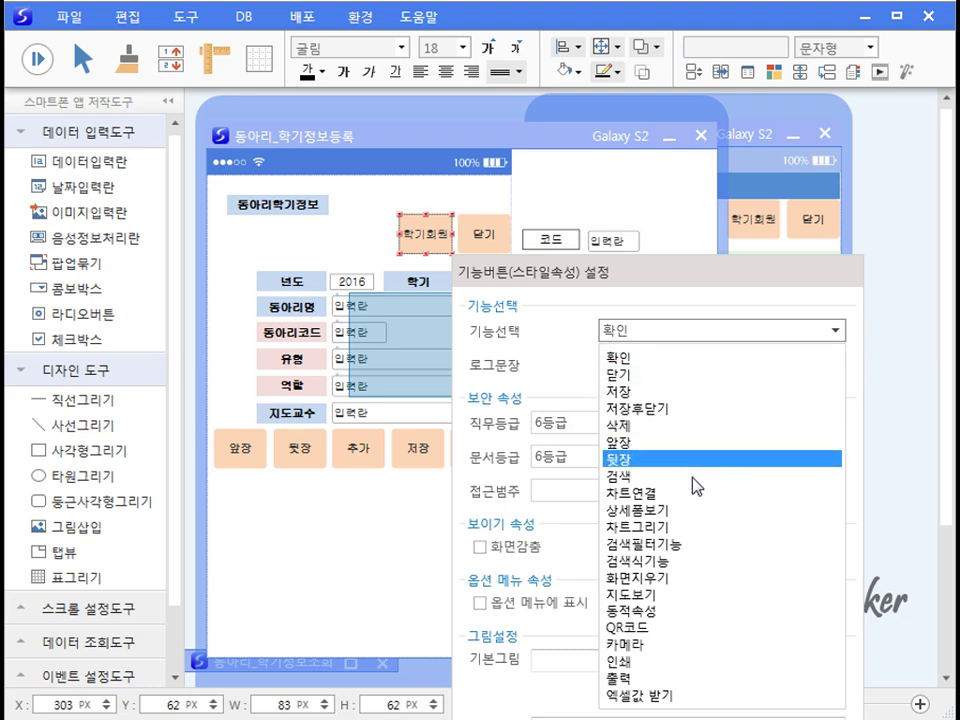
pyautogui.click(690, 508)
pyautogui.click(372, 551)
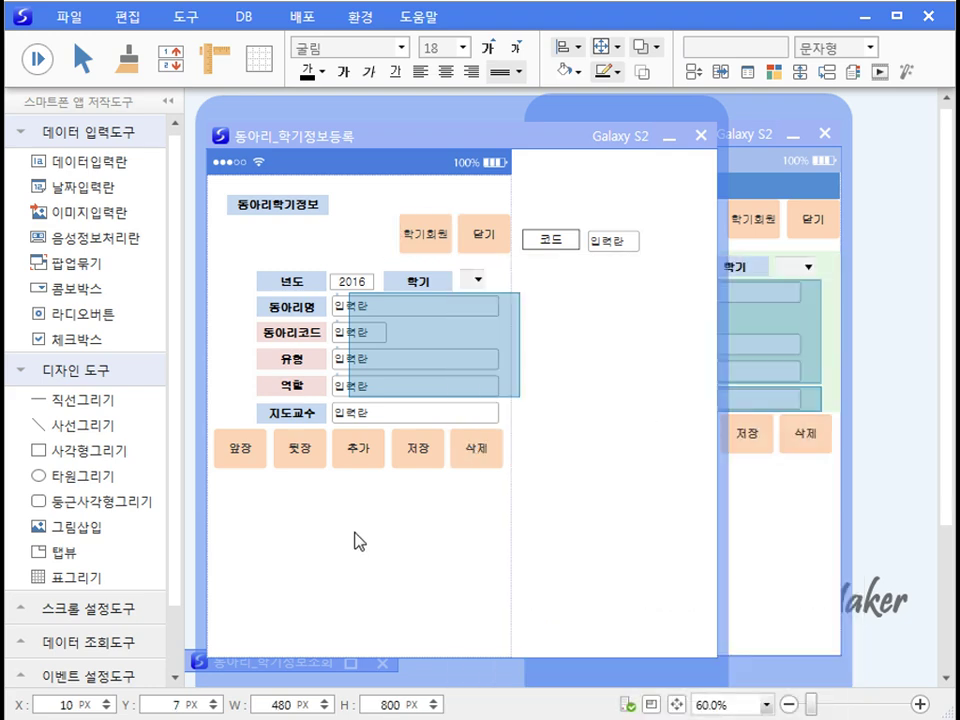
# Step: Link the button to run the 동아리_학기회원등록.QPM model in its form-link settings
pyautogui.rightClick(425, 243)
pyautogui.click(494, 286)
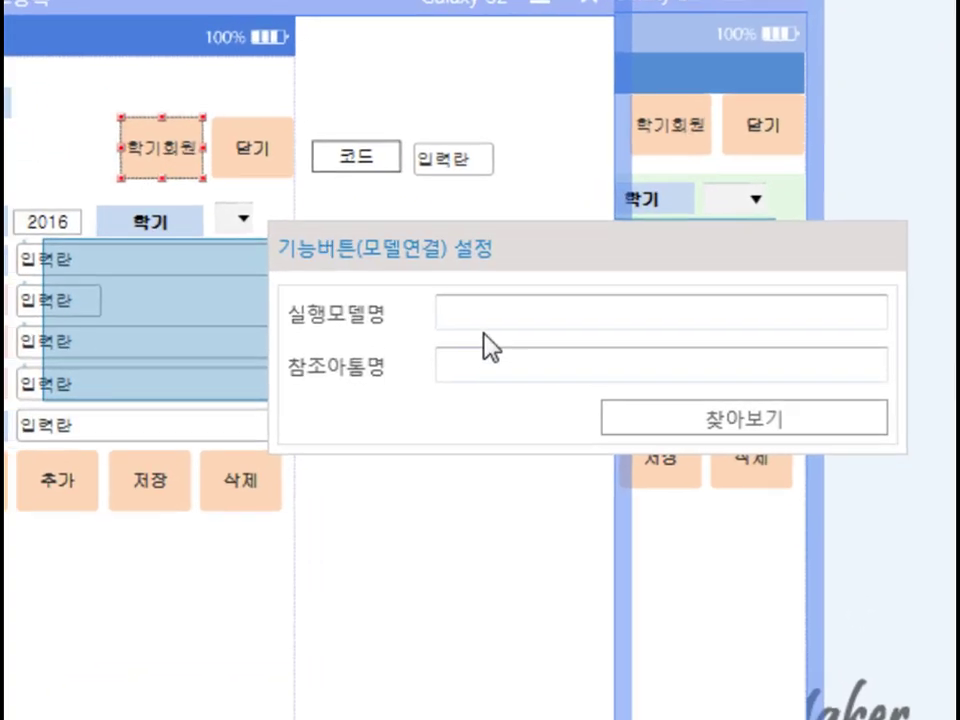
pyautogui.click(637, 341)
pyautogui.write('@path:\\동아리_학기회원등록.QPM')
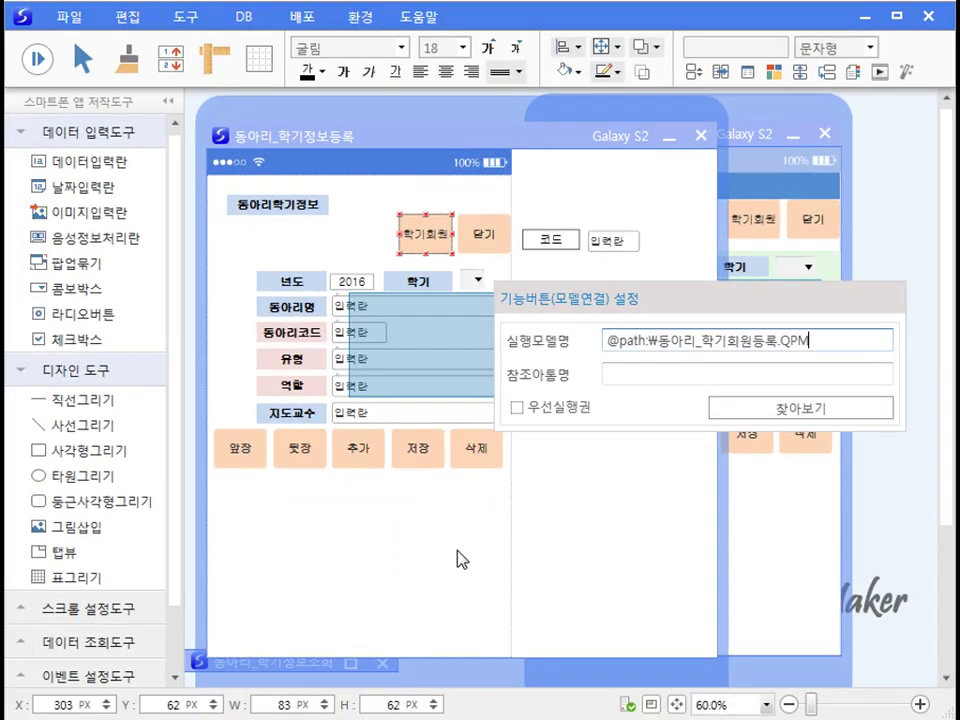
pyautogui.click(461, 559)
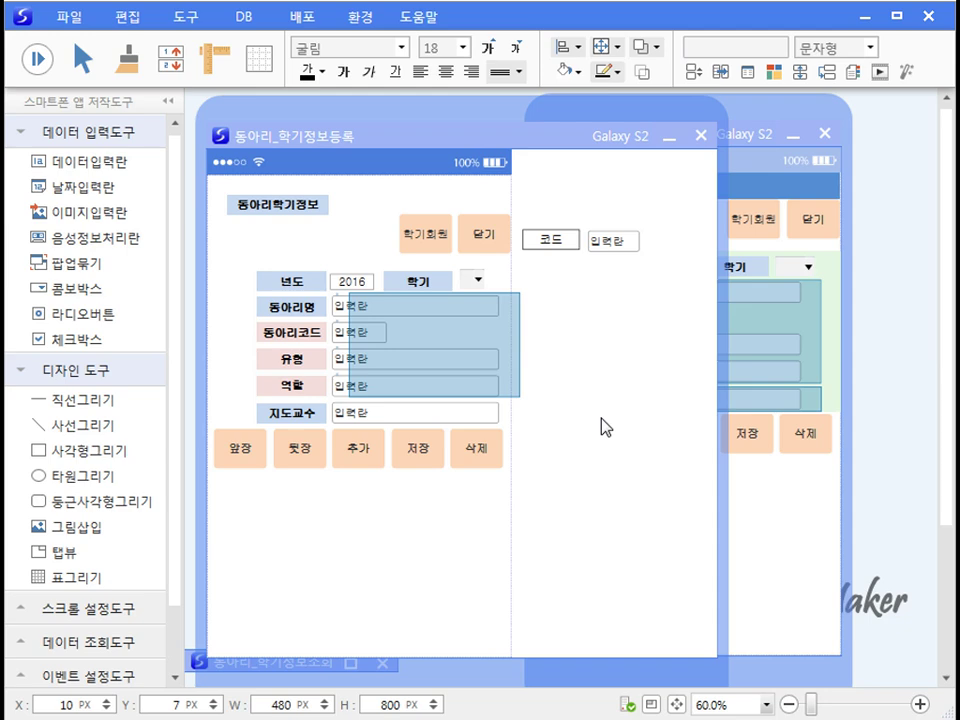
# Step: Draw a label box right of the 동아리명 field captioned 수정모드
pyautogui.click(437, 258)
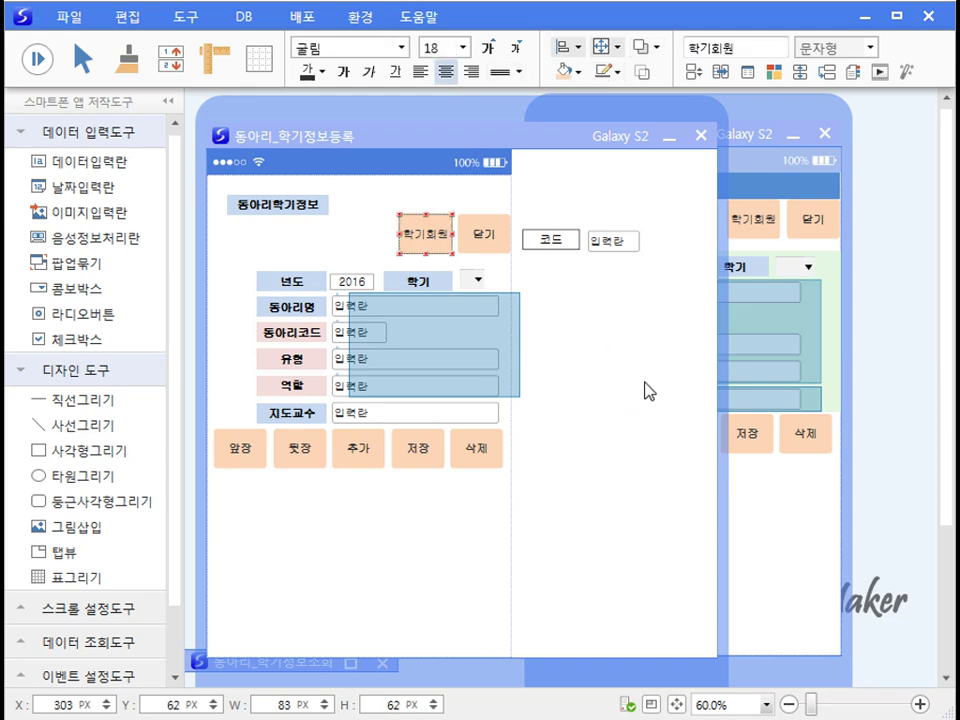
pyautogui.click(667, 443)
pyautogui.moveTo(75, 450); pyautogui.dragTo(558, 319)
pyautogui.write('수정드')
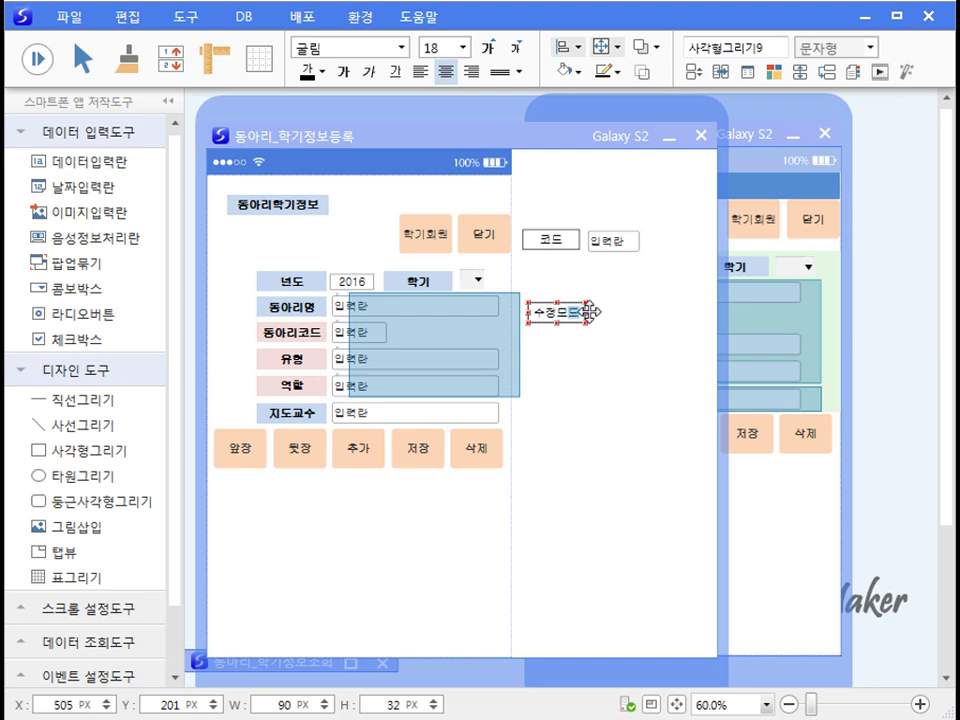
pyautogui.click(585, 422)
# Step: Place an input field beside the label and name it 수정모드
pyautogui.moveTo(84, 166); pyautogui.dragTo(640, 320)
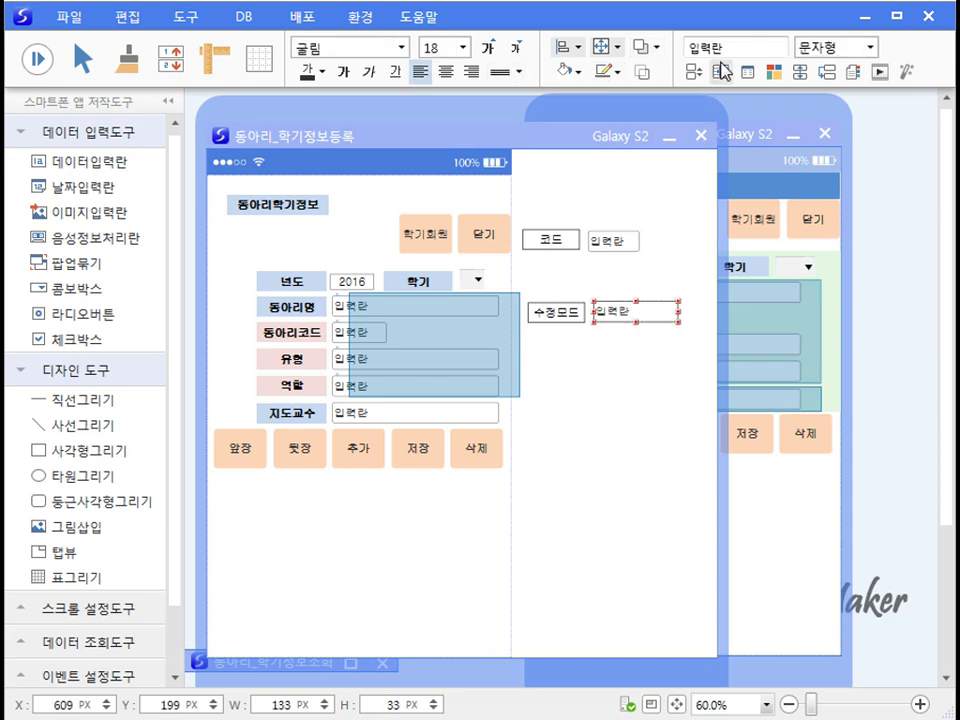
pyautogui.moveTo(733, 51); pyautogui.dragTo(612, 57)
pyautogui.write('ㅅ정모드')
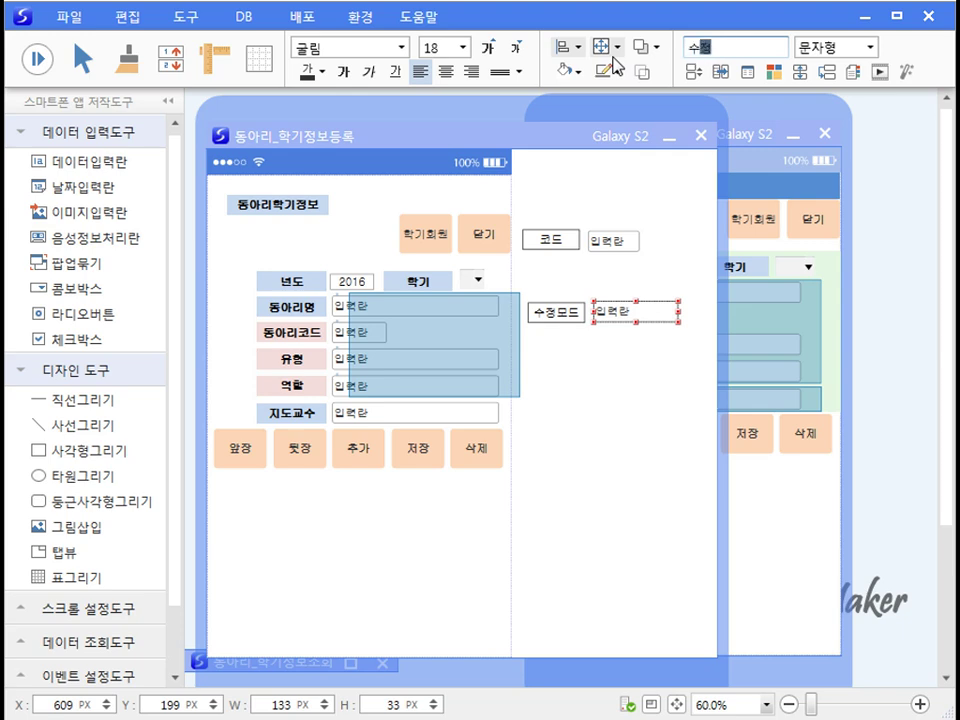
pyautogui.click(615, 364)
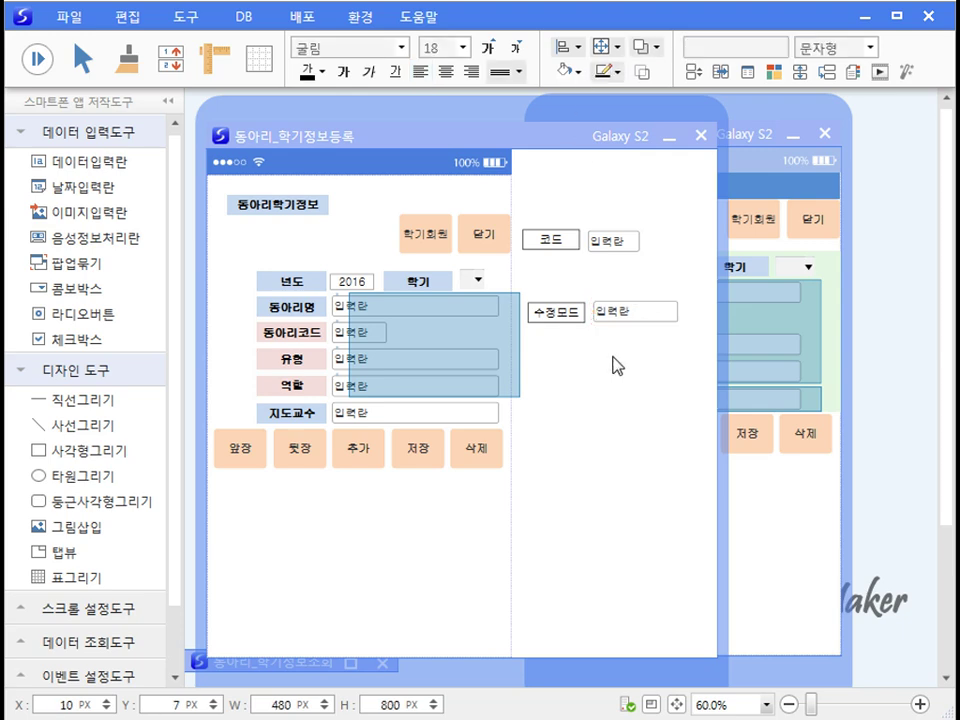
# Step: Check 저장안함 in the 수정모드 field's data properties so its value isn't saved
pyautogui.rightClick(684, 316)
pyautogui.click(696, 345)
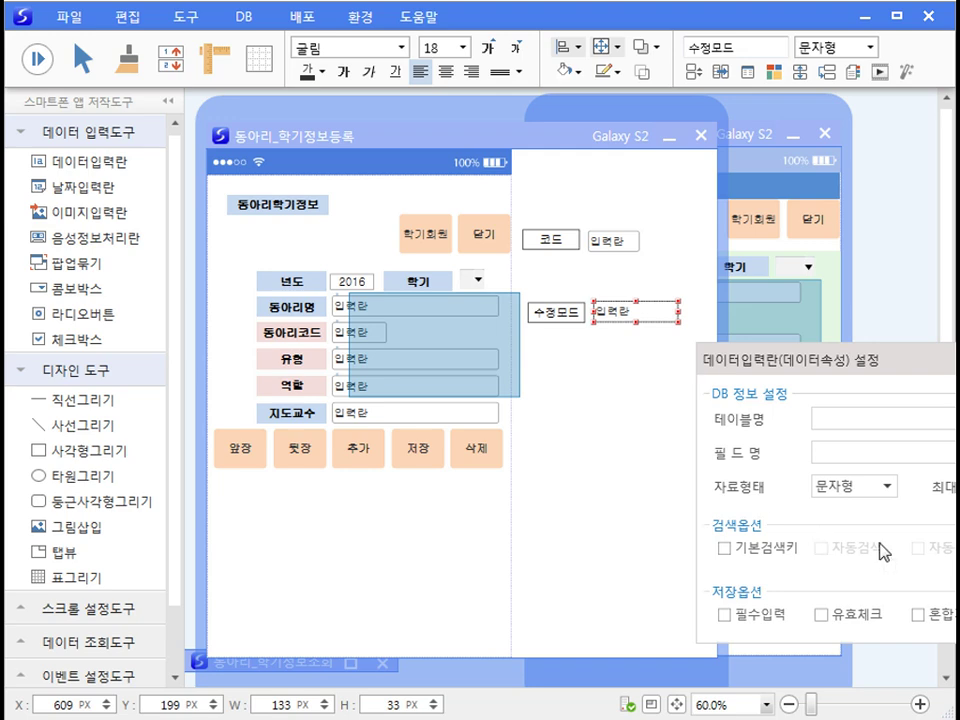
pyautogui.moveTo(769, 348); pyautogui.dragTo(329, 296)
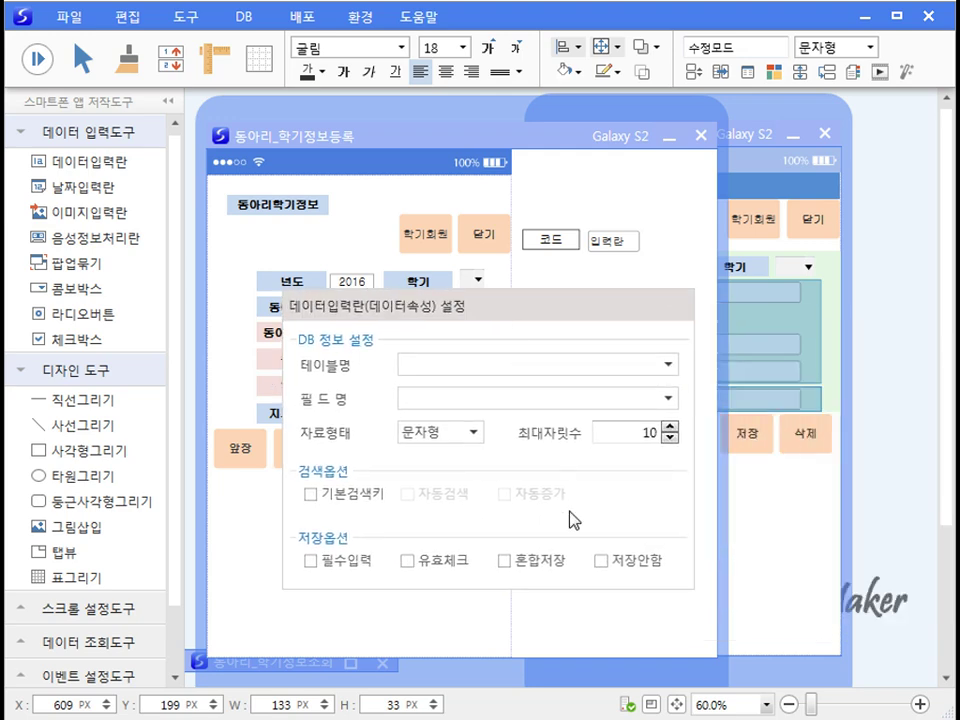
pyautogui.click(602, 561)
pyautogui.click(578, 630)
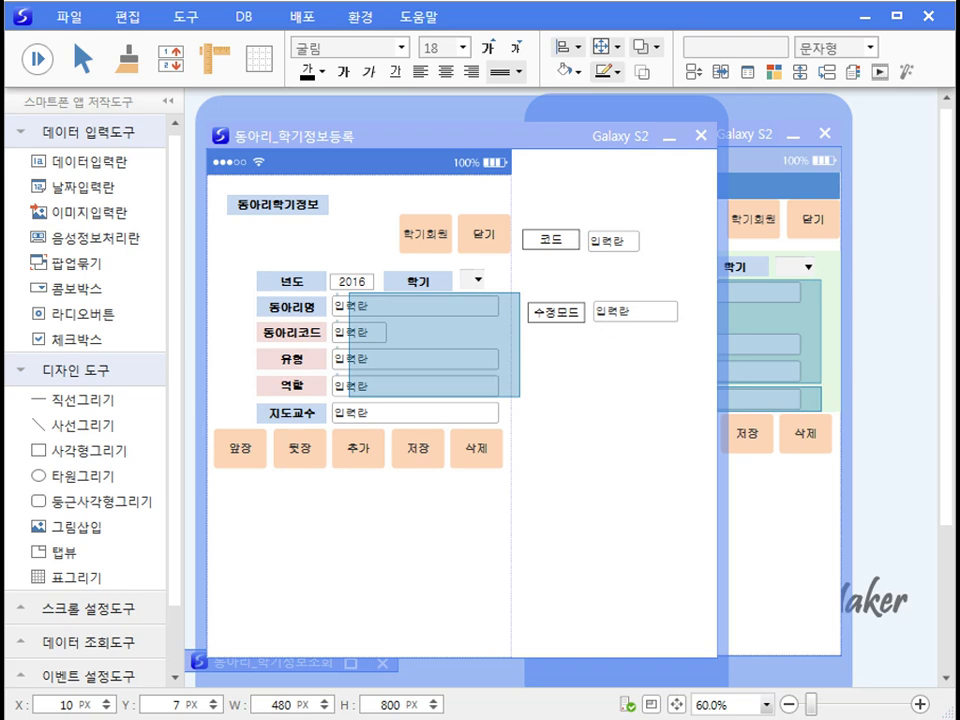
# Step: In the progress manager, start a 학기회원-pressed event that sets an atom property
pyautogui.rightClick(561, 526)
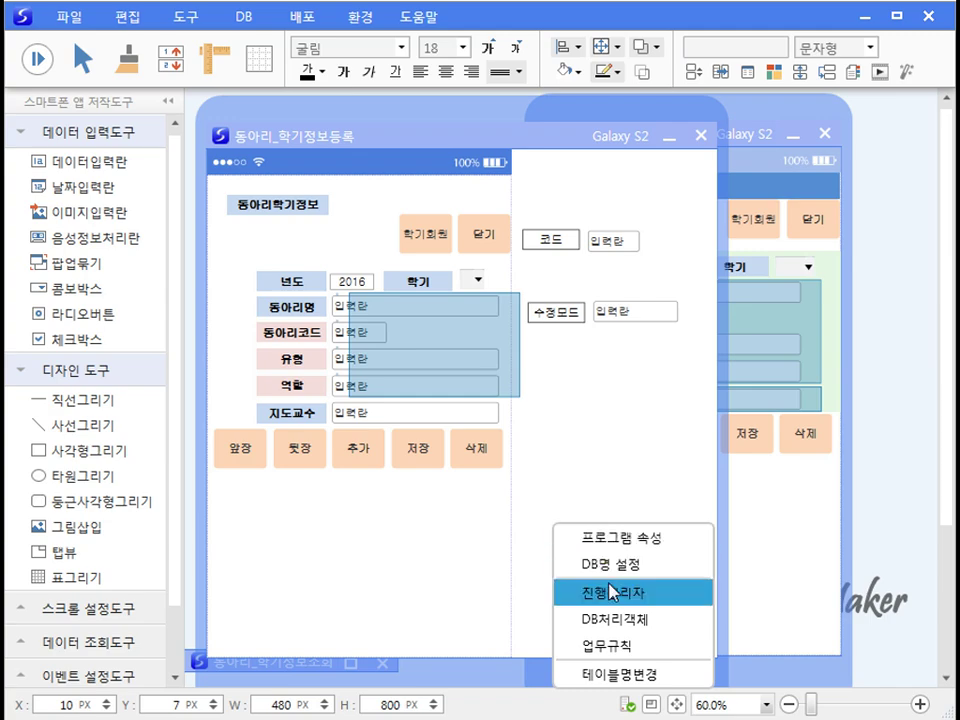
pyautogui.click(612, 589)
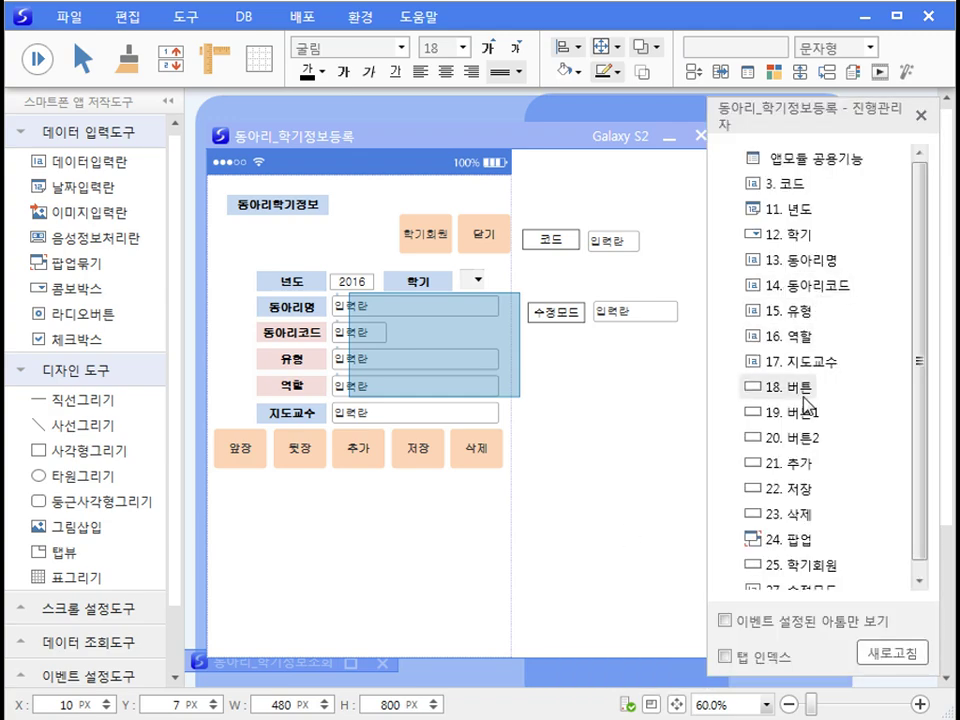
pyautogui.scroll(-1, 870, 450)
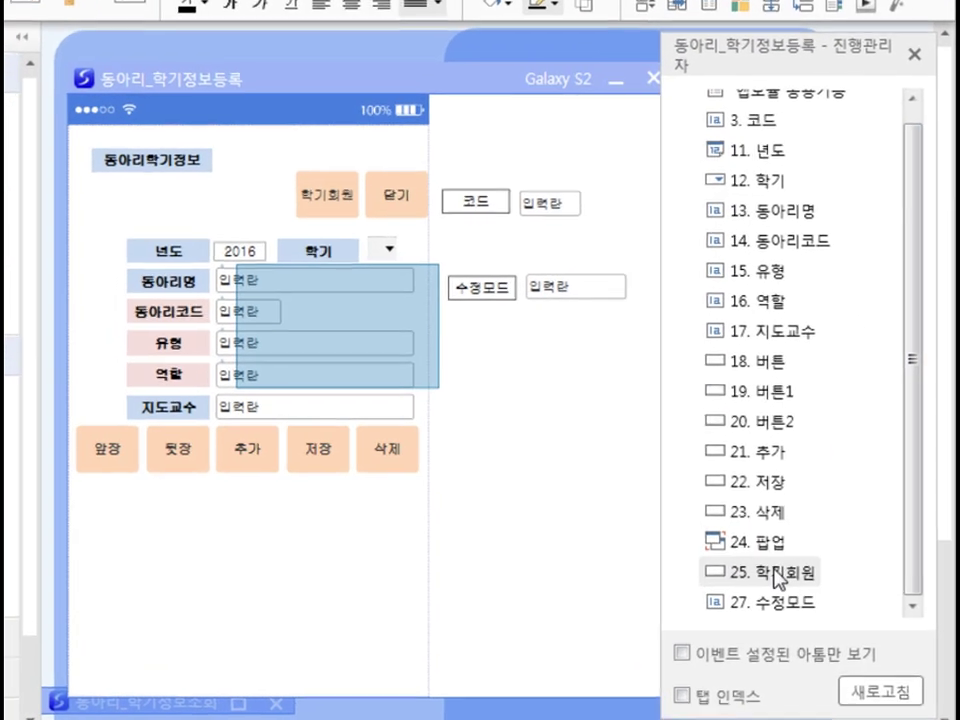
pyautogui.click(806, 554)
pyautogui.click(280, 133)
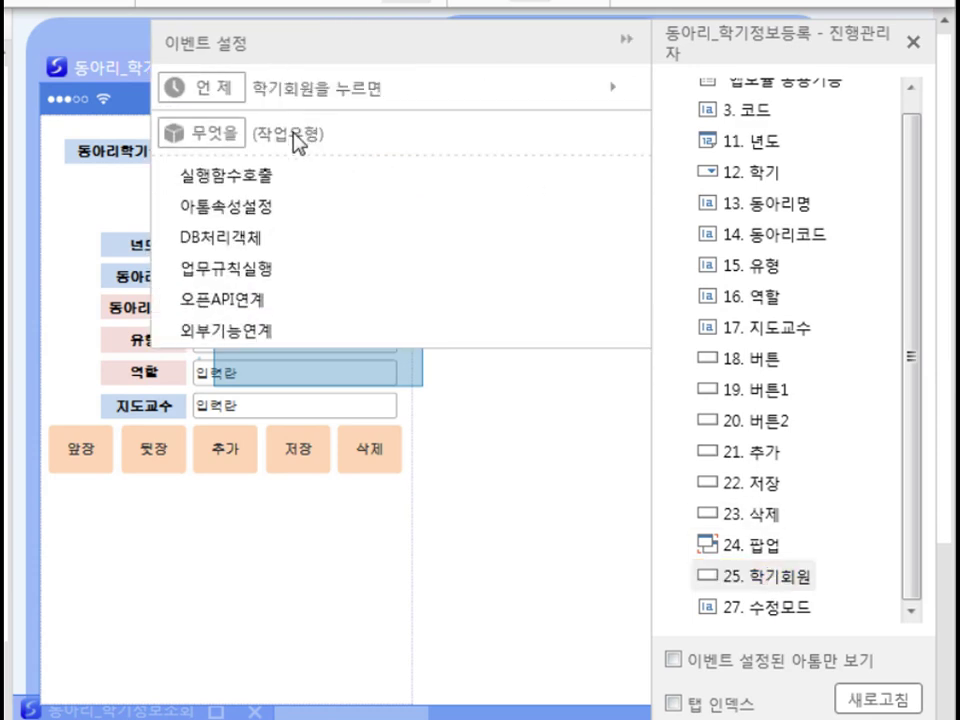
pyautogui.click(262, 207)
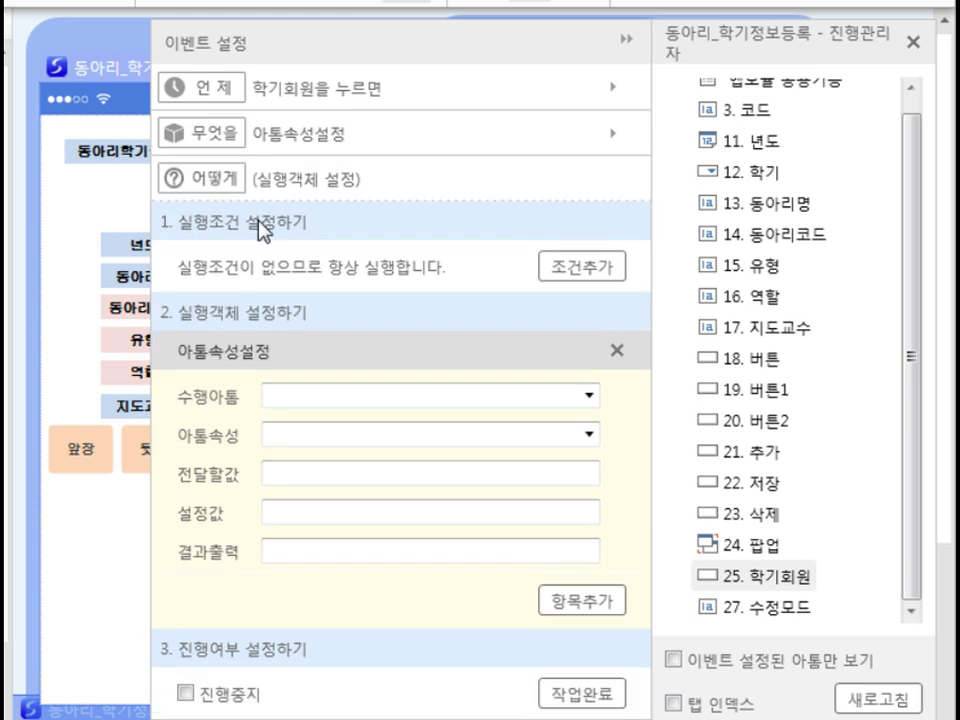
# Step: Set the atom to 코드, property to 저장속성, output to 수정모드, and save the event
pyautogui.click(590, 396)
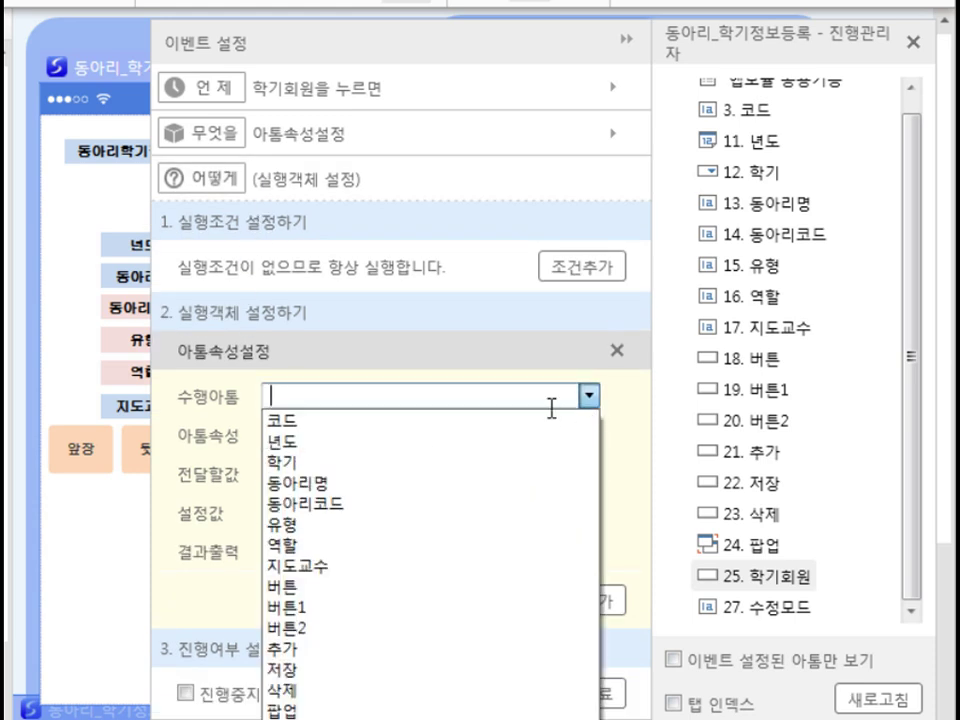
pyautogui.click(352, 424)
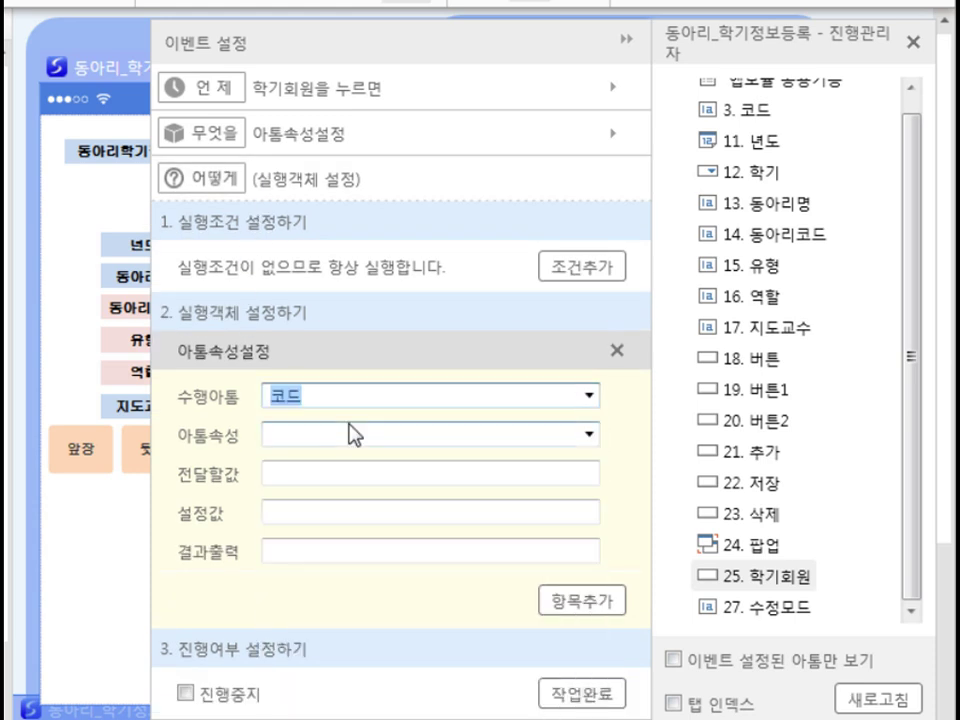
pyautogui.click(590, 434)
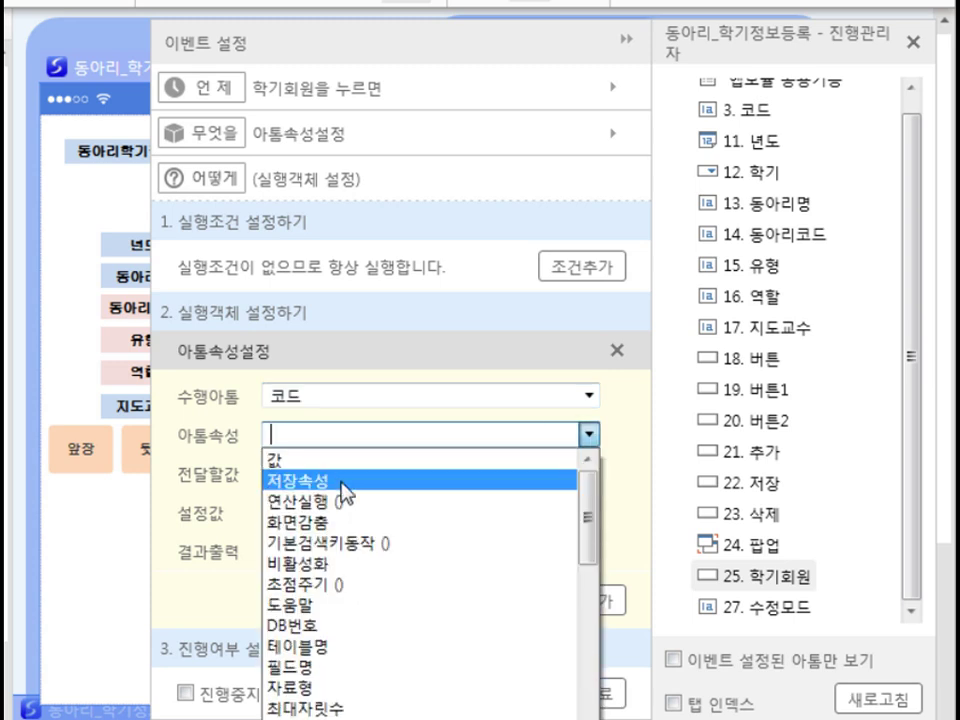
pyautogui.click(346, 482)
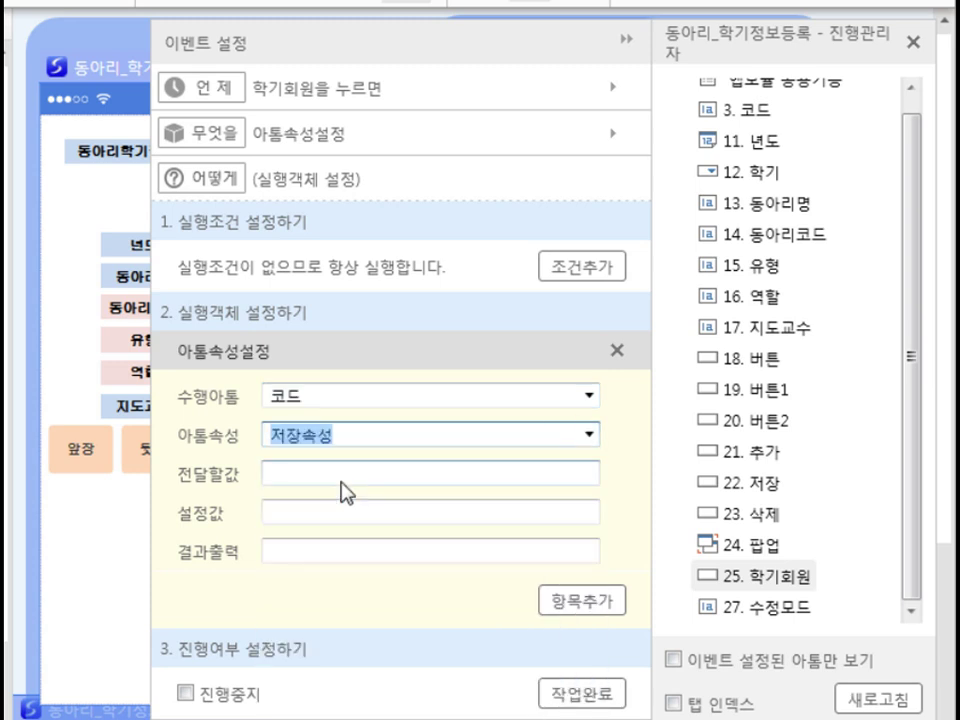
pyautogui.click(338, 552)
pyautogui.write('수정모드')
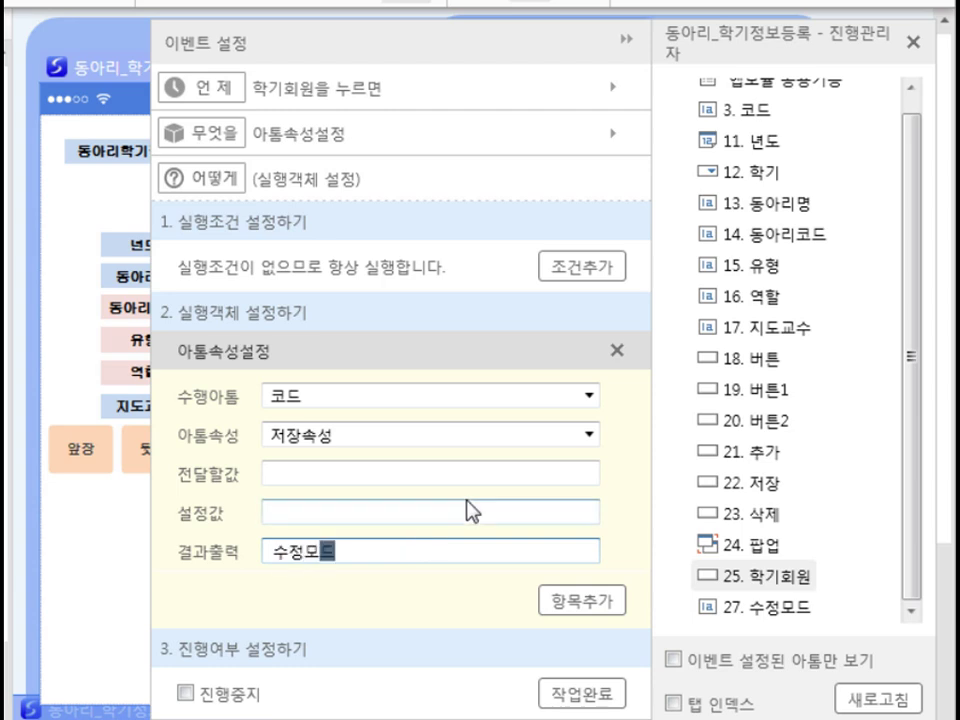
pyautogui.click(587, 697)
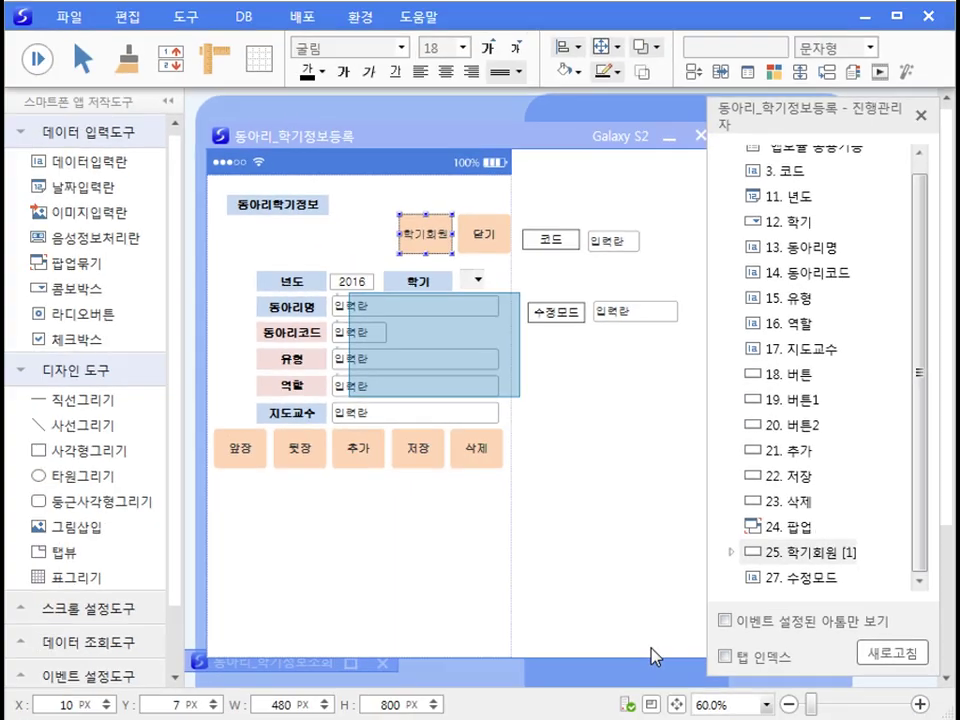
pyautogui.click(442, 490)
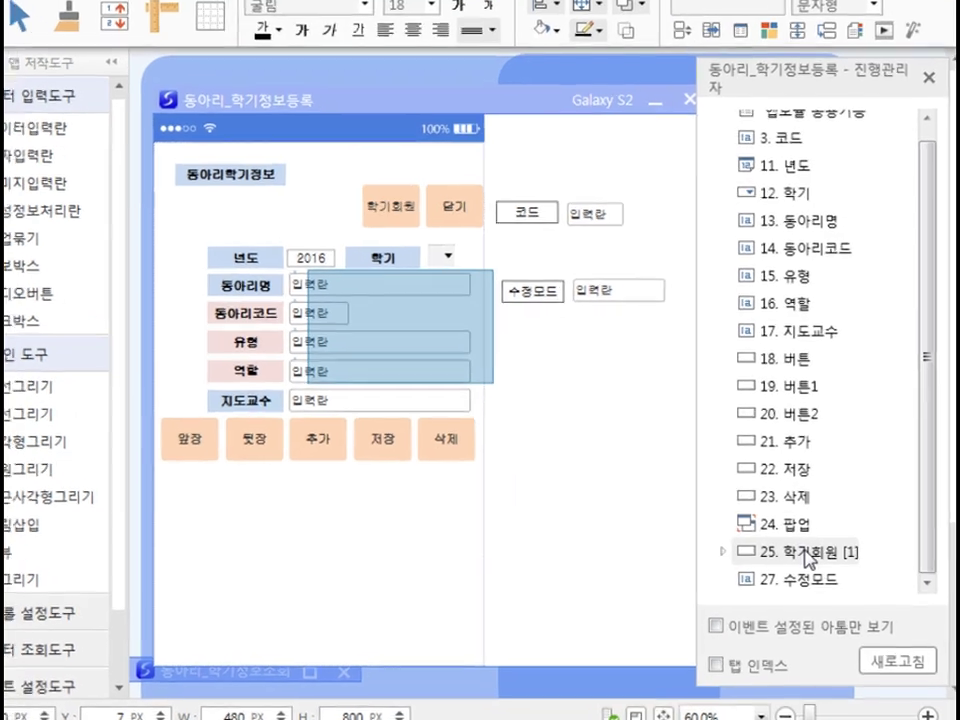
# Step: Add a 학기회원-pressed function-call event with the condition 수정모드 <> 1136
pyautogui.click(810, 553)
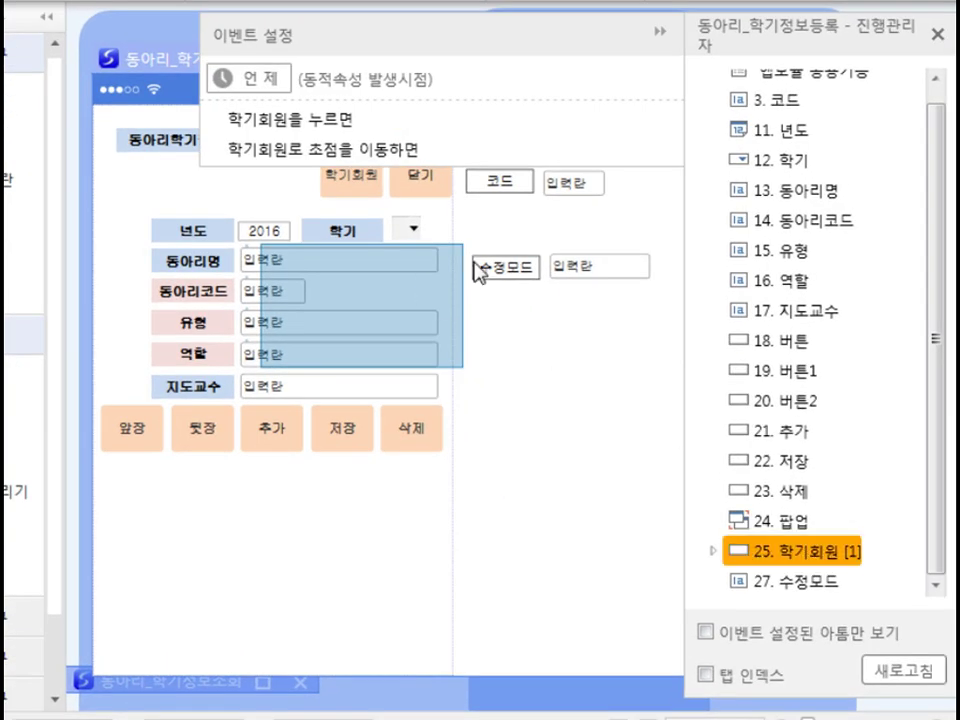
pyautogui.click(348, 128)
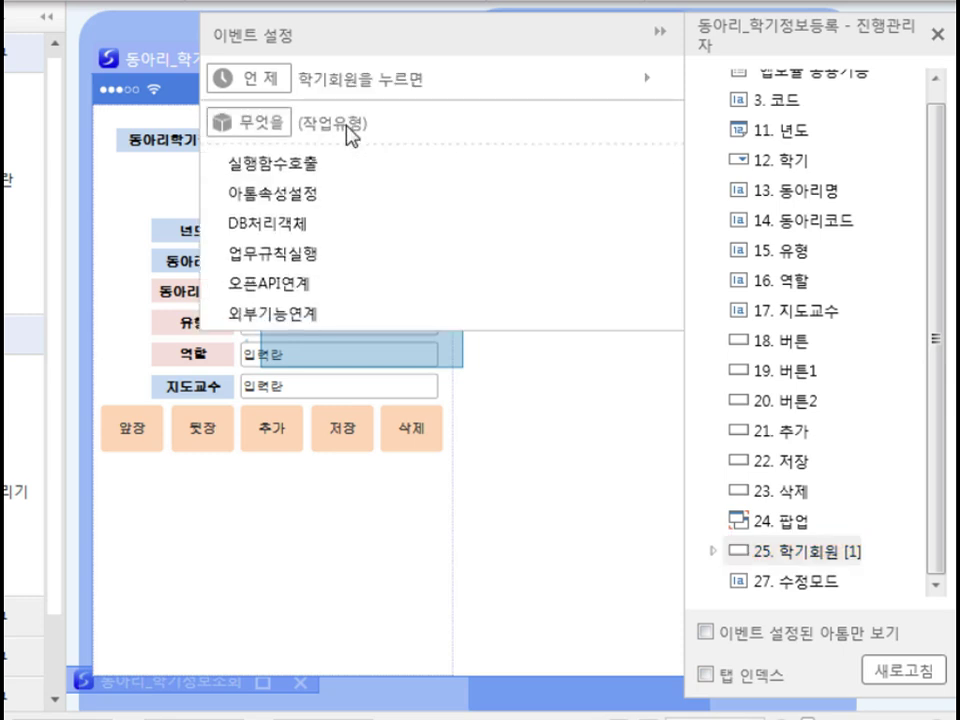
pyautogui.click(317, 170)
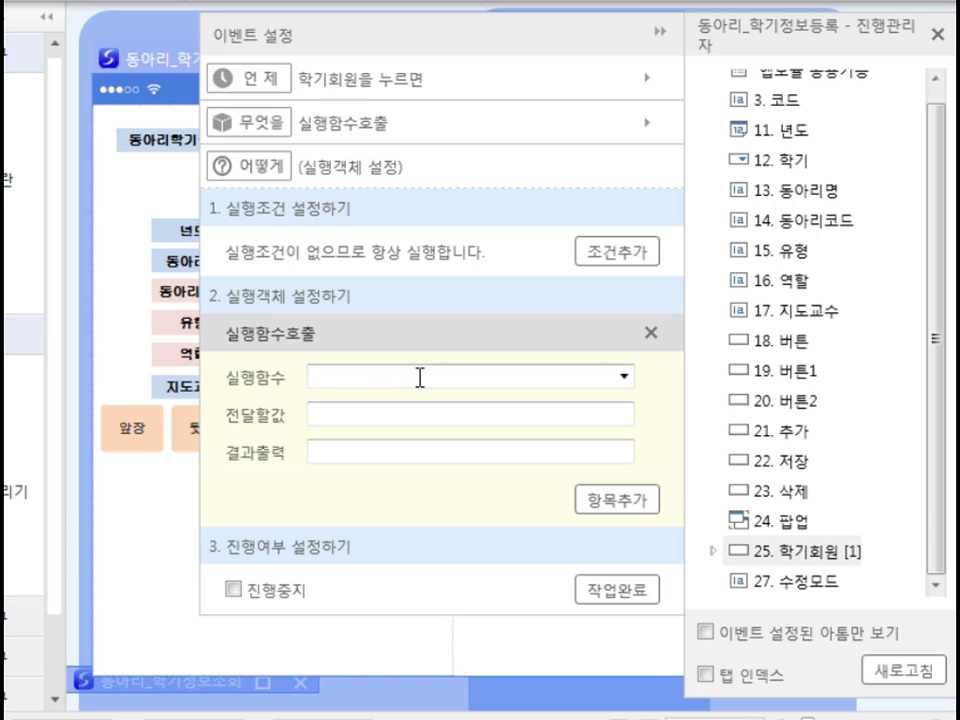
pyautogui.click(632, 256)
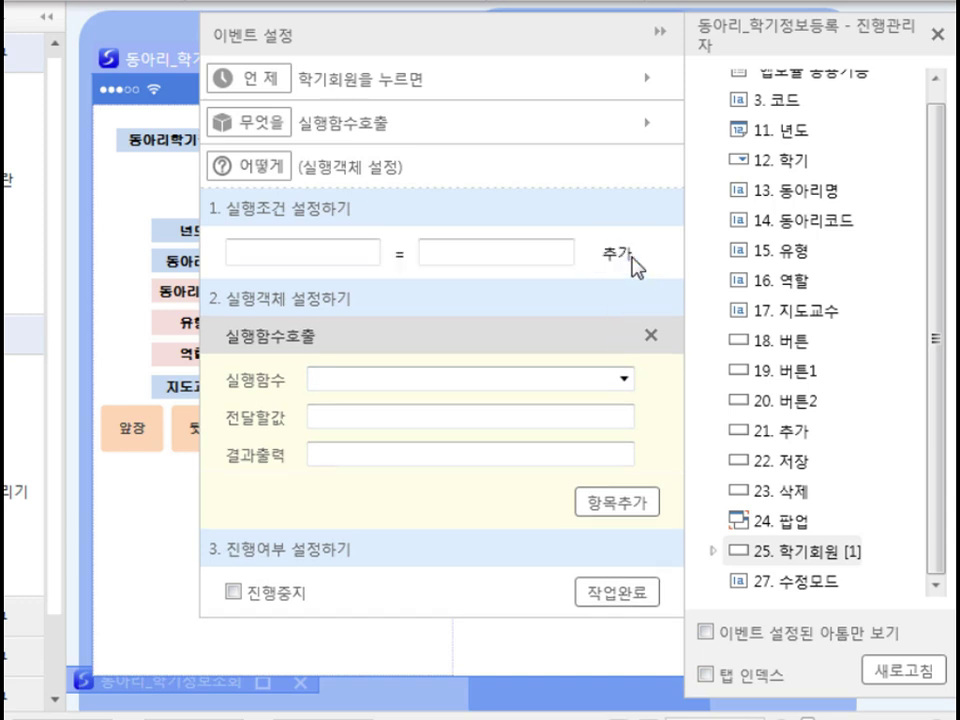
pyautogui.click(324, 258)
pyautogui.write('수정모드')
pyautogui.click(406, 254)
pyautogui.click(406, 254)
pyautogui.click(406, 254)
pyautogui.click(406, 254)
pyautogui.click(456, 254)
pyautogui.write('1136')
pyautogui.press('Return')
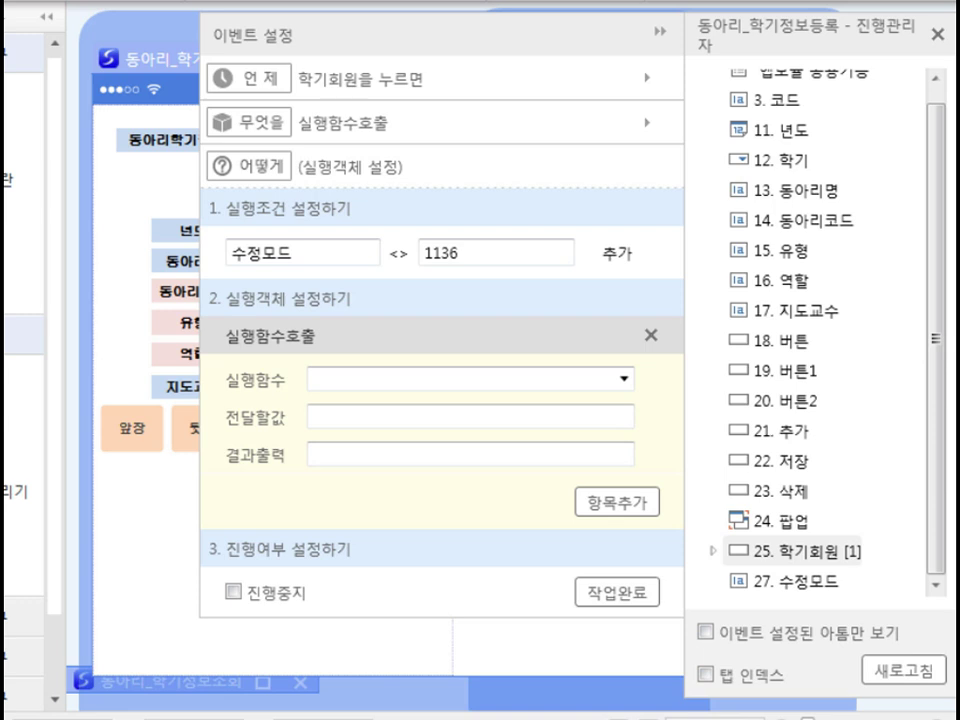
# Step: Call the 메시지 function with the pasted text, 에러 buttons and 경고 style, then save
pyautogui.click(624, 378)
pyautogui.click(410, 338)
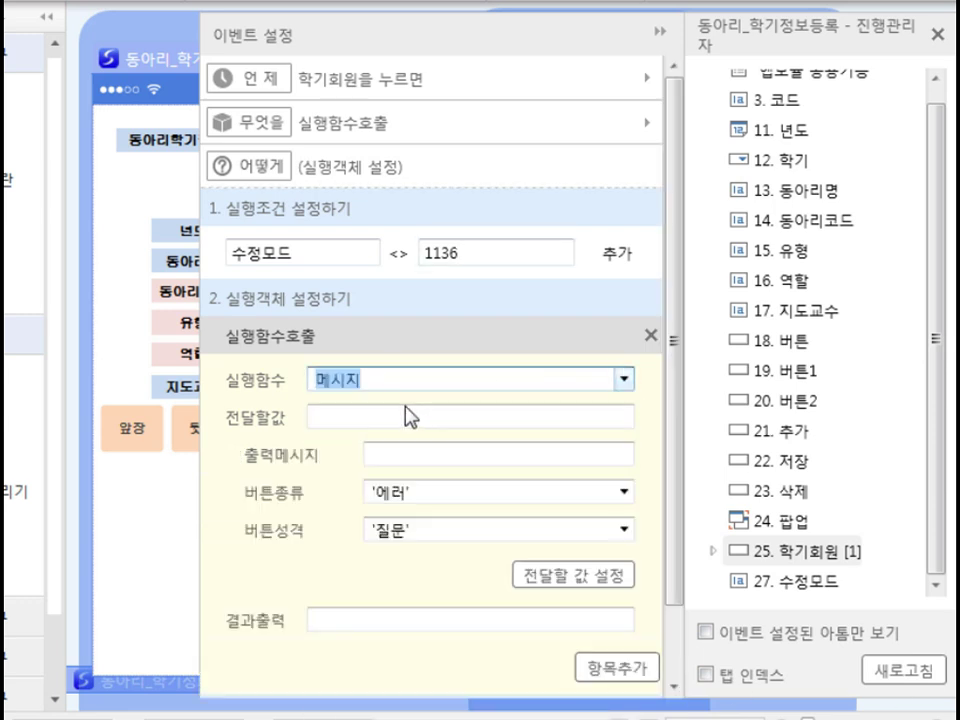
pyautogui.click(353, 420)
pyautogui.write('학기 정보를 선택하고 학기회원을 처리하세요')
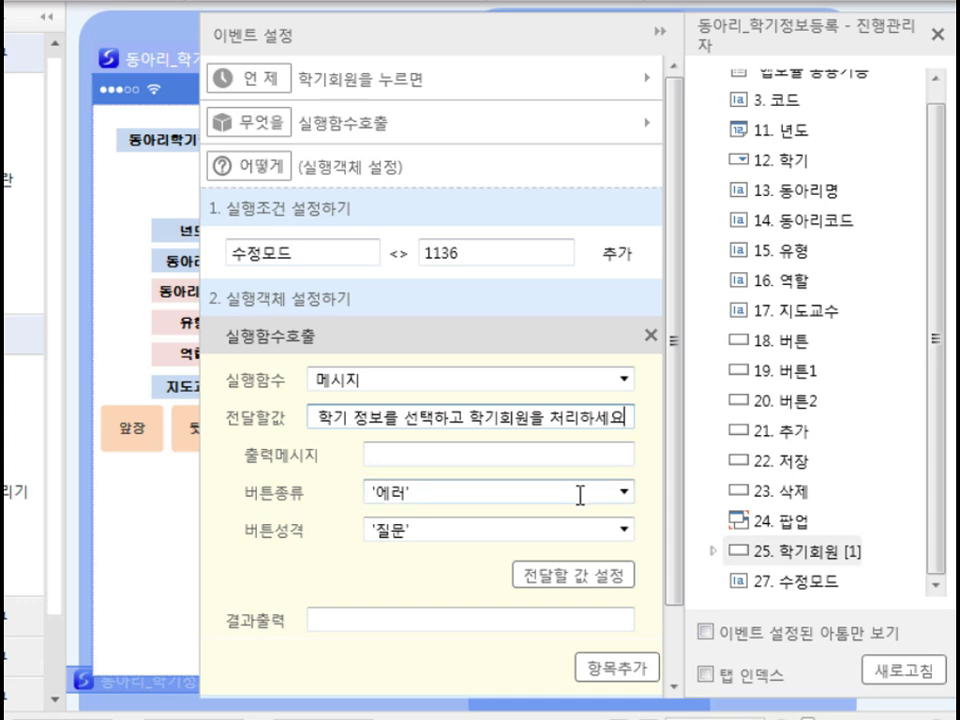
pyautogui.click(624, 492)
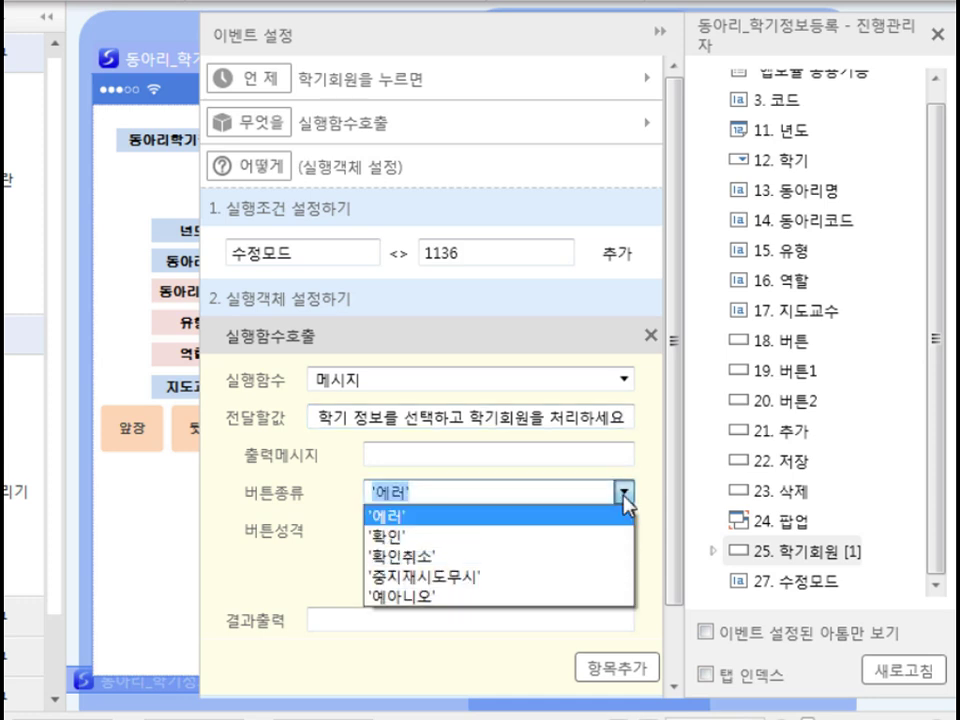
pyautogui.click(625, 494)
pyautogui.click(624, 531)
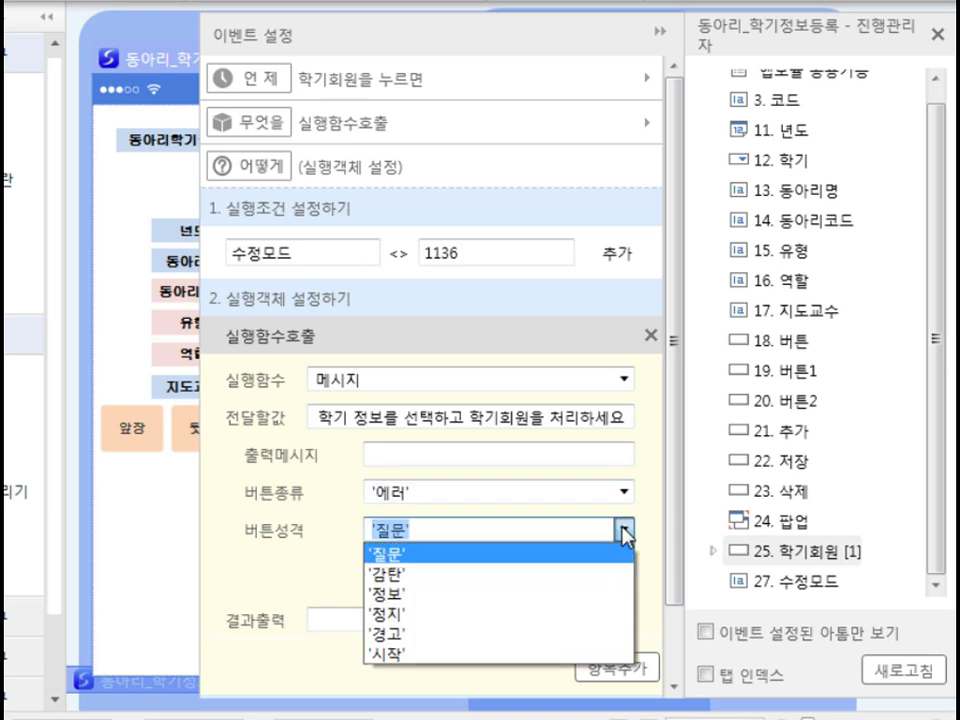
pyautogui.click(489, 635)
pyautogui.click(450, 577)
pyautogui.scroll(-2, 450, 576)
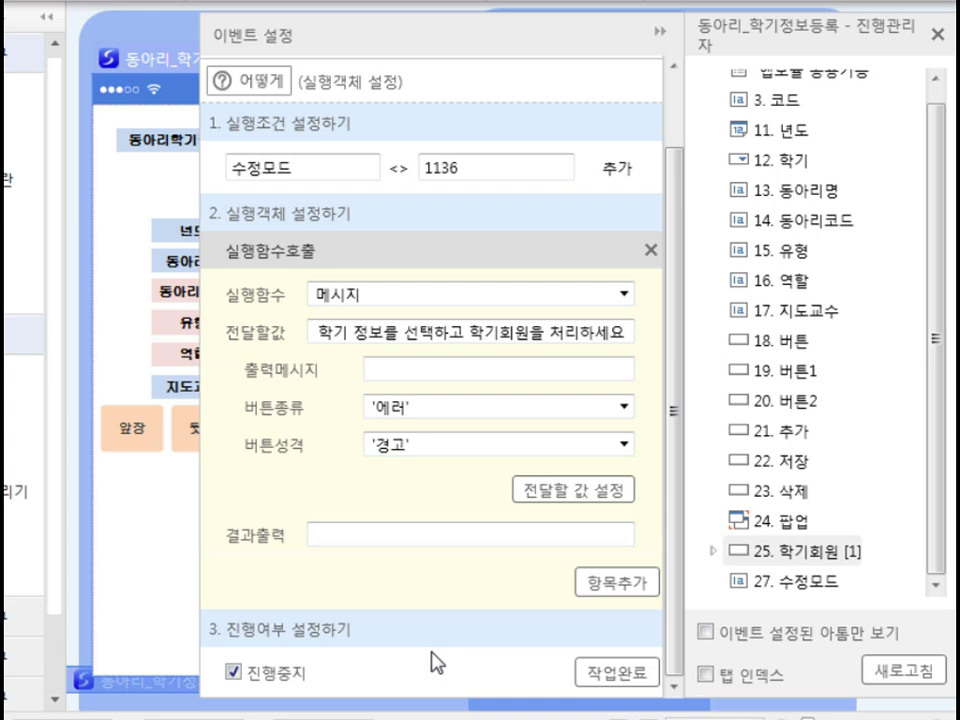
pyautogui.click(607, 671)
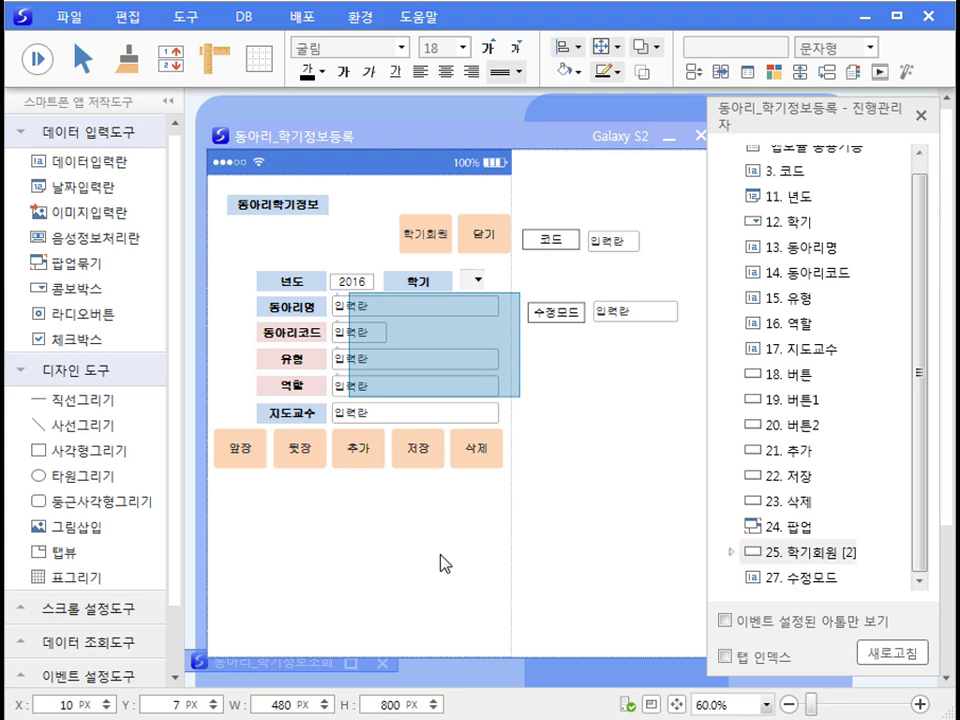
pyautogui.click(182, 22)
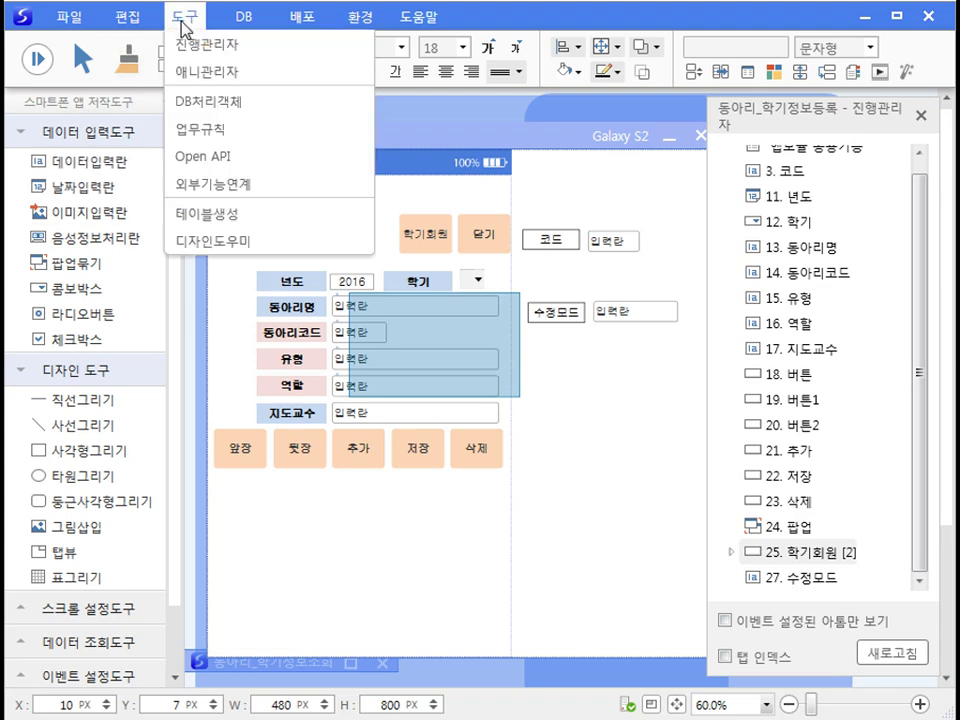
pyautogui.click(207, 128)
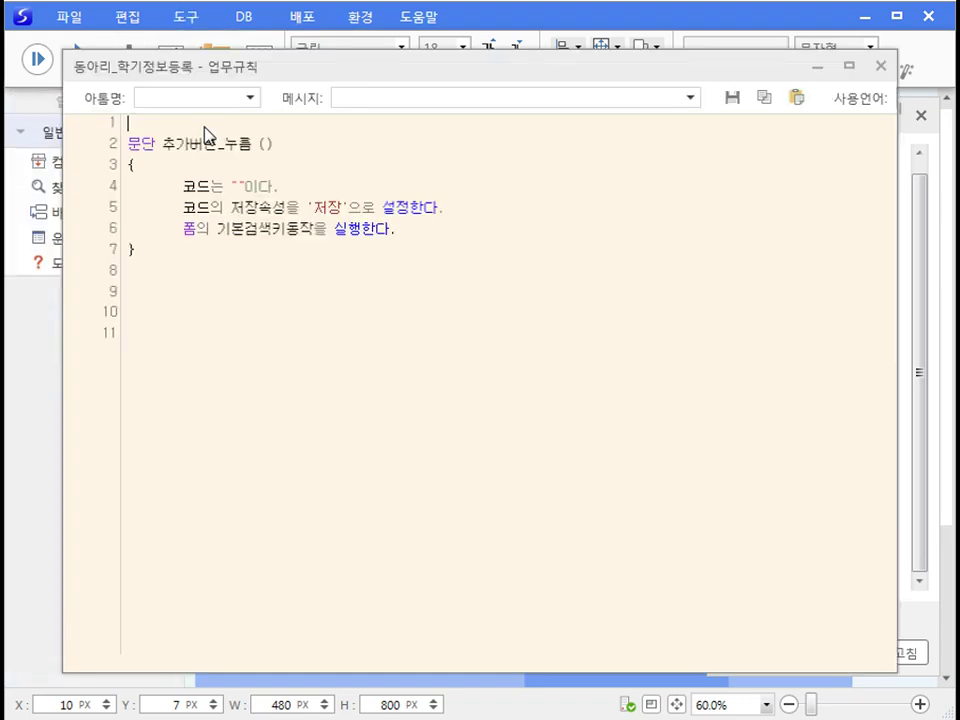
pyautogui.click(249, 97)
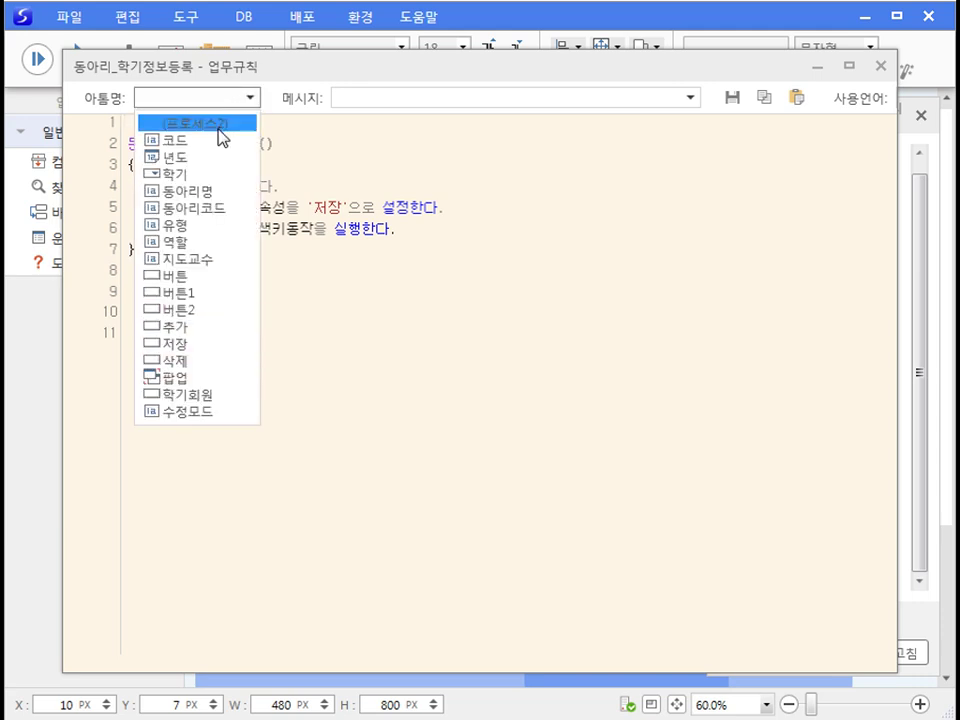
pyautogui.click(219, 125)
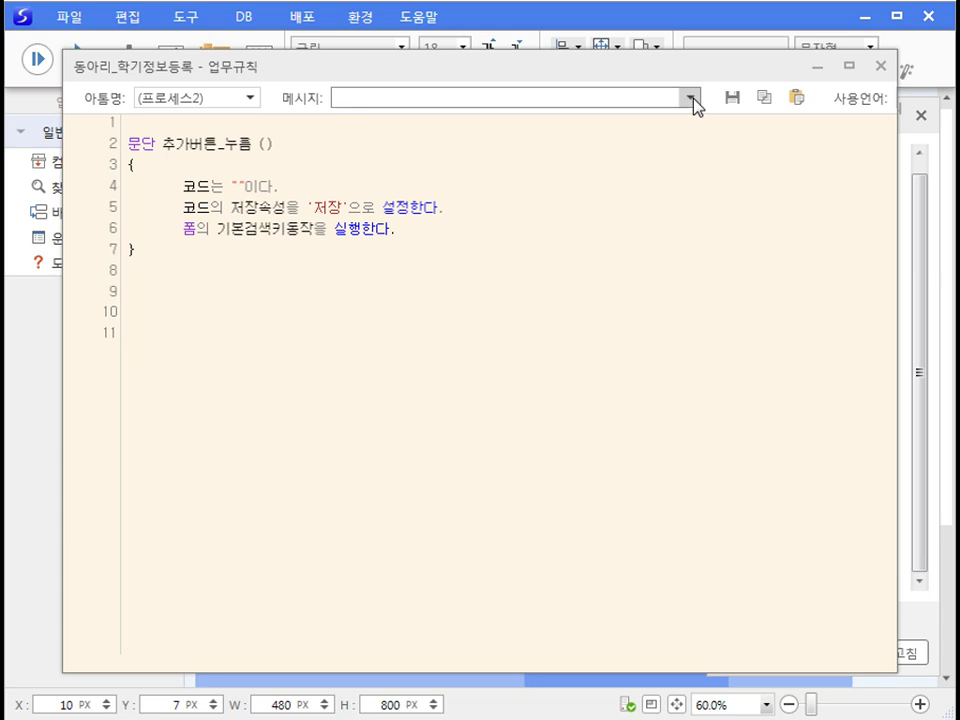
pyautogui.click(692, 97)
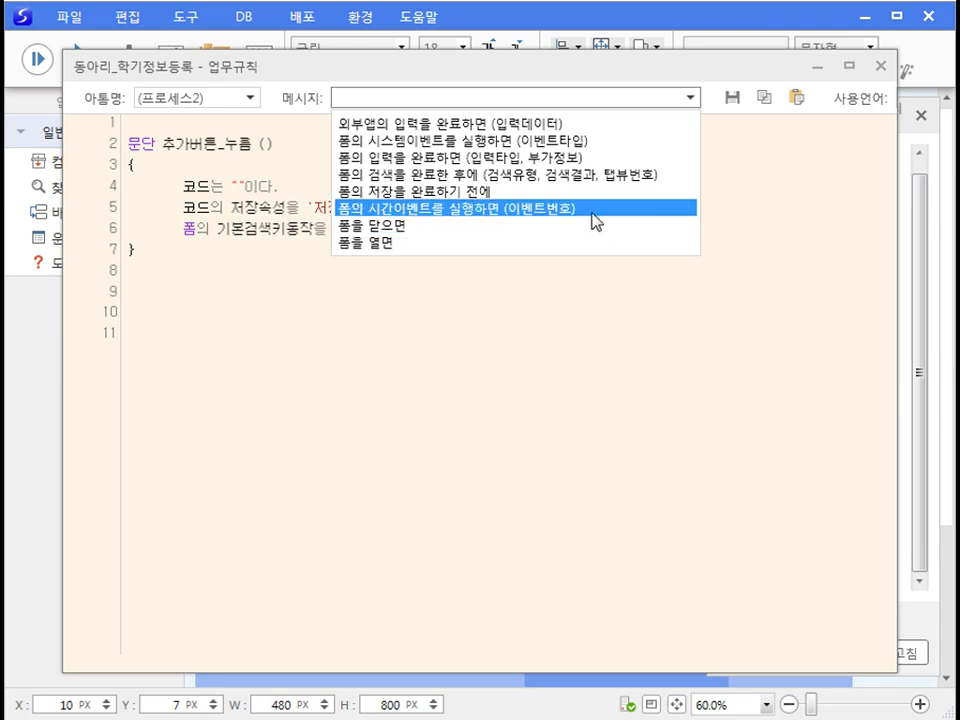
pyautogui.click(590, 303)
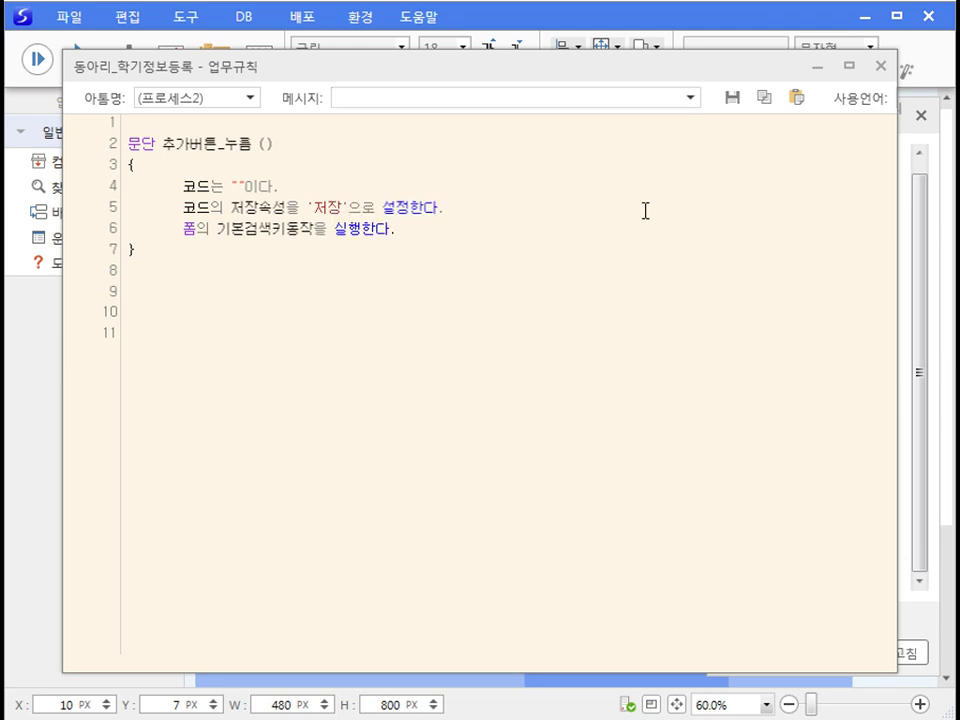
pyautogui.click(880, 68)
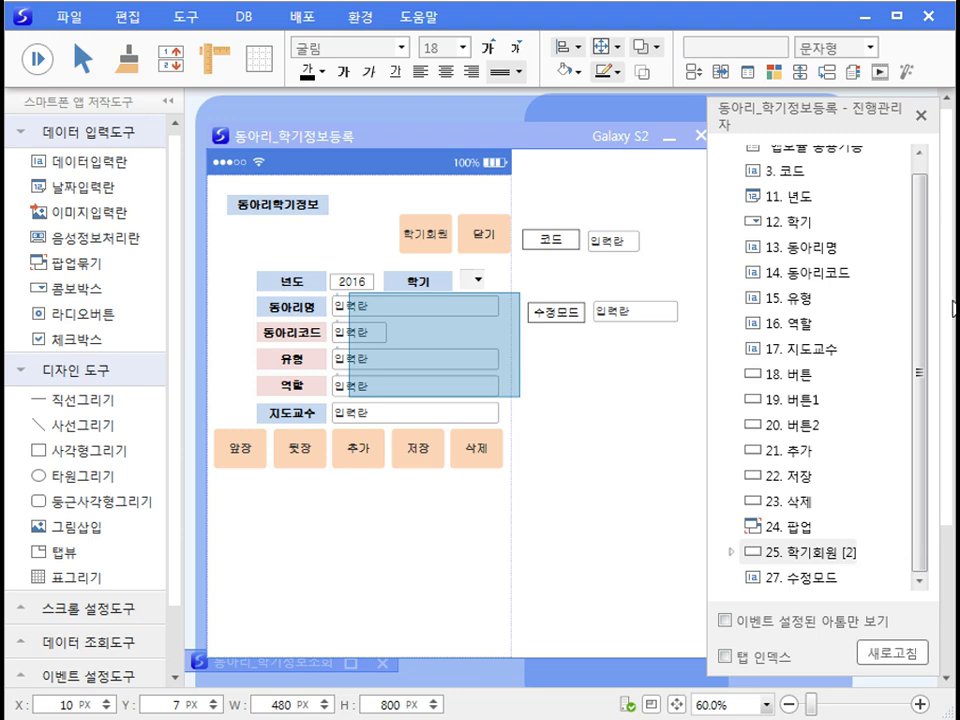
# Step: In the business rules editor, add a press-event handler block for the 학기회원 atom
pyautogui.rightClick(436, 514)
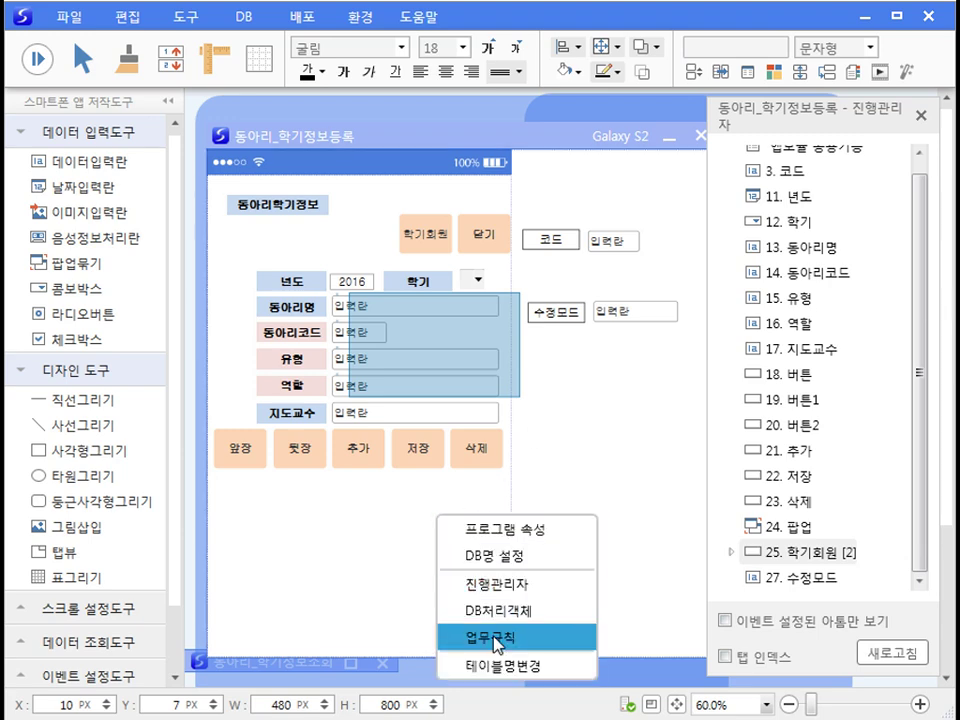
pyautogui.click(494, 638)
pyautogui.click(252, 100)
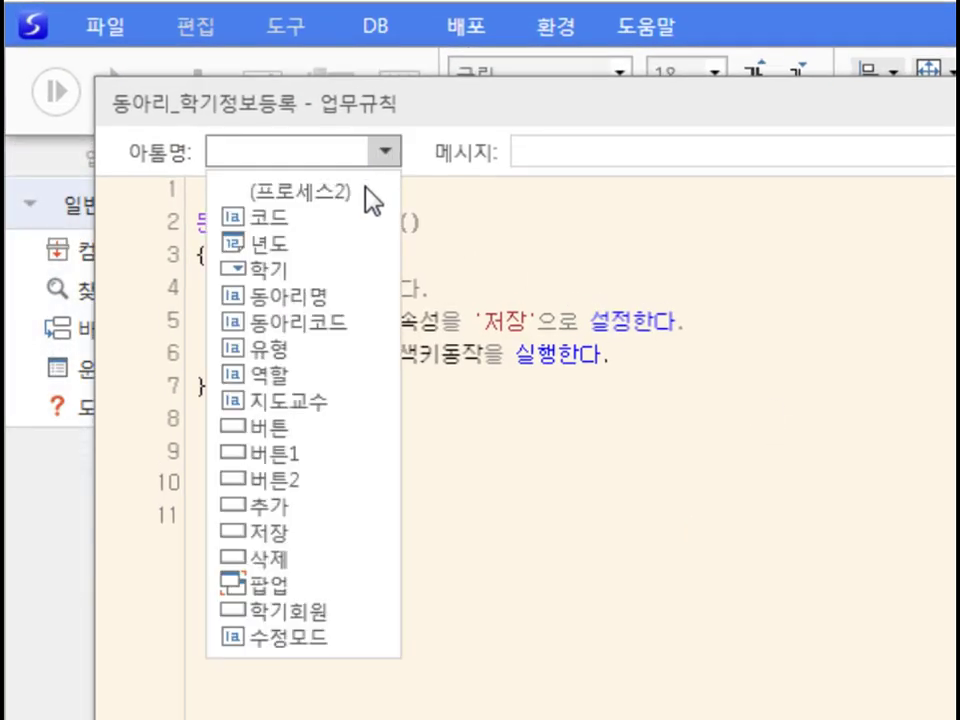
pyautogui.click(320, 611)
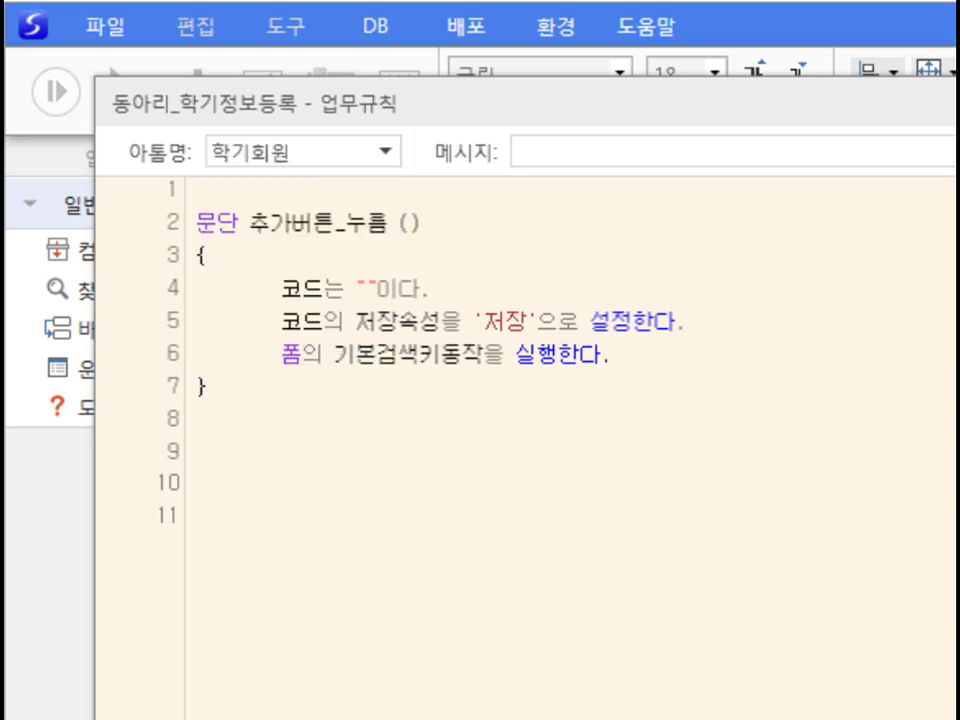
pyautogui.click(880, 152)
pyautogui.click(826, 190)
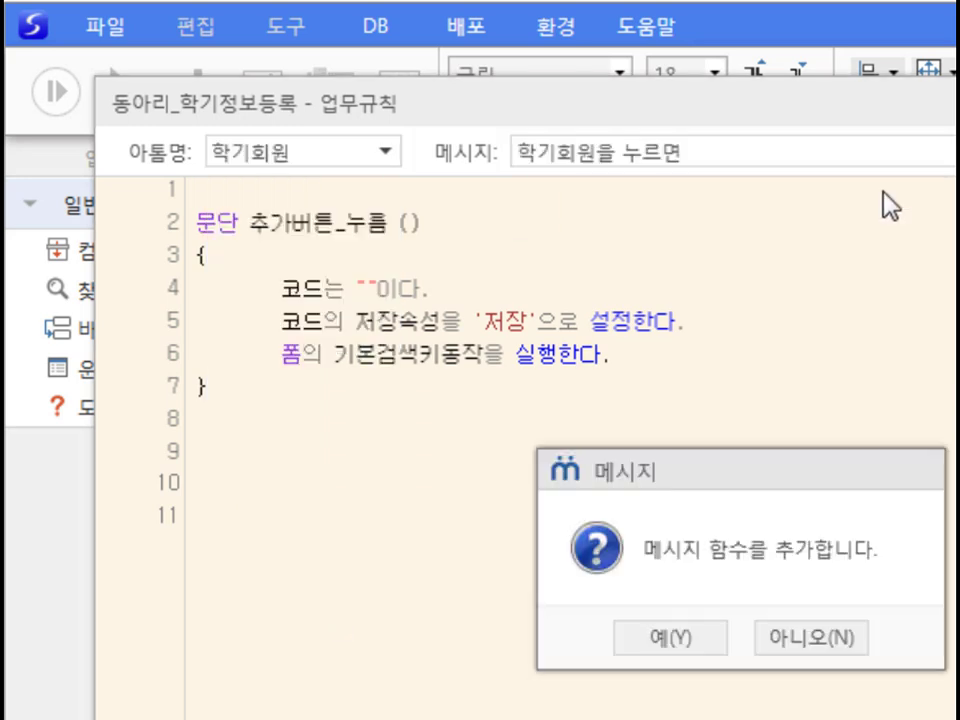
pyautogui.click(677, 652)
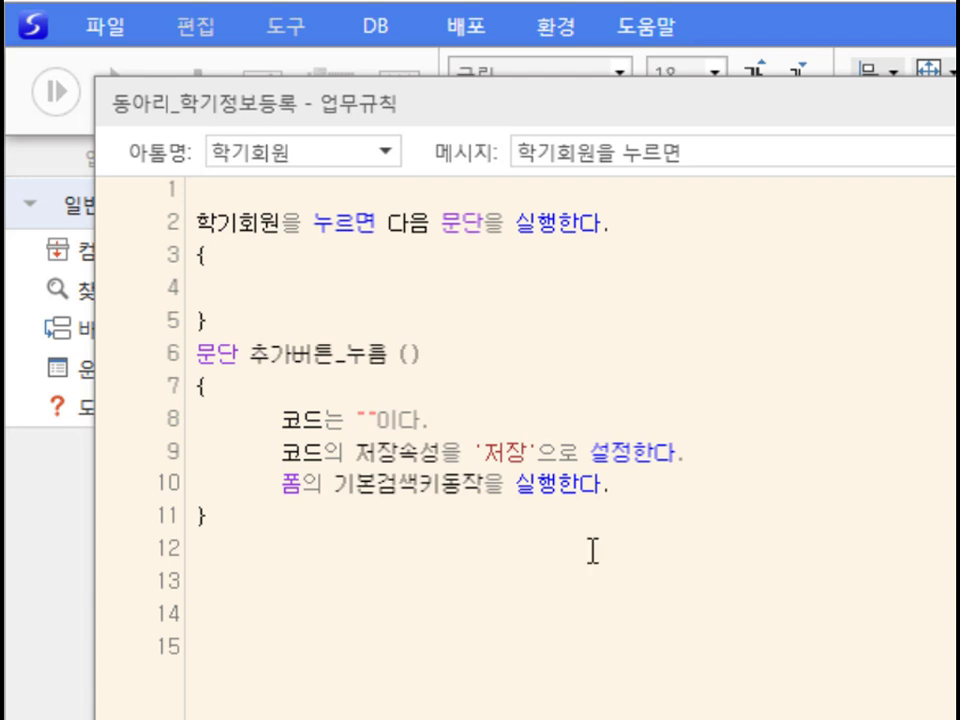
# Step: Paste the 코드 line and three 전역정보 lines for 년도, 학기, 동아리명, then compile cleanly
pyautogui.write('전역정보의 "전역_코드"를 코드로 설정한다.')
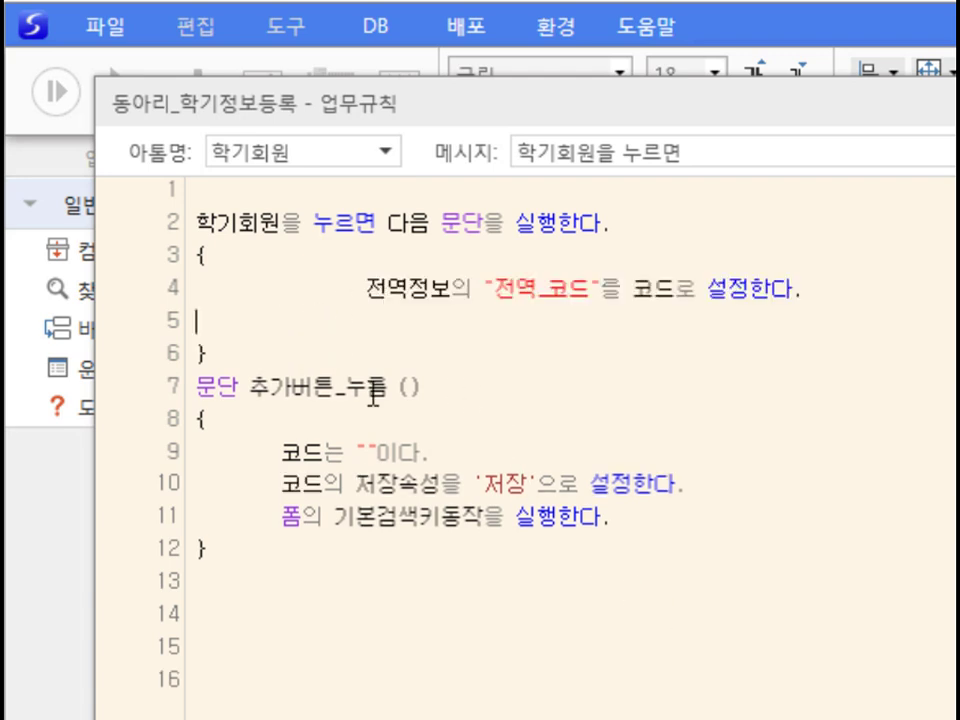
pyautogui.click(365, 288)
pyautogui.press('BackSpace')
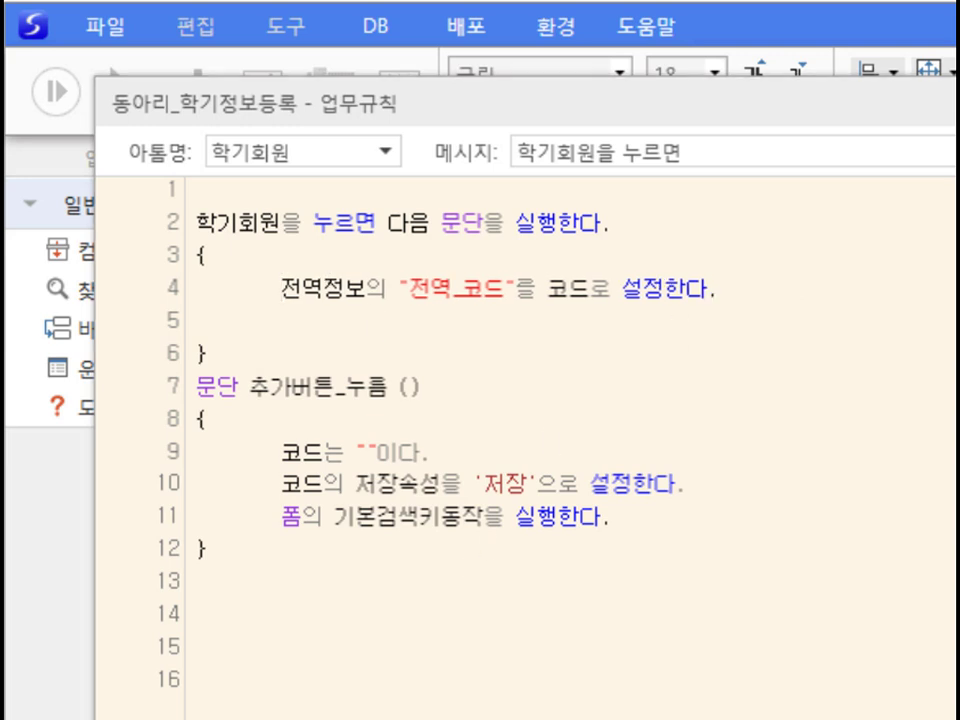
pyautogui.click(206, 322)
pyautogui.write('전역정보의 "전역_년도"를 년도로 설정한다. \t전역정보의 "전역_학기"를 학기로 설정한다. \t전역정보의 "전역_동아리명"를 동아리명로 설정한다.')
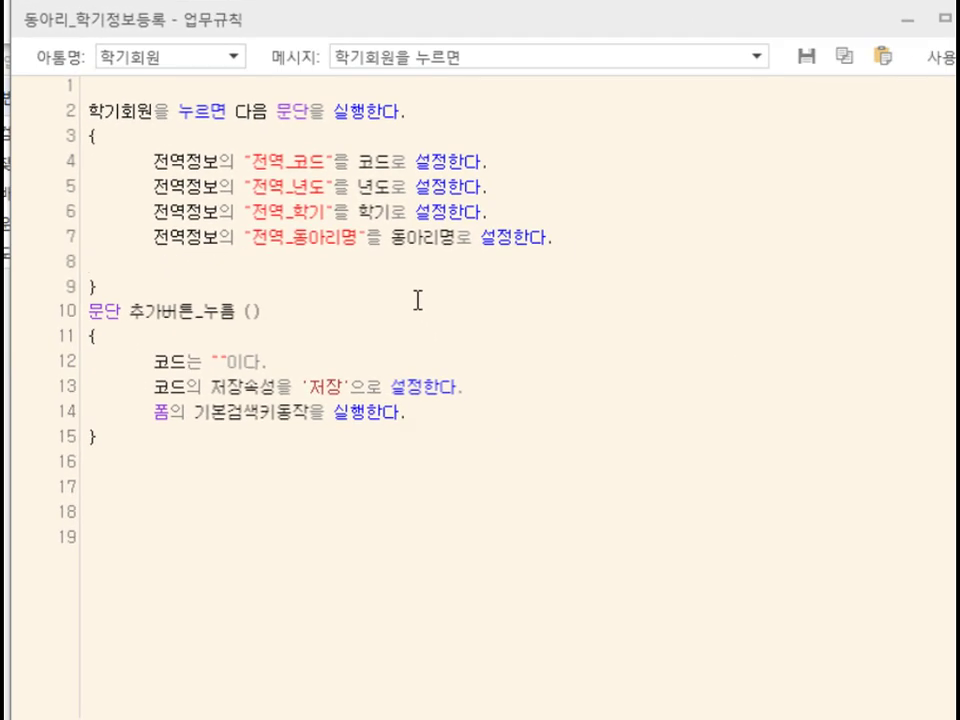
pyautogui.click(36, 30)
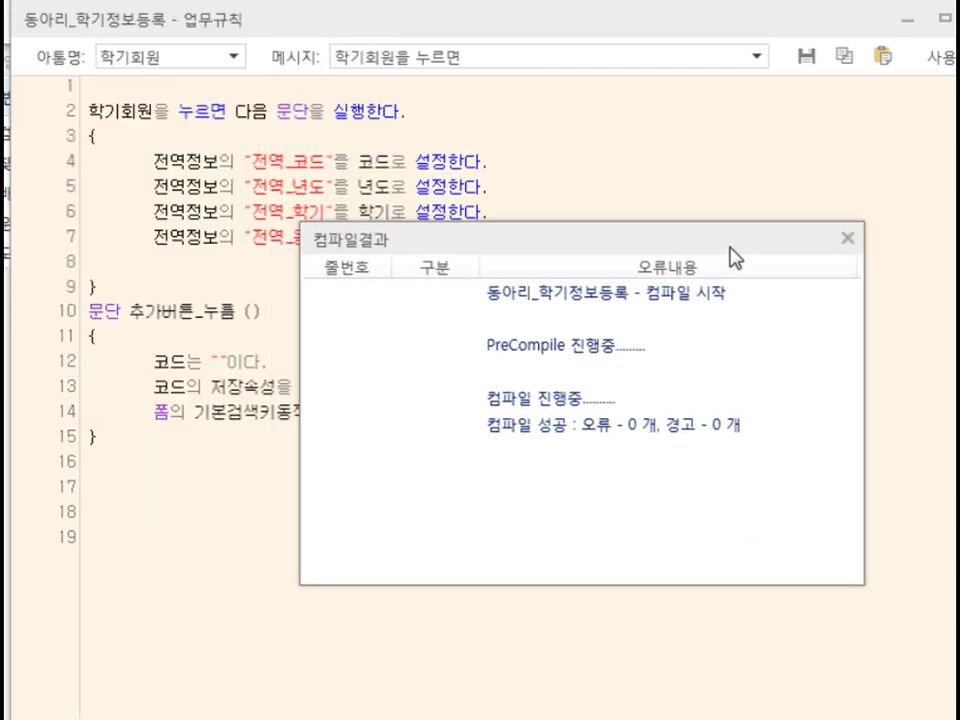
pyautogui.click(849, 242)
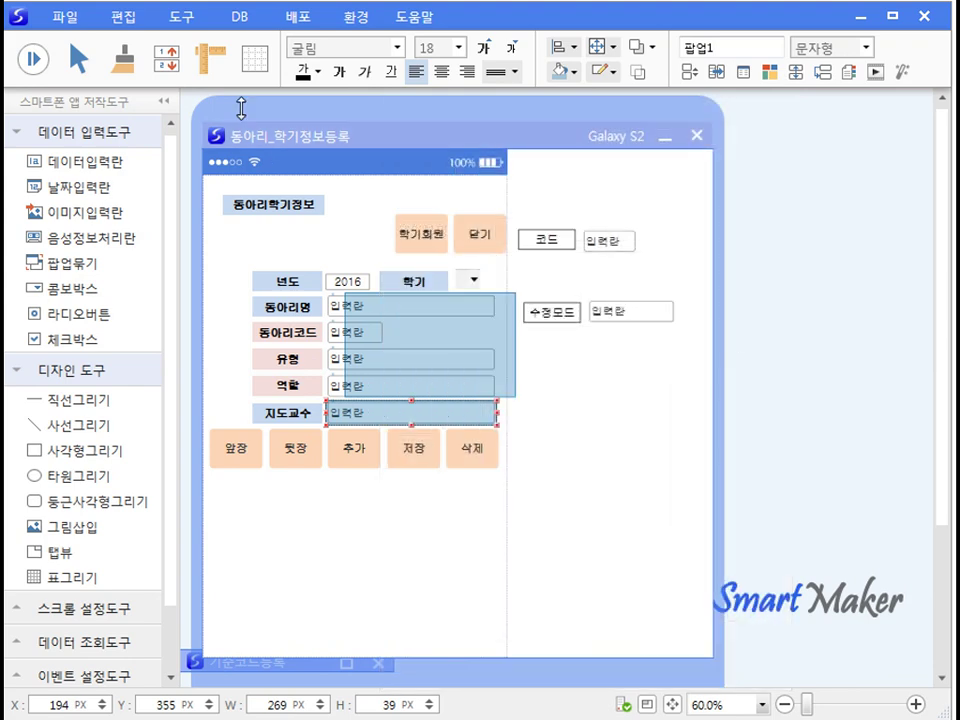
# Step: Open DB processing objects and select 팝업1_찾아오기, the 기준코드 '0001' lookup
pyautogui.click(181, 17)
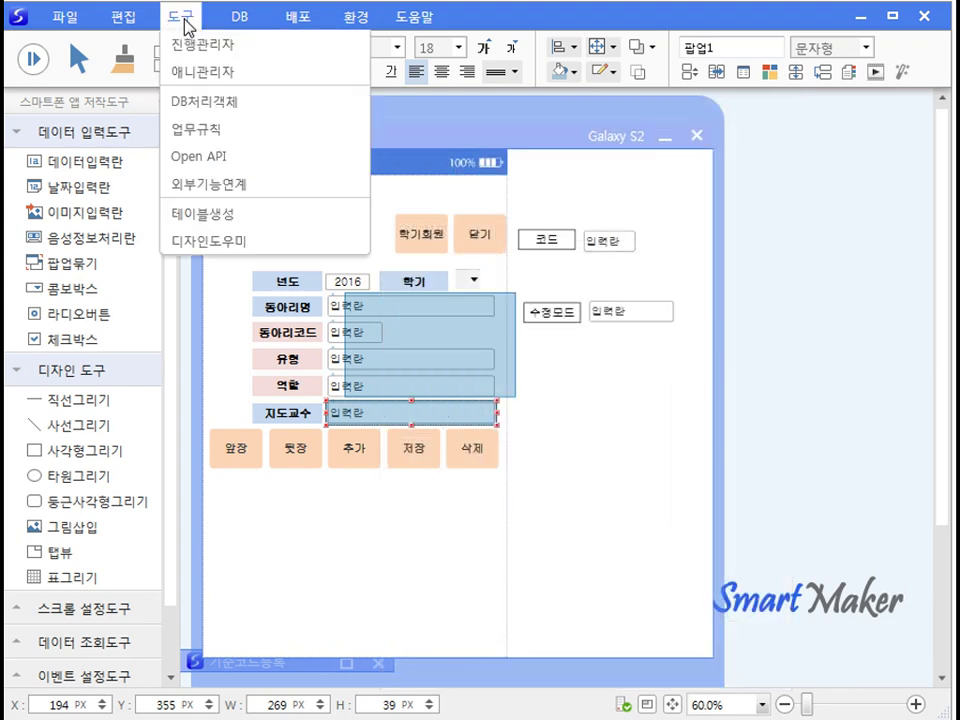
pyautogui.click(196, 104)
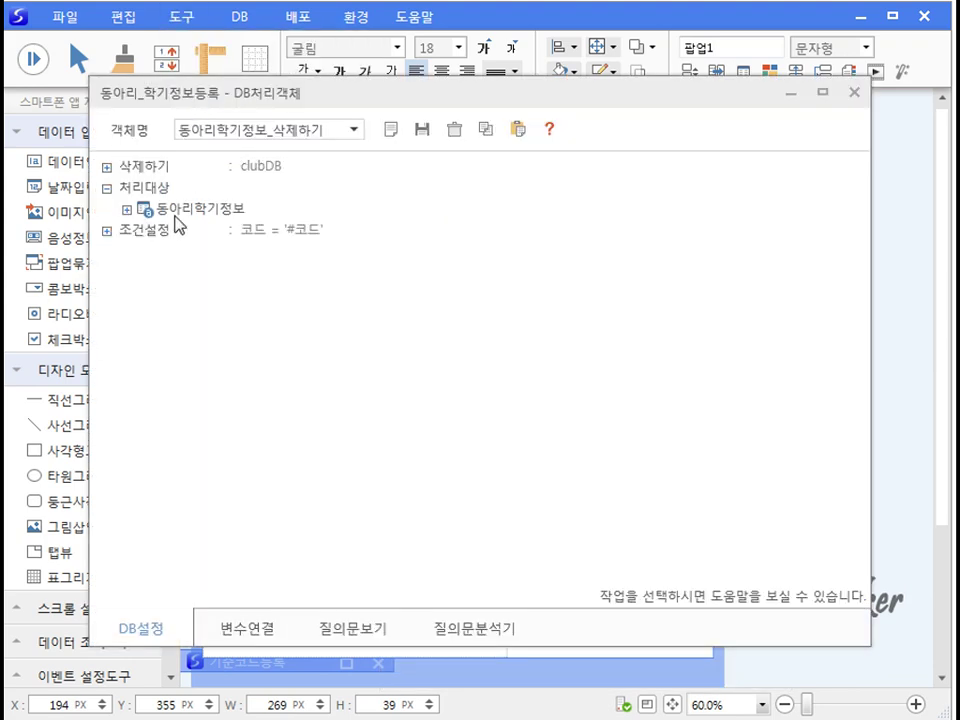
pyautogui.click(345, 138)
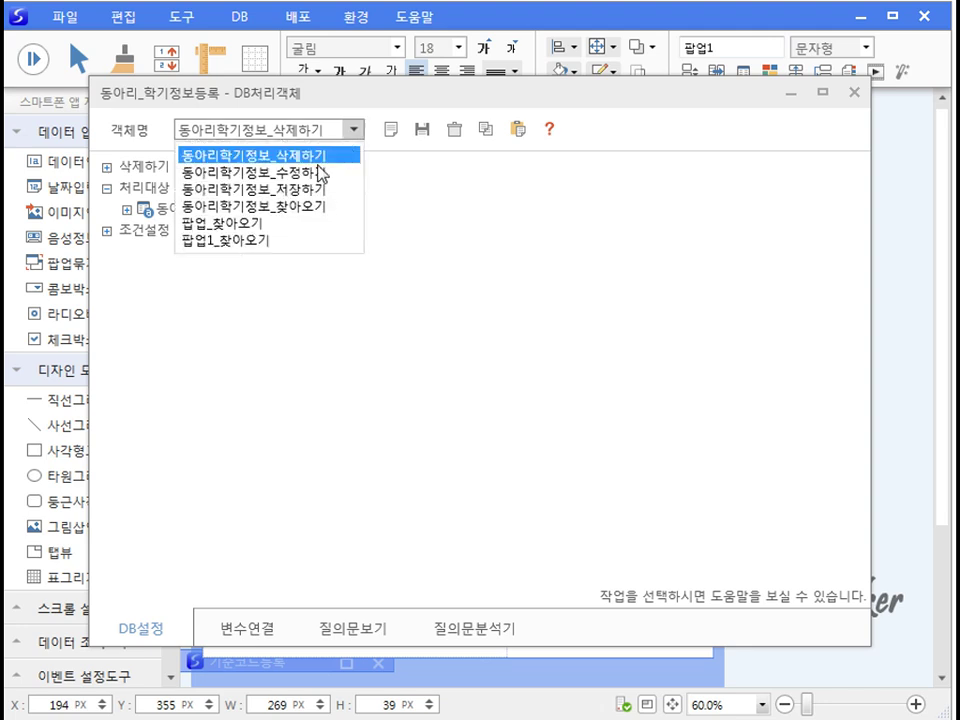
pyautogui.click(278, 241)
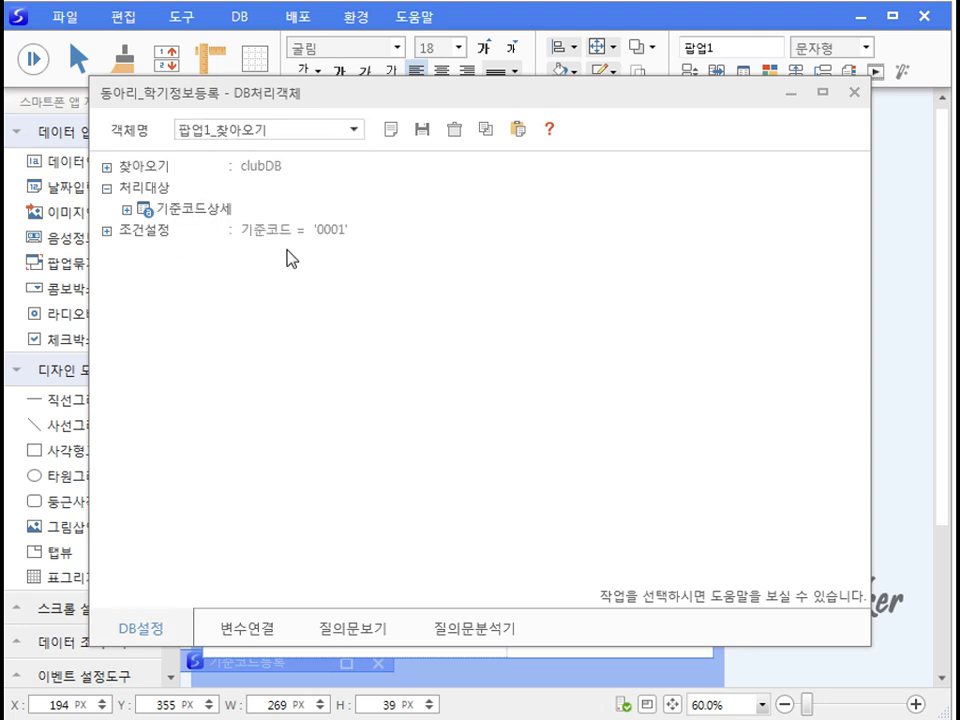
pyautogui.rightClick(679, 252)
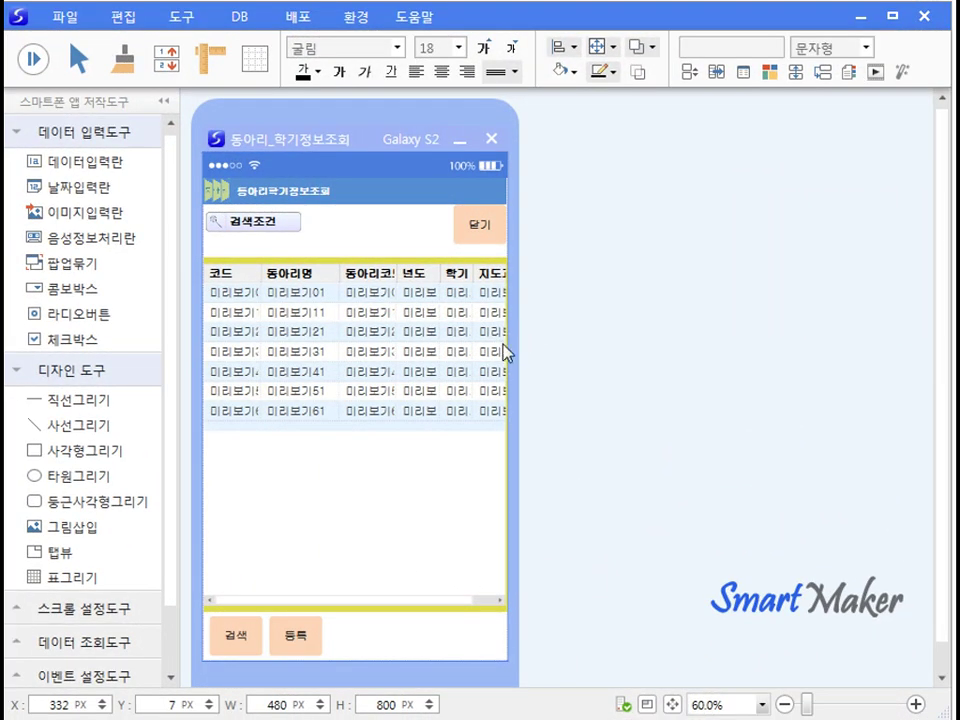
# Step: Run the app, open the 시인의마을 record's details, then close them
pyautogui.click(398, 498)
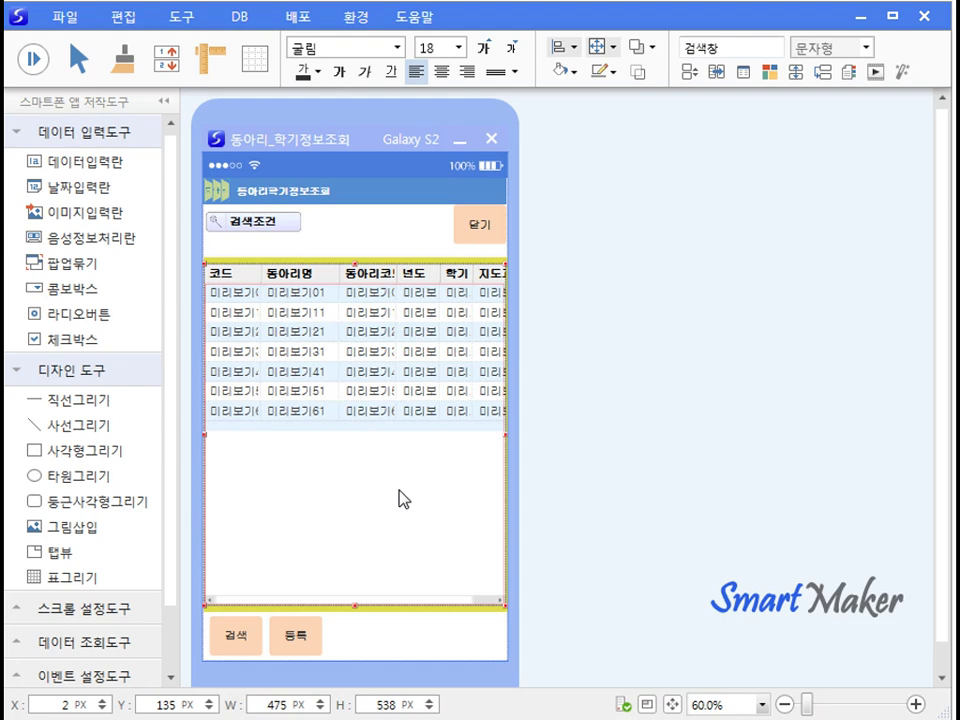
pyautogui.click(33, 62)
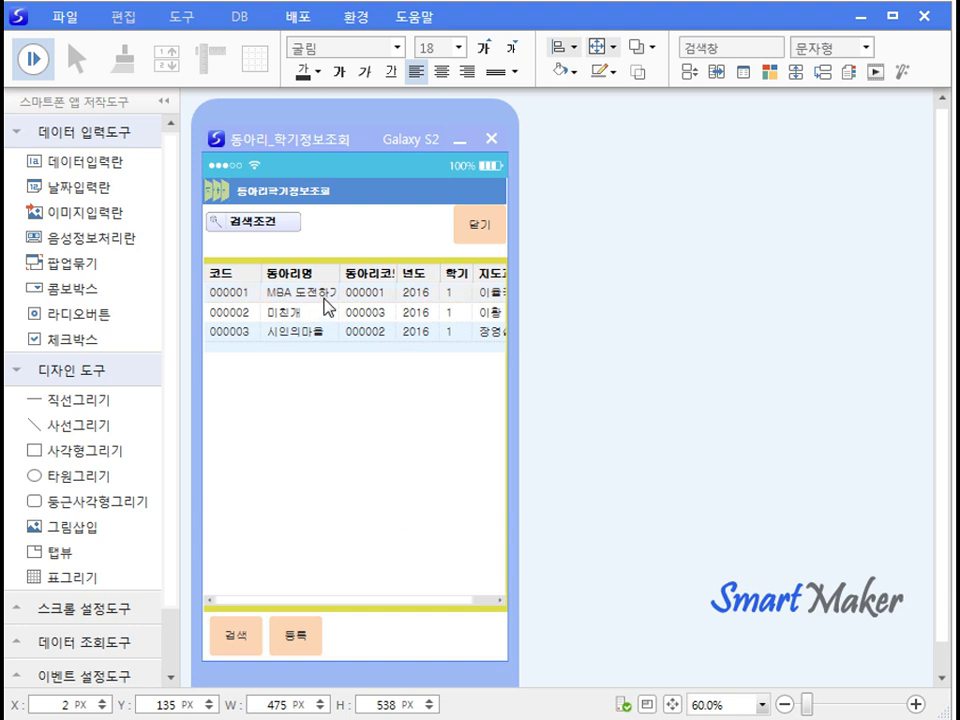
pyautogui.click(324, 334)
pyautogui.doubleClick(324, 334)
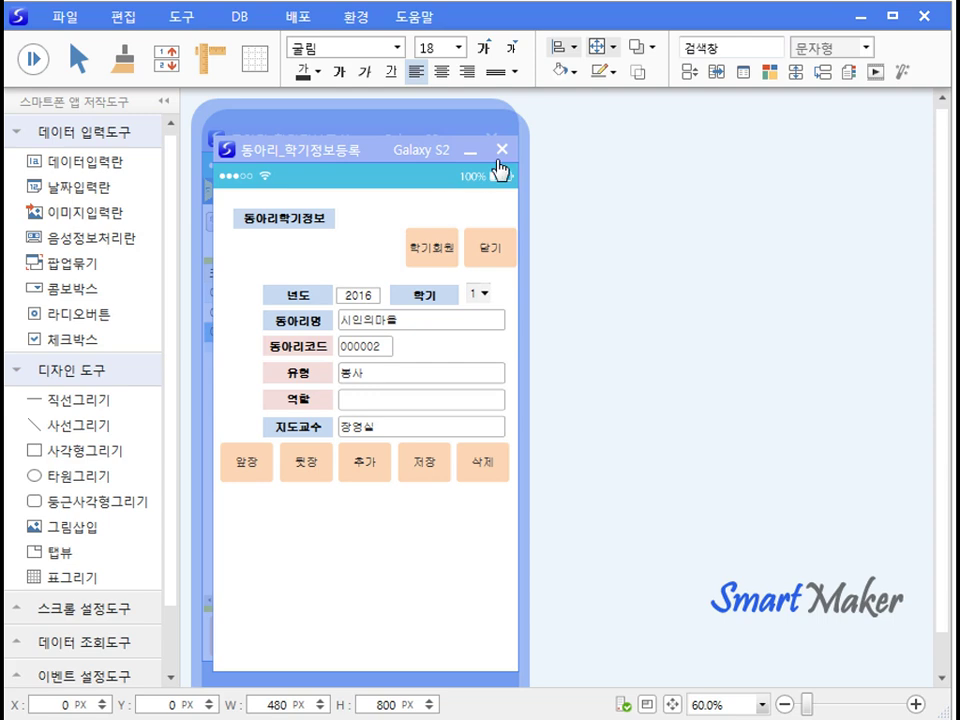
pyautogui.click(484, 247)
# Step: Register a new record with club 월드컵 and advisor 이황 from the lookups, and save it
pyautogui.click(309, 638)
pyautogui.click(356, 326)
pyautogui.doubleClick(366, 482)
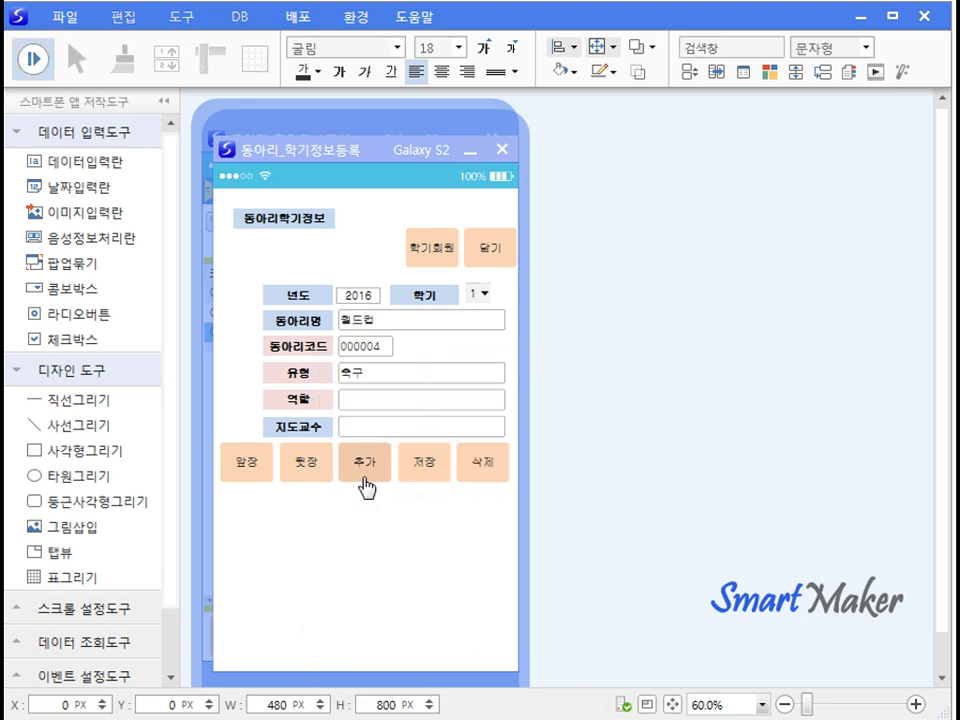
pyautogui.click(352, 430)
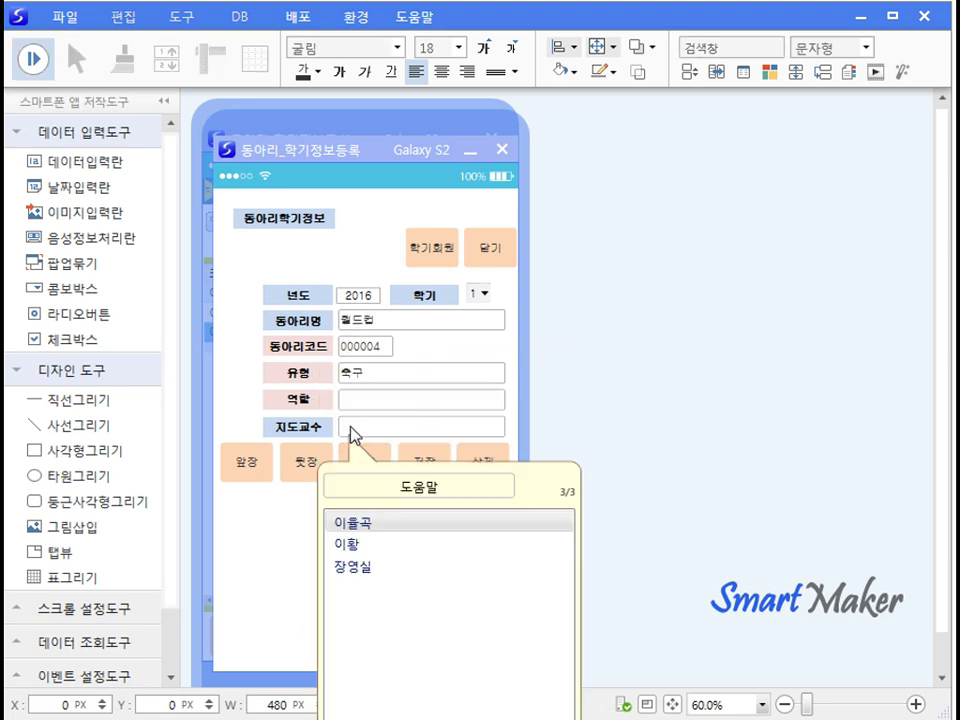
pyautogui.doubleClick(347, 544)
pyautogui.click(426, 476)
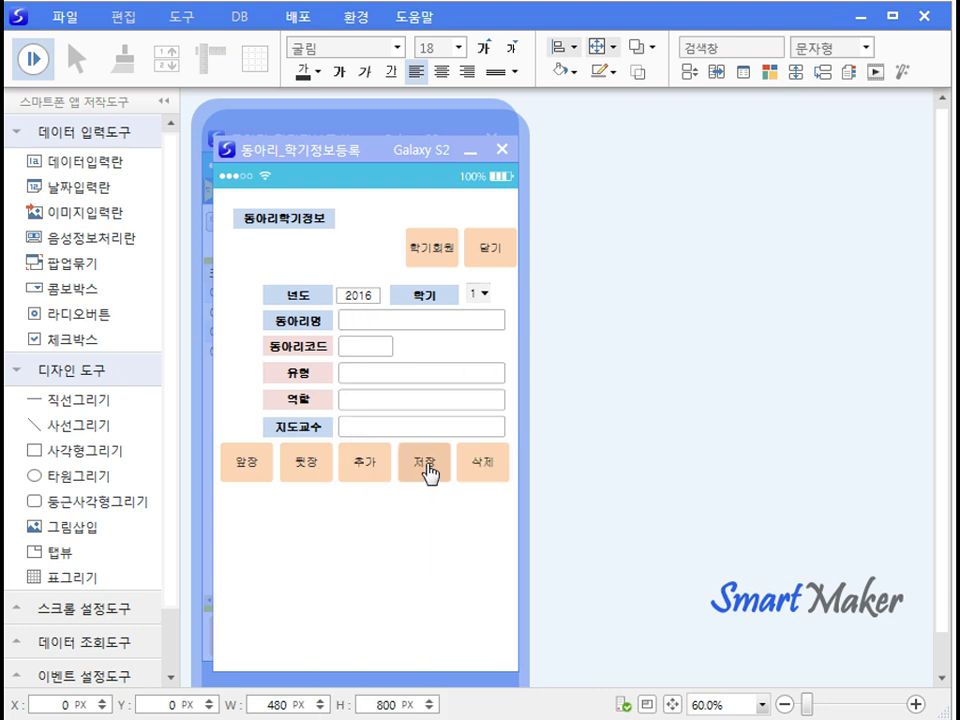
pyautogui.click(228, 461)
# Step: Rerun the app, request 학기회원 with no semester, acknowledge the warning, and close the window
pyautogui.click(492, 248)
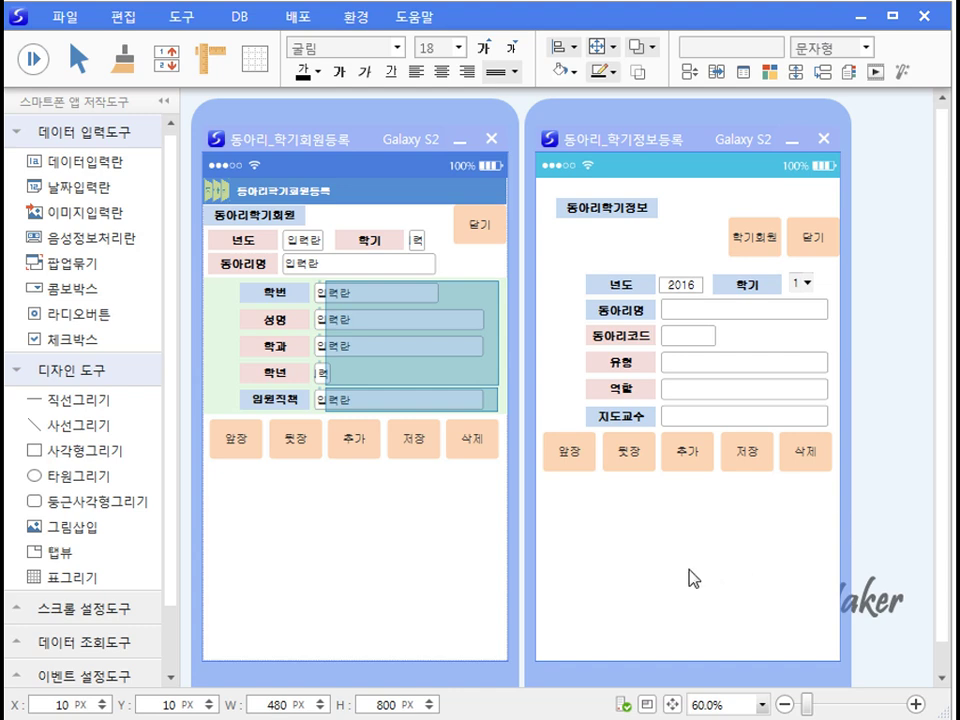
pyautogui.press('F5')
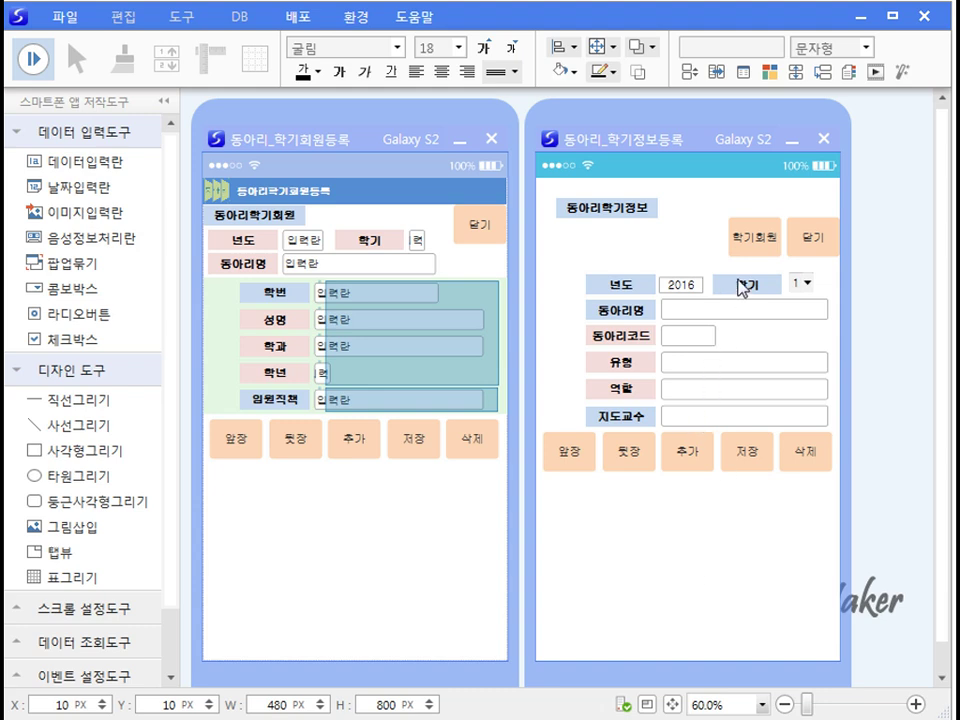
pyautogui.click(760, 250)
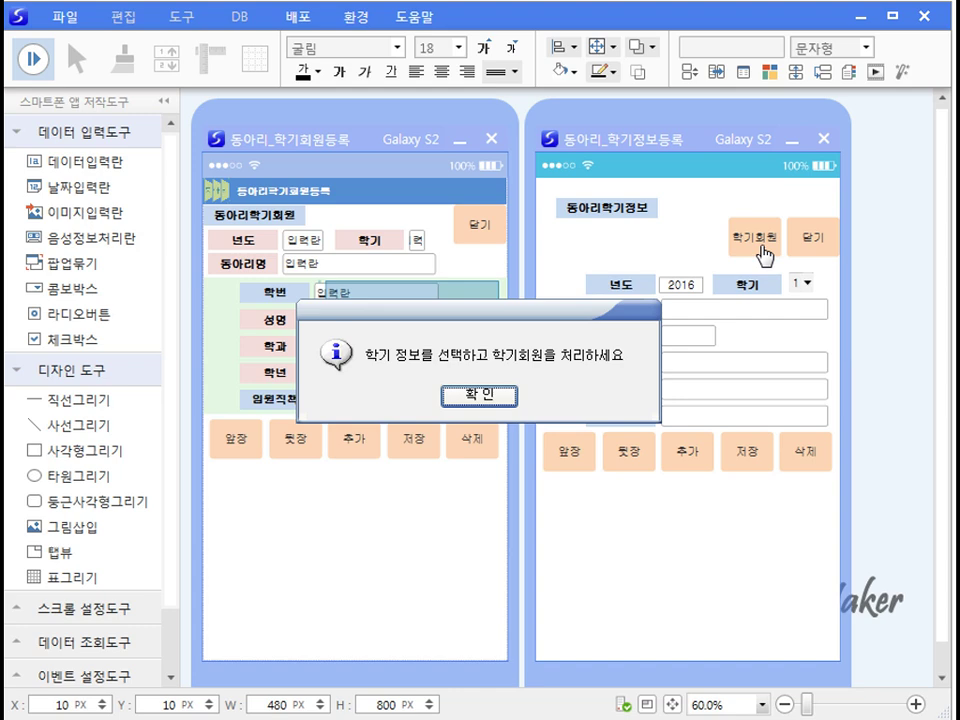
pyautogui.click(485, 395)
pyautogui.click(834, 140)
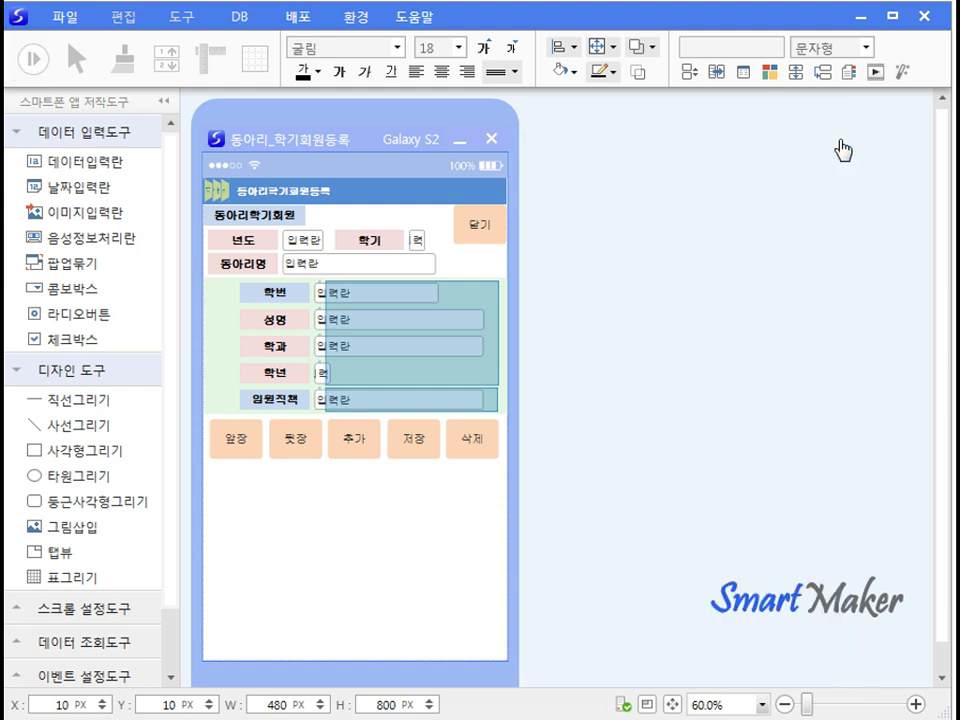
# Step: Create a new form from the 빈 폼 template beside the existing one
pyautogui.click(381, 543)
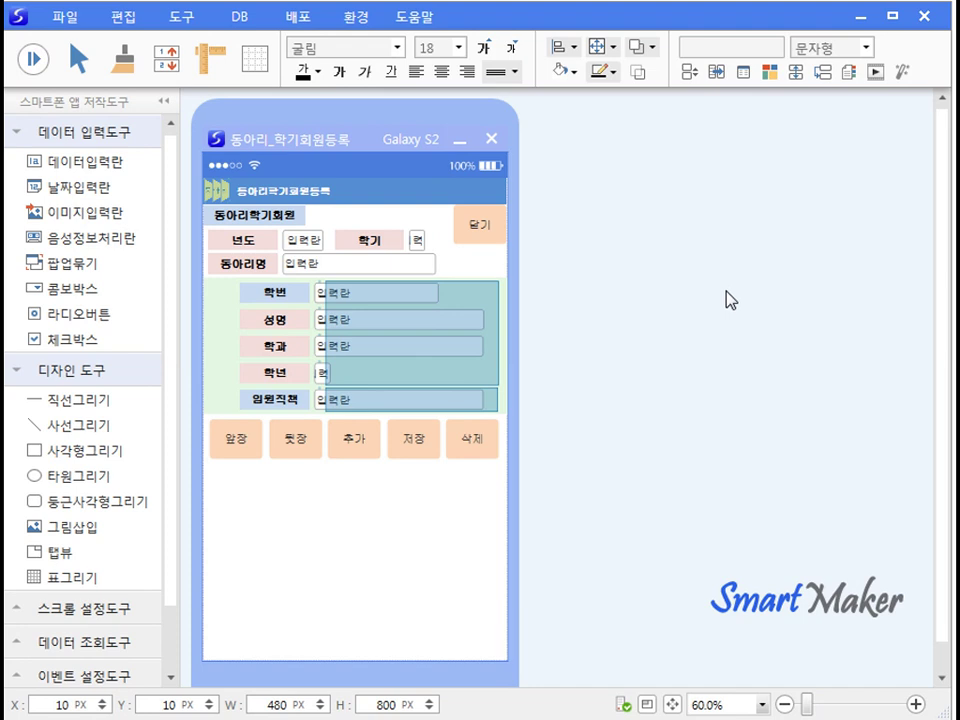
pyautogui.moveTo(343, 141); pyautogui.dragTo(614, 143)
pyautogui.click(65, 17)
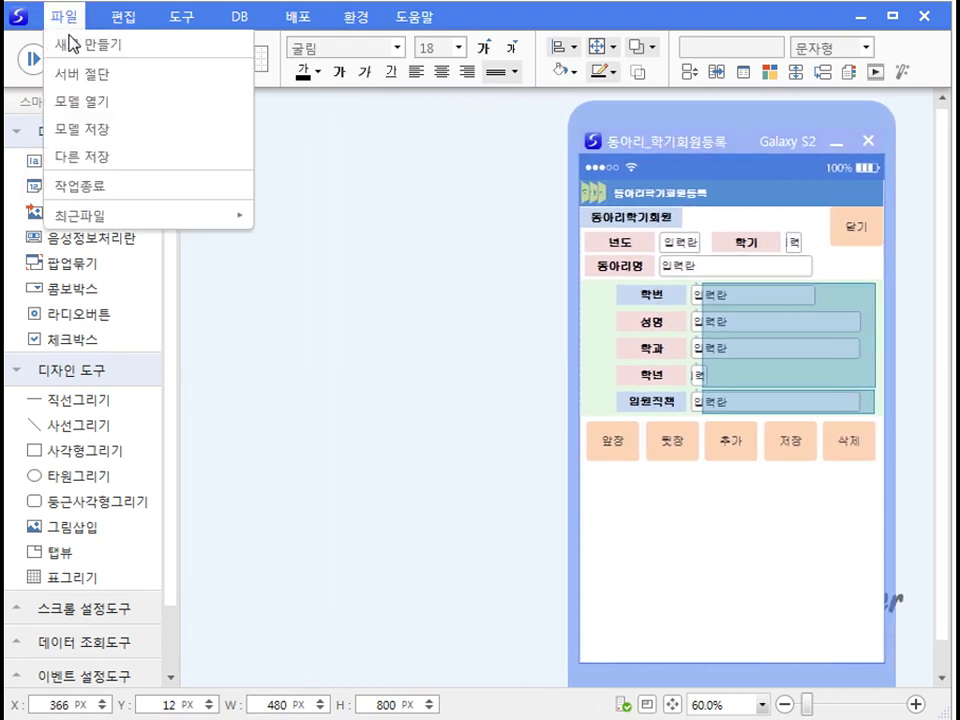
pyautogui.click(78, 44)
pyautogui.doubleClick(261, 251)
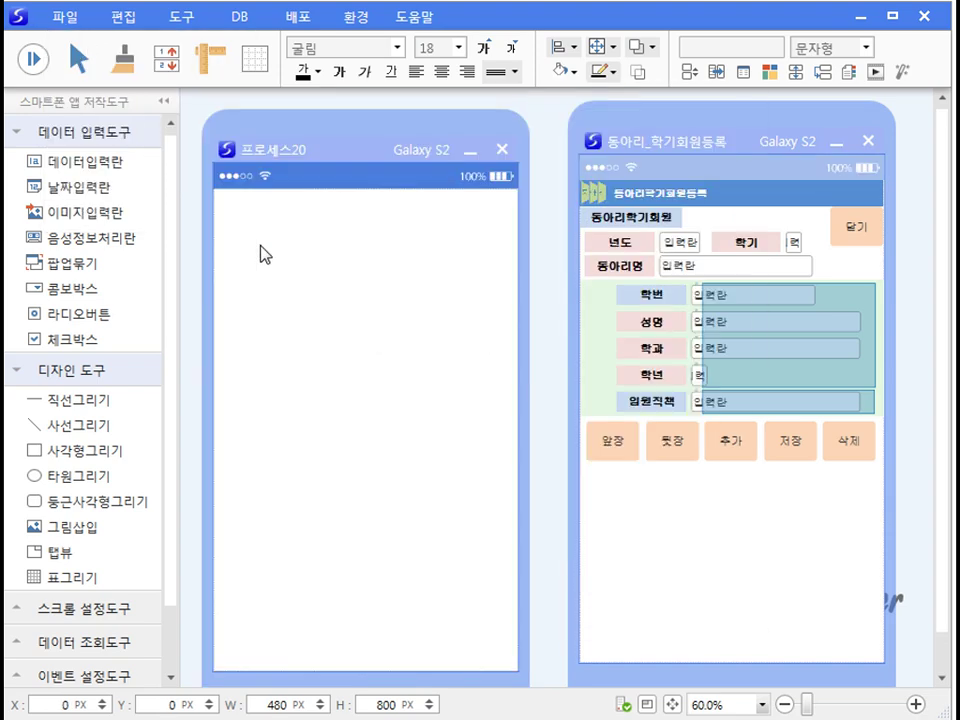
pyautogui.moveTo(286, 160); pyautogui.dragTo(272, 150)
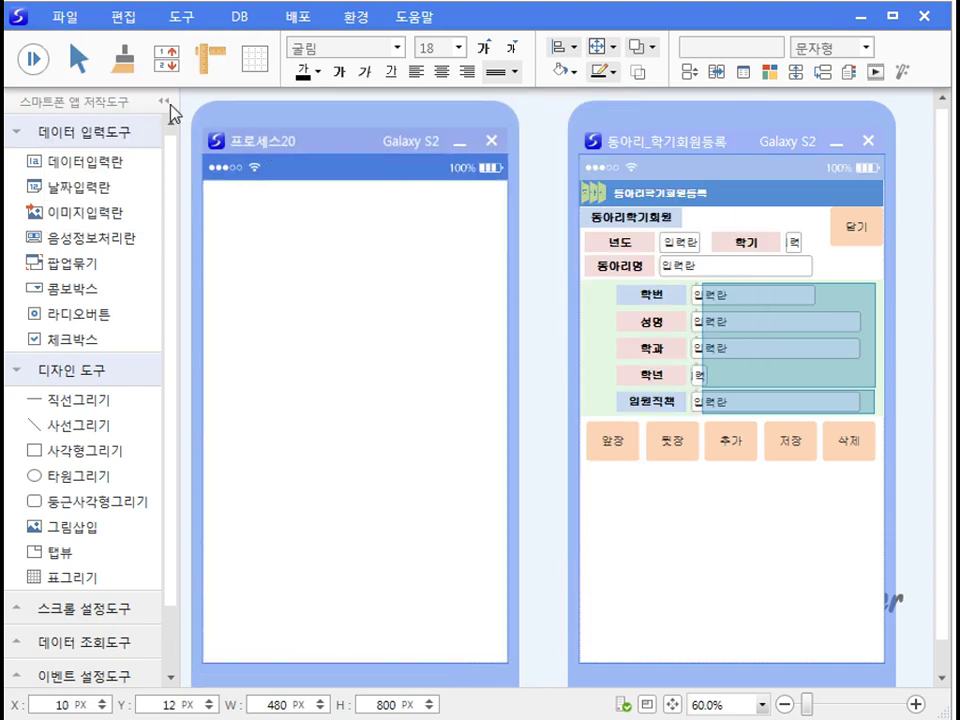
# Step: Save the new form as the model 동아리_학기회원등록
pyautogui.click(68, 20)
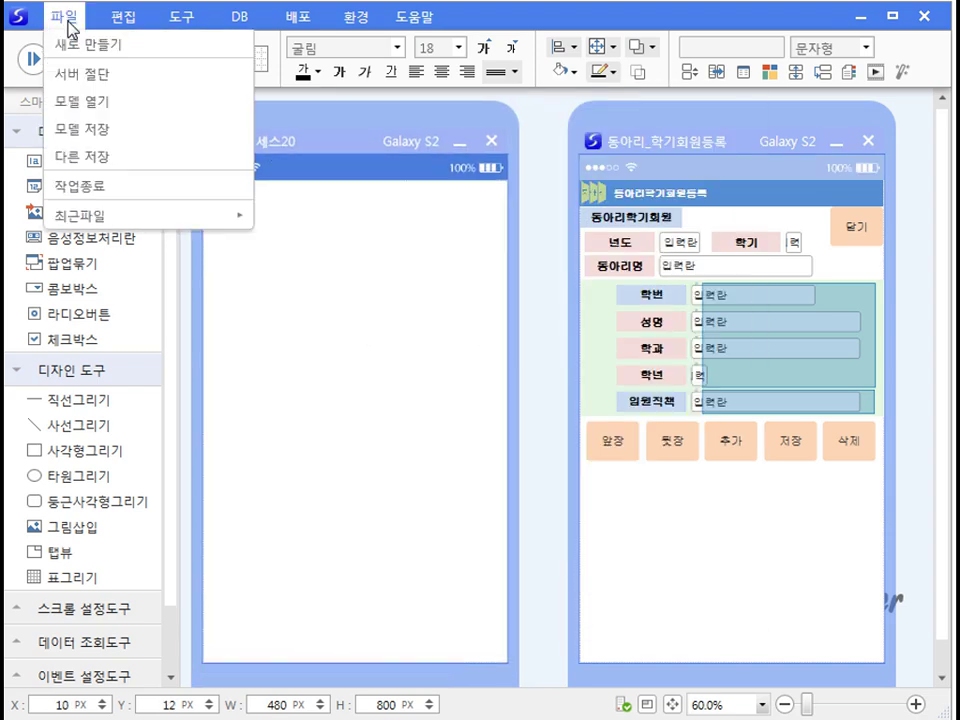
pyautogui.click(96, 129)
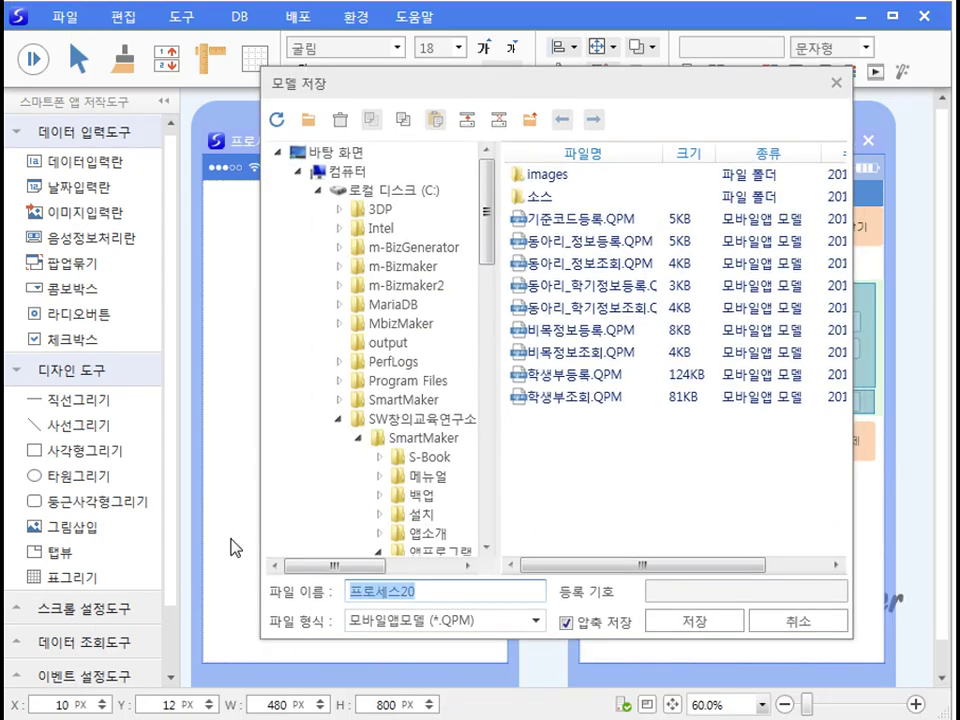
pyautogui.write('동아리_학기회원등록')
pyautogui.click(696, 624)
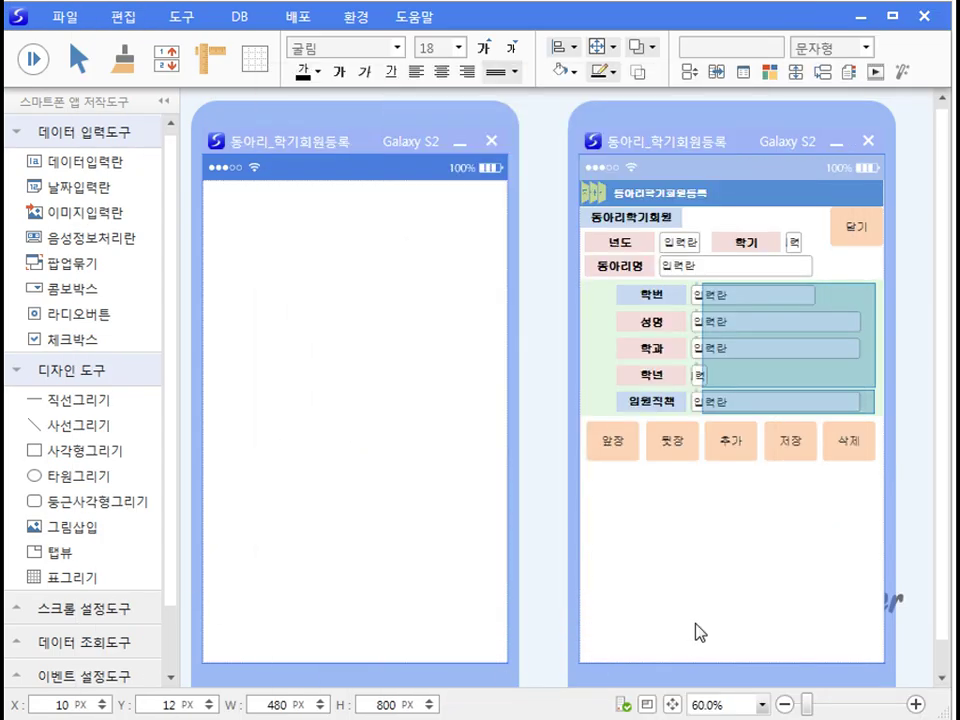
# Step: Copy the 동아리학기회원 title label onto the blank form and widen the form's frame
pyautogui.click(658, 225)
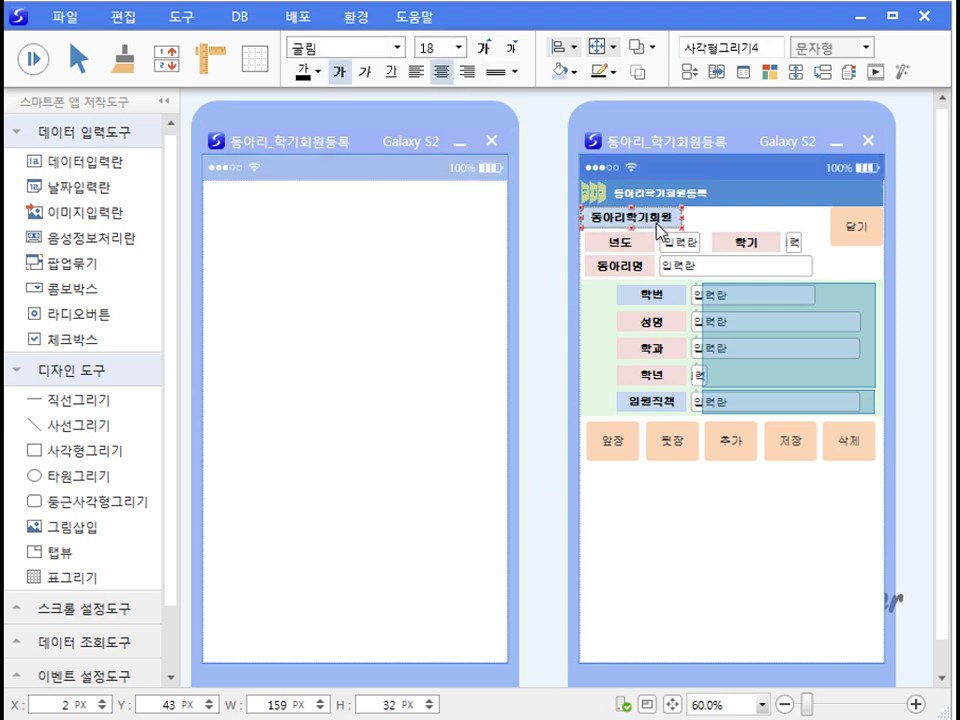
pyautogui.click(253, 257)
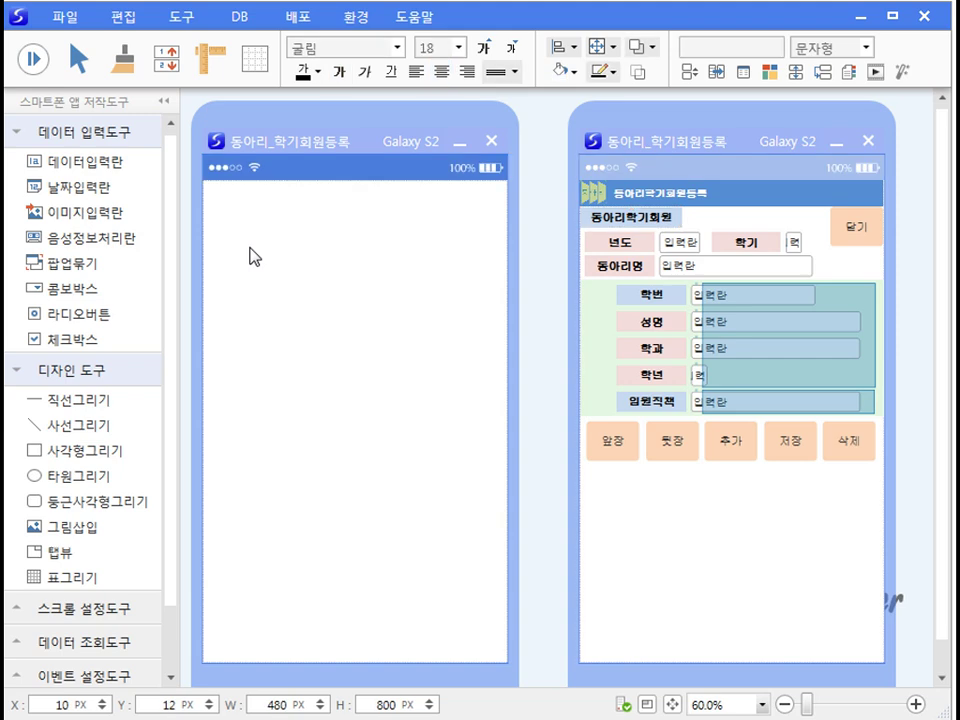
pyautogui.hotkey('ctrl', 'v')
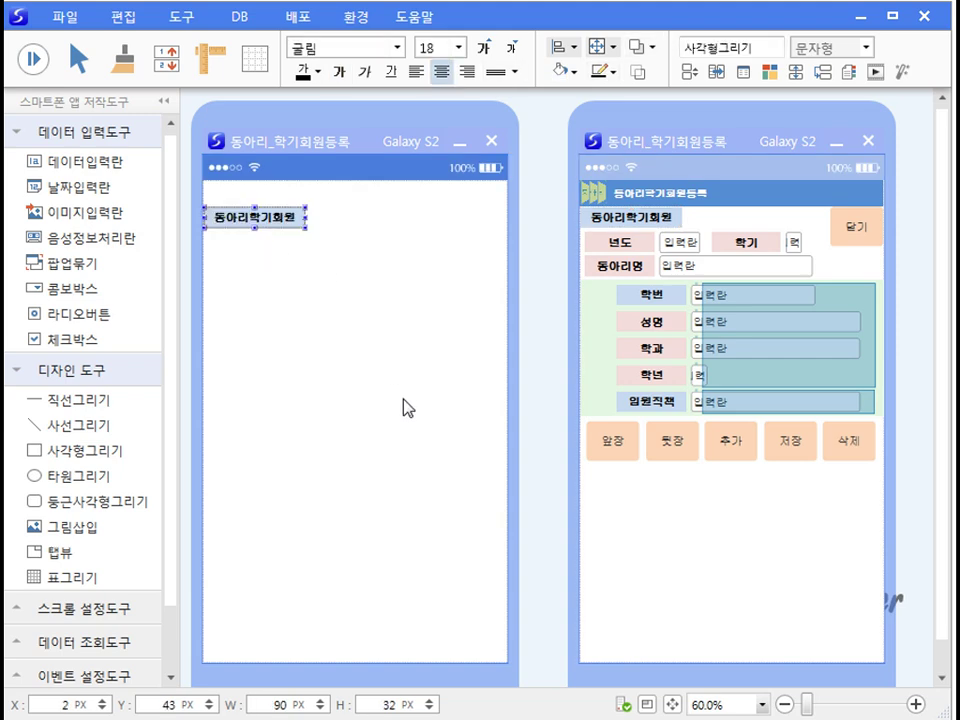
pyautogui.click(403, 399)
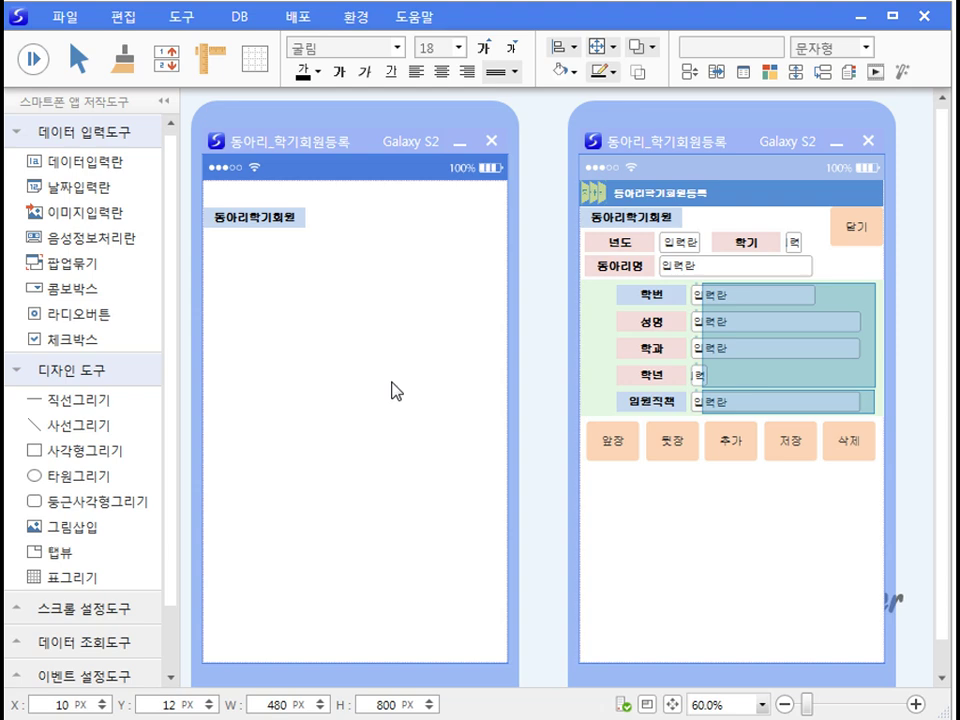
pyautogui.moveTo(512, 377); pyautogui.dragTo(706, 386)
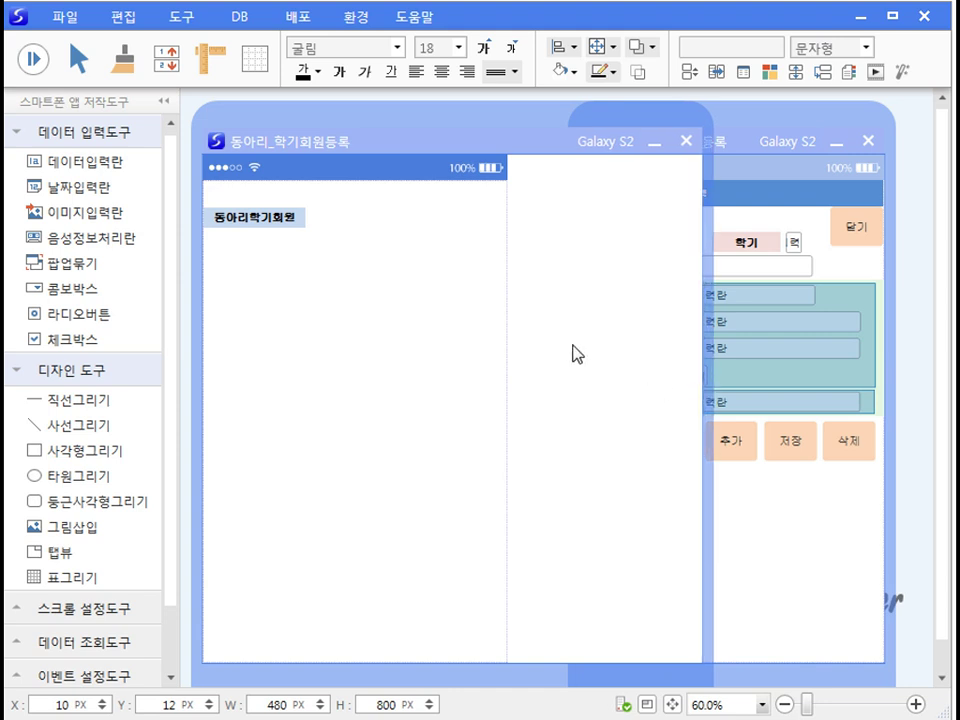
# Step: Add a 회원코드 label with a narrowed 데이터입력란 field beside it
pyautogui.moveTo(80, 450); pyautogui.dragTo(550, 242)
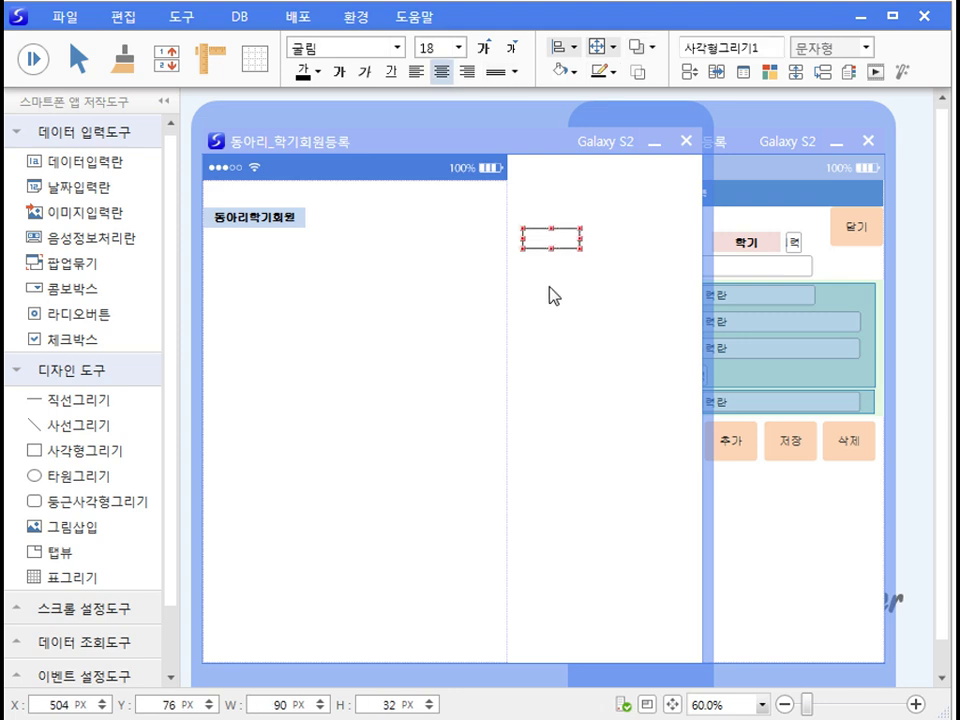
pyautogui.write('회원코드')
pyautogui.click(540, 403)
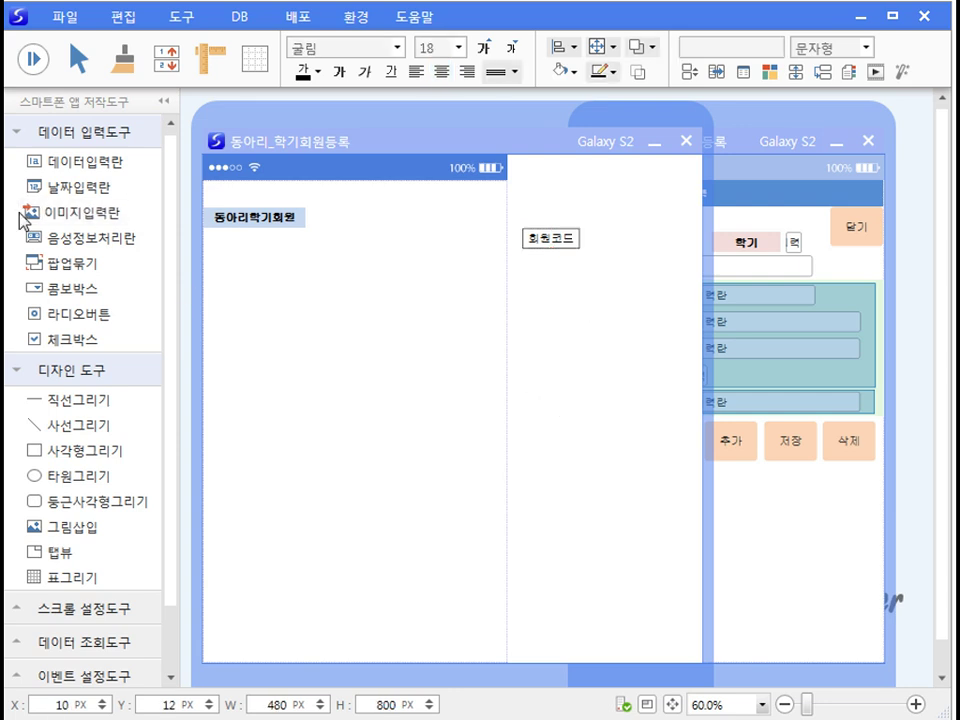
pyautogui.moveTo(62, 162); pyautogui.dragTo(643, 238)
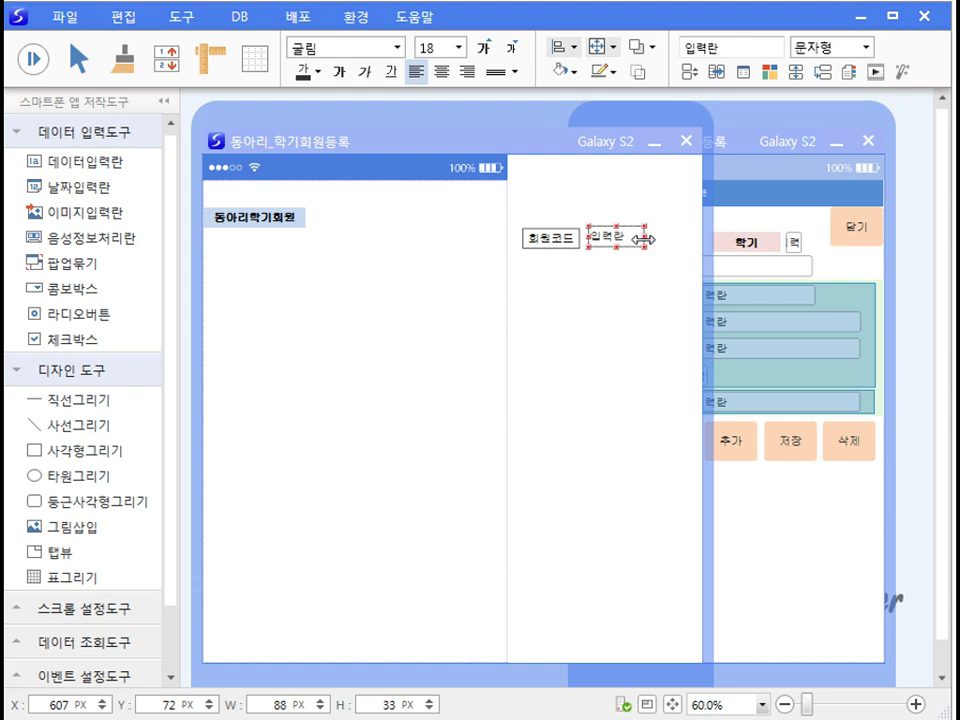
pyautogui.click(623, 327)
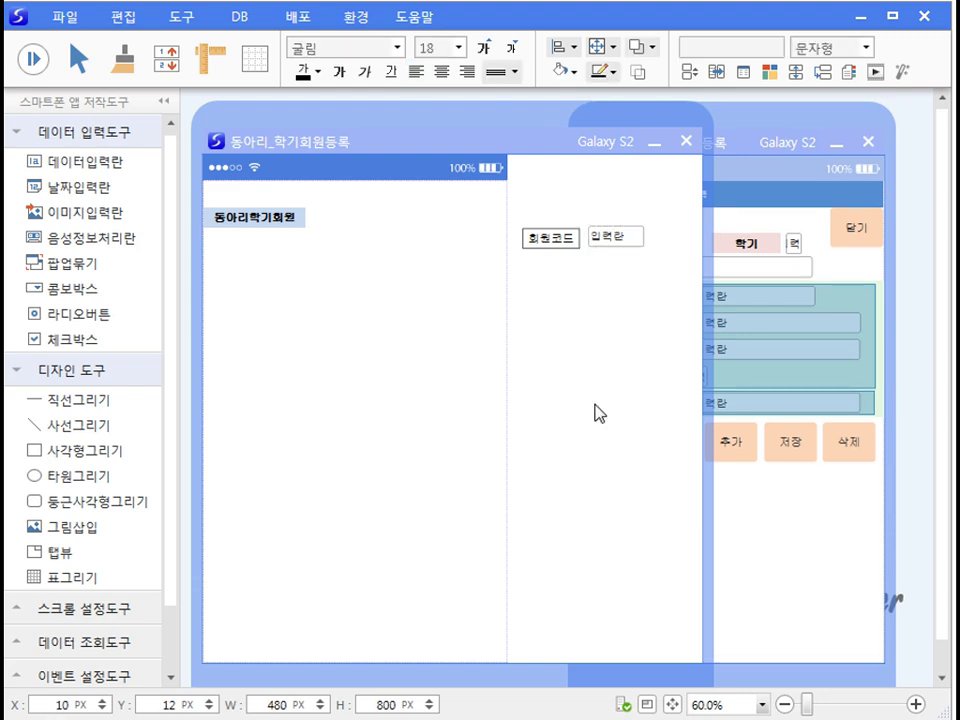
# Step: Paste the 년도, 학기, 동아리명 and 코드 labels and place input fields beside 코드 and 년도
pyautogui.hotkey('ctrl', 'v')
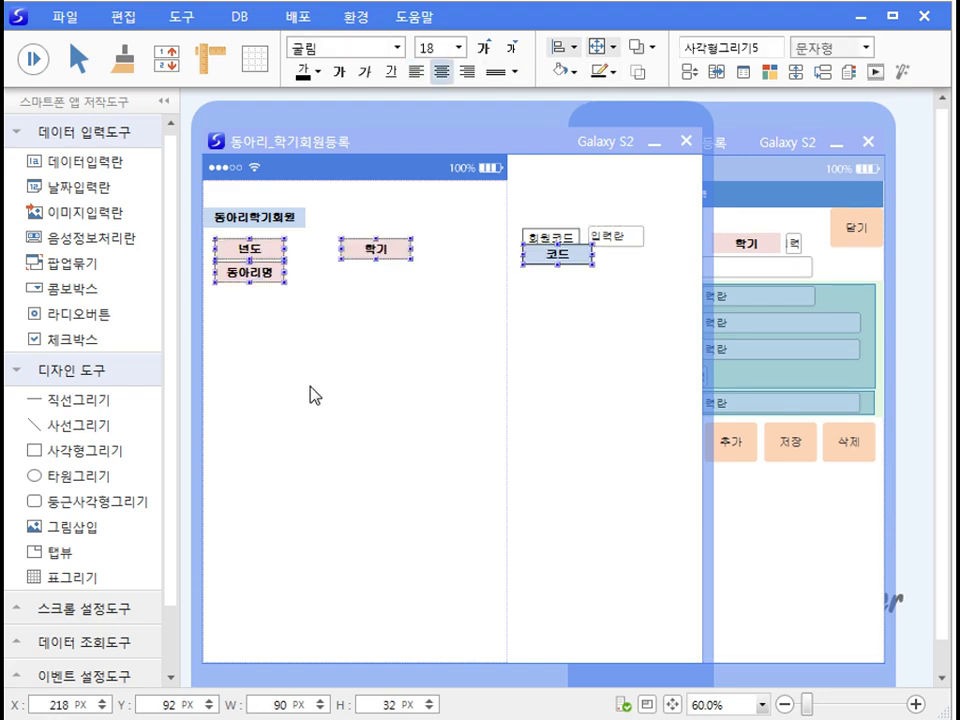
pyautogui.click(480, 421)
pyautogui.click(105, 165)
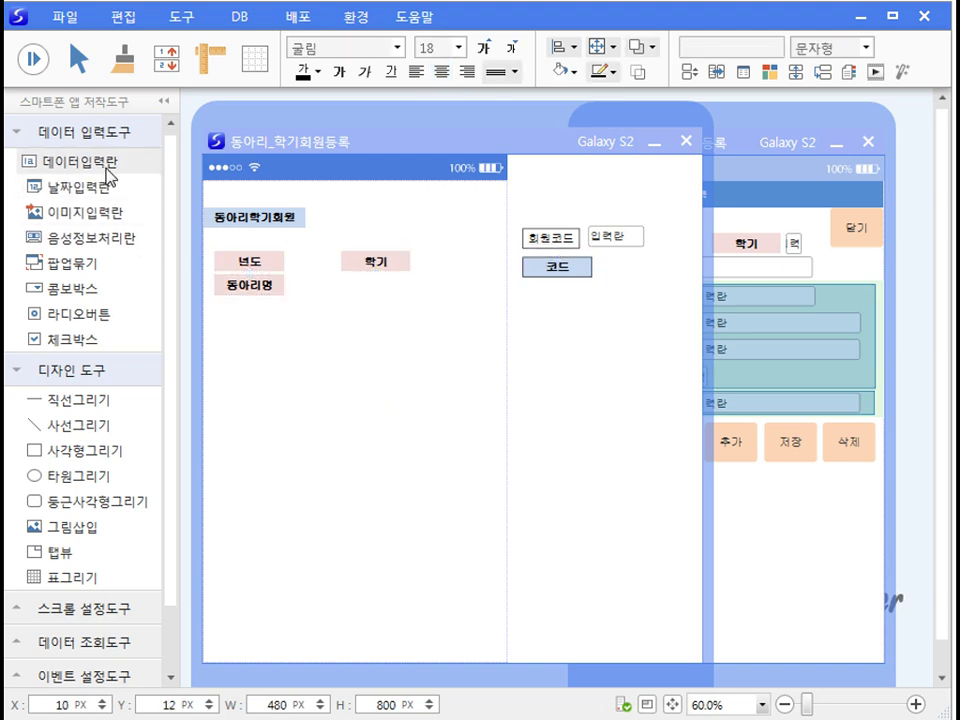
pyautogui.click(642, 268)
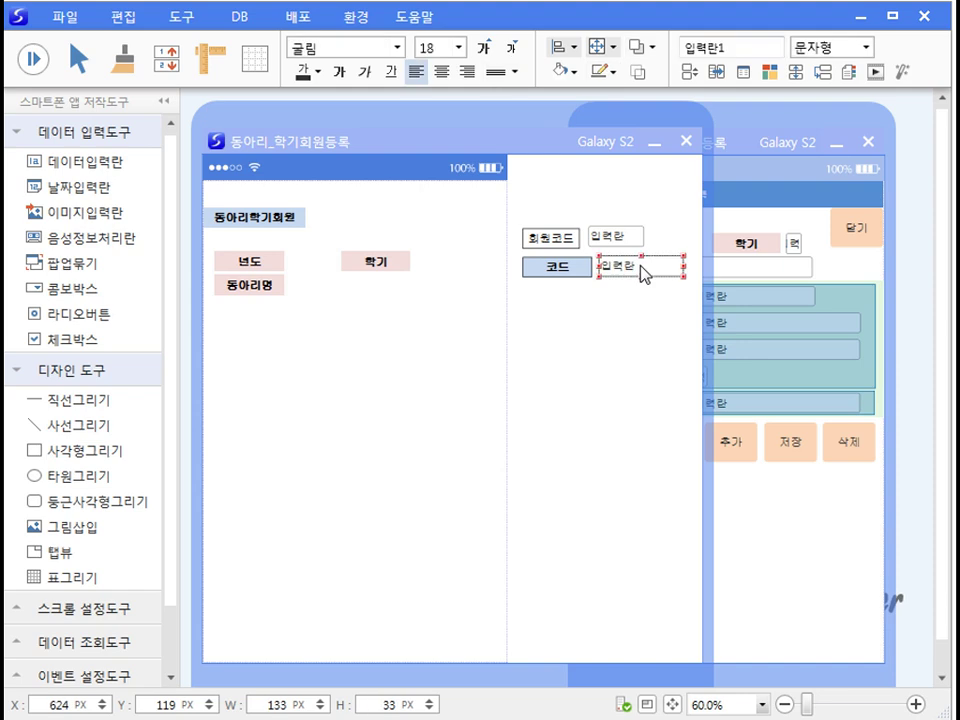
pyautogui.click(50, 165)
pyautogui.click(333, 268)
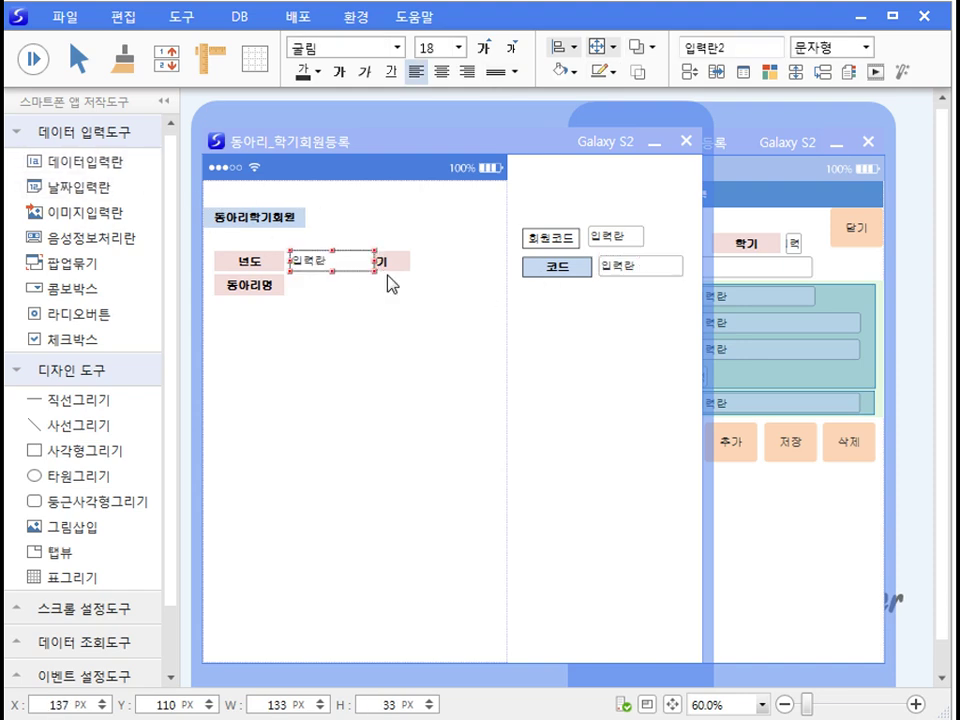
# Step: Duplicate the input field beside the 학기 and 동아리명 labels
pyautogui.hotkey('ctrl', 'Right')
pyautogui.press('Right')
pyautogui.press('Right')
pyautogui.press('Right')
pyautogui.press('Right')
pyautogui.press('Right')
pyautogui.press('Right')
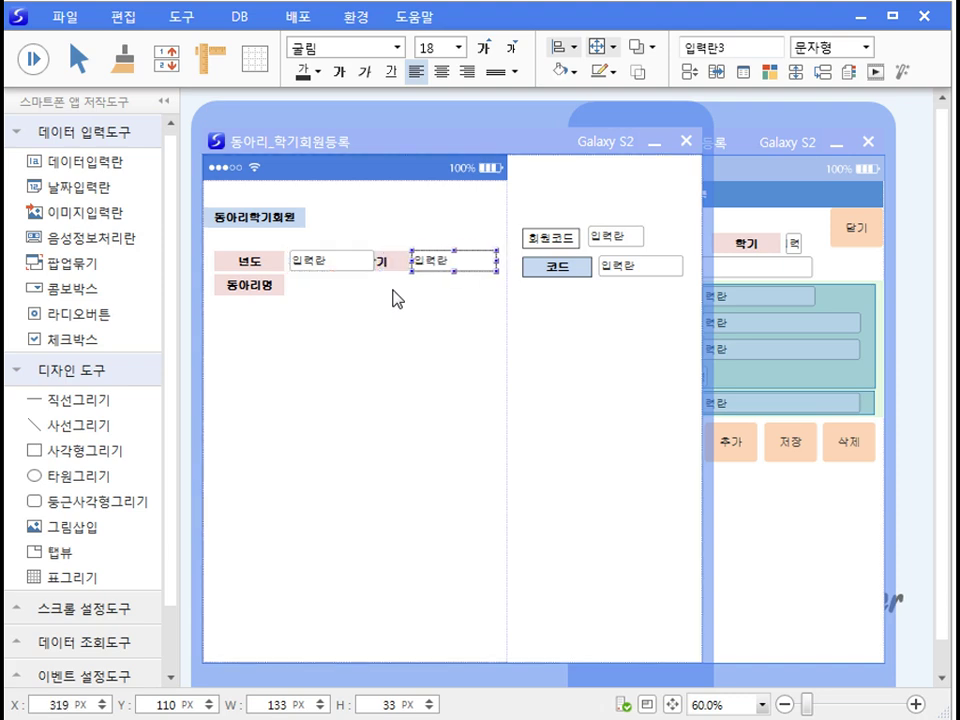
pyautogui.hotkey('ctrl', 'Left')
pyautogui.press('Down')
pyautogui.press('Down')
pyautogui.press('Down')
pyautogui.press('Left')
pyautogui.press('Left')
pyautogui.press('Left')
pyautogui.press('Left')
pyautogui.press('Left')
pyautogui.press('Left')
pyautogui.press('Down')
pyautogui.press('Left')
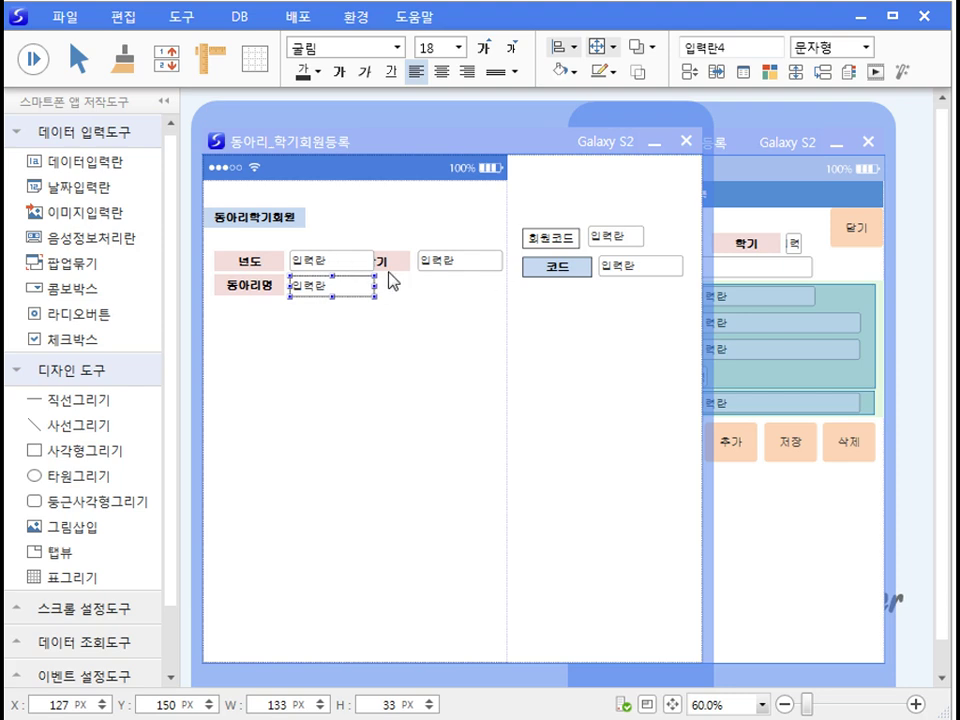
# Step: Make the 코드, 년도 and 학기 fields read-only and open 동아리명's style settings
pyautogui.rightClick(620, 266)
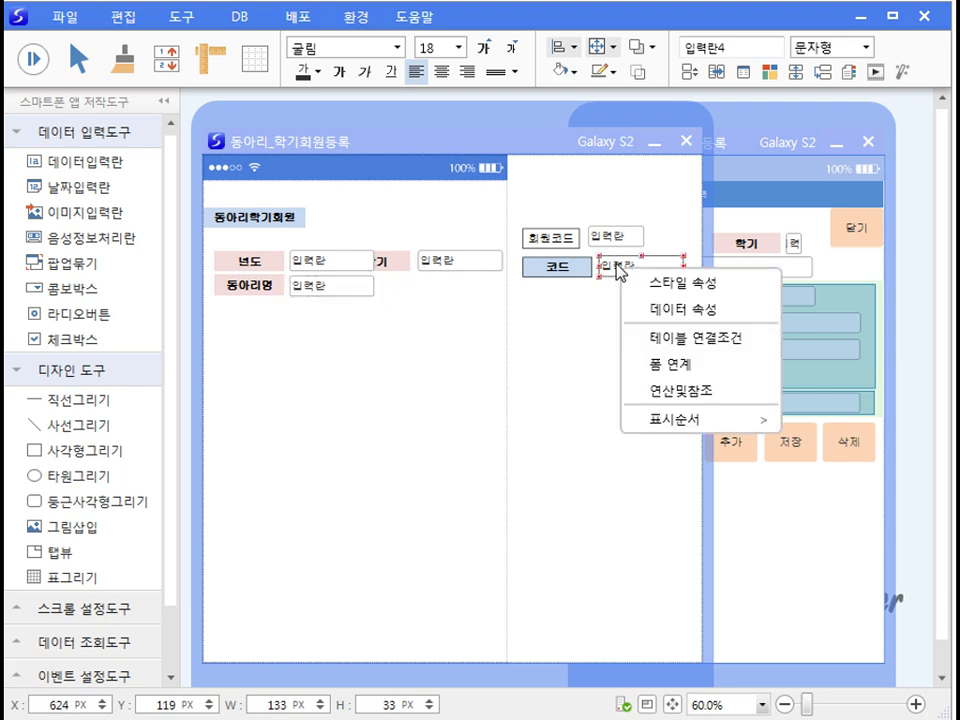
pyautogui.click(690, 291)
pyautogui.click(866, 439)
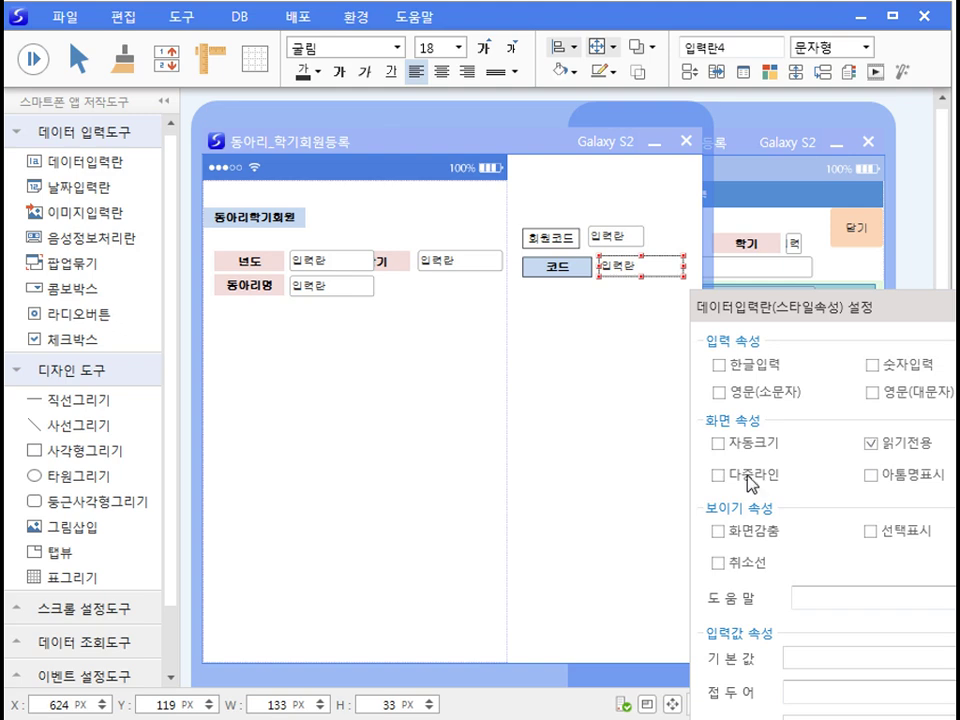
pyautogui.click(386, 285)
pyautogui.rightClick(345, 262)
pyautogui.click(396, 283)
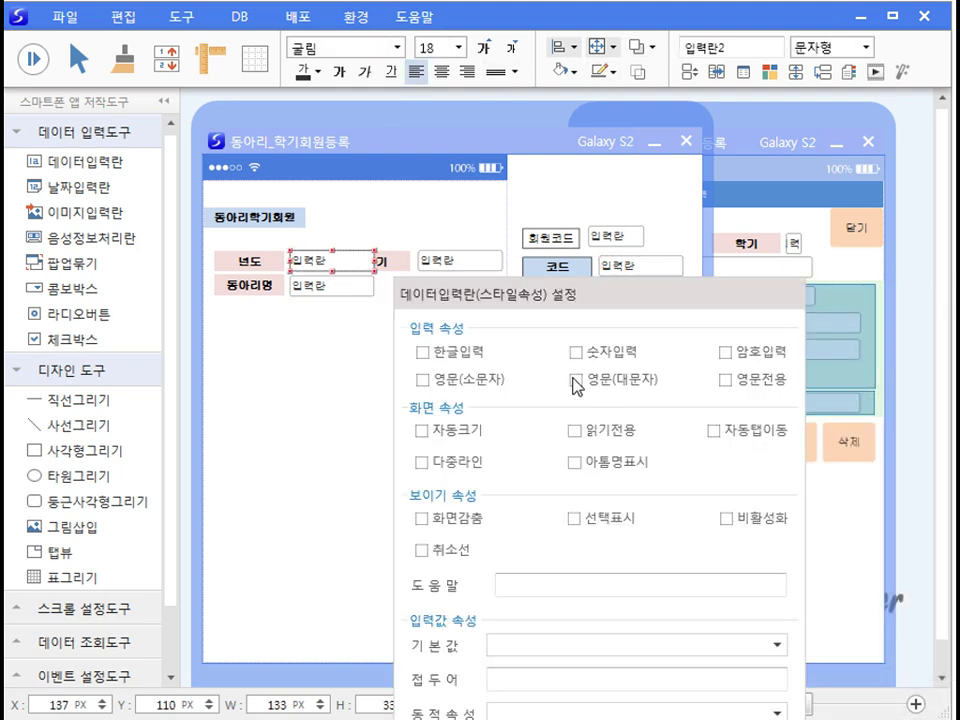
pyautogui.click(574, 433)
pyautogui.rightClick(454, 268)
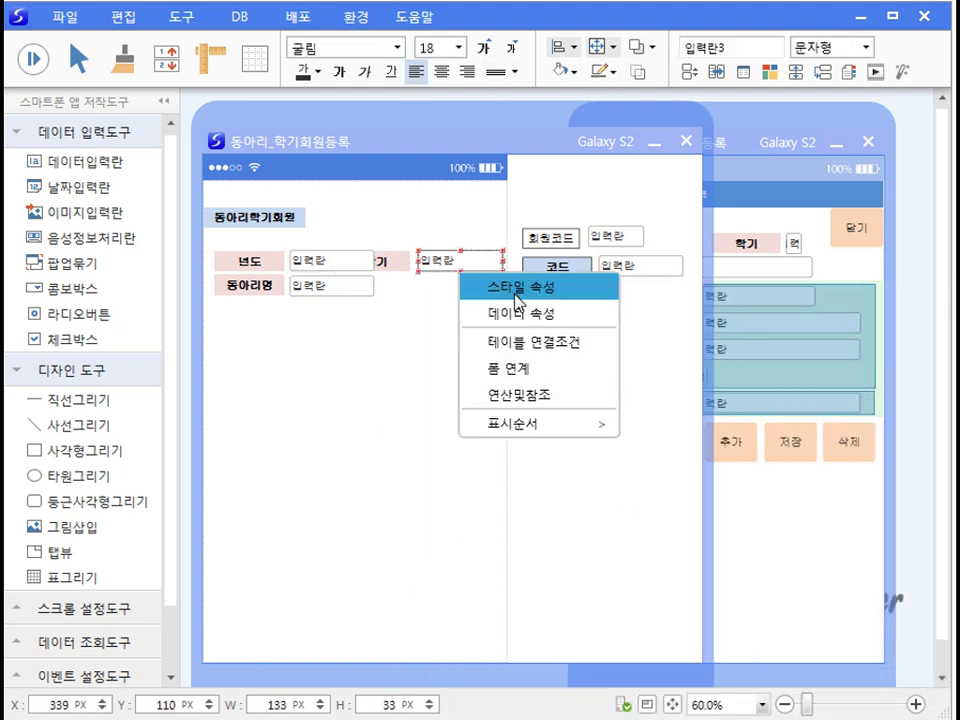
pyautogui.click(503, 285)
pyautogui.click(694, 447)
pyautogui.rightClick(312, 288)
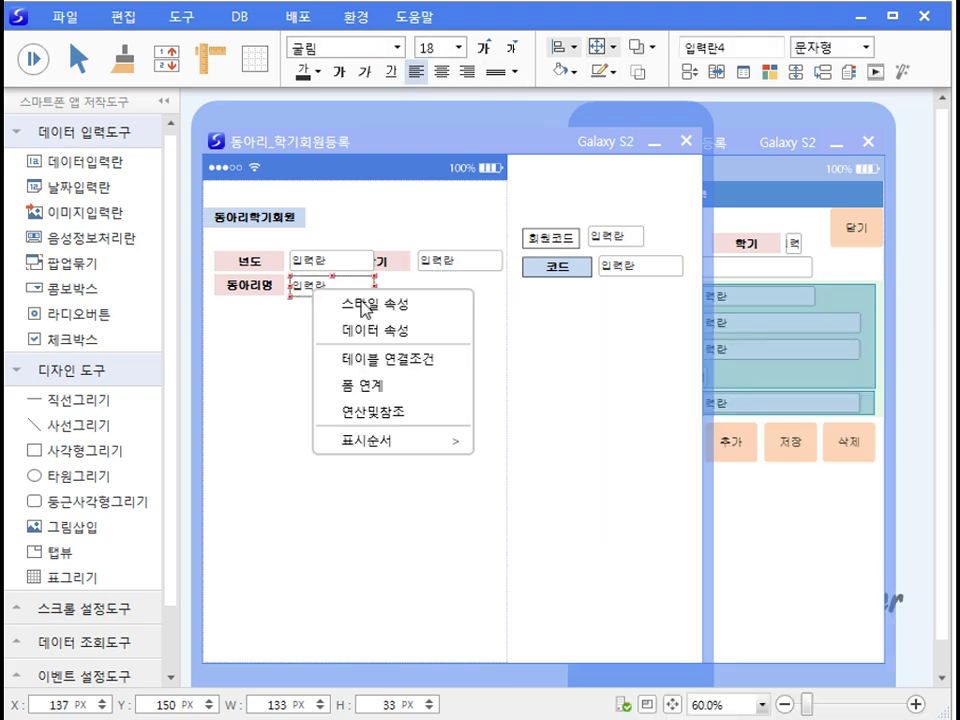
pyautogui.click(345, 302)
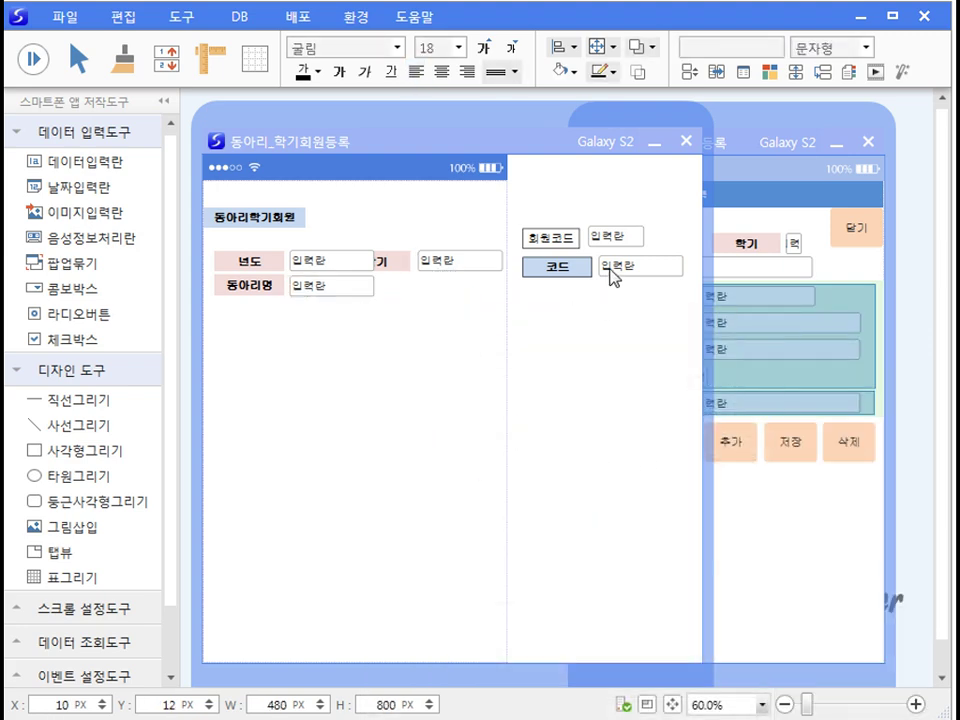
# Step: Narrow the 코드, 년도 and 학기 fields and widen the 동아리명 field
pyautogui.rightClick(614, 272)
pyautogui.click(561, 321)
pyautogui.moveTo(684, 266); pyautogui.dragTo(648, 272)
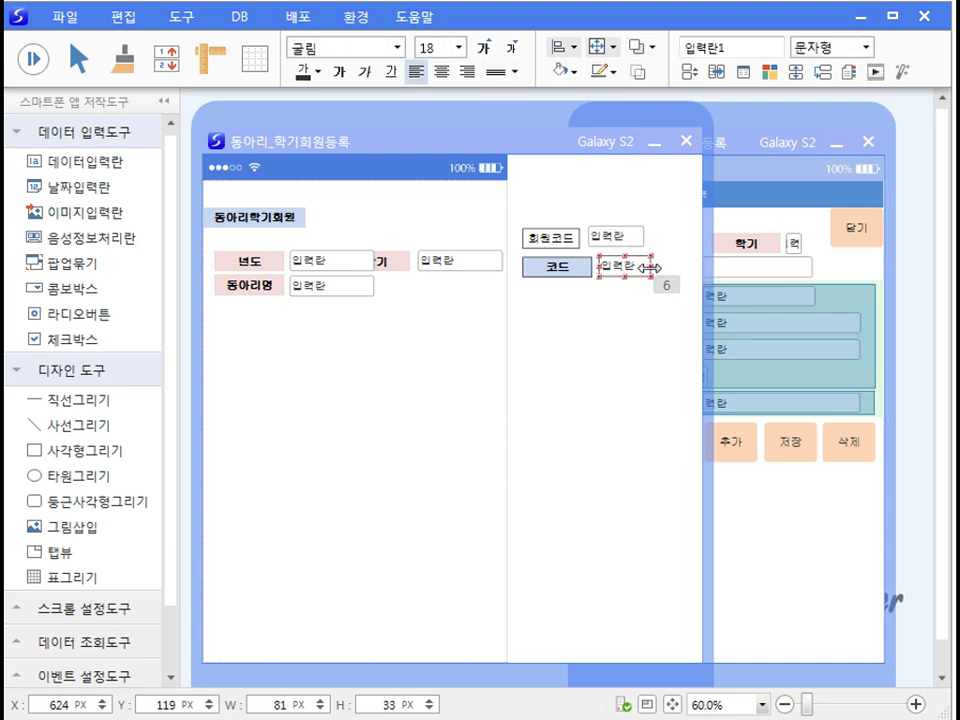
pyautogui.click(366, 263)
pyautogui.moveTo(370, 262); pyautogui.dragTo(329, 261)
pyautogui.click(460, 261)
pyautogui.moveTo(500, 261); pyautogui.dragTo(432, 261)
pyautogui.click(320, 287)
pyautogui.moveTo(370, 286); pyautogui.dragTo(461, 281)
pyautogui.click(440, 357)
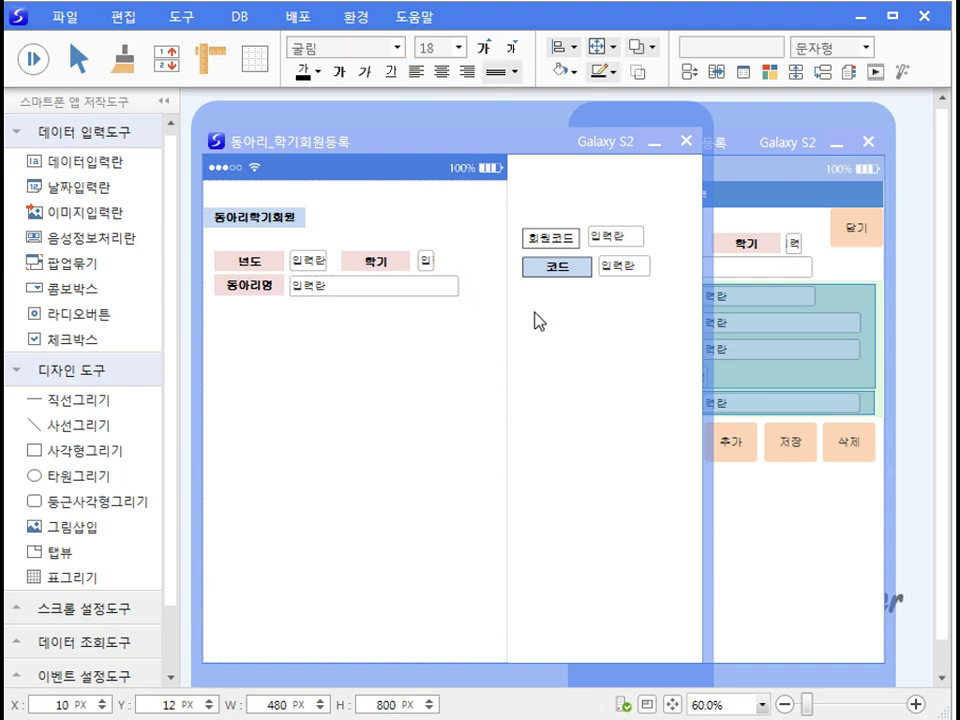
# Step: Set default values 한국_코드 for 코드 and 전역_년도 for 년도
pyautogui.rightClick(620, 274)
pyautogui.click(650, 300)
pyautogui.moveTo(793, 321); pyautogui.dragTo(475, 165)
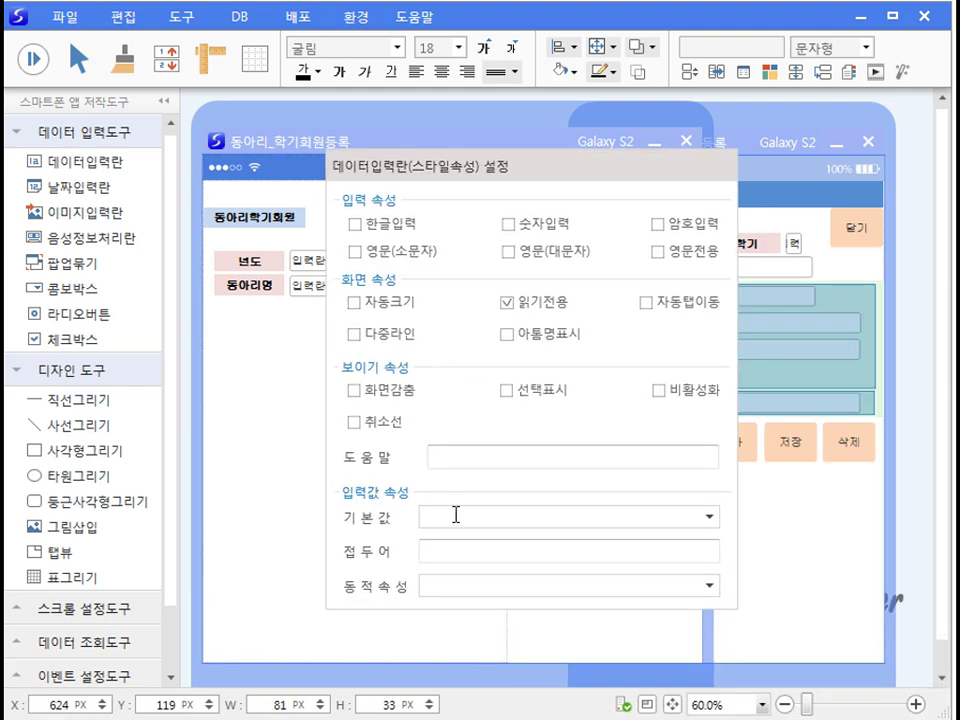
pyautogui.write('한국_코드')
pyautogui.press('Return')
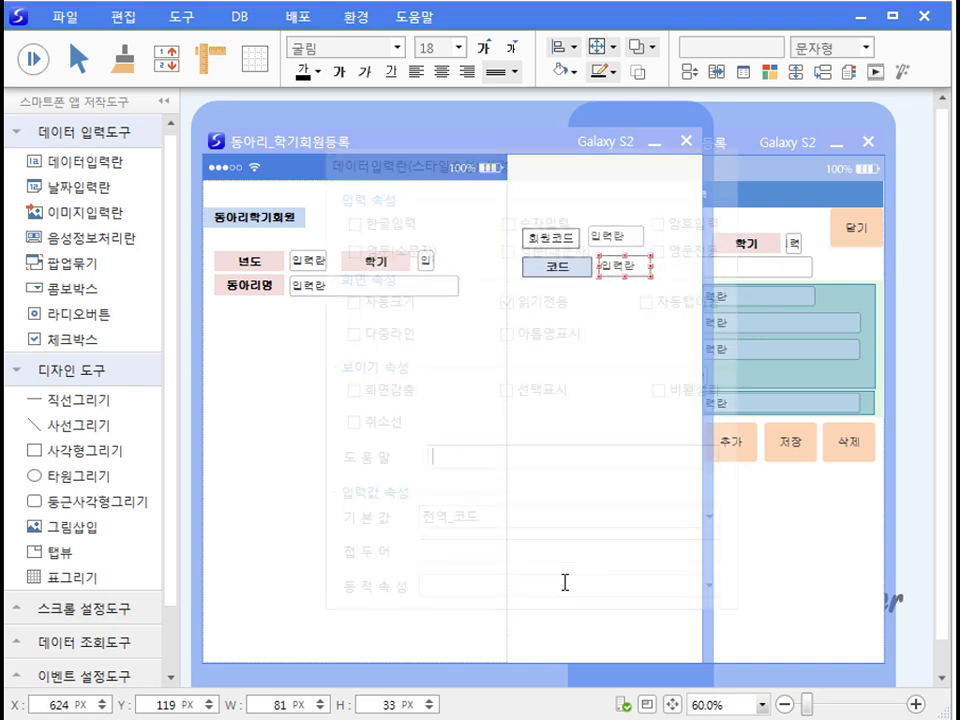
pyautogui.rightClick(312, 261)
pyautogui.click(364, 274)
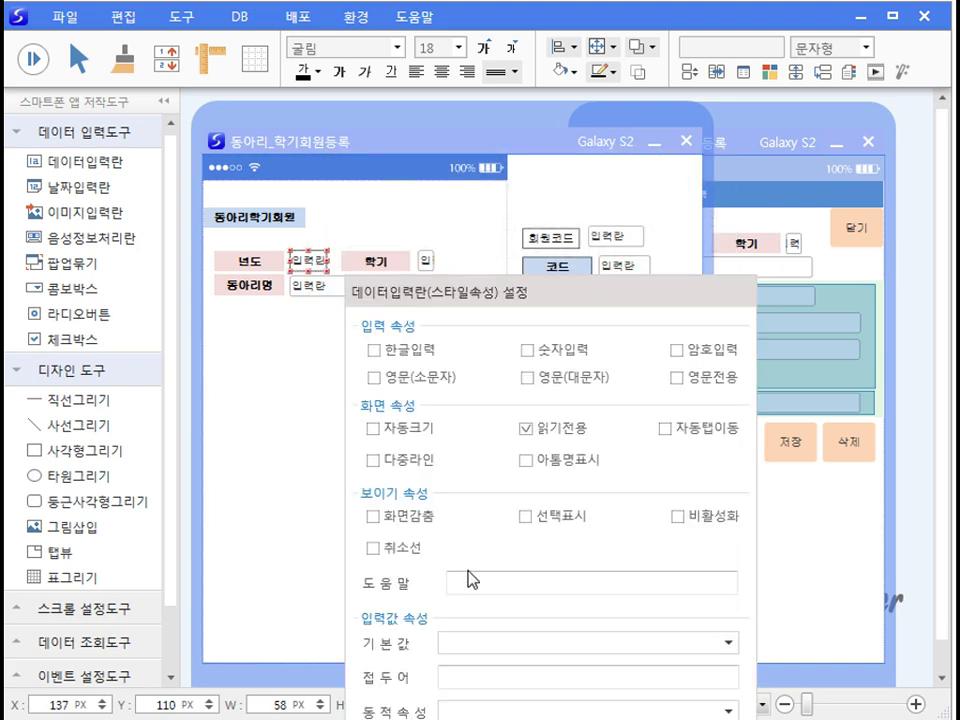
pyautogui.write('전역_년도')
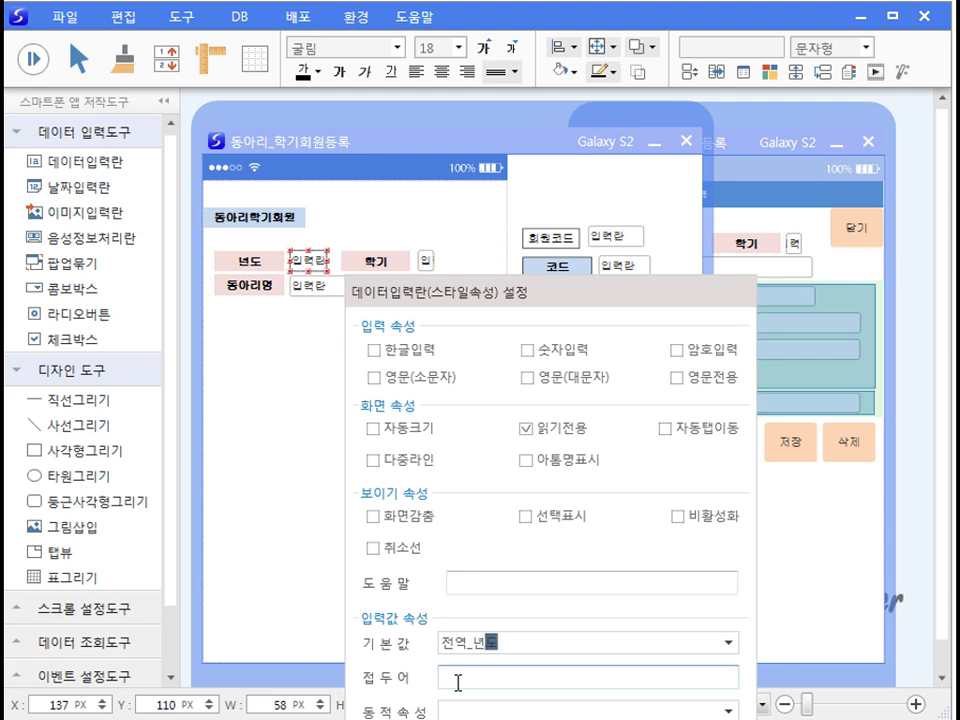
pyautogui.press('Return')
# Step: Set default values 전역_학 for 학기 and 전역_동아리명 for 동아리명
pyautogui.rightClick(426, 262)
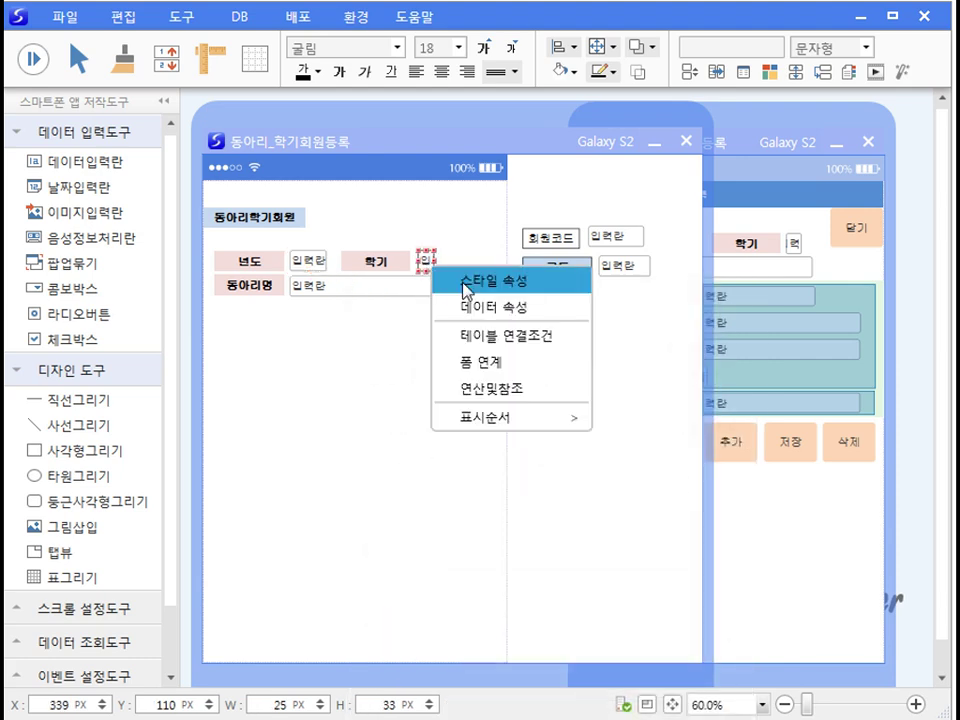
pyautogui.click(465, 282)
pyautogui.click(565, 651)
pyautogui.write('전역_학')
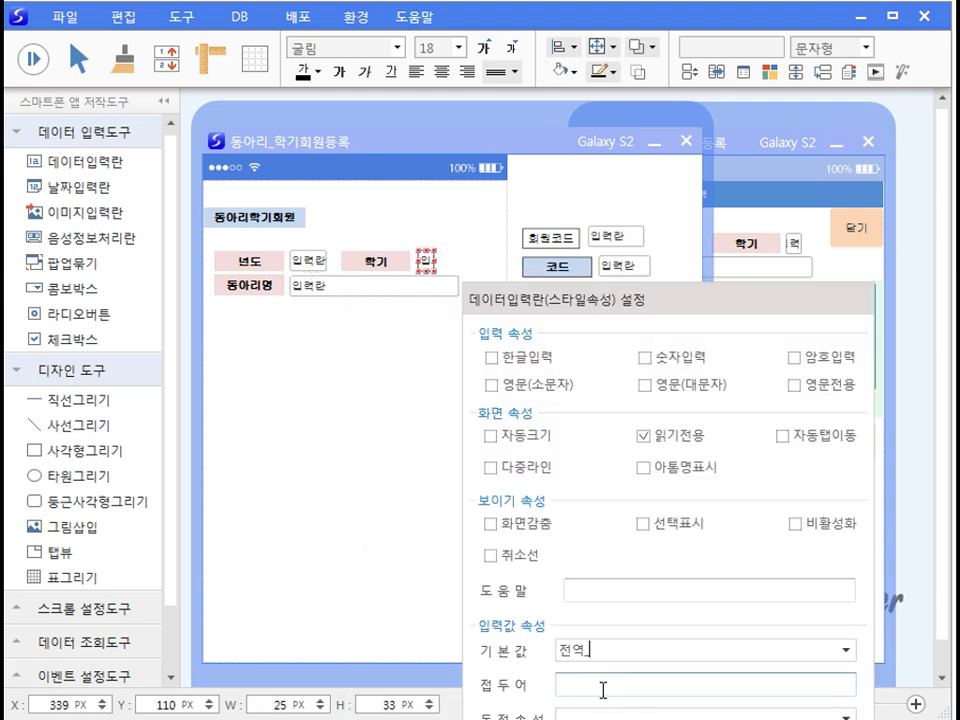
pyautogui.press('Return')
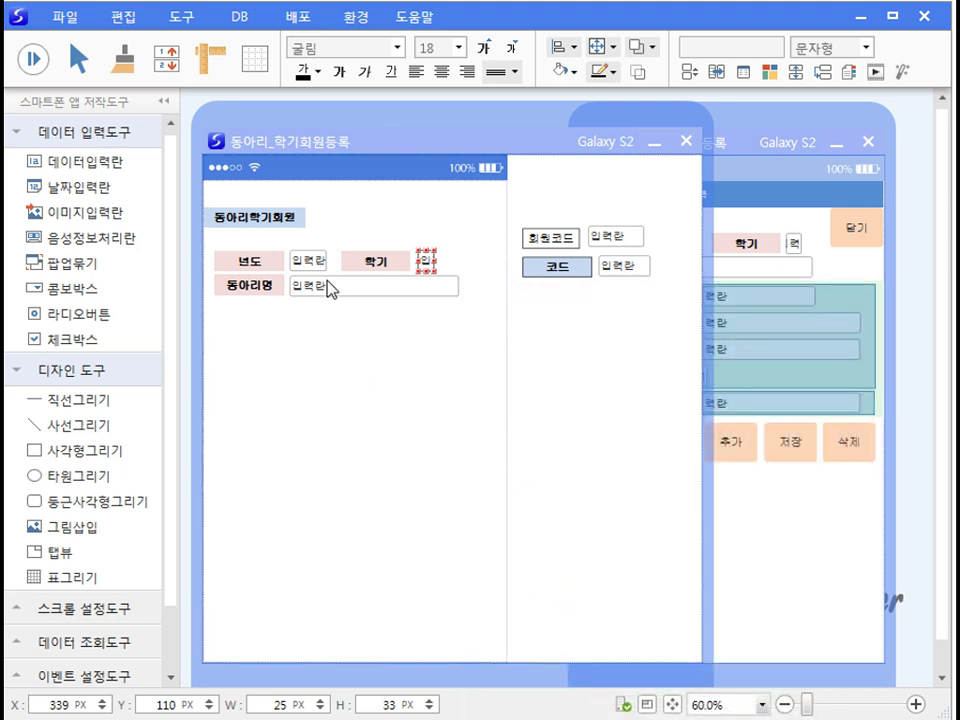
pyautogui.rightClick(330, 288)
pyautogui.click(379, 301)
pyautogui.write('전역_동아리명')
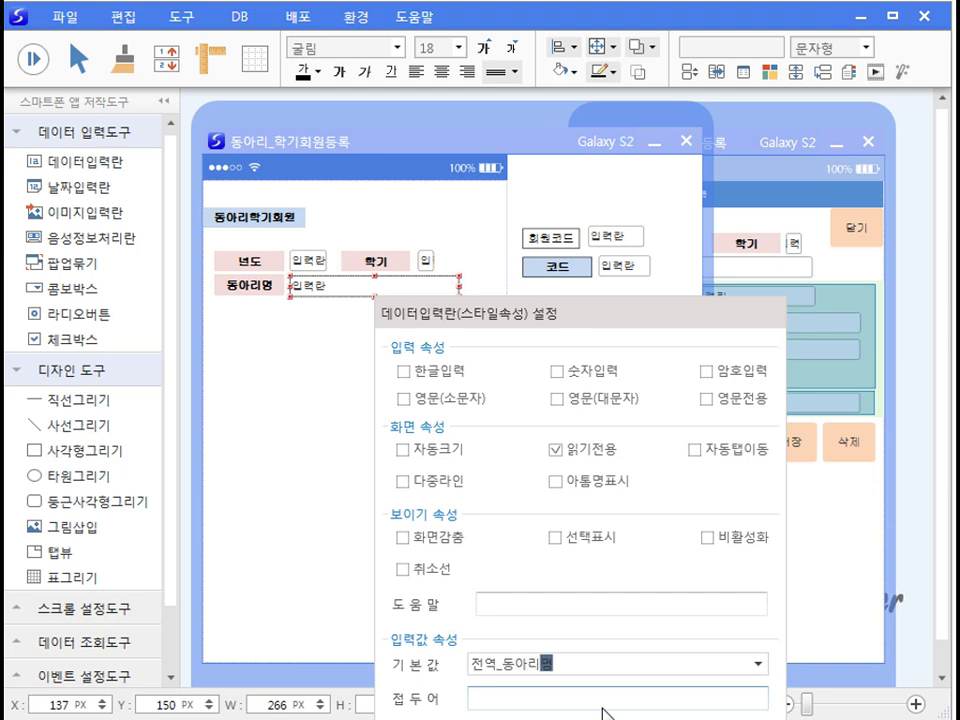
pyautogui.press('Return')
pyautogui.click(422, 531)
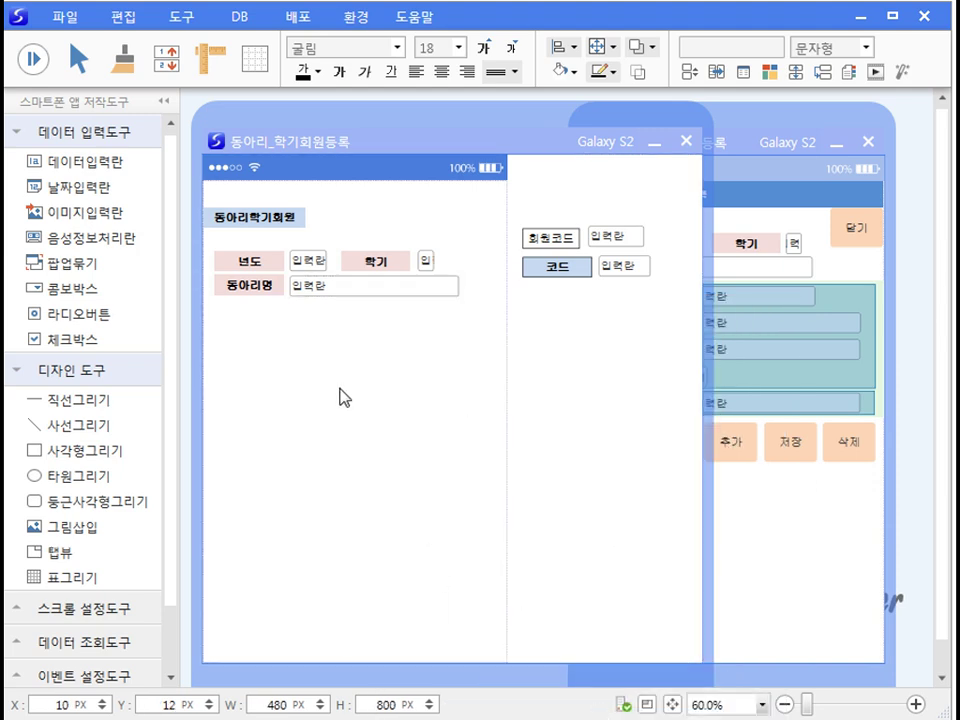
# Step: Paste the 학번, 성명, 학과, 학년, 임원직책 labels and add input fields beside them
pyautogui.hotkey('ctrl', 'v')
pyautogui.press('Left')
pyautogui.press('Left')
pyautogui.press('Left')
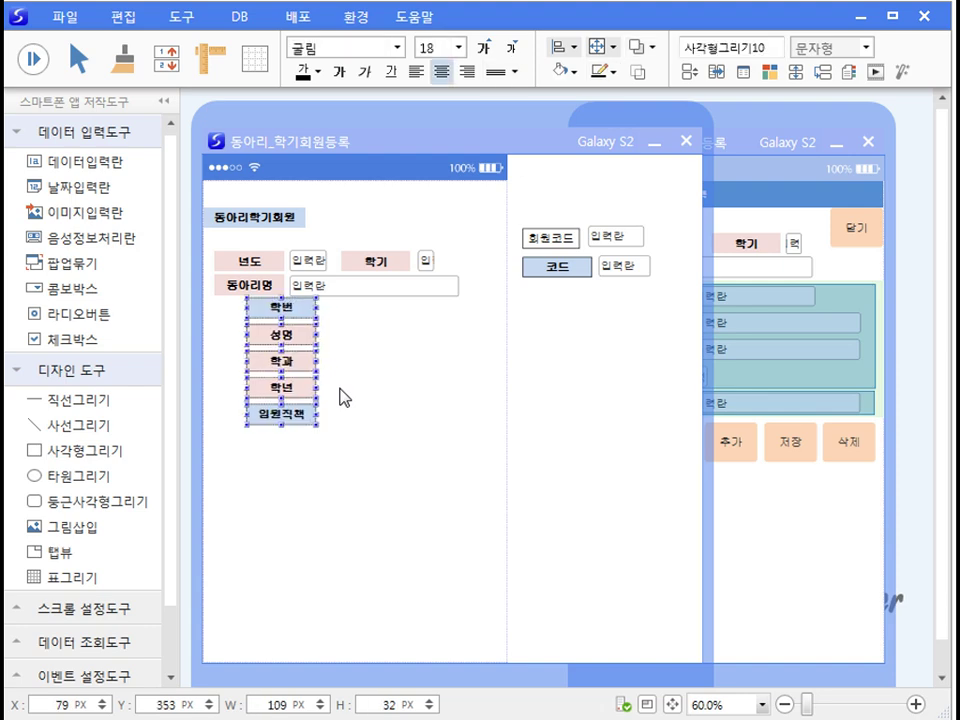
pyautogui.press('Down')
pyautogui.press('Down')
pyautogui.press('Down')
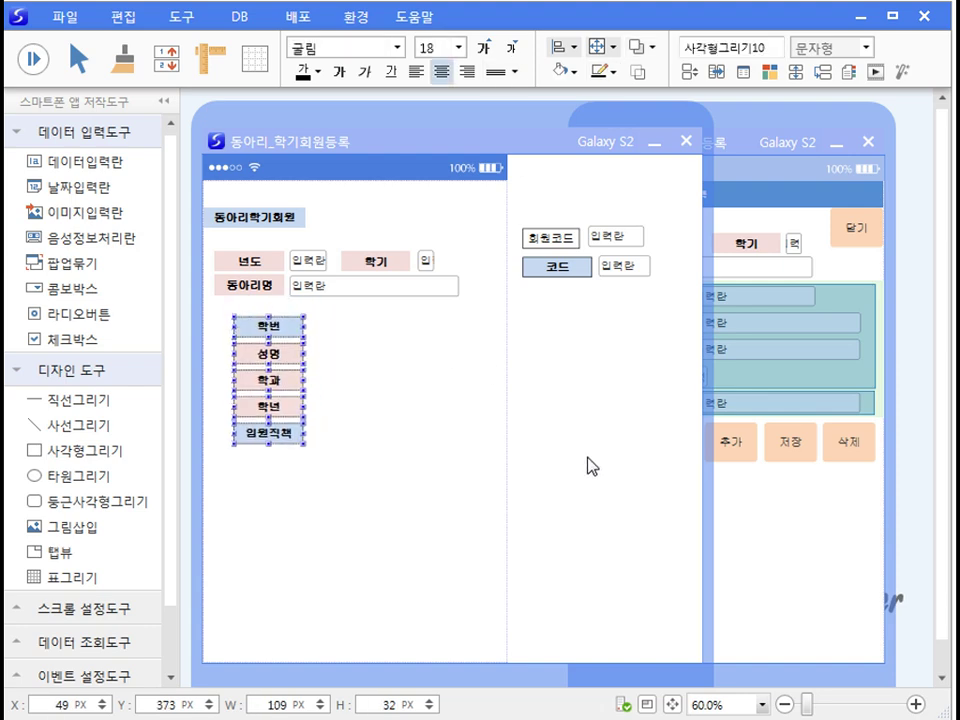
pyautogui.click(489, 505)
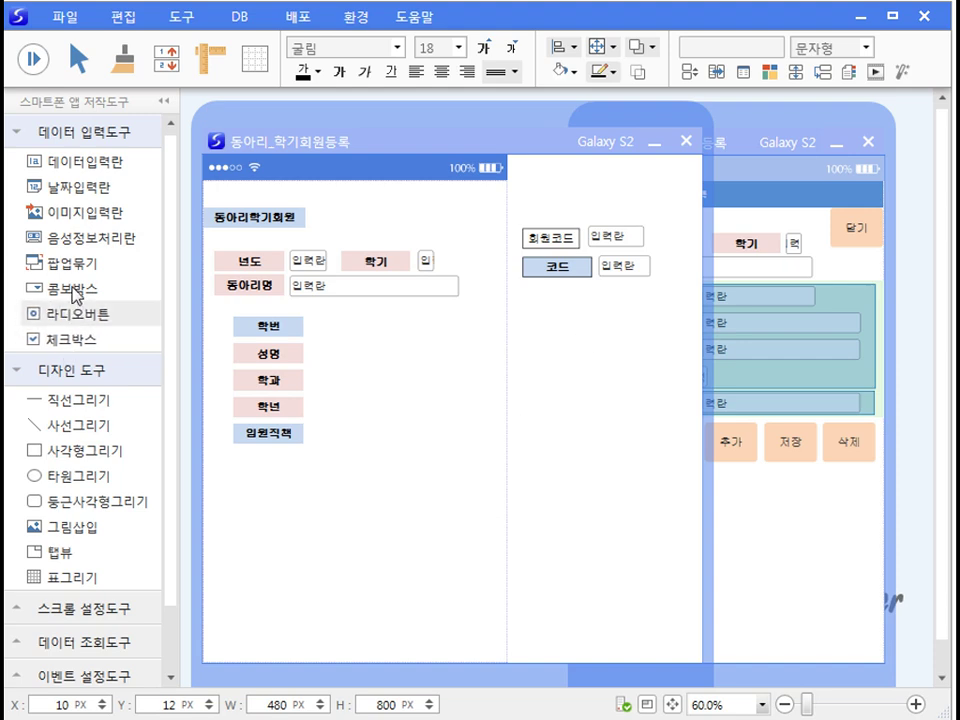
pyautogui.moveTo(50, 186); pyautogui.dragTo(354, 330)
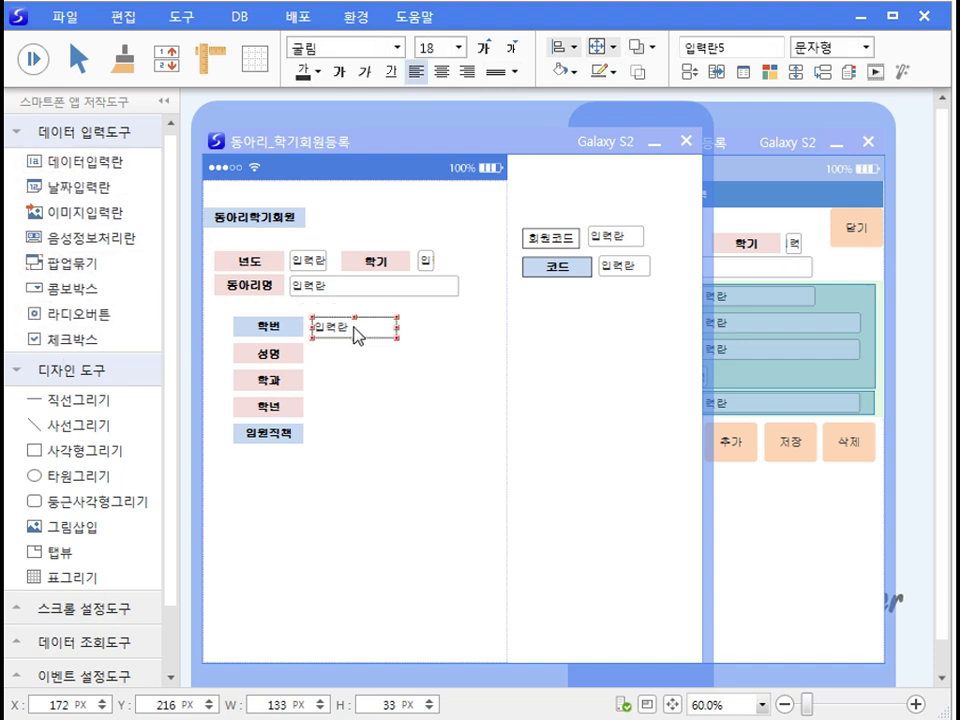
pyautogui.hotkey('ctrl', 'c')
pyautogui.hotkey('ctrl', 'v')
pyautogui.hotkey('ctrl', 'v')
pyautogui.hotkey('ctrl', 'v')
pyautogui.hotkey('ctrl', 'v')
pyautogui.click(326, 514)
# Step: Widen the 학번, 성명, 학과 and 임원직책 fields and shrink the 학년 field
pyautogui.click(391, 328)
pyautogui.moveTo(398, 328); pyautogui.dragTo(481, 351)
pyautogui.click(345, 358)
pyautogui.click(375, 386)
pyautogui.moveTo(399, 383); pyautogui.dragTo(482, 379)
pyautogui.click(398, 409)
pyautogui.moveTo(398, 409); pyautogui.dragTo(399, 409)
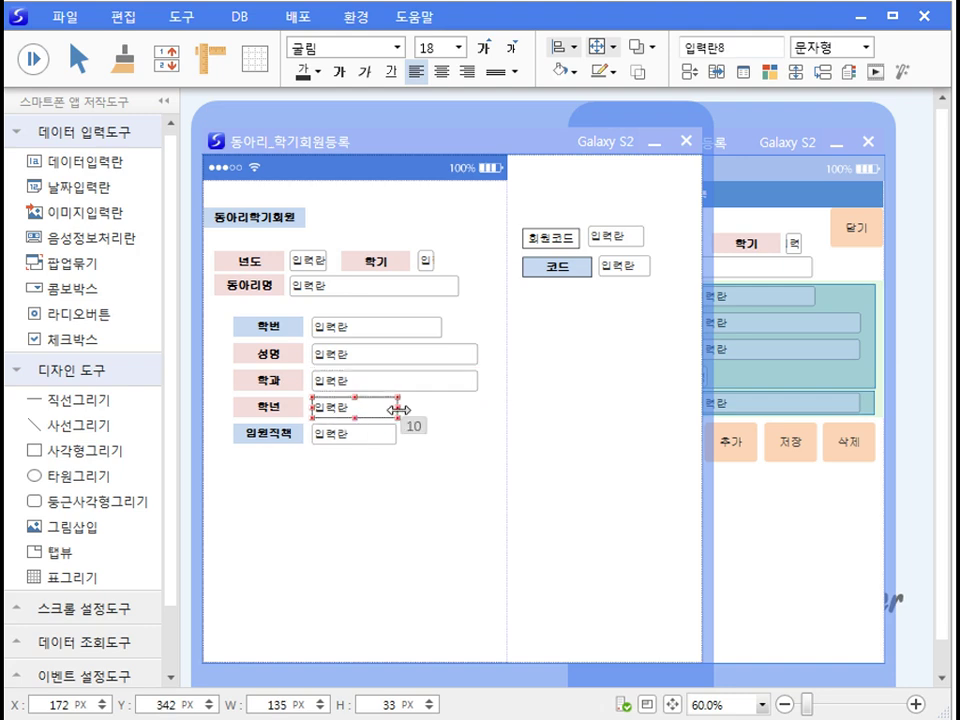
pyautogui.moveTo(399, 409); pyautogui.dragTo(327, 410)
pyautogui.click(333, 440)
pyautogui.moveTo(395, 436); pyautogui.dragTo(481, 435)
# Step: Paste the 앞장–삭제 buttons and 닫기, moving 닫기 beside the title, then save the form
pyautogui.click(225, 514)
pyautogui.hotkey('ctrl', 'v')
pyautogui.hotkey('shift', 'Left')
pyautogui.hotkey('shift', 'Left')
pyautogui.hotkey('shift', 'Left')
pyautogui.click(482, 266)
pyautogui.moveTo(482, 266); pyautogui.dragTo(479, 234)
pyautogui.click(354, 466)
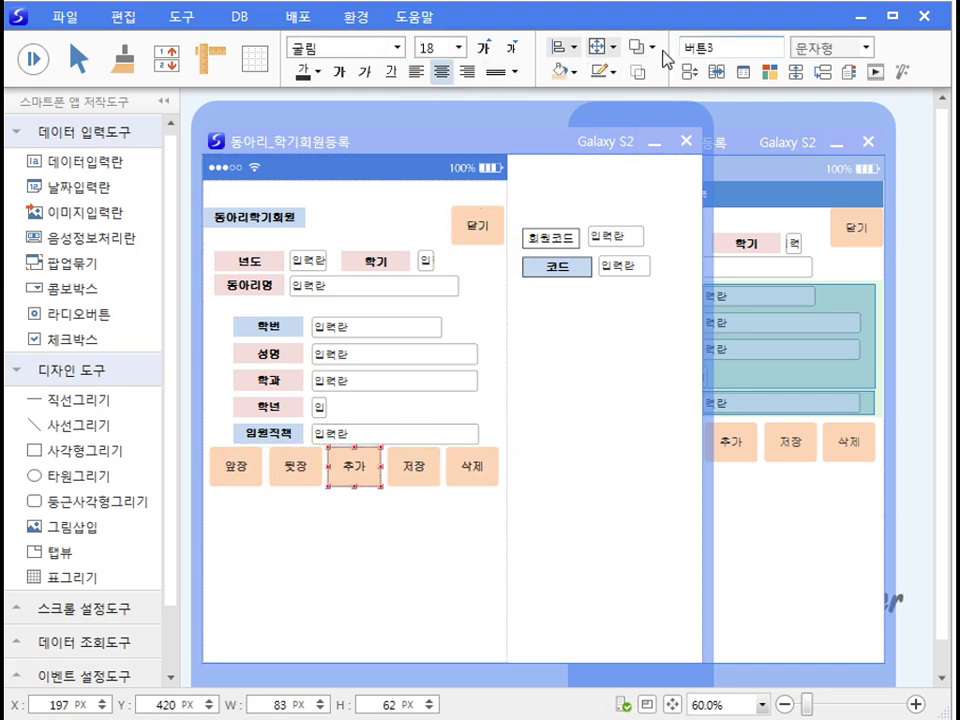
pyautogui.click(429, 456)
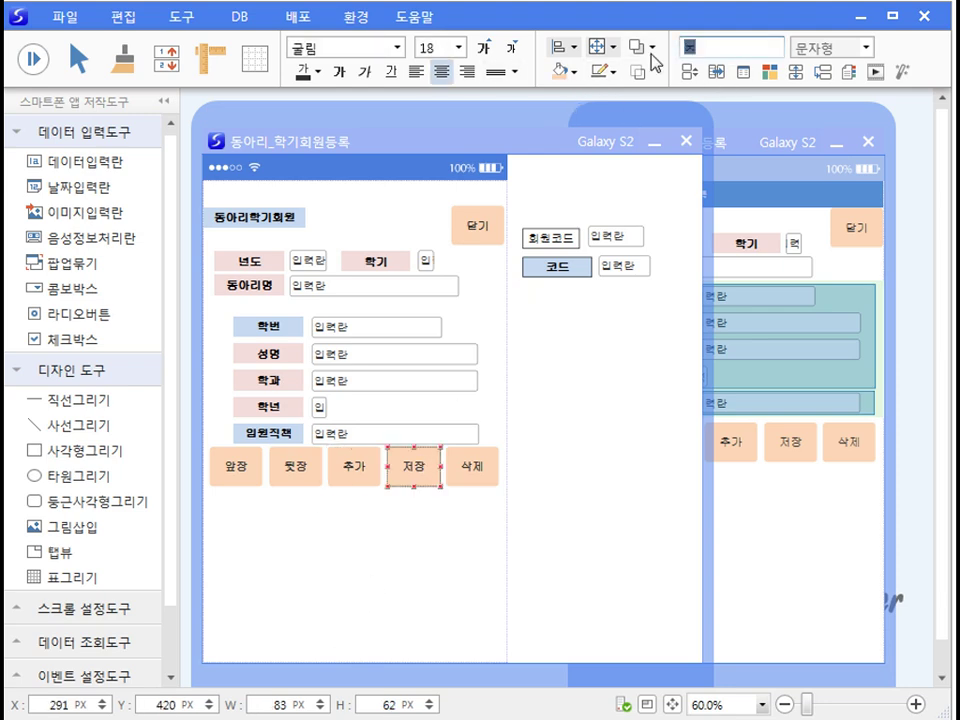
pyautogui.press('Tab')
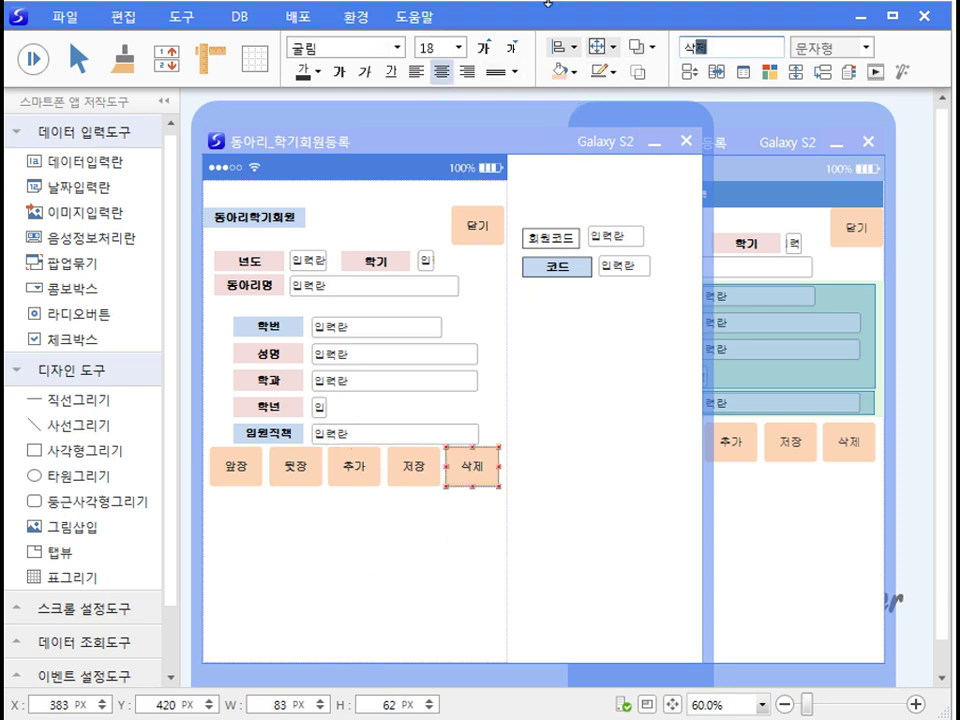
pyautogui.click(351, 573)
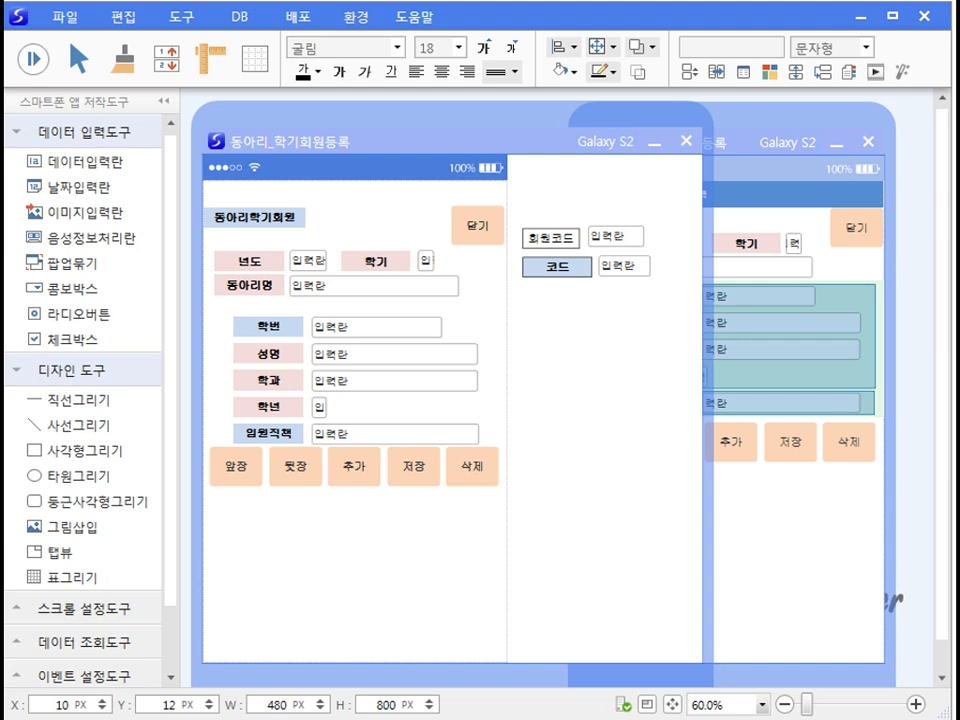
pyautogui.hotkey('ctrl', 's')
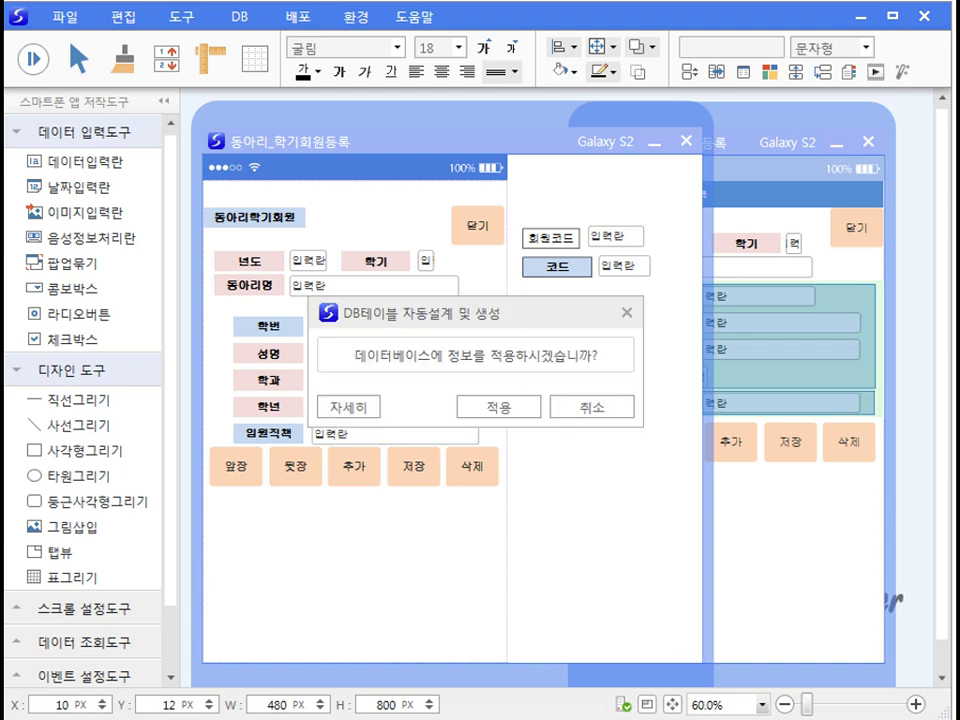
# Step: Review the auto-designed 동아리학기회원 table, then apply it to clubDB keyed on 회원코드
pyautogui.click(361, 409)
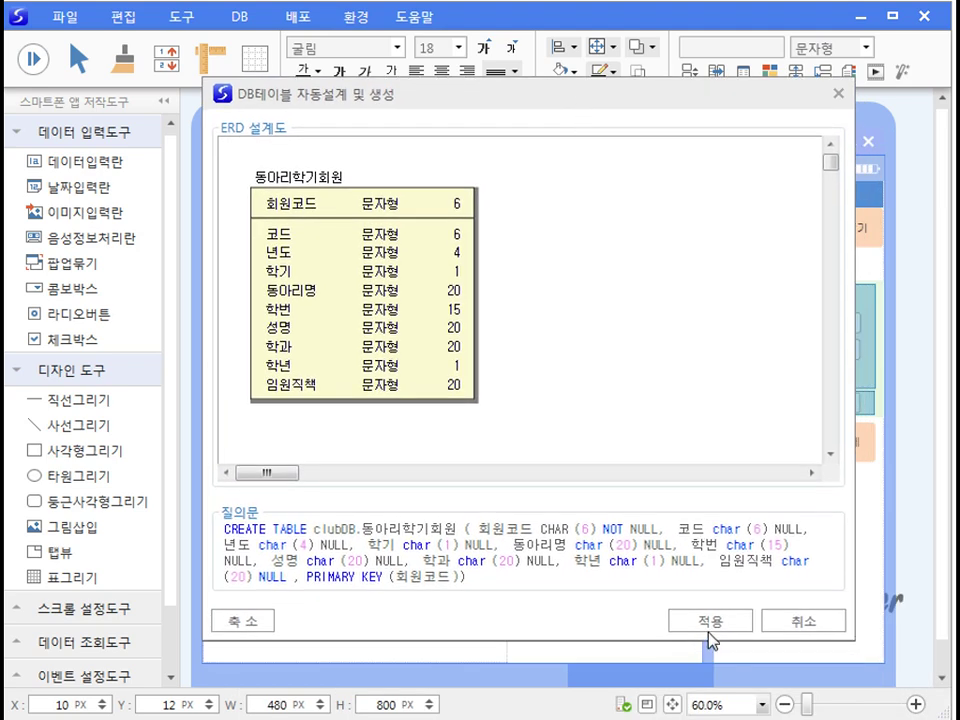
pyautogui.click(711, 641)
pyautogui.click(512, 418)
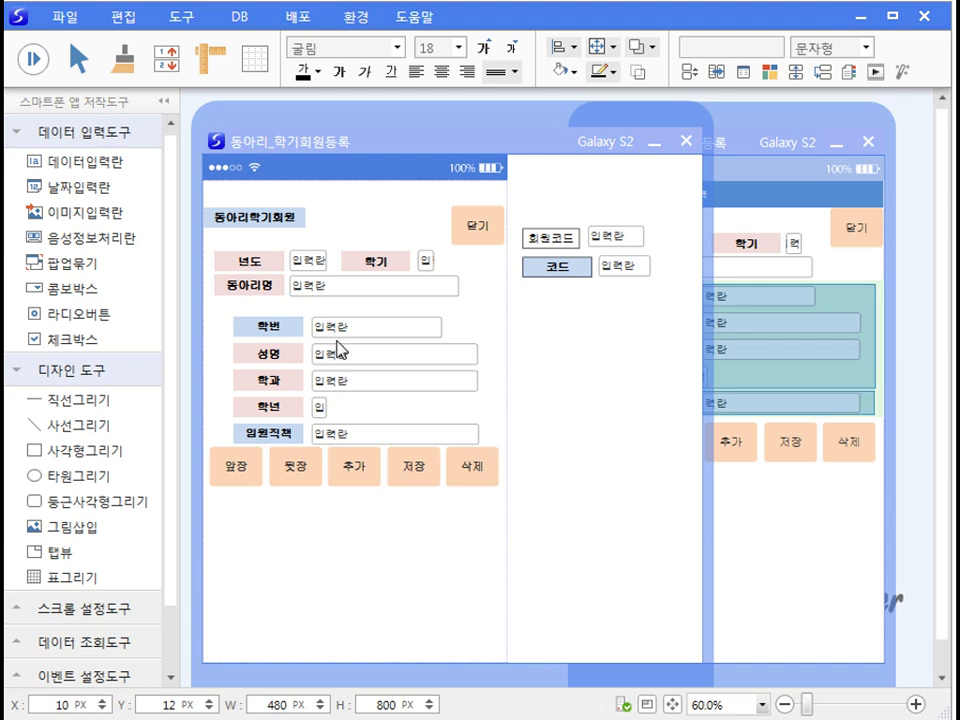
# Step: Group the 학번, 성명, 학과 and 학년 input fields into one popup group
pyautogui.click(318, 407)
pyautogui.click(338, 385)
pyautogui.click(343, 358)
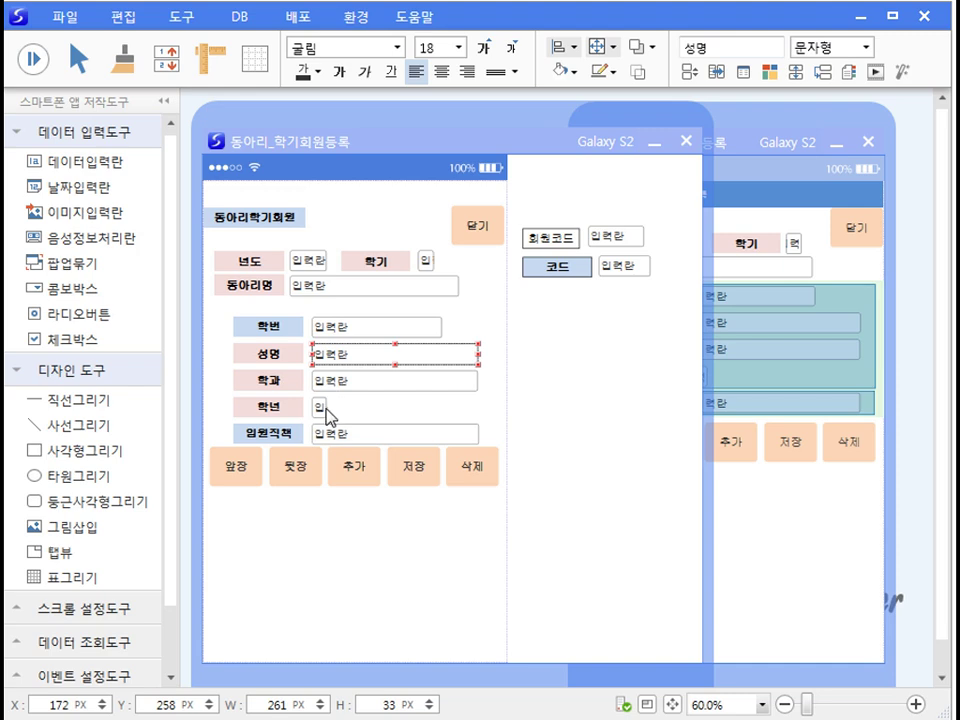
pyautogui.click(320, 408)
pyautogui.keyDown('shift'); pyautogui.click(330, 380); pyautogui.keyUp('shift')
pyautogui.keyDown('shift'); pyautogui.click(330, 354); pyautogui.keyUp('shift')
pyautogui.keyDown('shift'); pyautogui.click(330, 327); pyautogui.keyUp('shift')
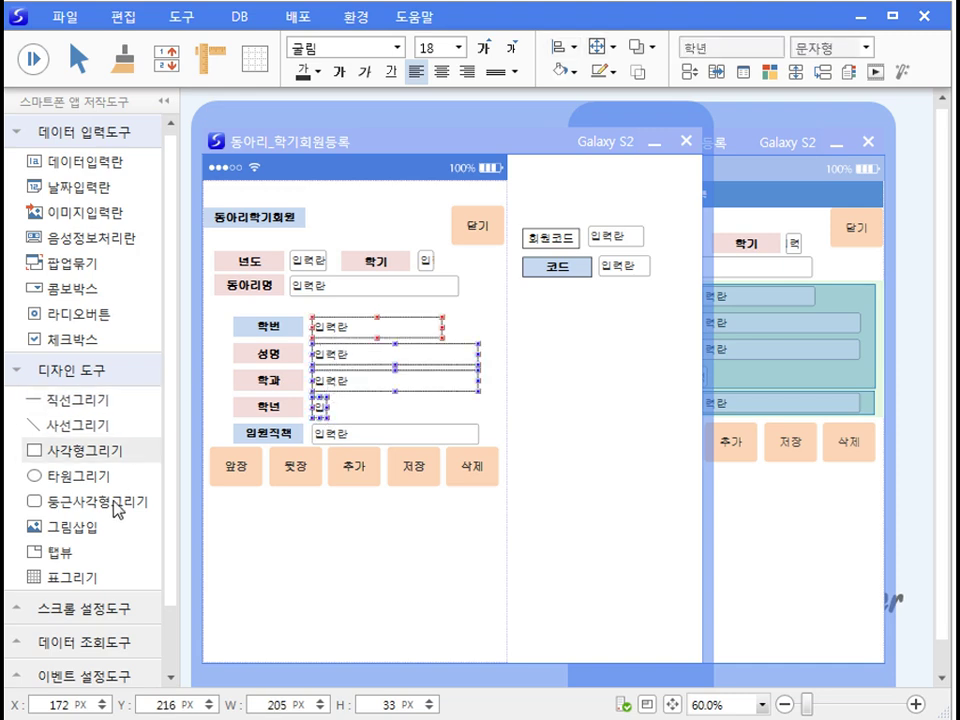
pyautogui.click(80, 267)
pyautogui.moveTo(476, 339); pyautogui.dragTo(490, 340)
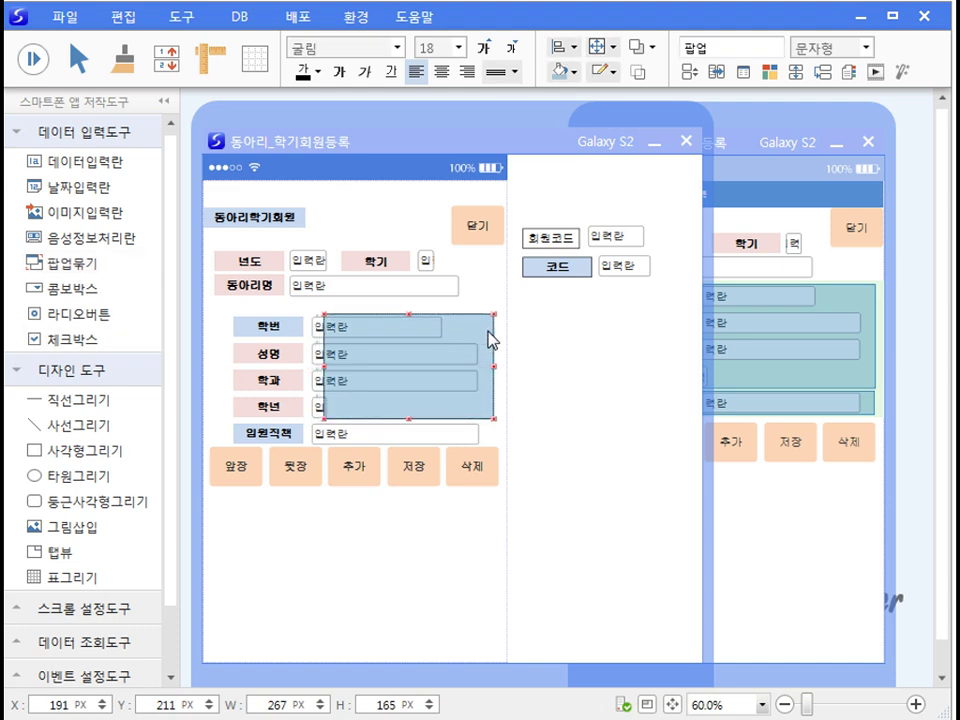
# Step: In the popup group's data settings, choose source table 학생부 and add its 학번 field
pyautogui.rightClick(479, 338)
pyautogui.click(529, 354)
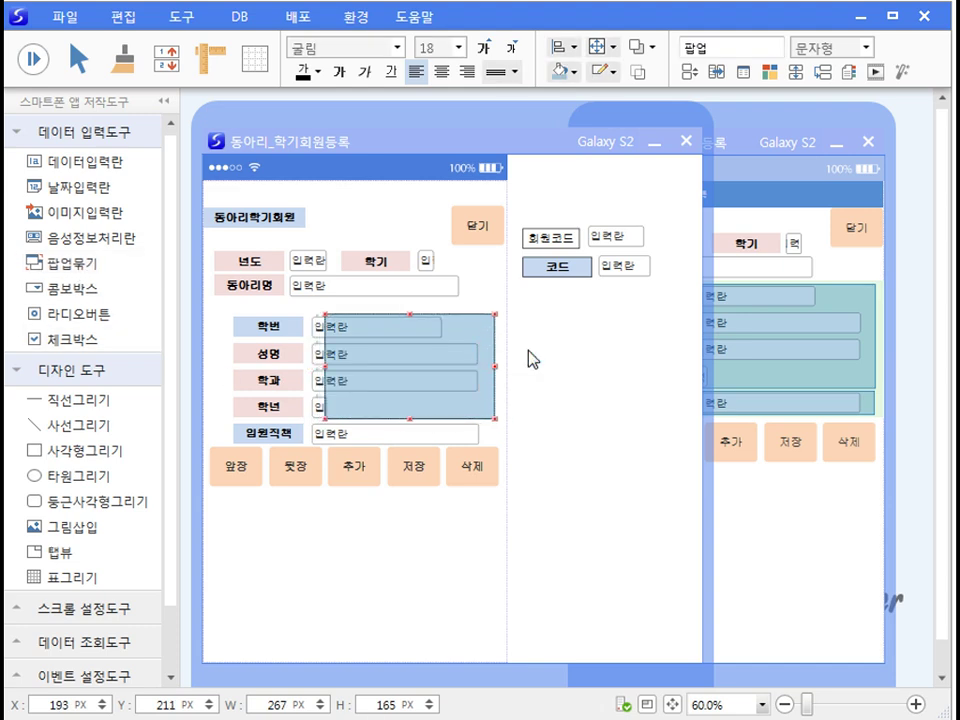
pyautogui.moveTo(662, 305); pyautogui.dragTo(407, 111)
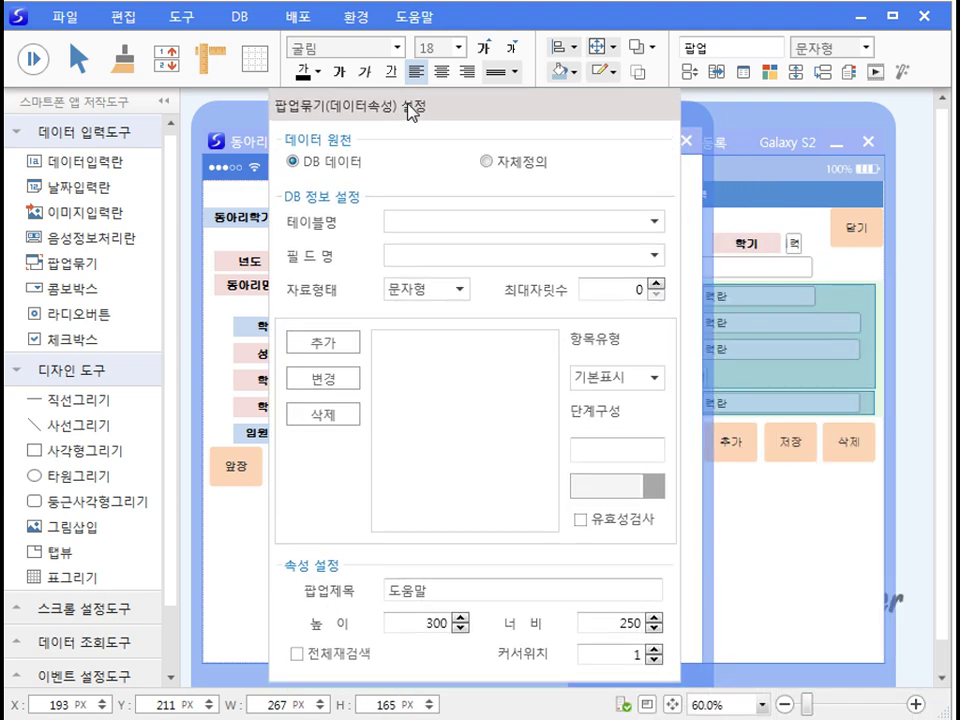
pyautogui.click(652, 220)
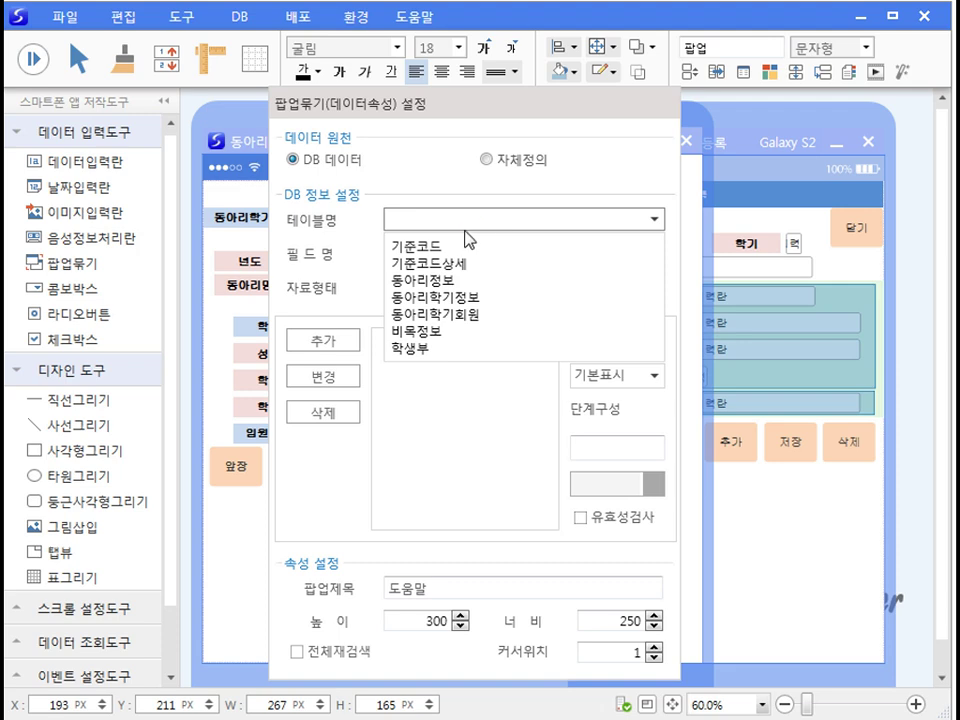
pyautogui.click(420, 349)
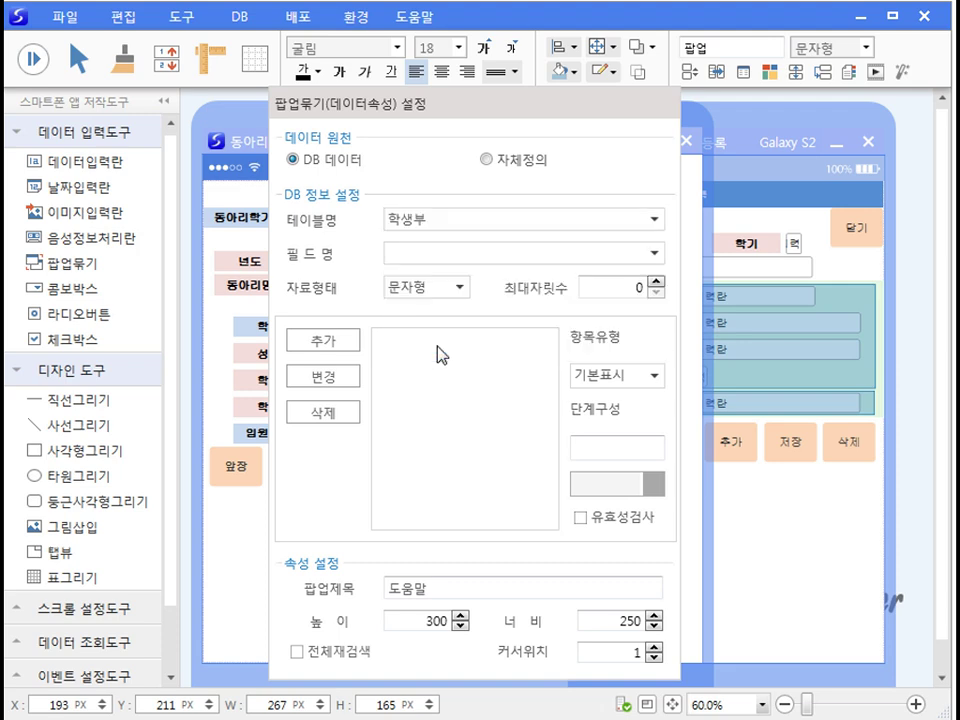
pyautogui.click(653, 255)
pyautogui.click(440, 296)
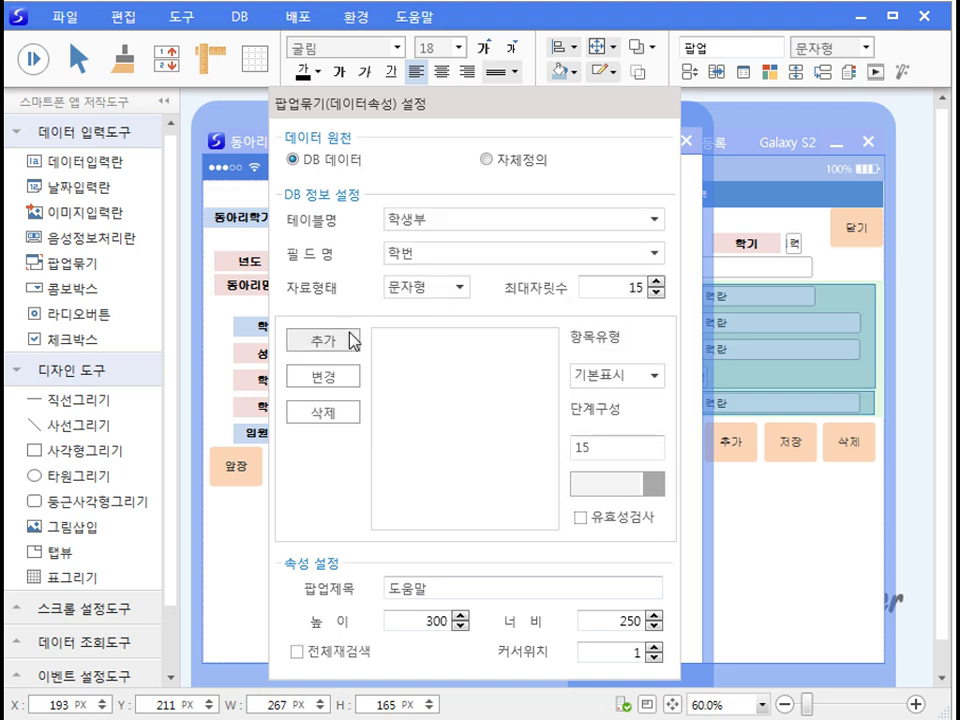
pyautogui.click(350, 340)
# Step: Add the 학생부 fields 성명, 학과 and 학년 to the popup's items
pyautogui.click(653, 253)
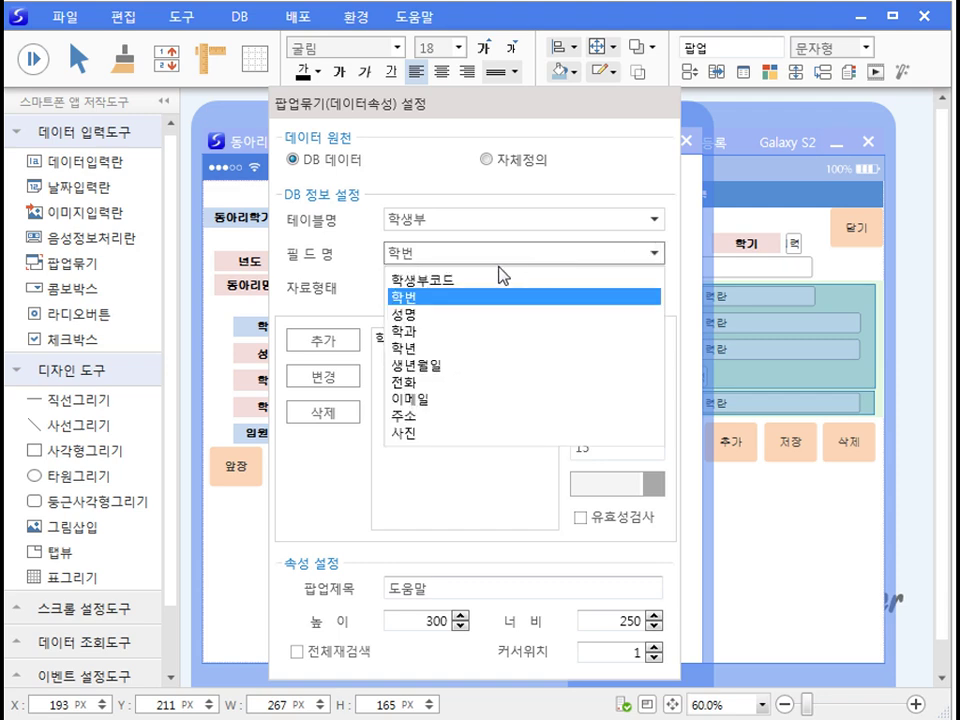
pyautogui.click(444, 315)
pyautogui.click(332, 339)
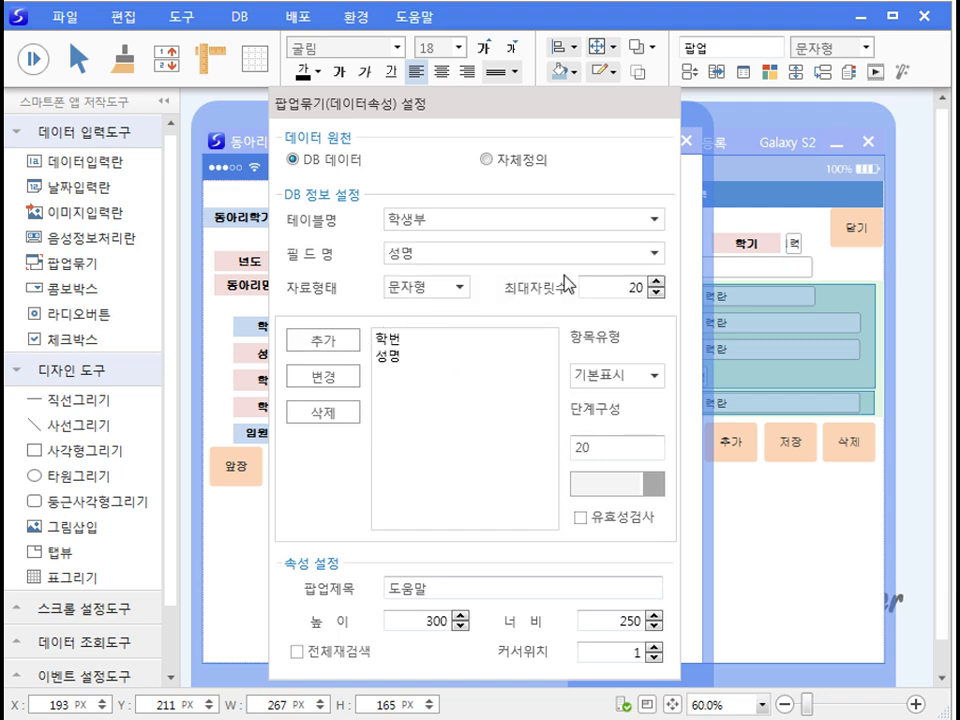
pyautogui.click(653, 253)
pyautogui.click(475, 331)
pyautogui.click(338, 342)
pyautogui.click(653, 253)
pyautogui.click(454, 347)
pyautogui.click(324, 341)
# Step: Turn on validation for the 학번 item and apply the change
pyautogui.click(388, 340)
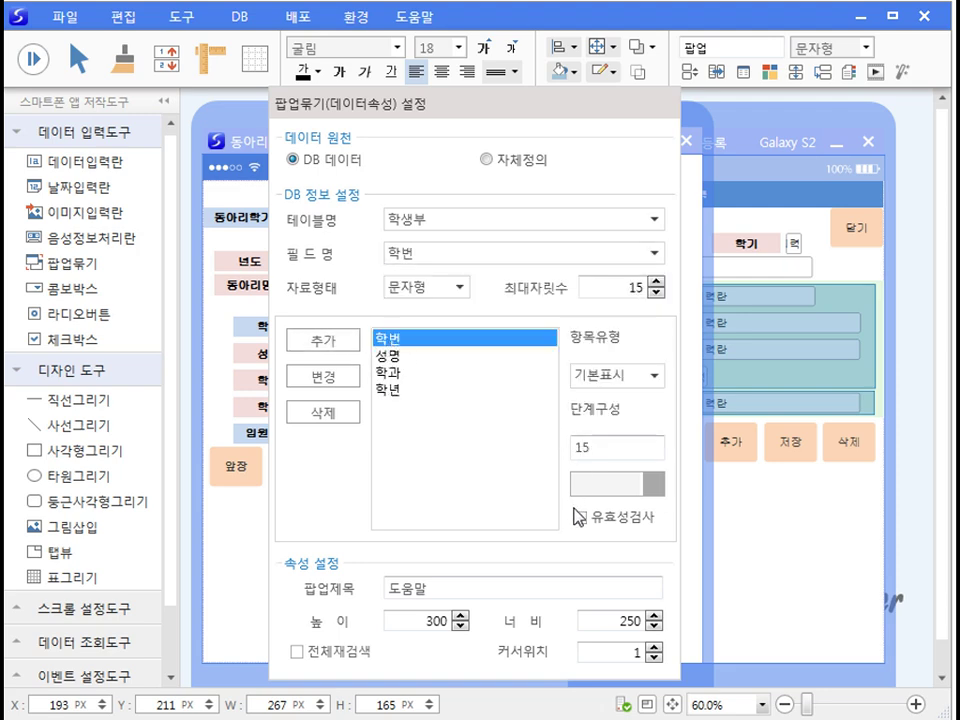
pyautogui.click(318, 380)
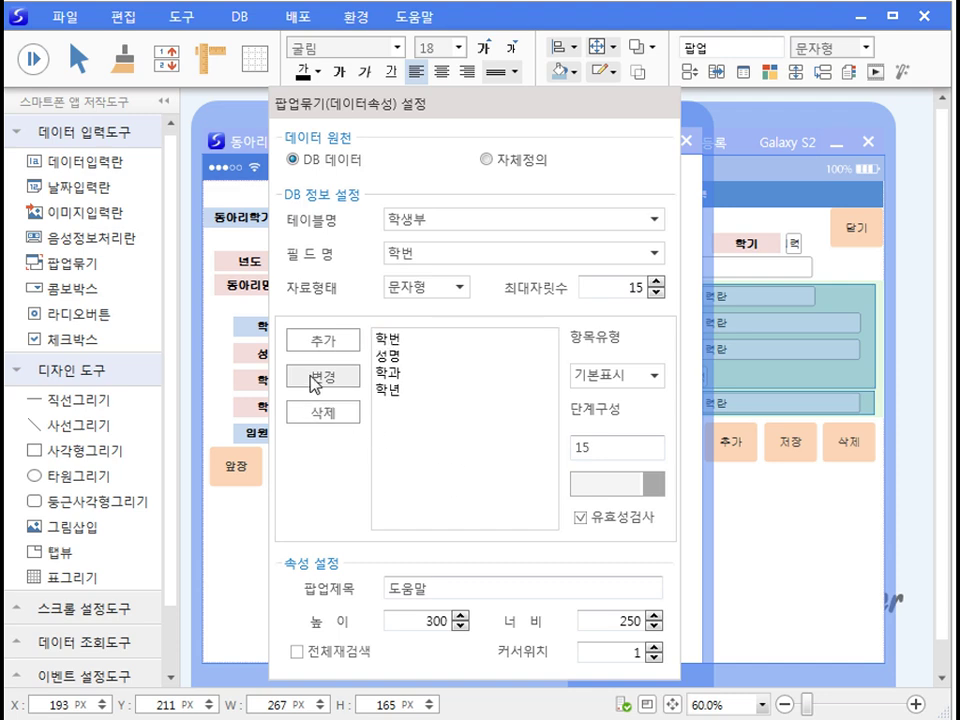
pyautogui.click(257, 561)
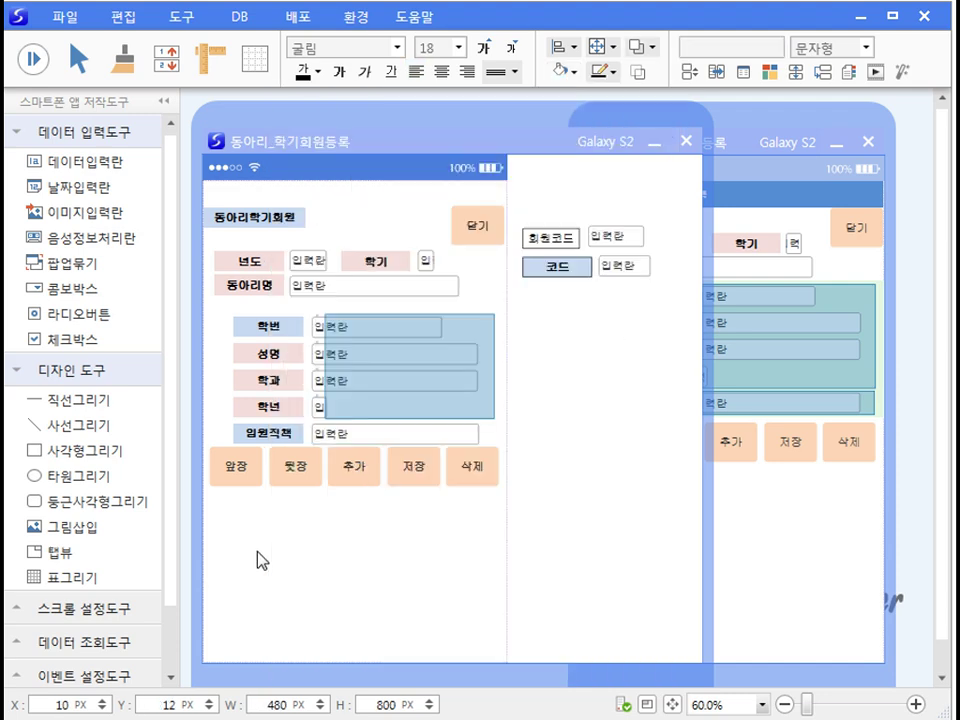
# Step: Make the 성명, 학과 and 학년 fields read-only through their style settings
pyautogui.rightClick(319, 362)
pyautogui.click(350, 381)
pyautogui.click(525, 536)
pyautogui.click(317, 388)
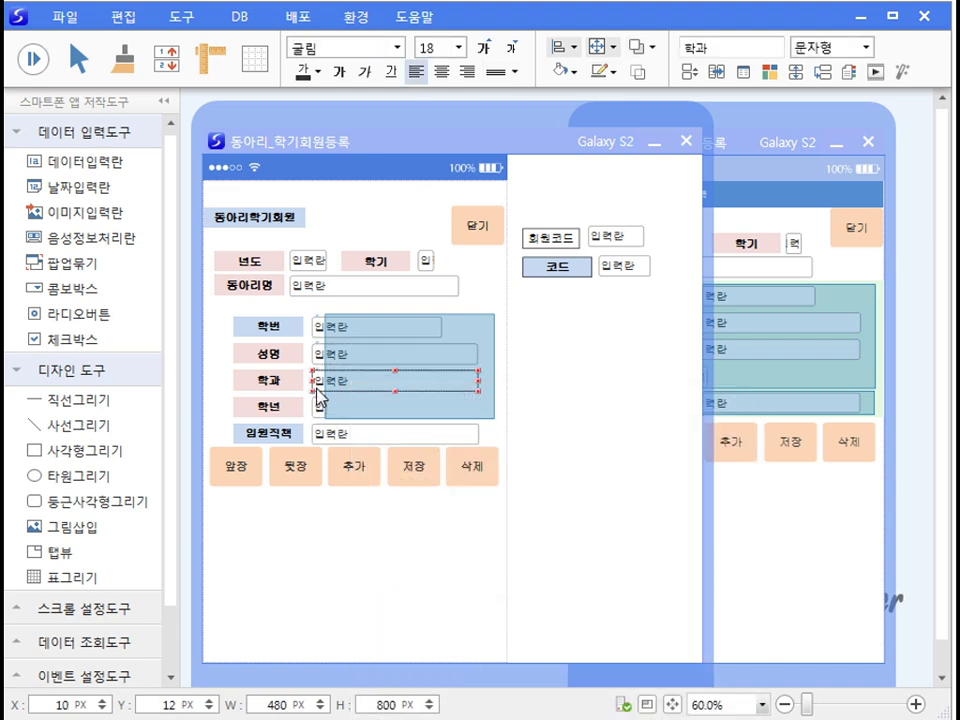
pyautogui.rightClick(317, 388)
pyautogui.click(349, 404)
pyautogui.click(530, 557)
pyautogui.click(317, 406)
pyautogui.rightClick(317, 406)
pyautogui.click(349, 422)
pyautogui.click(541, 580)
pyautogui.click(313, 560)
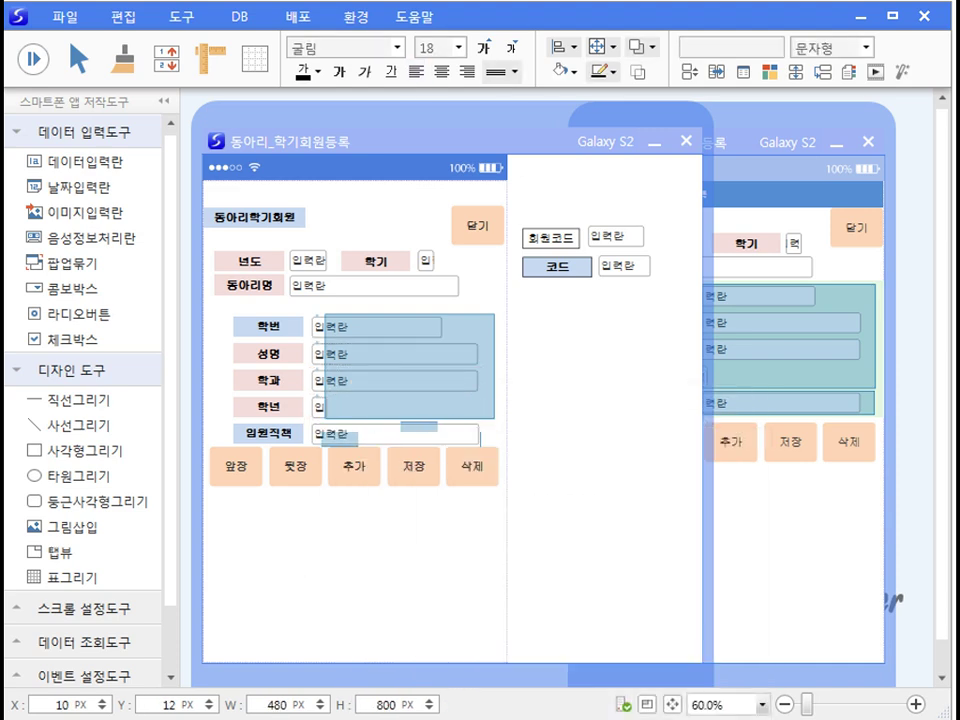
# Step: Link the 임원직책 field to a lookup of 기준코드상세's 상세코드명
pyautogui.rightClick(443, 450)
pyautogui.click(470, 459)
pyautogui.moveTo(622, 303); pyautogui.dragTo(538, 143)
pyautogui.click(531, 385)
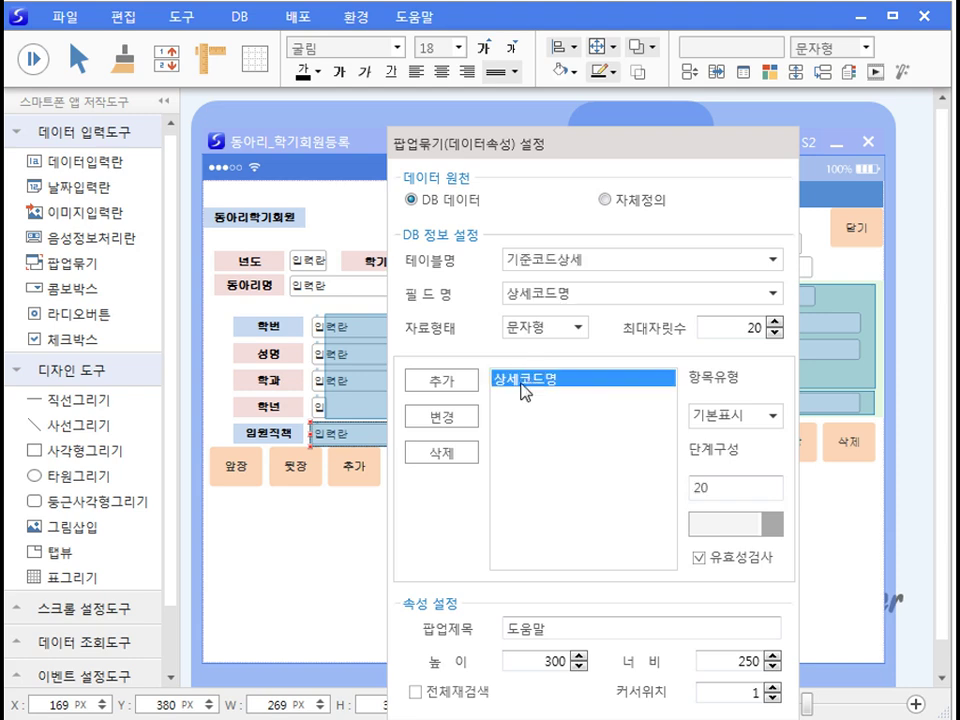
pyautogui.click(354, 529)
pyautogui.click(186, 20)
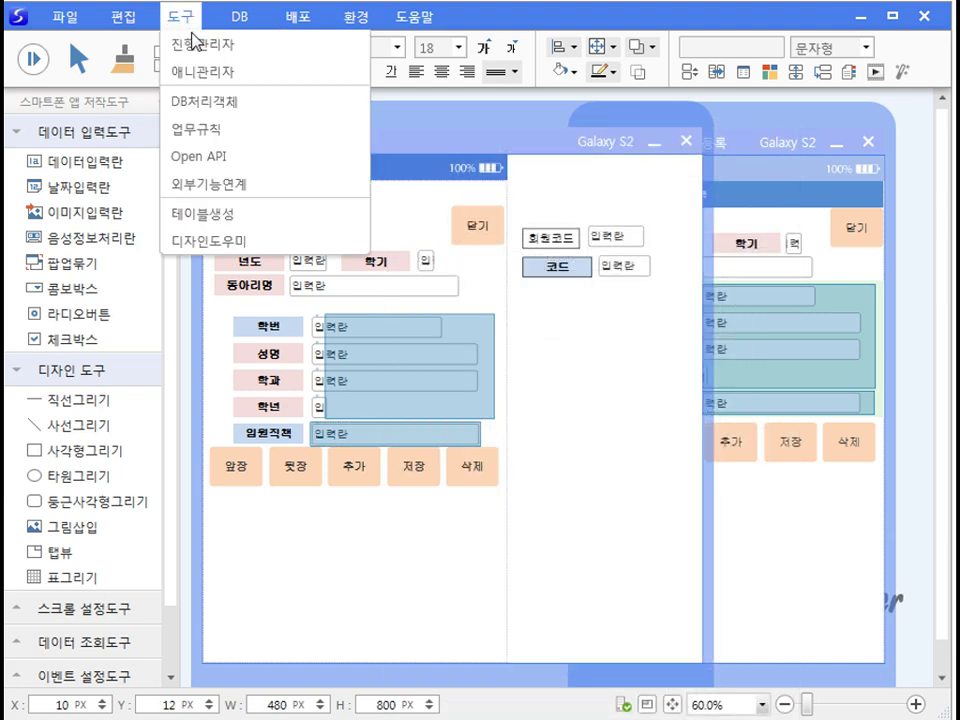
# Step: Show the 팝업1_찾아오기 DB process, which reads 기준코드상세 where 기준코드 = '0002'
pyautogui.click(201, 97)
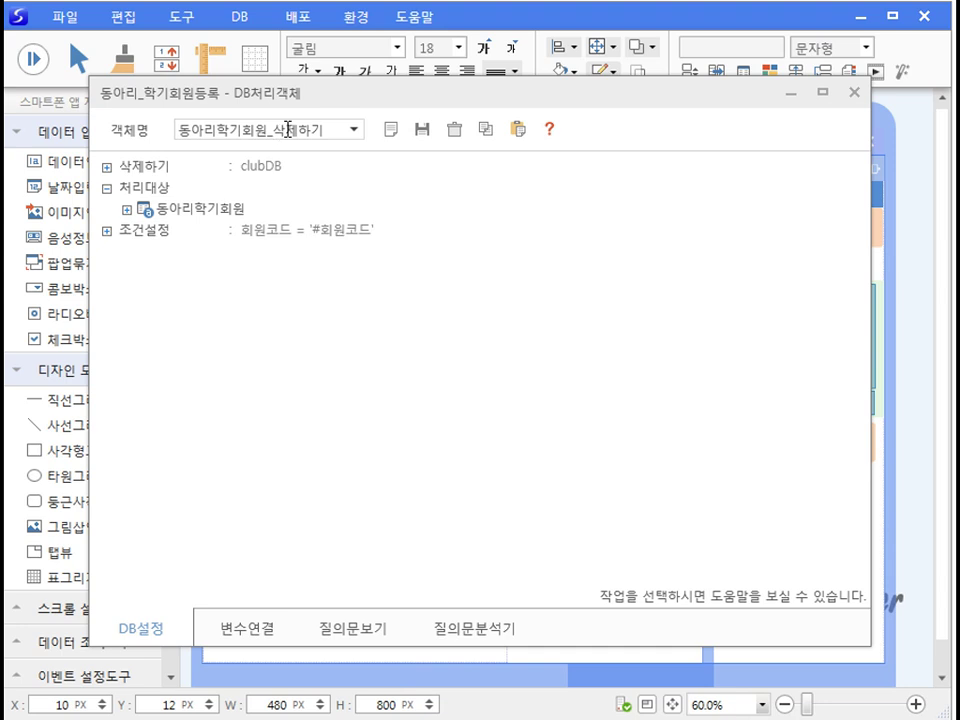
pyautogui.click(355, 130)
pyautogui.click(270, 240)
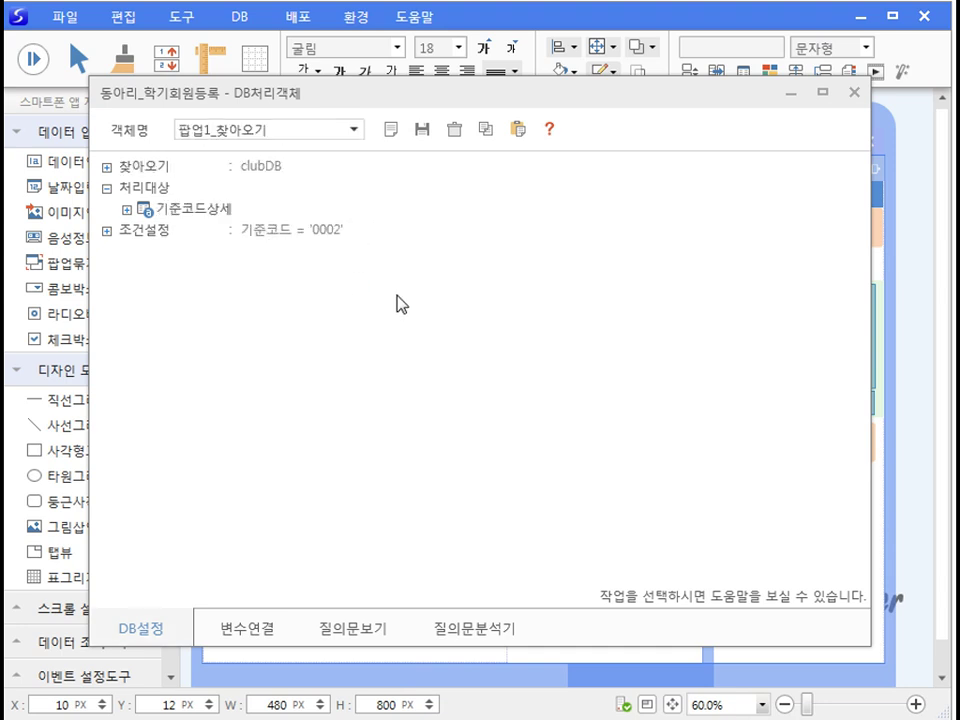
pyautogui.rightClick(640, 394)
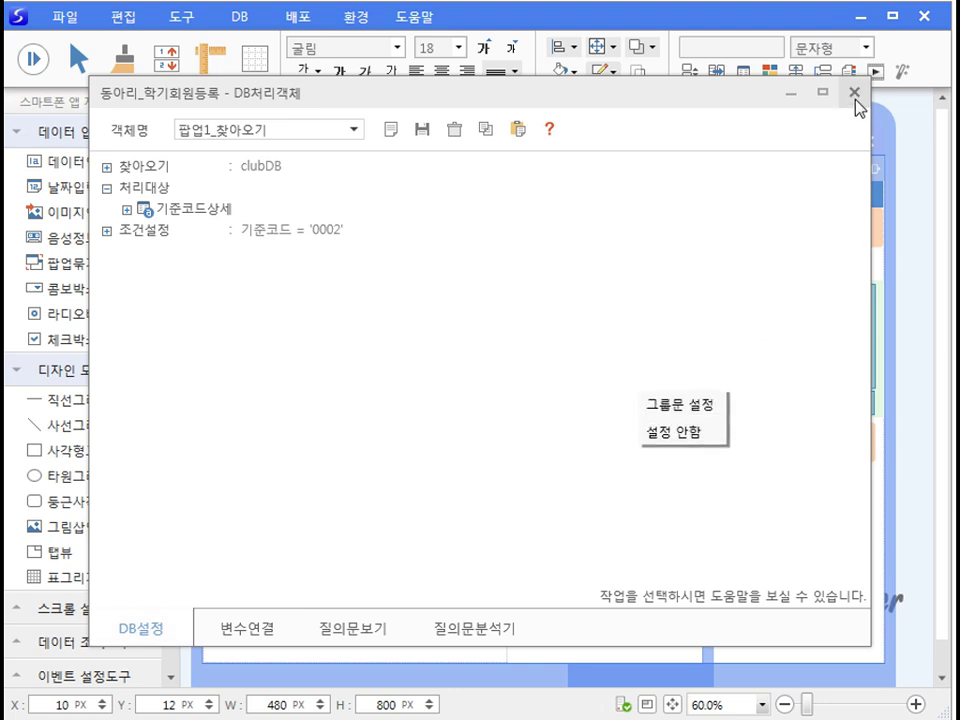
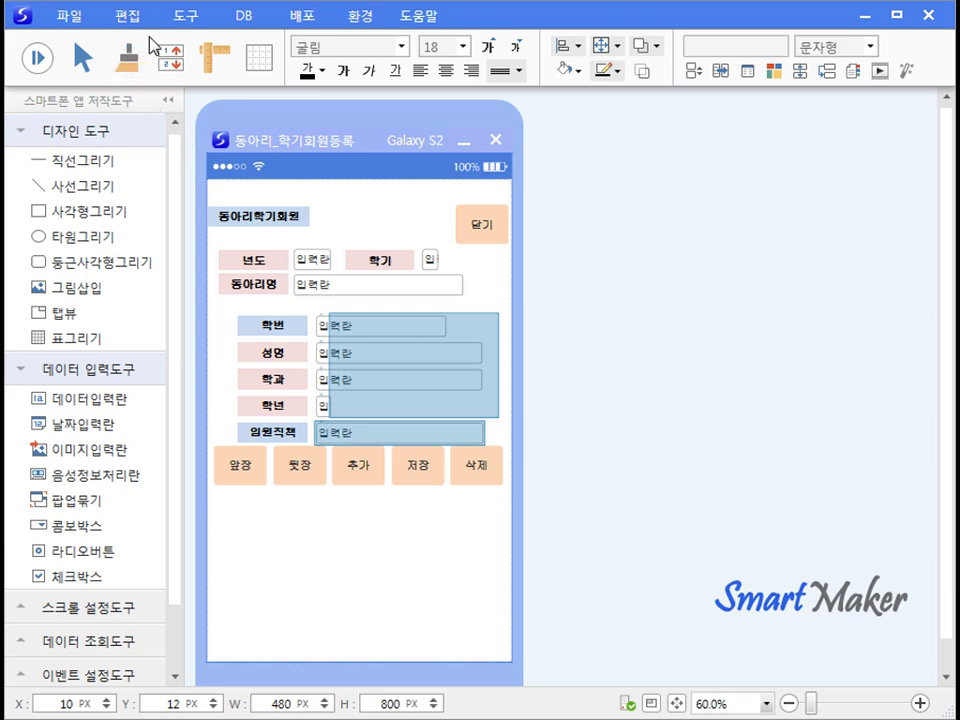
# Step: Open the 동아리학기회원_찾아오기 DB object and edit its existing 회원코드 condition
pyautogui.click(184, 18)
pyautogui.click(197, 100)
pyautogui.click(359, 130)
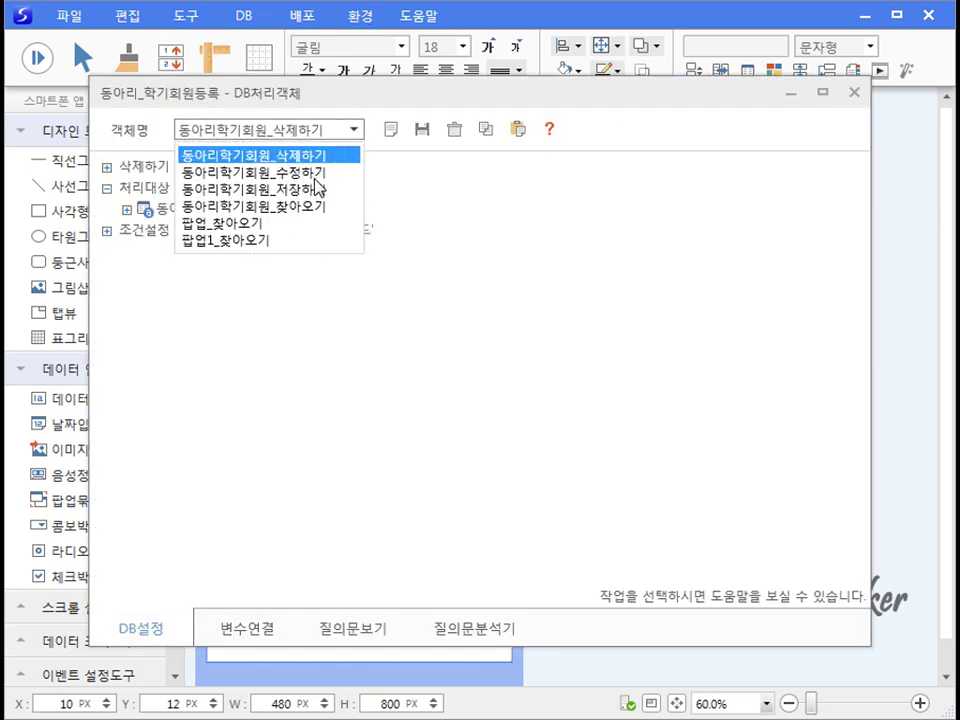
pyautogui.click(310, 207)
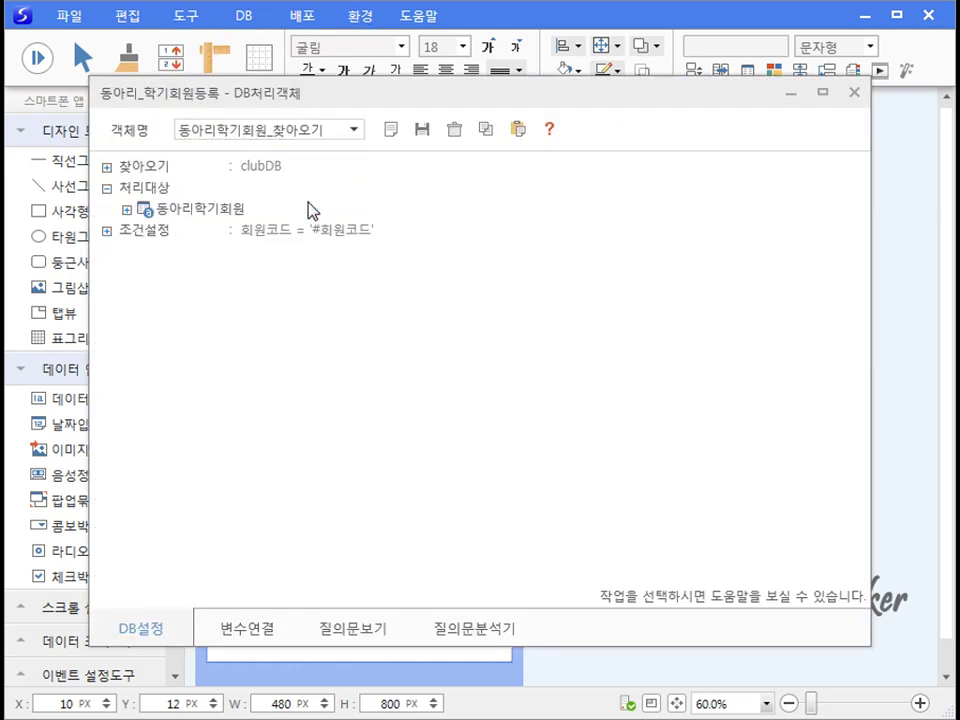
pyautogui.click(110, 236)
pyautogui.click(107, 232)
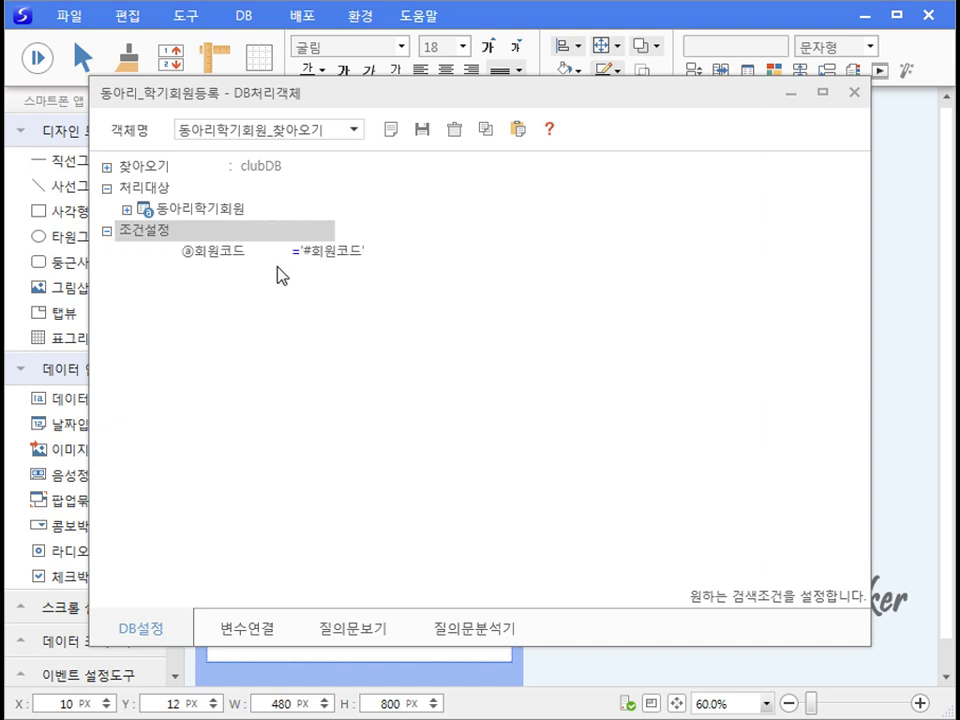
pyautogui.click(332, 250)
pyautogui.click(368, 257)
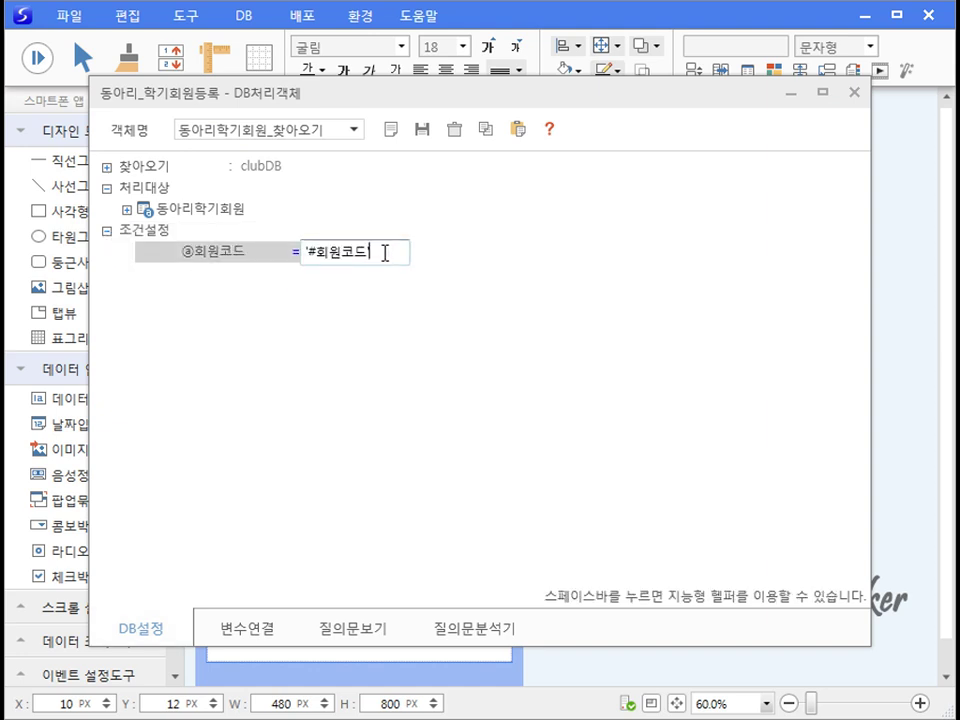
pyautogui.click(404, 292)
# Step: Add the AND condition 년도 = '#년도' to the query
pyautogui.rightClick(404, 292)
pyautogui.click(428, 302)
pyautogui.press('space')
pyautogui.click(370, 356)
pyautogui.press('space')
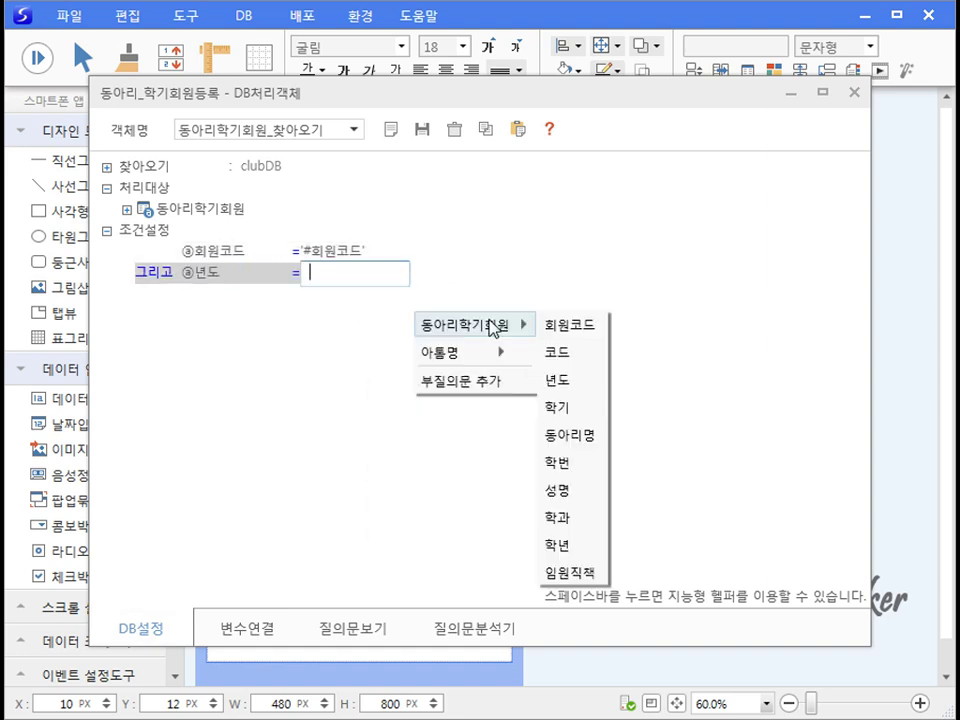
pyautogui.click(565, 347)
pyautogui.press('space')
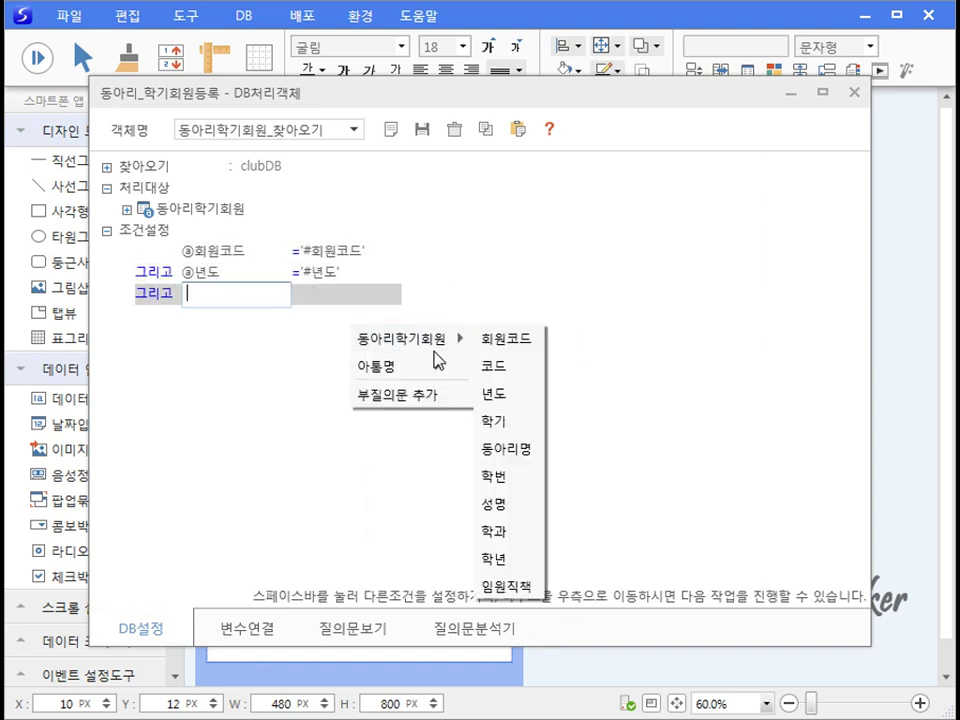
# Step: Add the AND condition 학기 = '#학기' to the query
pyautogui.click(506, 420)
pyautogui.press('space')
pyautogui.click(486, 392)
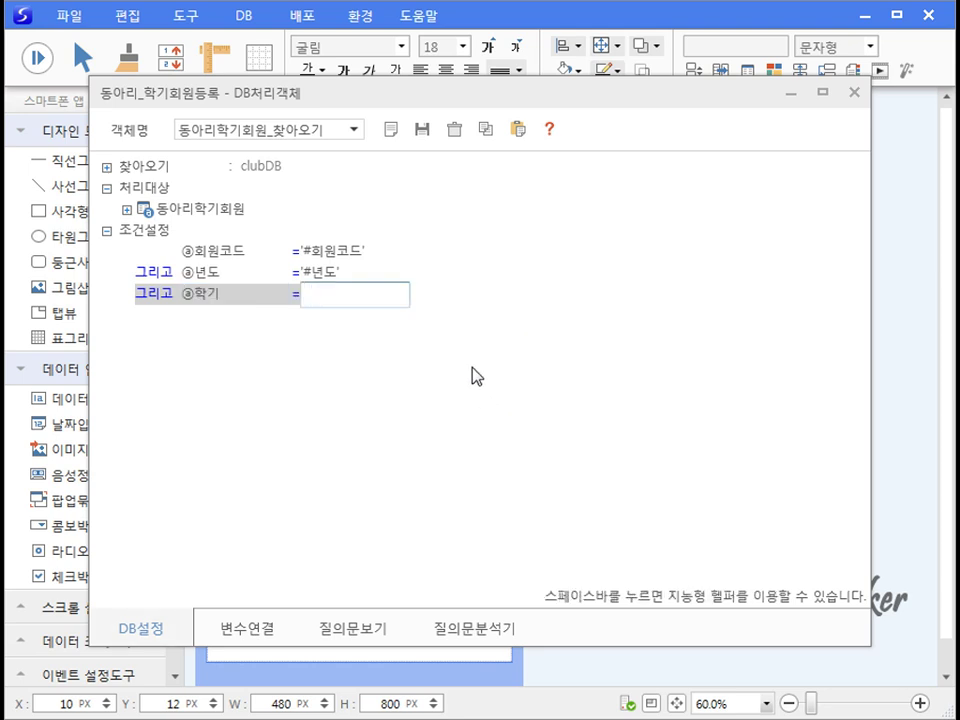
pyautogui.press('space')
pyautogui.moveTo(560, 409)
pyautogui.click(615, 628)
pyautogui.press('space')
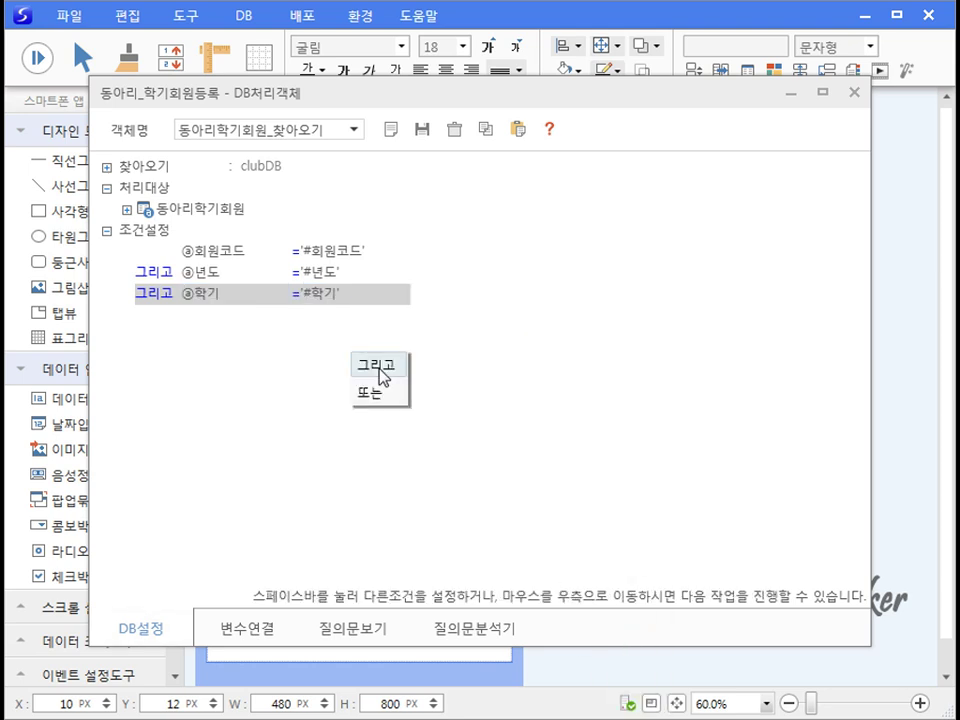
# Step: Add the AND condition 동아리명 = '#동아리명' and save the query
pyautogui.click(378, 366)
pyautogui.moveTo(470, 382)
pyautogui.click(540, 491)
pyautogui.press('space')
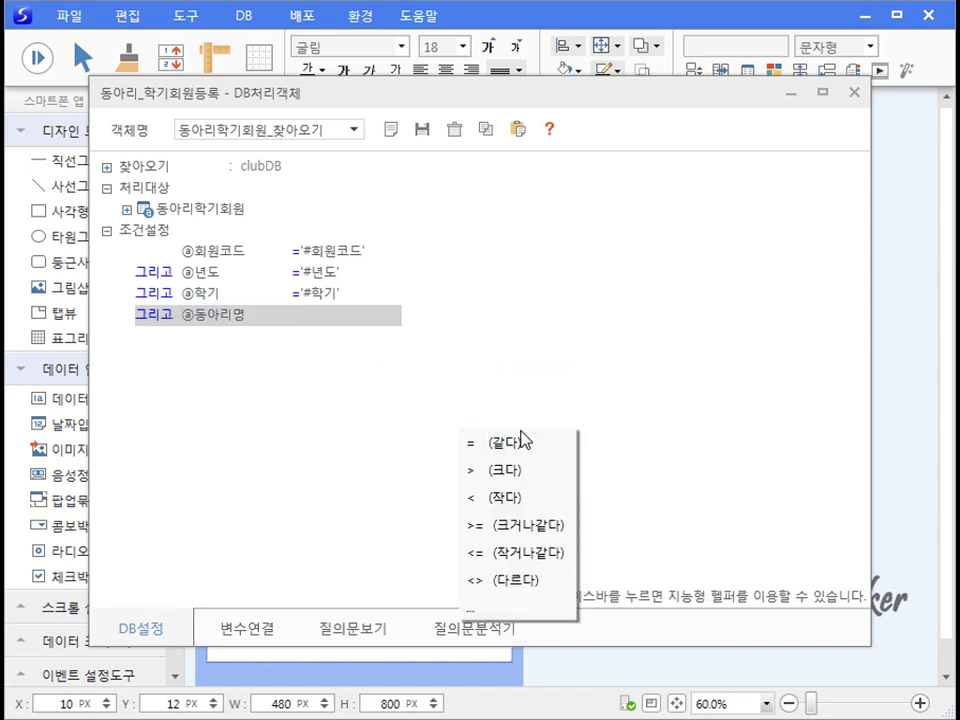
pyautogui.click(518, 440)
pyautogui.press('space')
pyautogui.moveTo(600, 484)
pyautogui.click(681, 513)
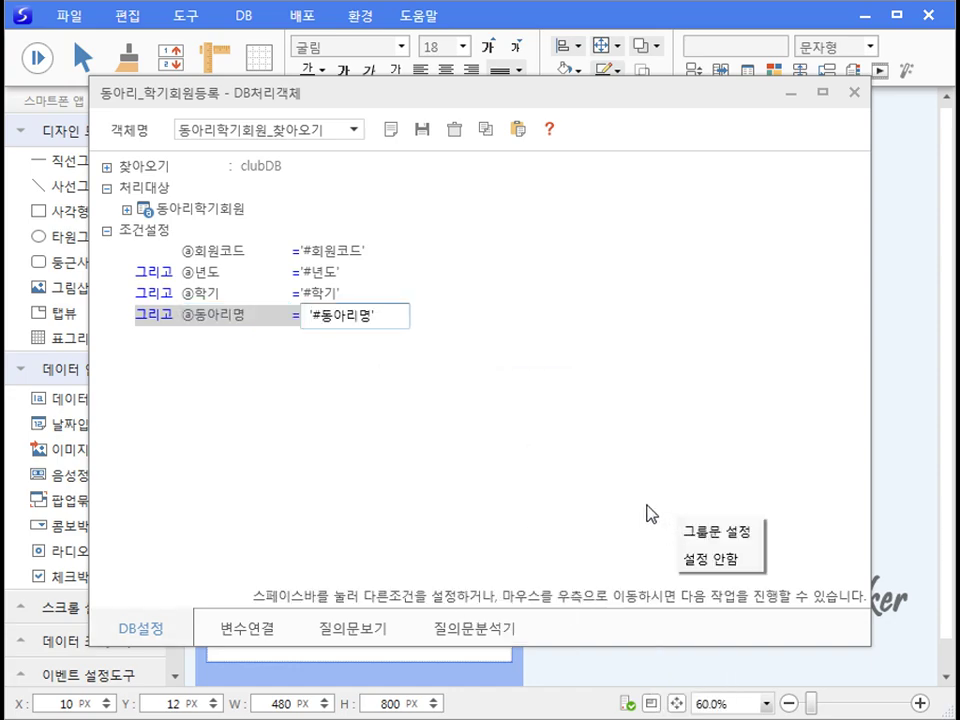
pyautogui.click(421, 129)
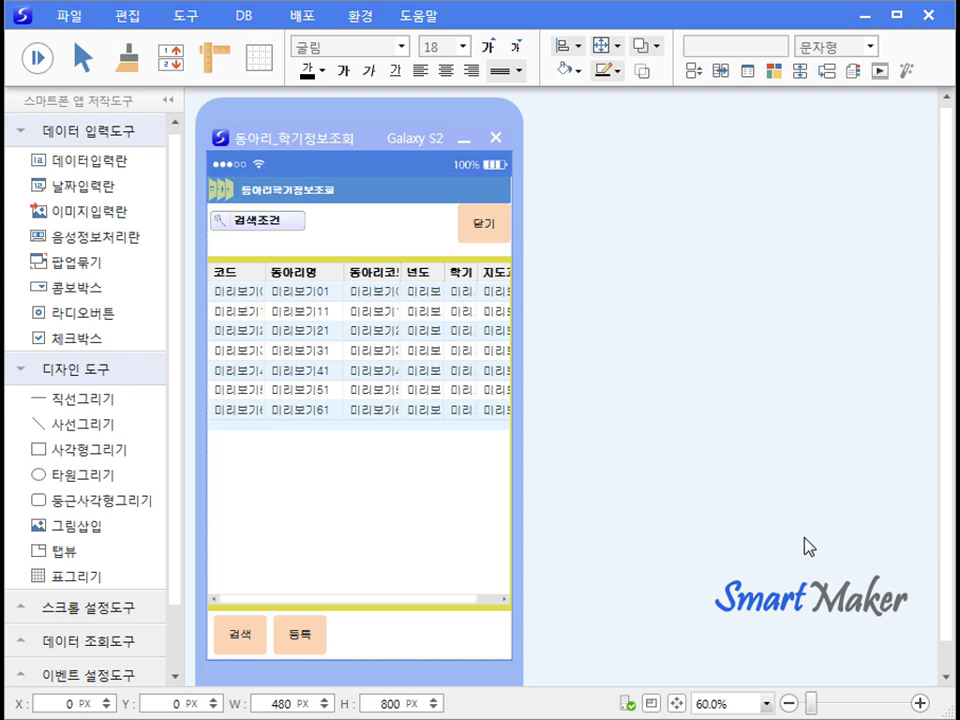
# Step: Run the preview and open the 2016 semester 1 member form for MBA 도전하기
pyautogui.click(296, 159)
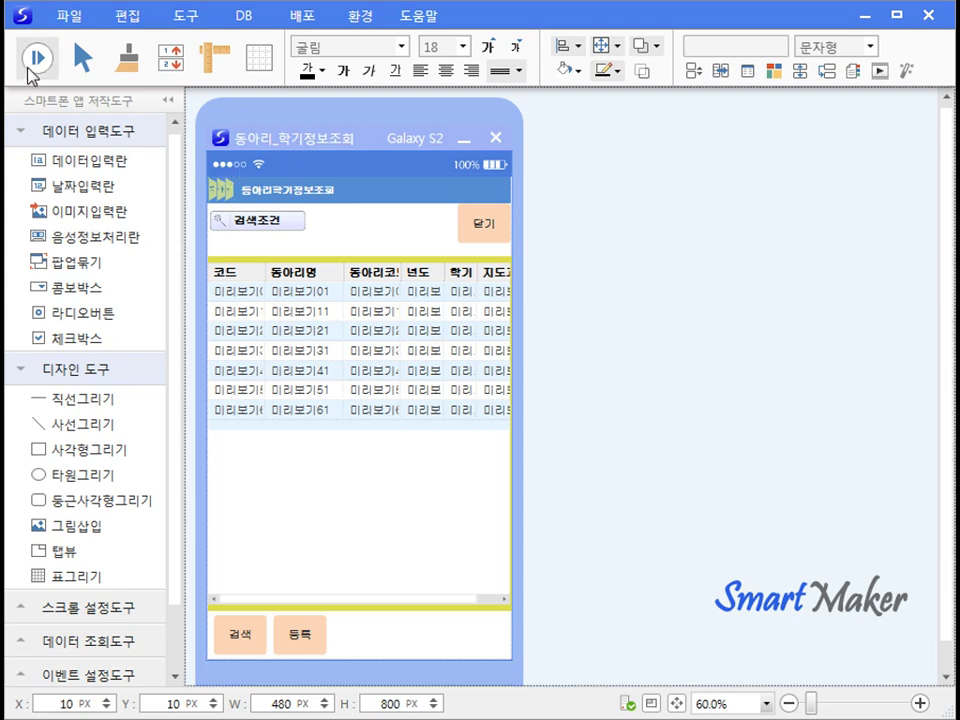
pyautogui.click(29, 69)
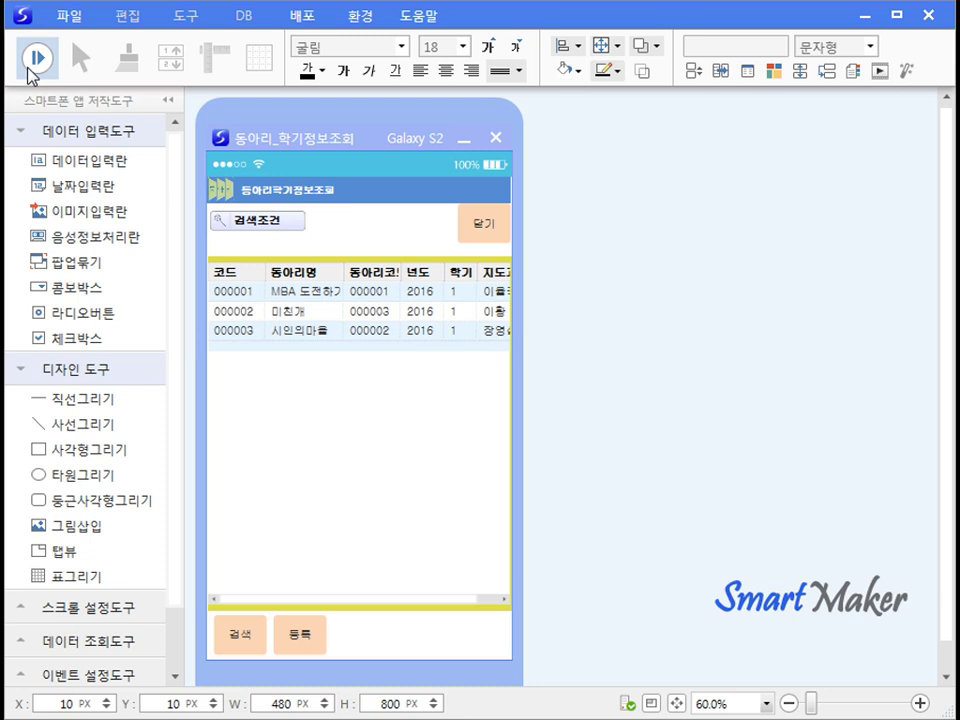
pyautogui.click(334, 294)
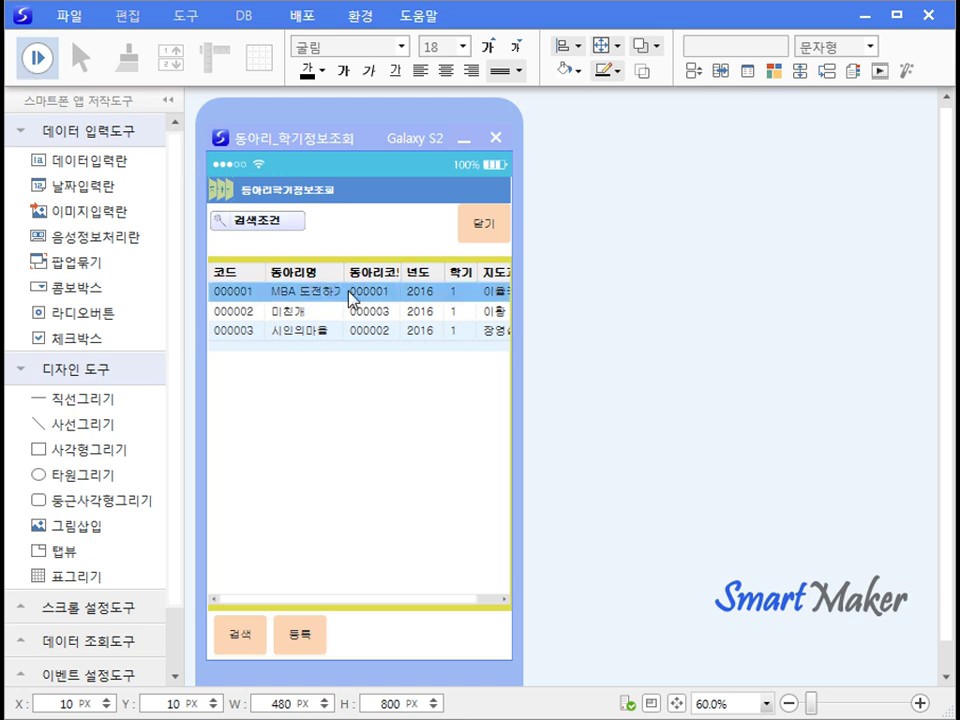
pyautogui.doubleClick(349, 298)
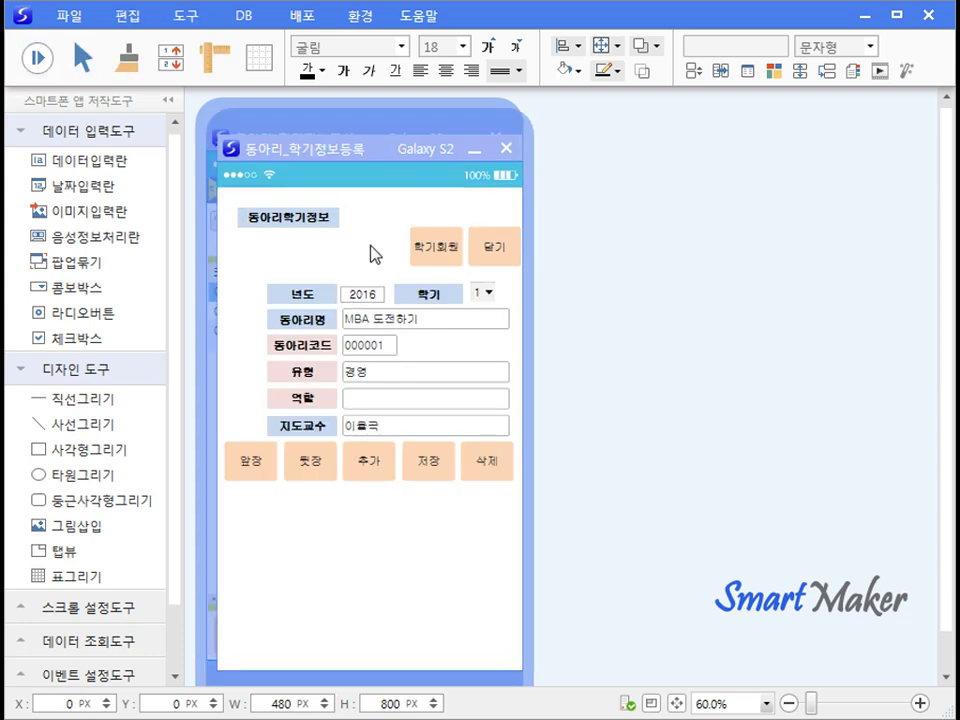
pyautogui.click(430, 258)
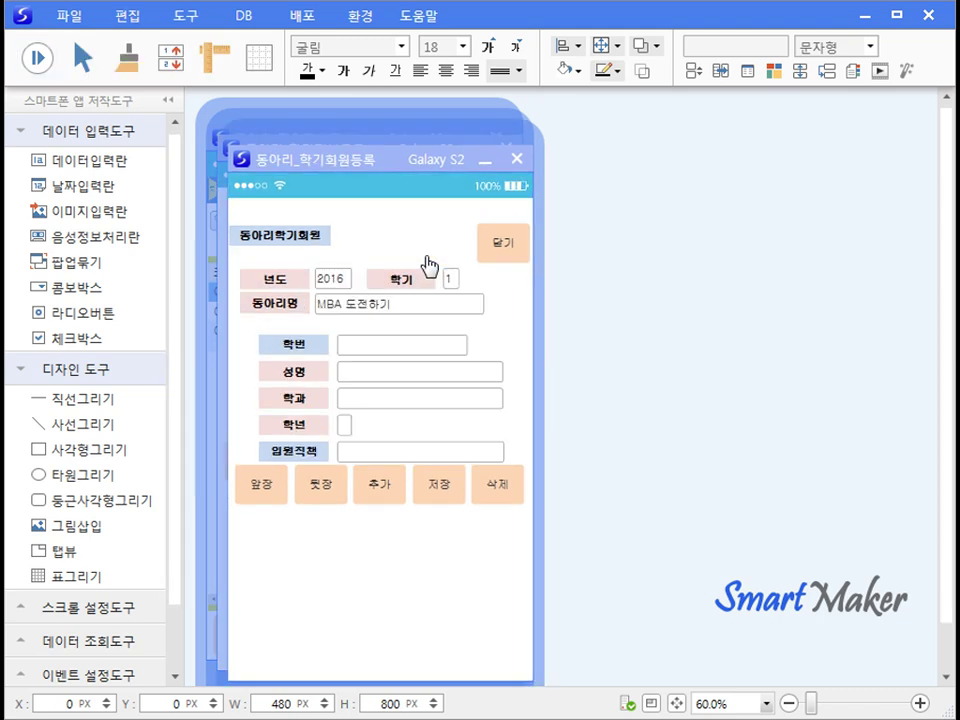
# Step: Add the first student from the 학번 lookup with officer role 감사 and save
pyautogui.click(356, 350)
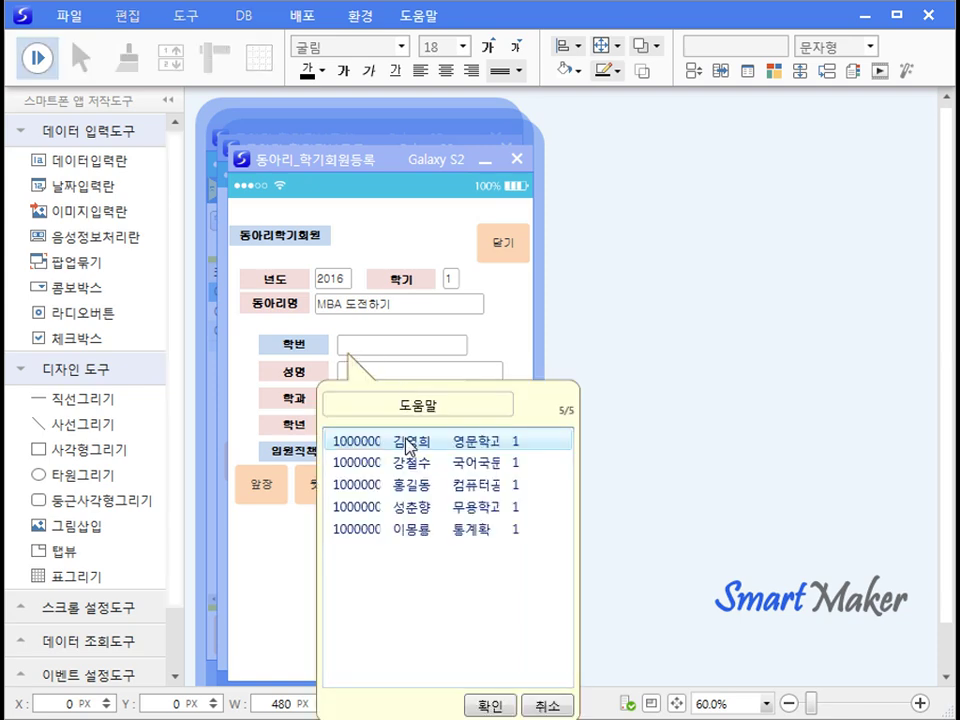
pyautogui.doubleClick(352, 442)
pyautogui.click(362, 463)
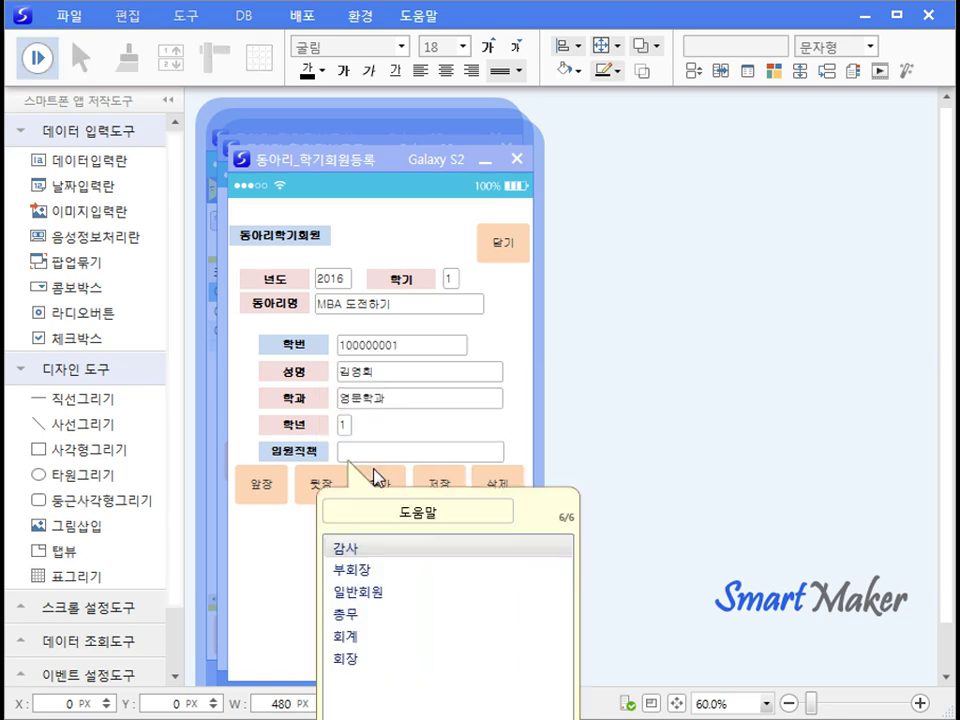
pyautogui.doubleClick(378, 551)
pyautogui.click(423, 495)
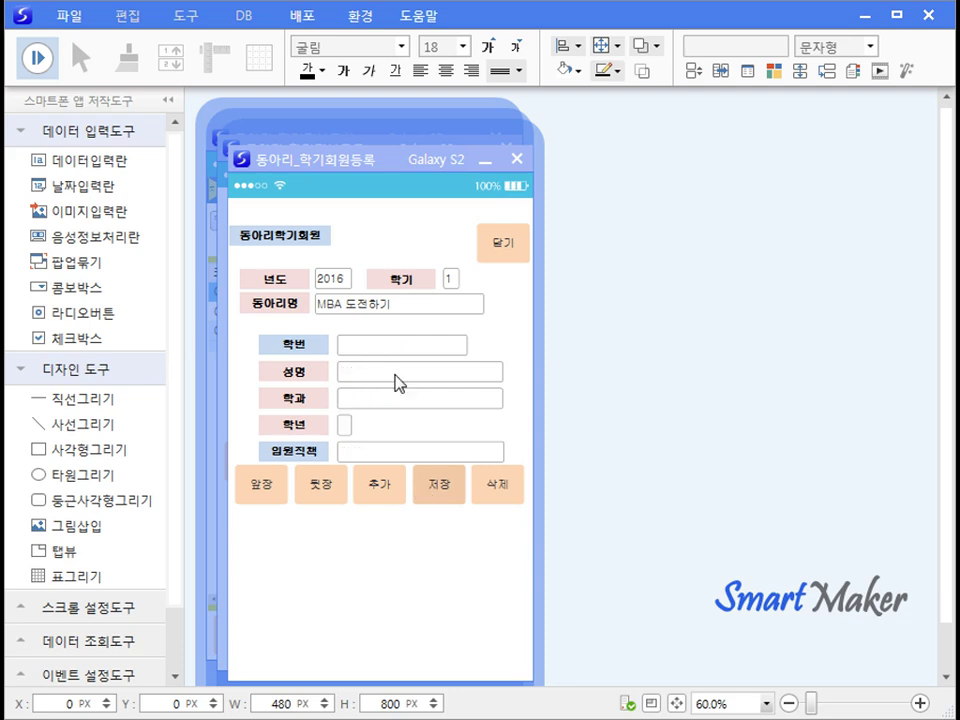
# Step: Add a second student with officer role 일반회원 and save
pyautogui.click(358, 349)
pyautogui.doubleClick(377, 463)
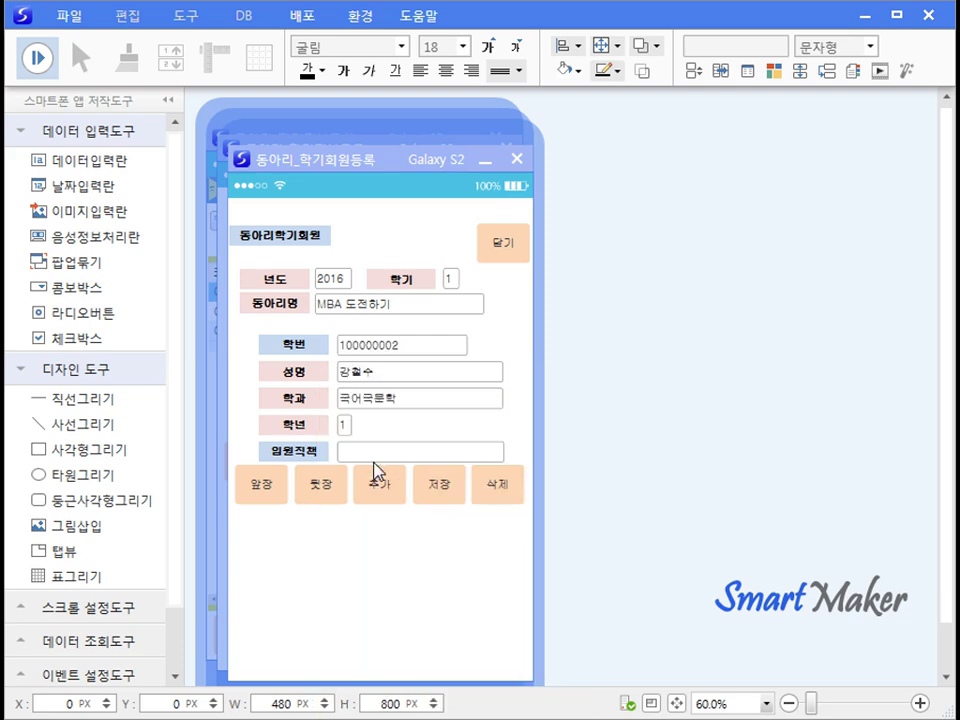
pyautogui.click(365, 460)
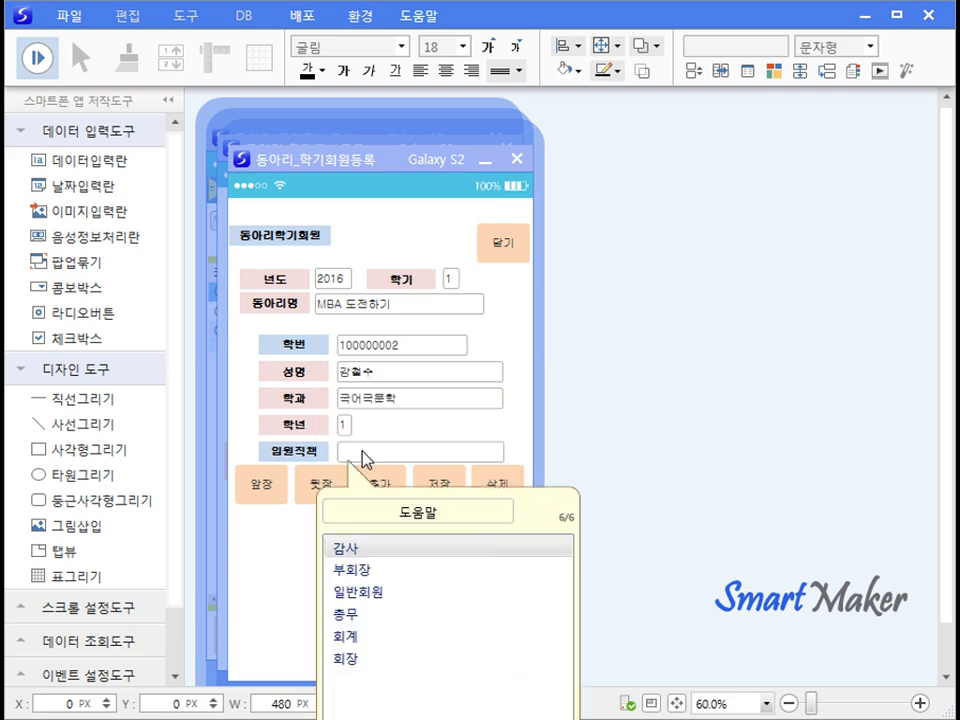
pyautogui.doubleClick(364, 588)
pyautogui.click(433, 497)
# Step: Page through the member records, close the form, and move on to 시인의마을
pyautogui.click(270, 480)
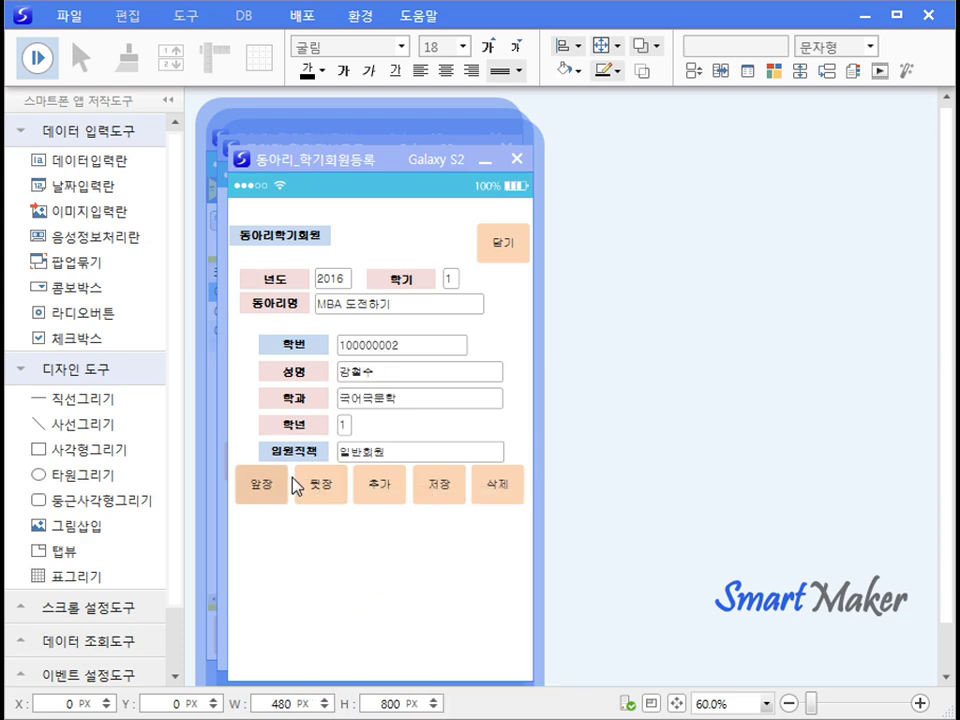
pyautogui.click(262, 490)
pyautogui.click(313, 491)
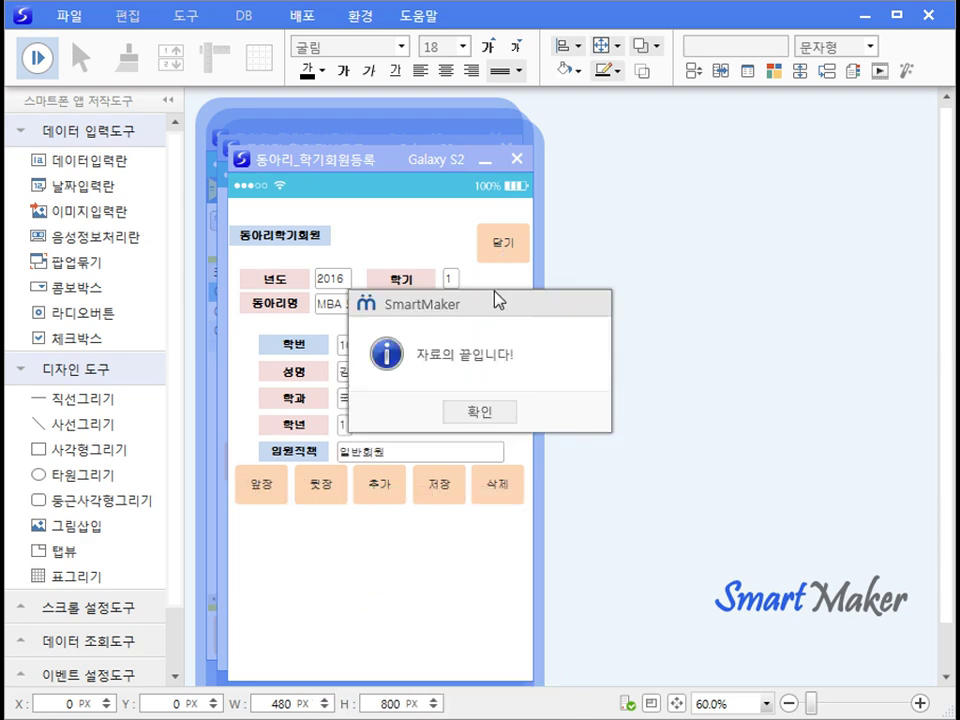
pyautogui.click(474, 410)
pyautogui.click(501, 242)
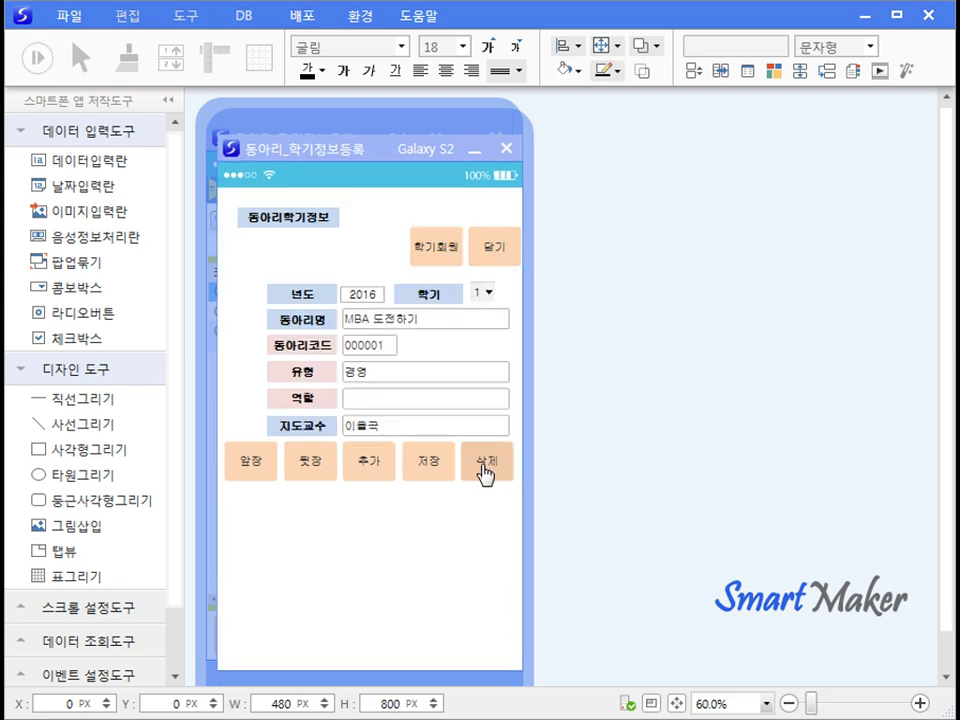
pyautogui.click(320, 464)
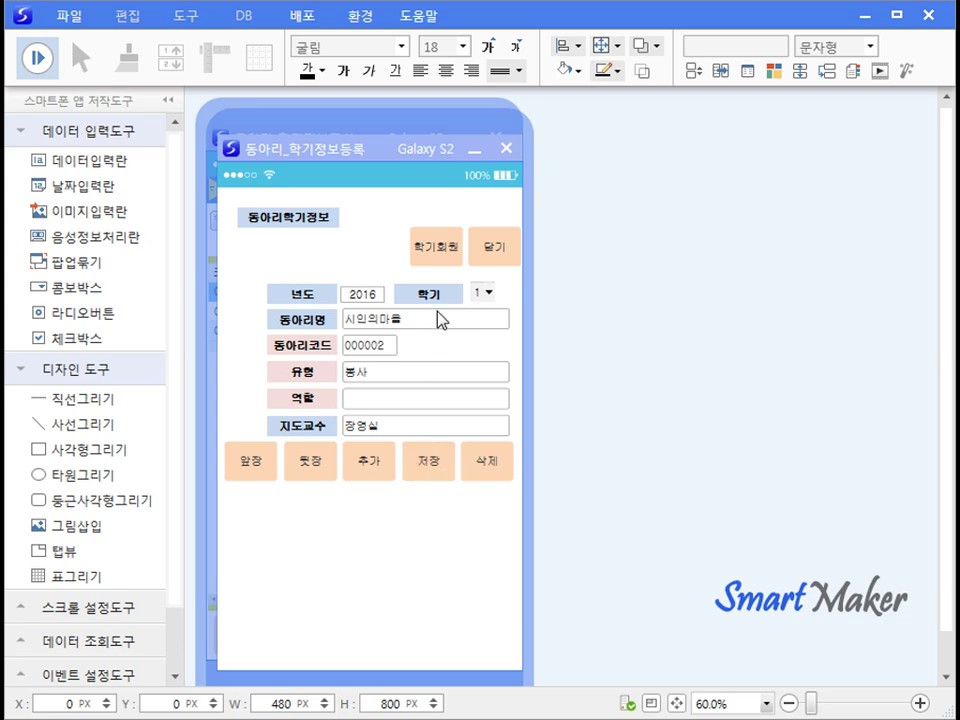
# Step: Register the 컴퓨터공학 student as 부회장 in 시인의마을's semester members and save
pyautogui.click(440, 258)
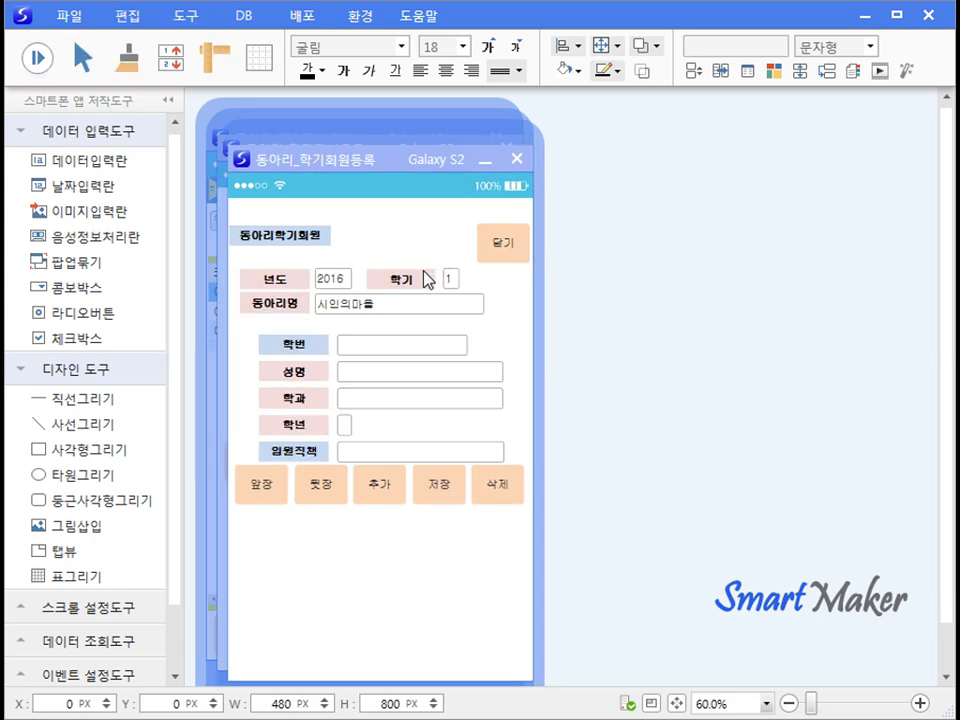
pyautogui.click(362, 346)
pyautogui.doubleClick(396, 485)
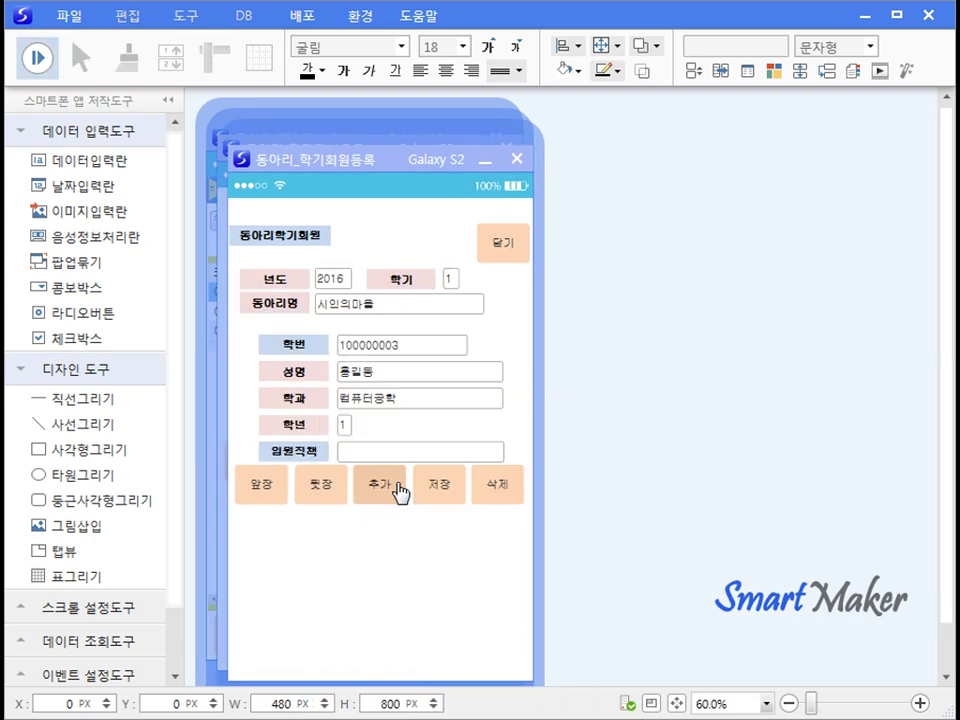
pyautogui.click(346, 458)
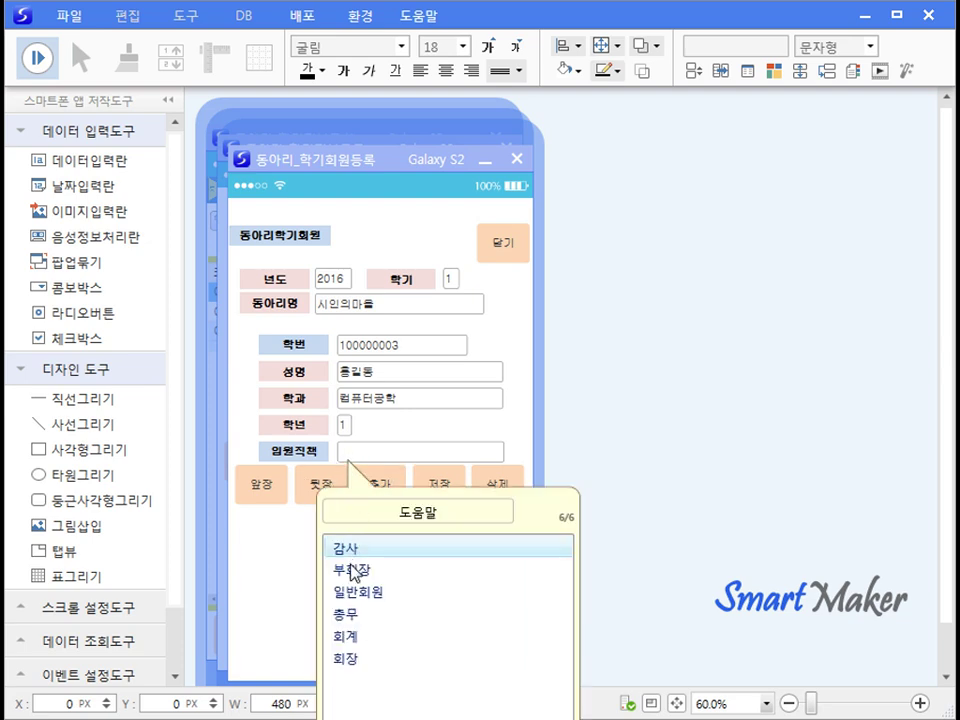
pyautogui.doubleClick(356, 568)
pyautogui.click(435, 497)
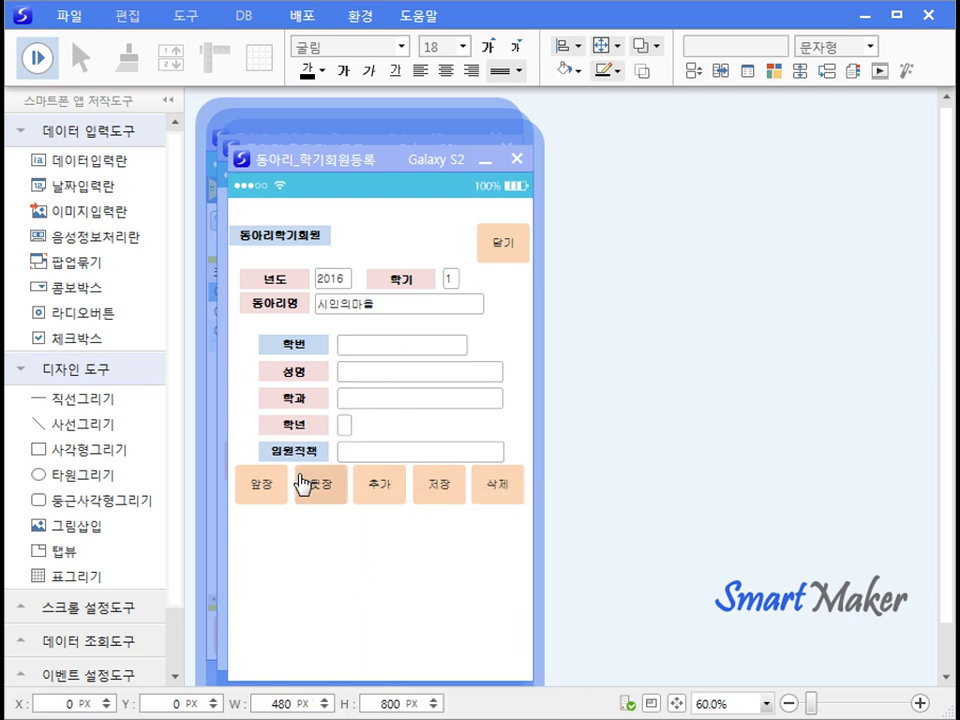
# Step: Browse and re-save the member record, close the form, and return to MBA 도전하기
pyautogui.click(258, 484)
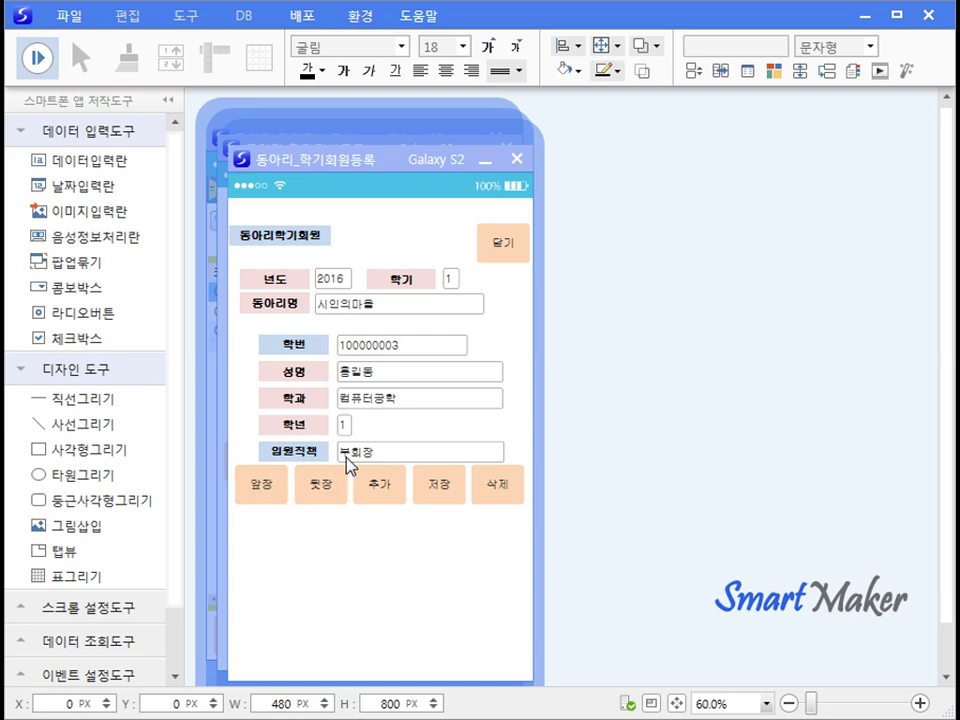
pyautogui.click(273, 491)
pyautogui.click(479, 412)
pyautogui.click(428, 490)
pyautogui.click(496, 255)
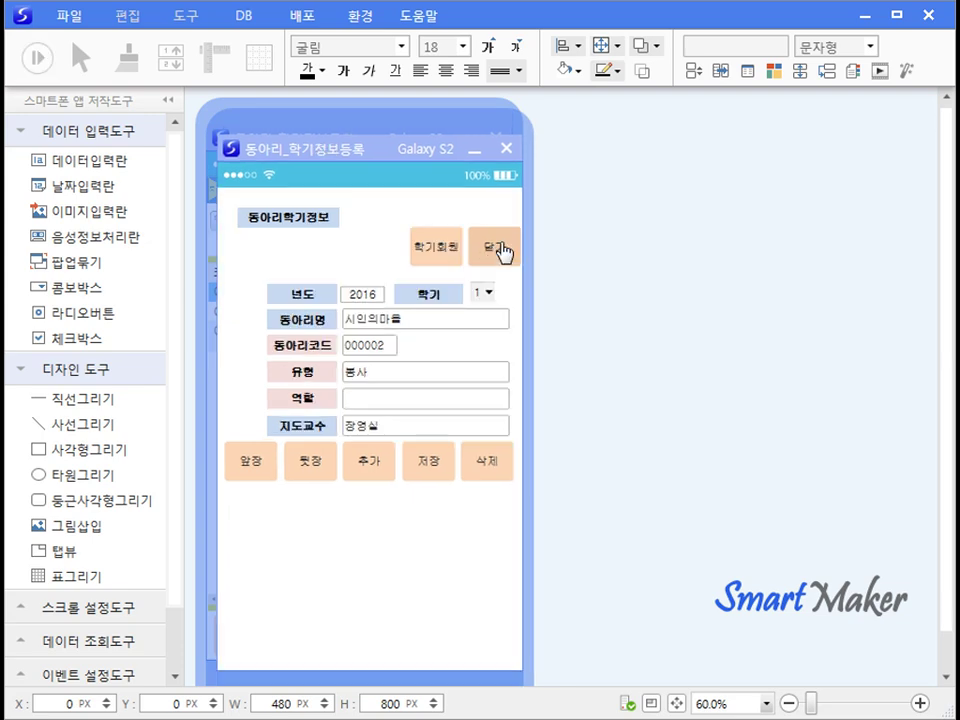
pyautogui.click(258, 465)
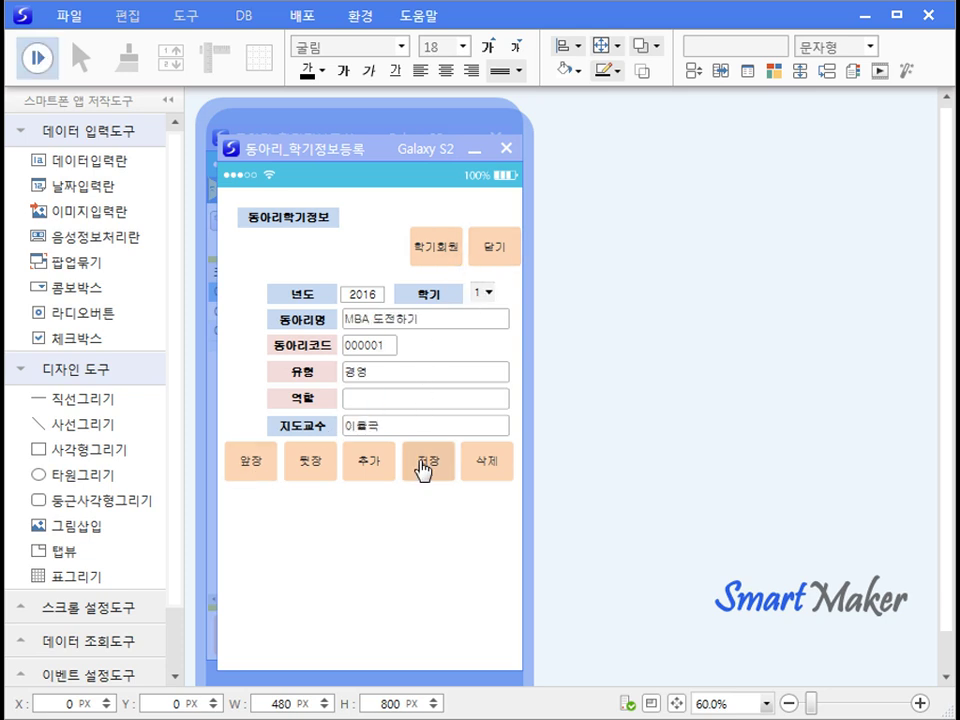
# Step: Page through the MBA 도전하기 semester members up to the end of data
pyautogui.click(434, 258)
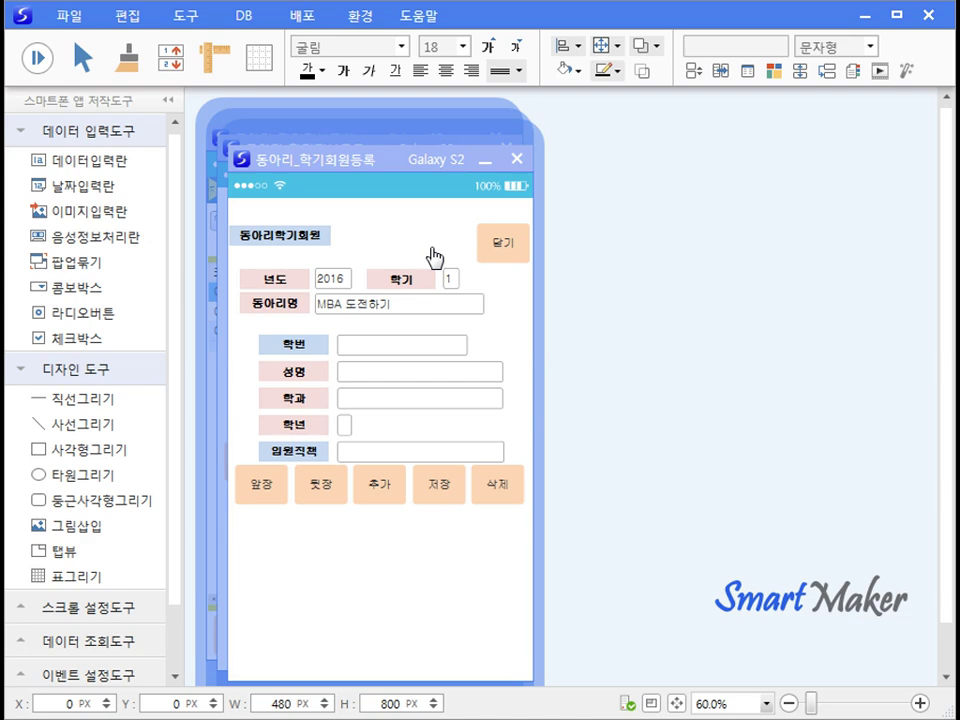
pyautogui.click(266, 488)
pyautogui.click(266, 488)
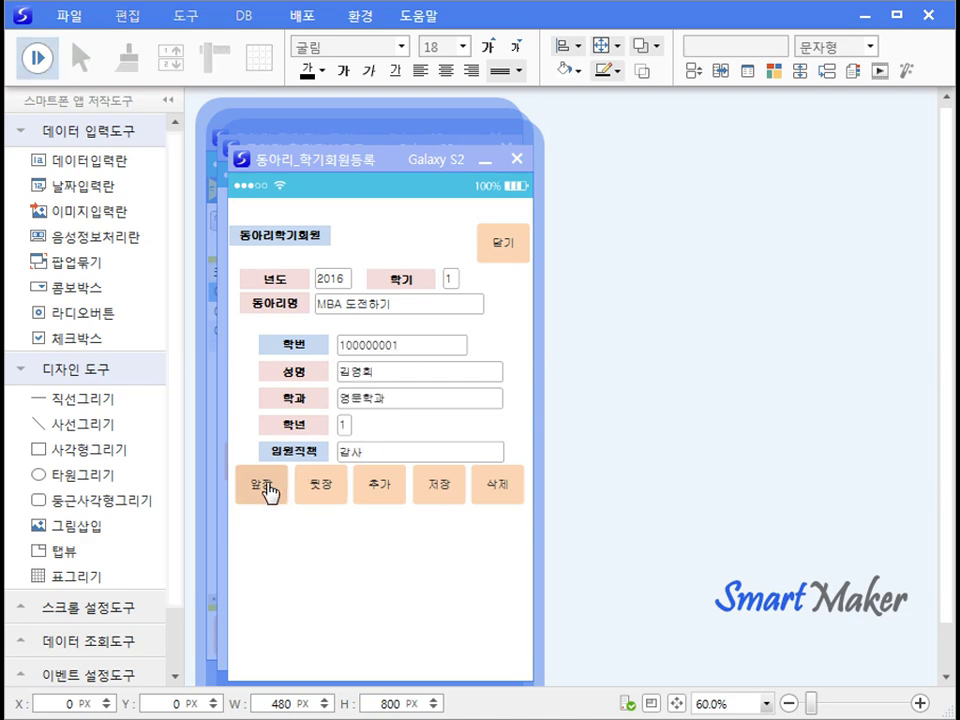
pyautogui.click(316, 490)
pyautogui.click(316, 490)
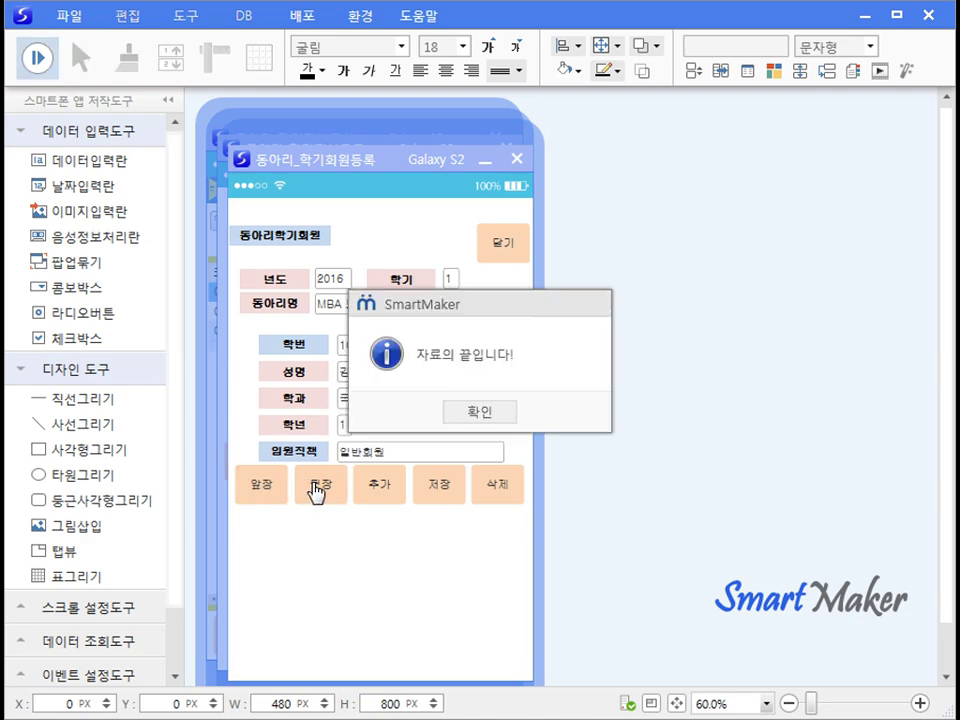
pyautogui.click(467, 417)
# Step: Open the 미친개 club's semester members and add the 무용학과 student as 부회장
pyautogui.click(296, 313)
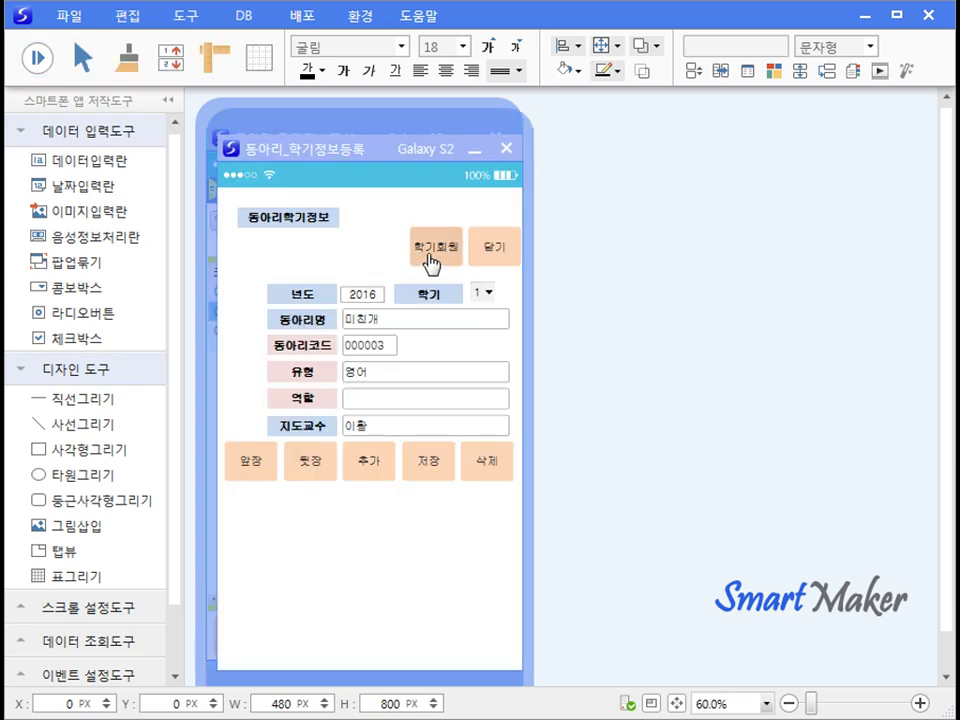
pyautogui.click(431, 262)
pyautogui.click(342, 354)
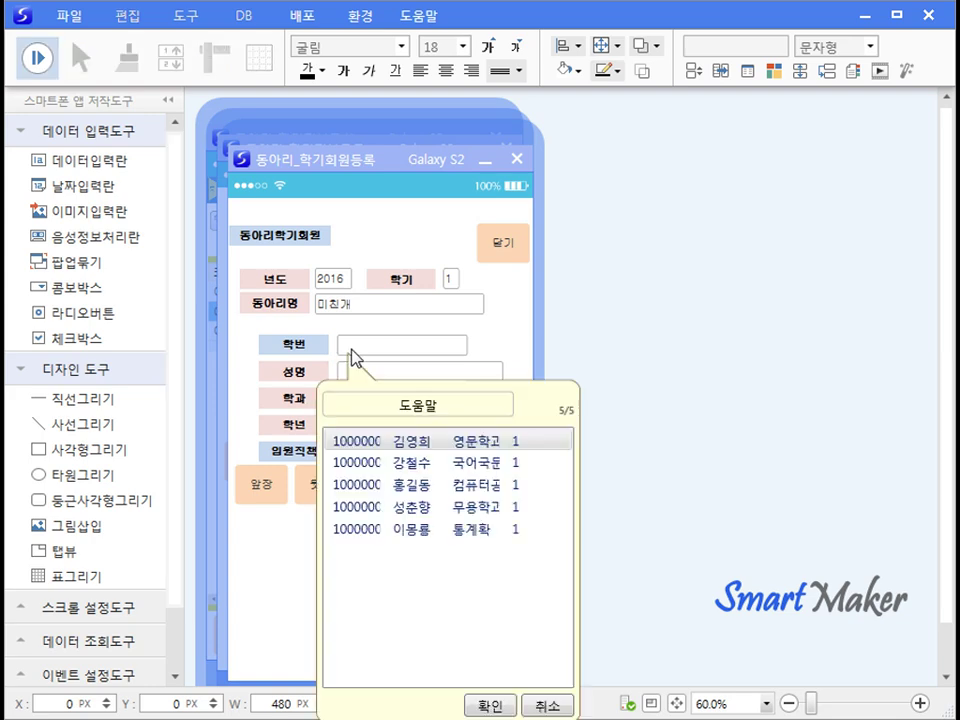
pyautogui.click(382, 508)
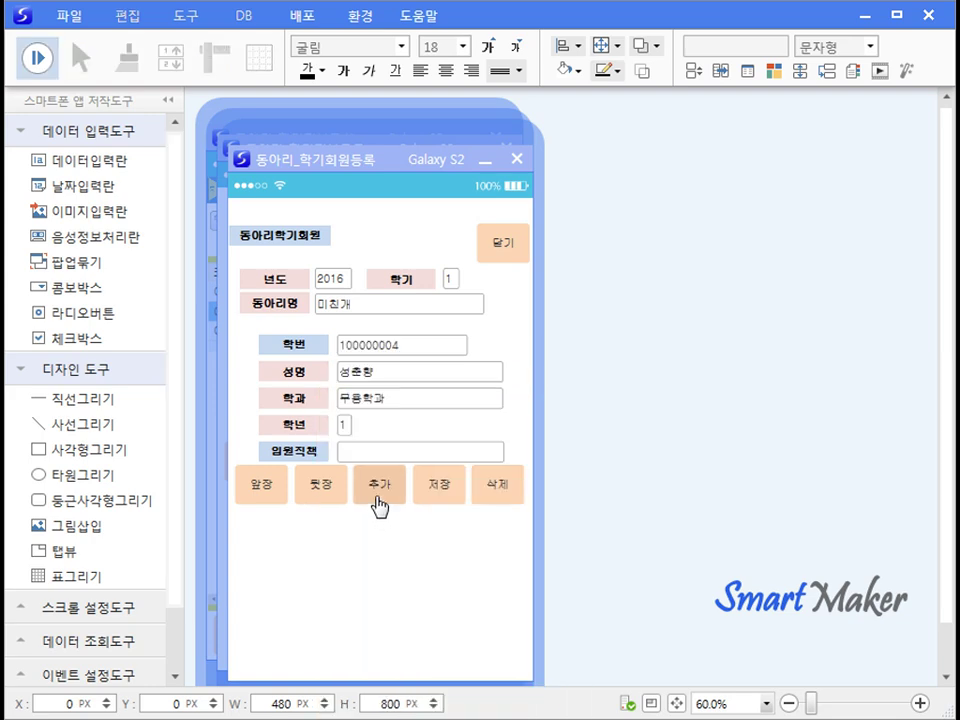
pyautogui.click(364, 455)
pyautogui.click(364, 571)
pyautogui.click(436, 485)
# Step: Add the 통계학 student to 미친개 as 회장 and save
pyautogui.click(354, 349)
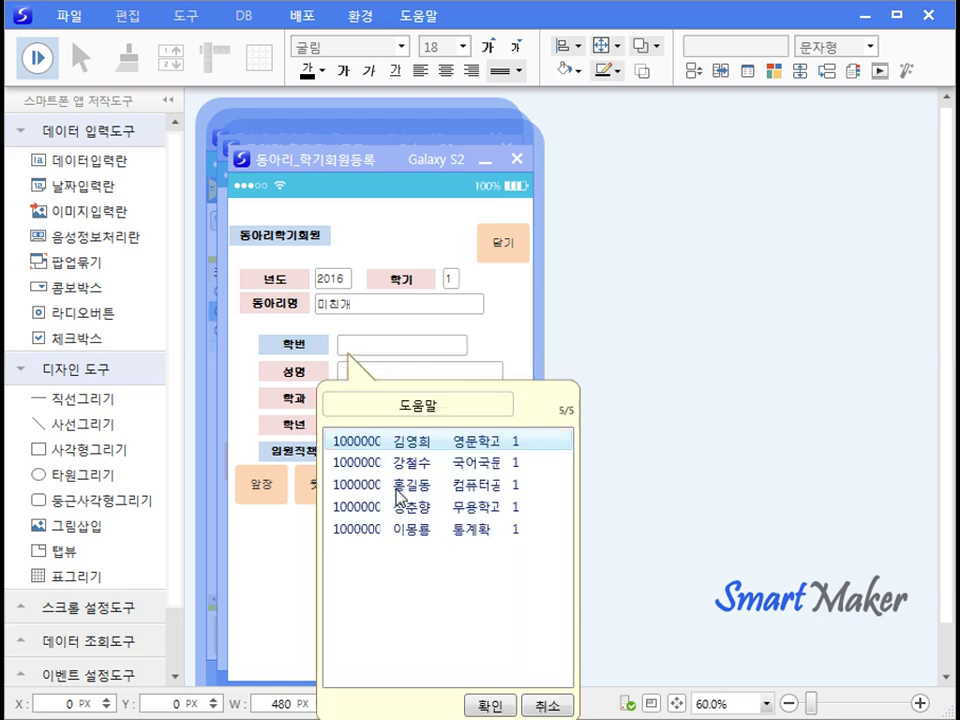
pyautogui.click(386, 531)
pyautogui.click(352, 457)
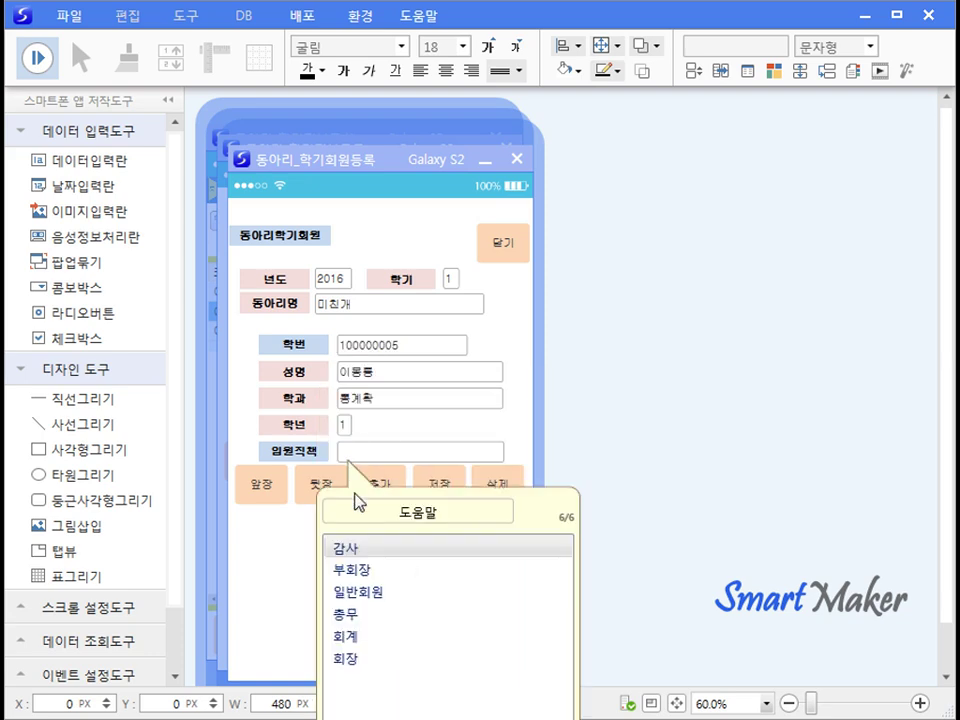
pyautogui.click(350, 659)
pyautogui.click(437, 487)
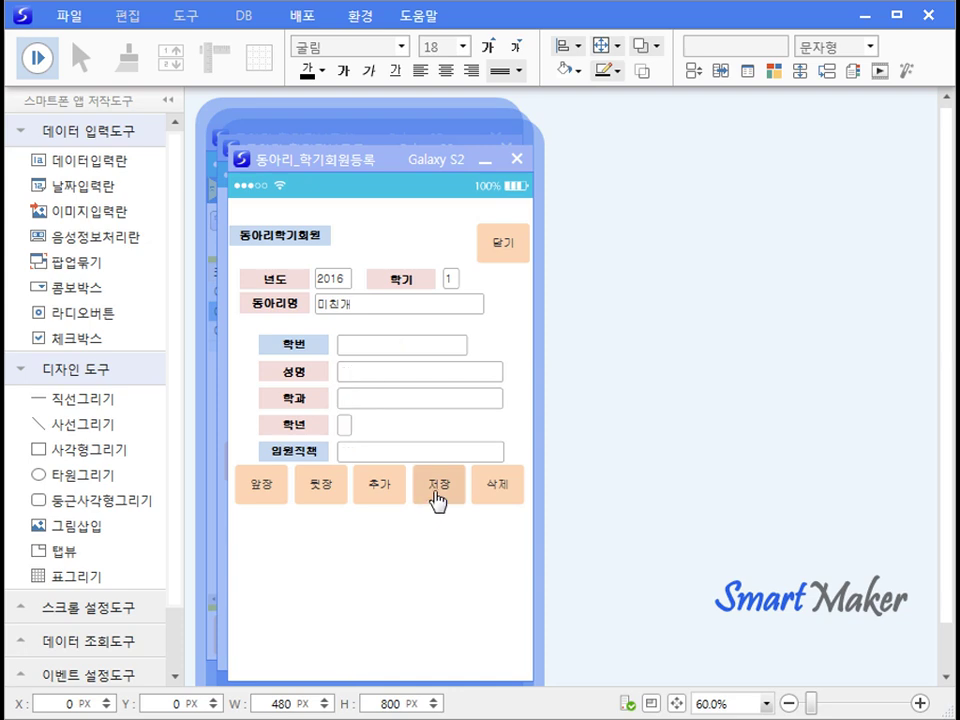
# Step: Page back and forth through 미친개's member records, dismissing the start and end messages
pyautogui.click(266, 497)
pyautogui.click(267, 499)
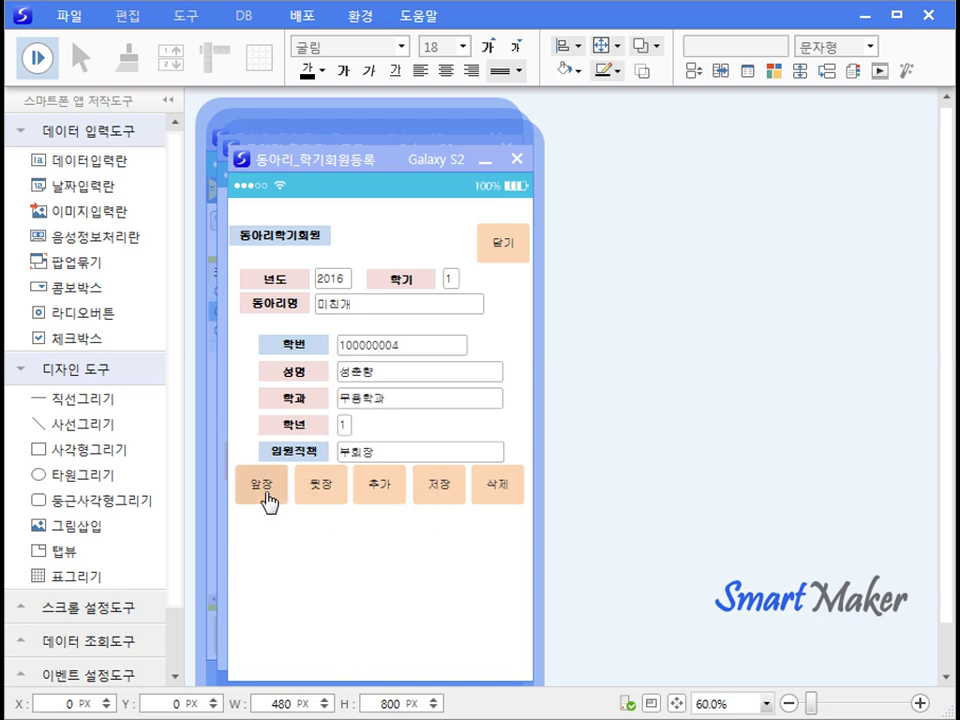
pyautogui.click(267, 497)
pyautogui.click(476, 418)
pyautogui.click(321, 500)
pyautogui.click(321, 500)
pyautogui.click(470, 414)
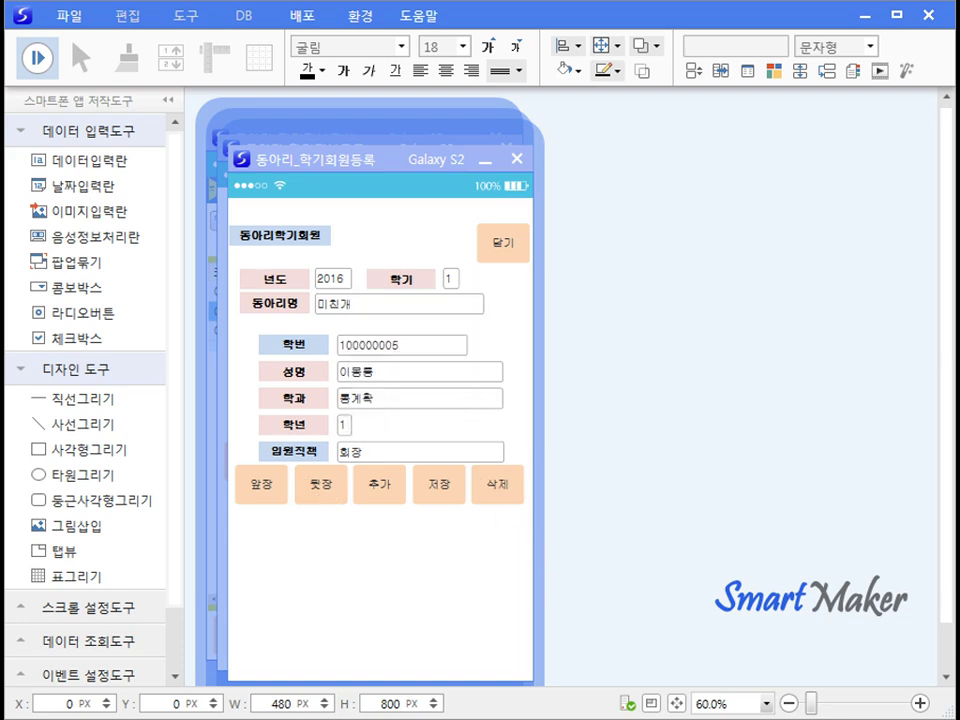